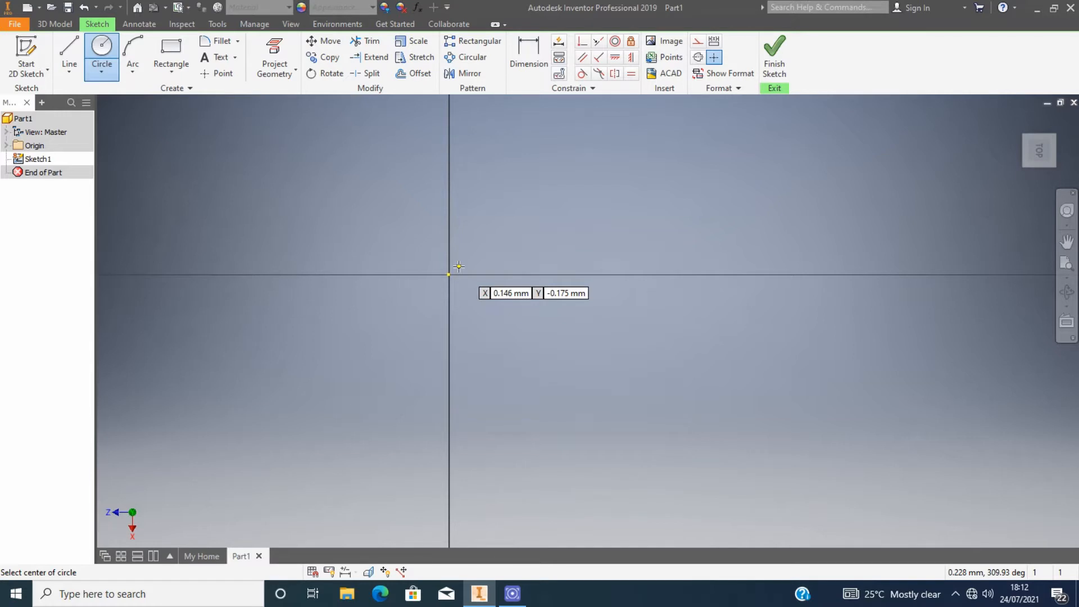
key(r)
click(449, 275)
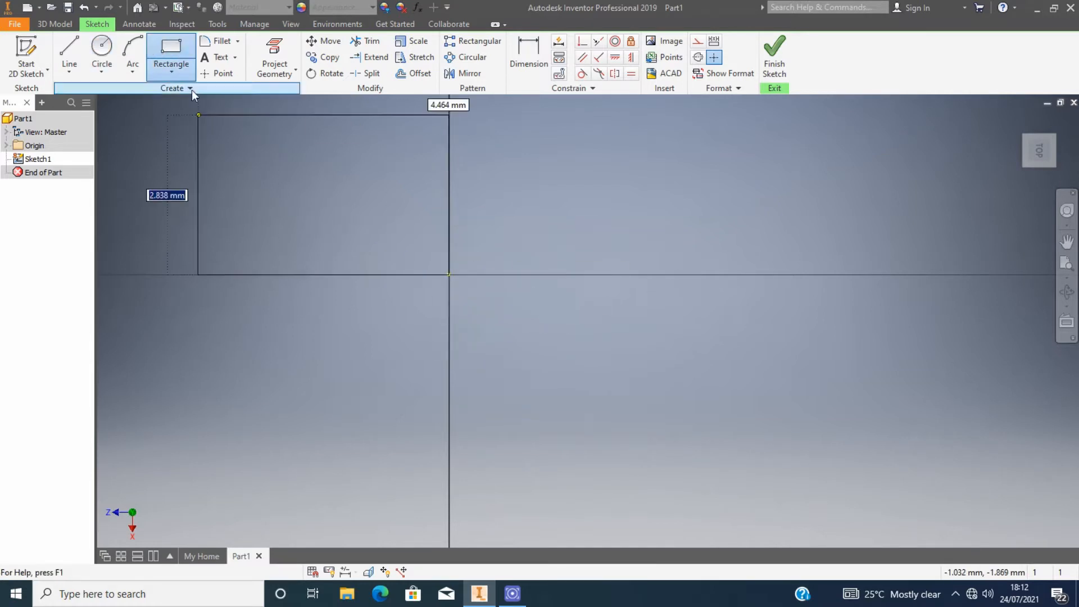
key(Escape)
Step: Draw a 300 mm by 300 mm two-point center rectangle centred on the sketch origin
click(173, 73)
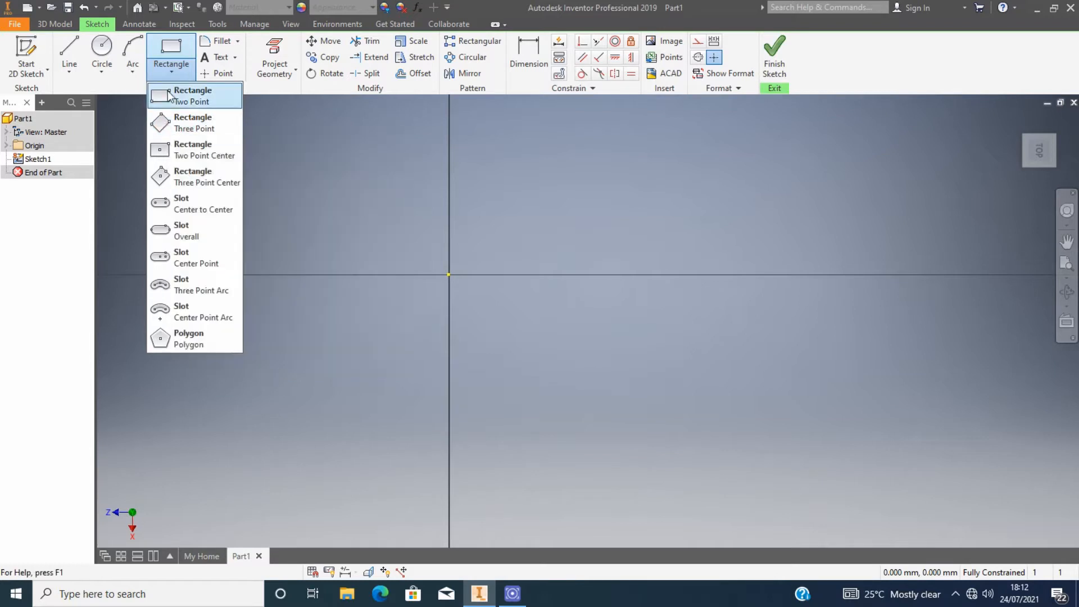
click(188, 150)
click(449, 274)
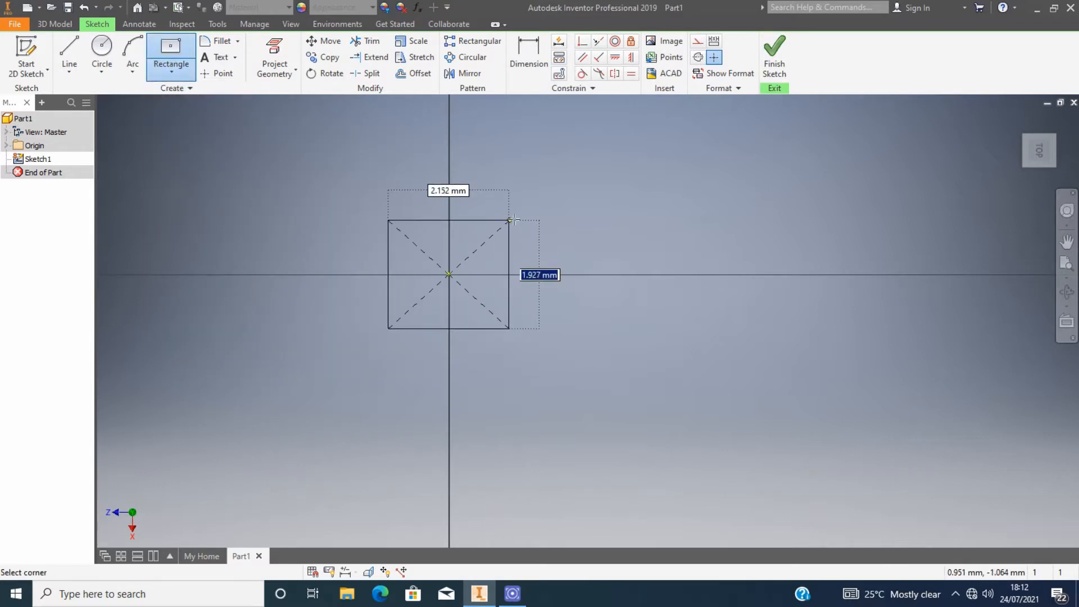
text(300)
key(Return)
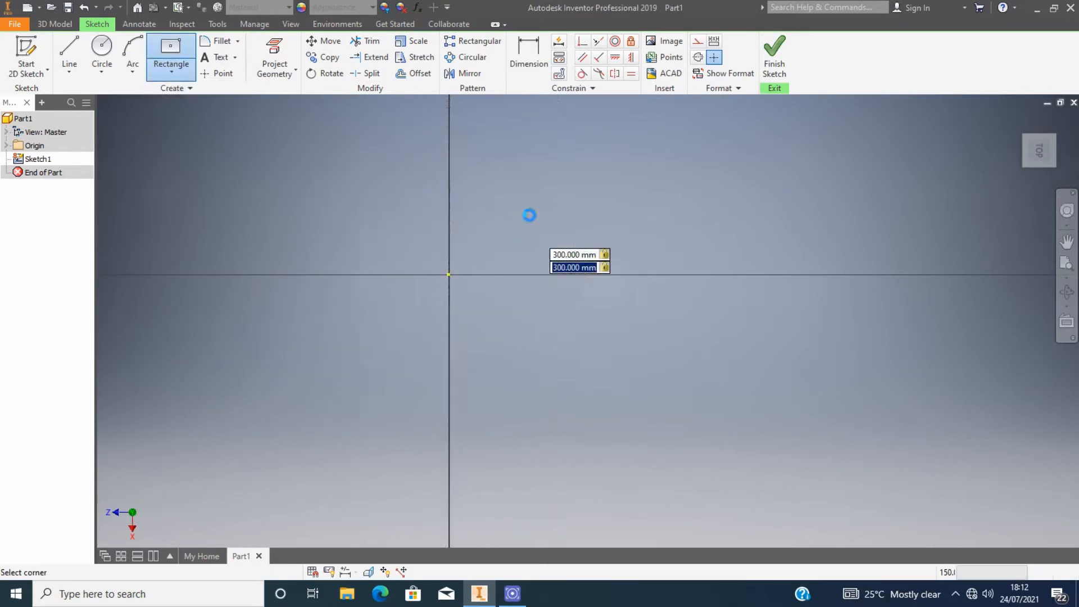
scroll(579, 235, up, 10)
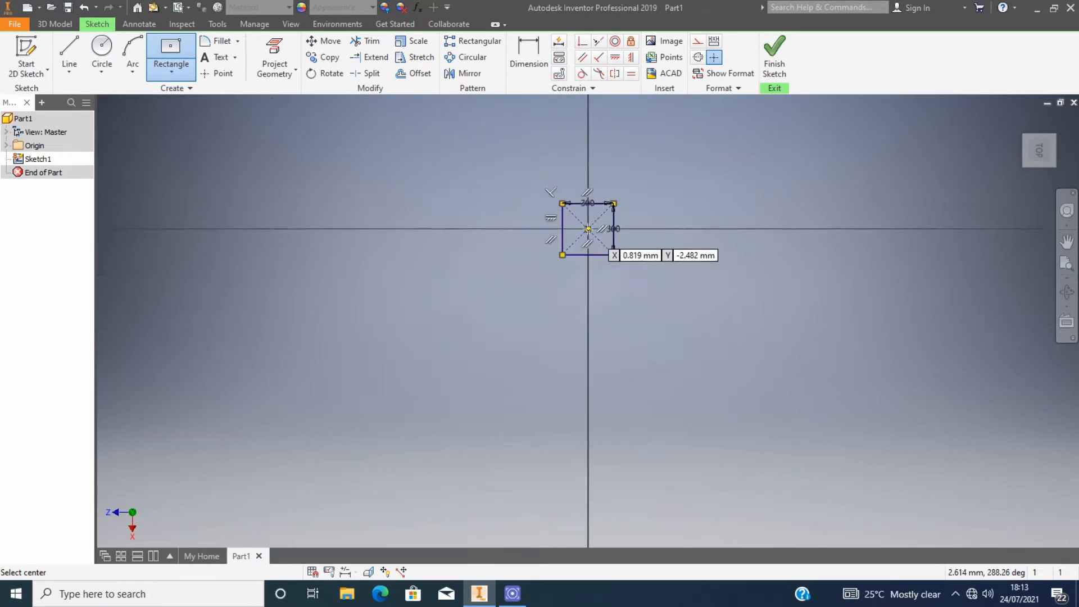
scroll(597, 222, down, 3)
key(Escape)
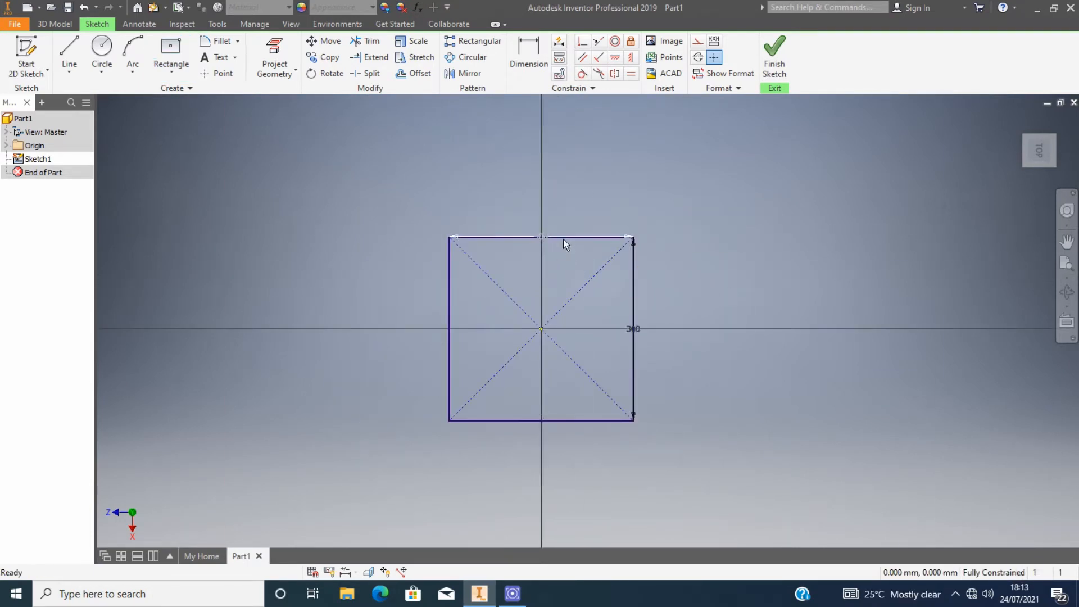
Step: Fillet all four corners of the square with a 75 mm radius
mouse_move(584, 261)
click(218, 40)
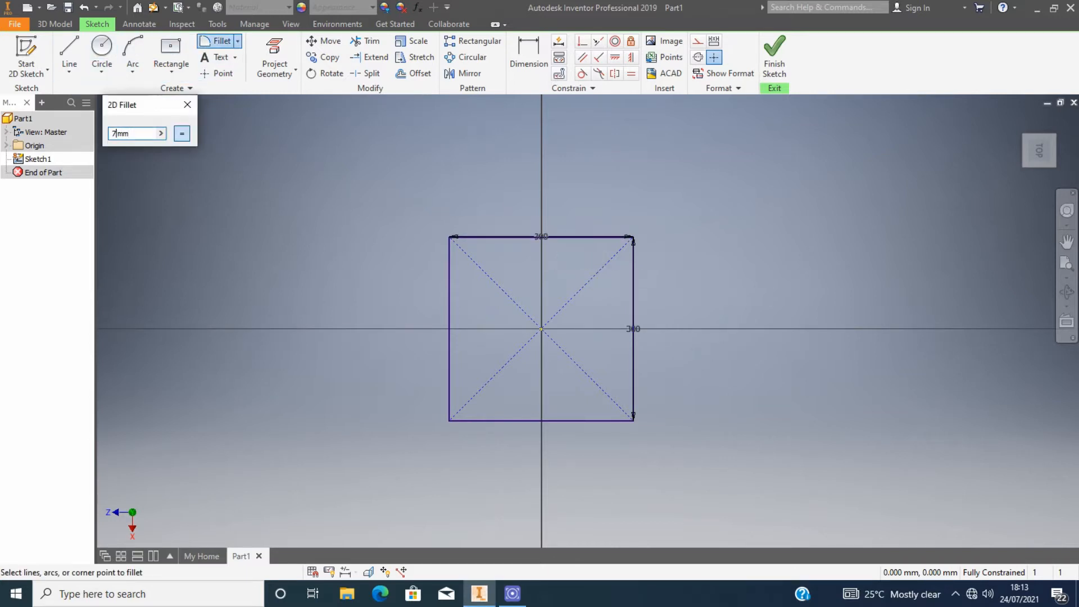
click(614, 237)
click(633, 282)
click(486, 237)
click(450, 256)
click(450, 394)
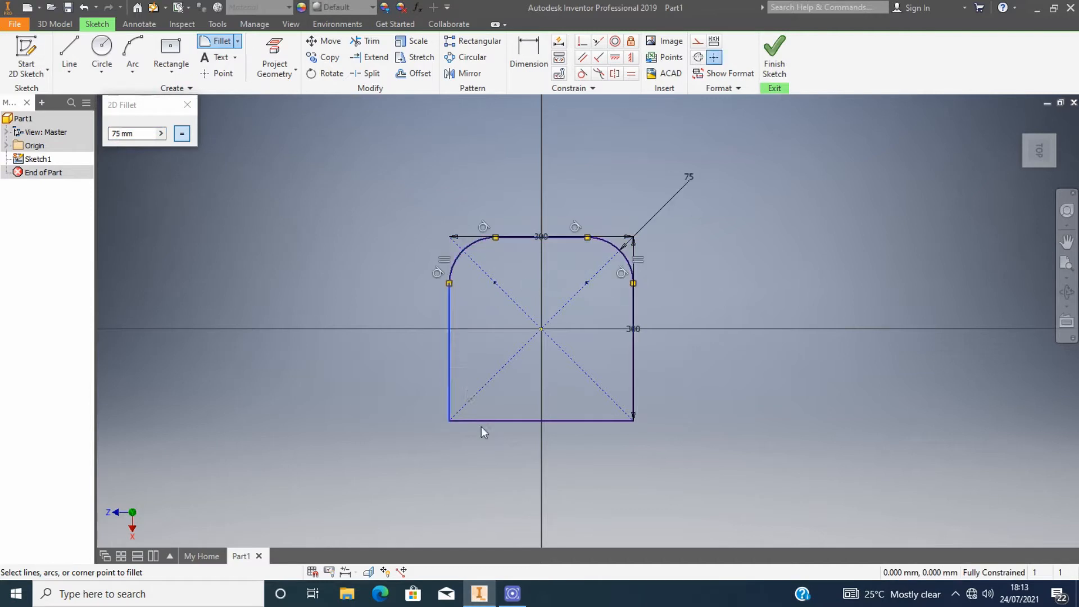
click(481, 422)
click(615, 422)
click(633, 393)
Step: Draw a 250 mm diameter circle centred on the origin inside the rounded square
key(c)
click(541, 329)
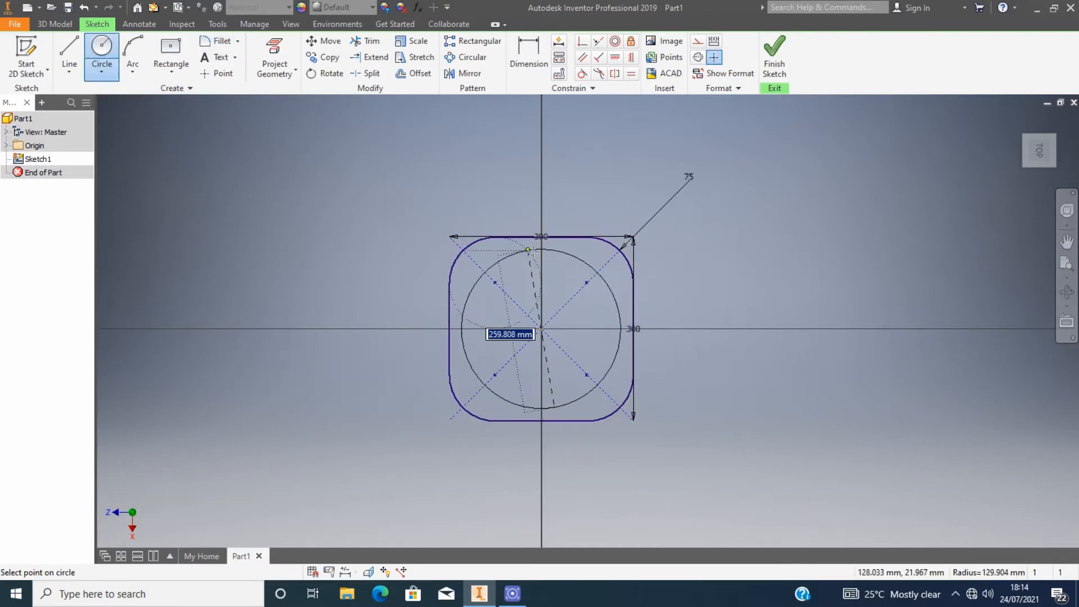
scroll(534, 249, up, 3)
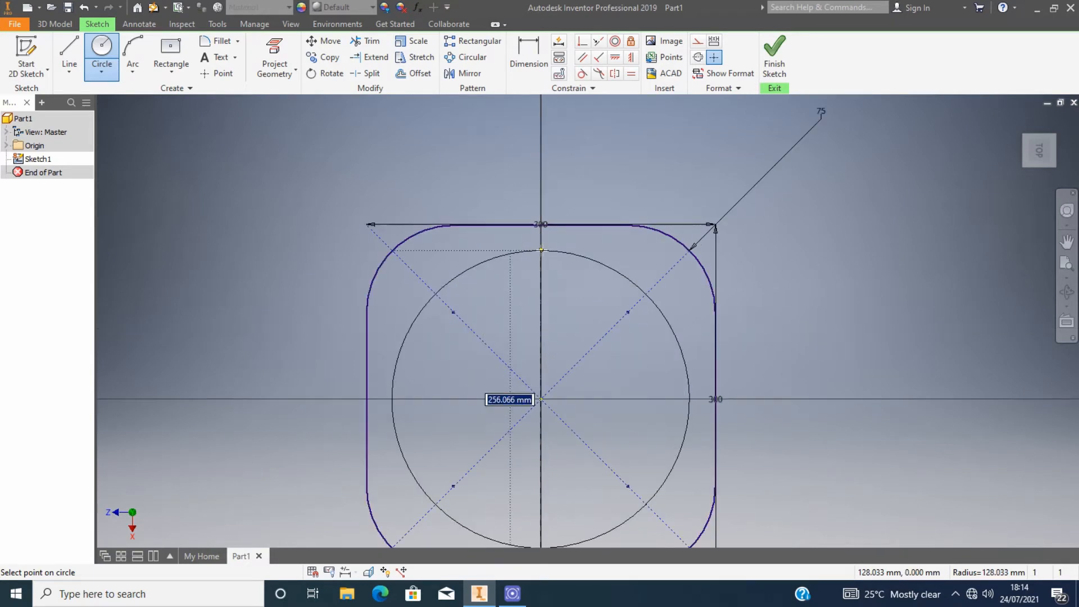
text(2)
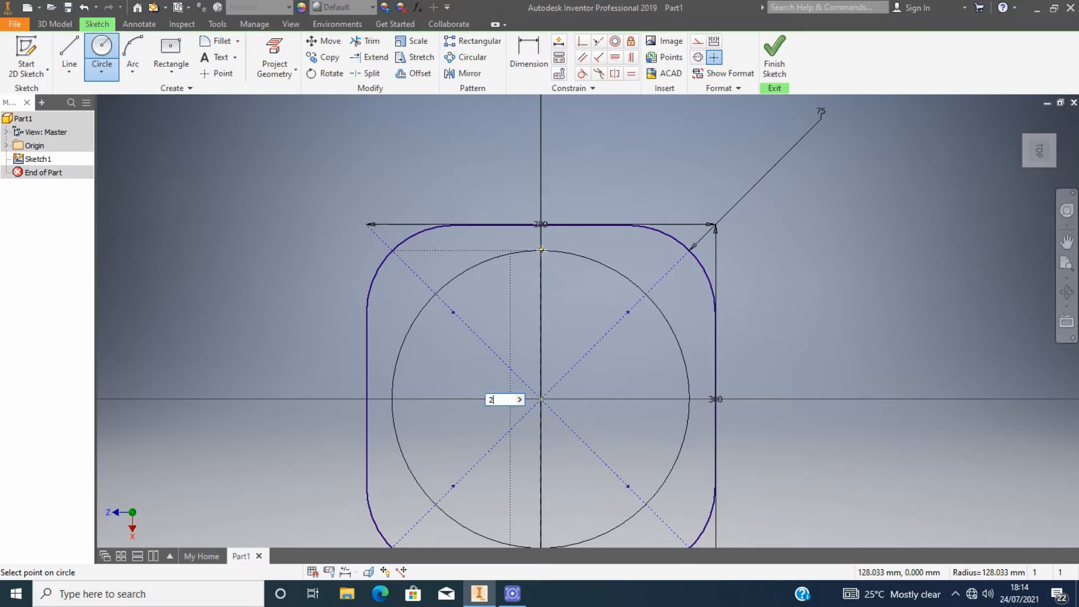
text(50)
key(Return)
Step: Draw a concentric 200 mm diameter circle inside the 250 mm circle
click(541, 399)
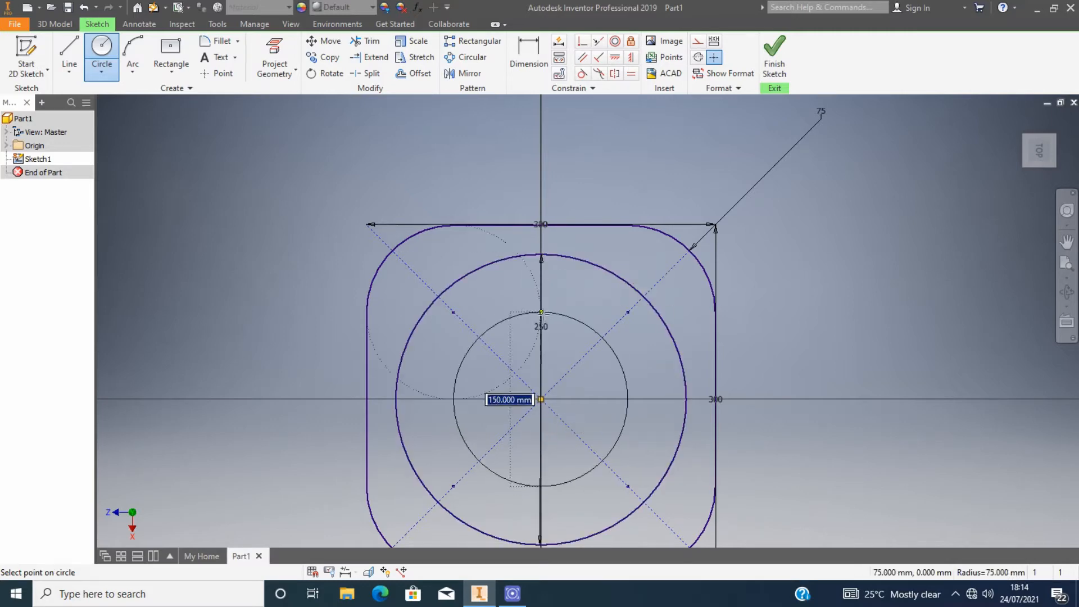
text(200)
key(Return)
key(Escape)
key(Home)
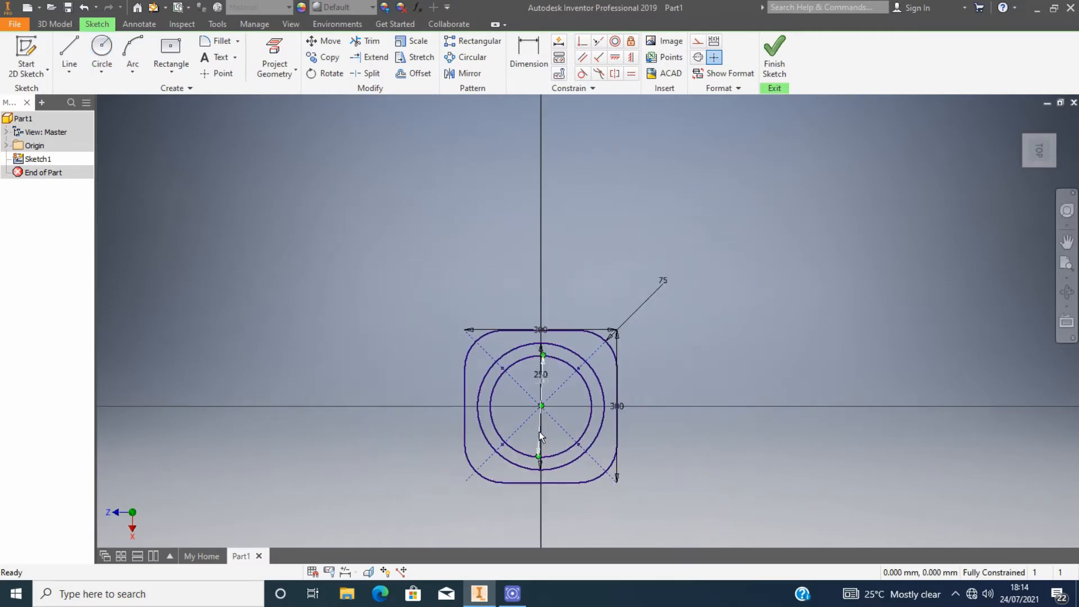
Step: Undo the 200 mm circle in the base sketch
click(102, 52)
click(542, 359)
key(Escape)
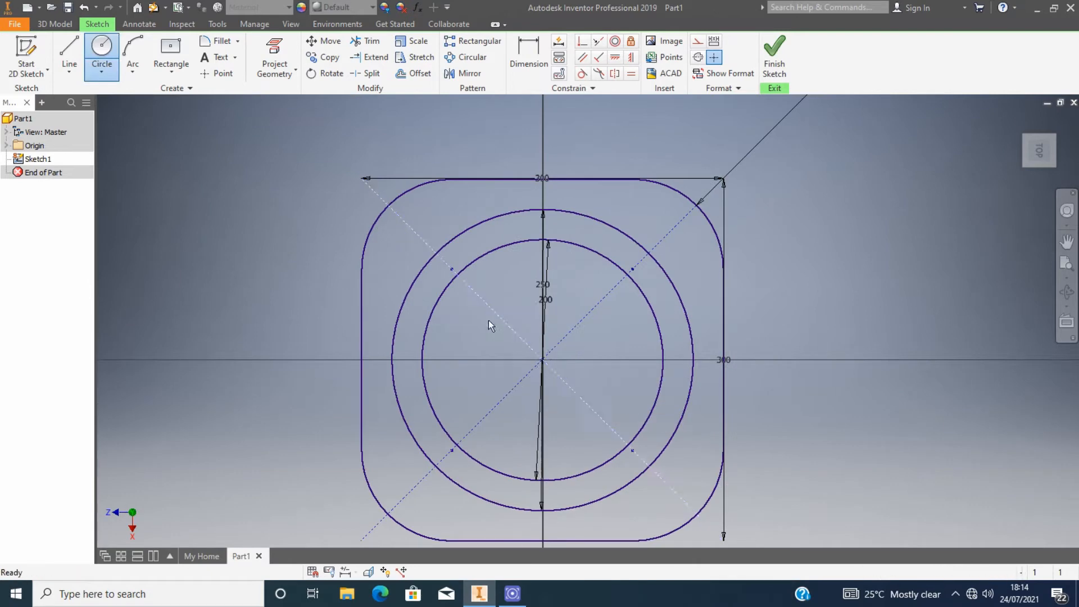
key(ctrl+z)
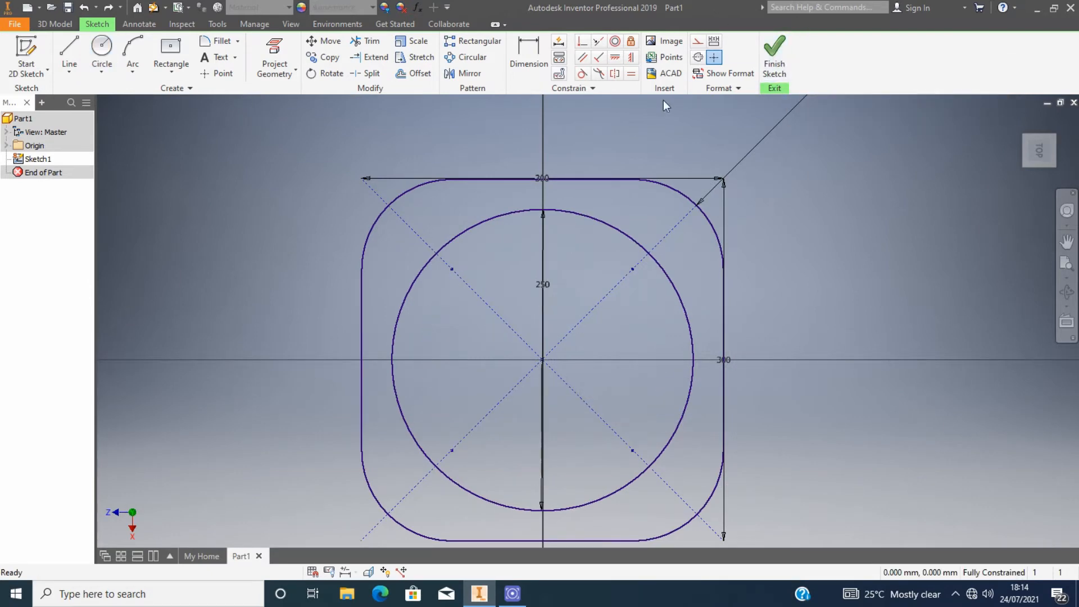
Step: Finish the sketch and extrude the region between the rounded square and the circle by 150 mm
click(773, 56)
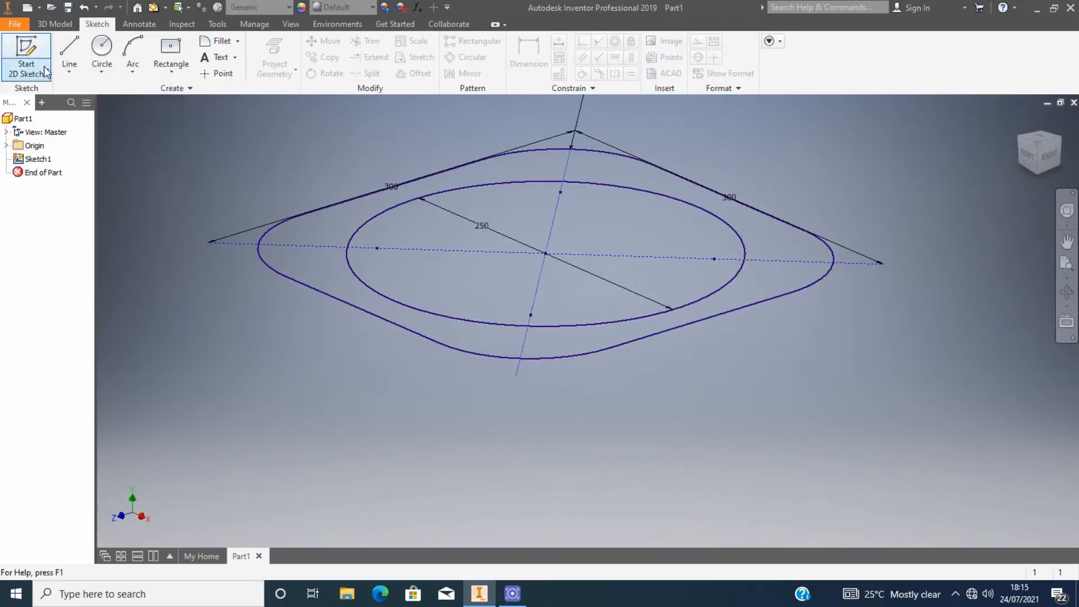
click(127, 52)
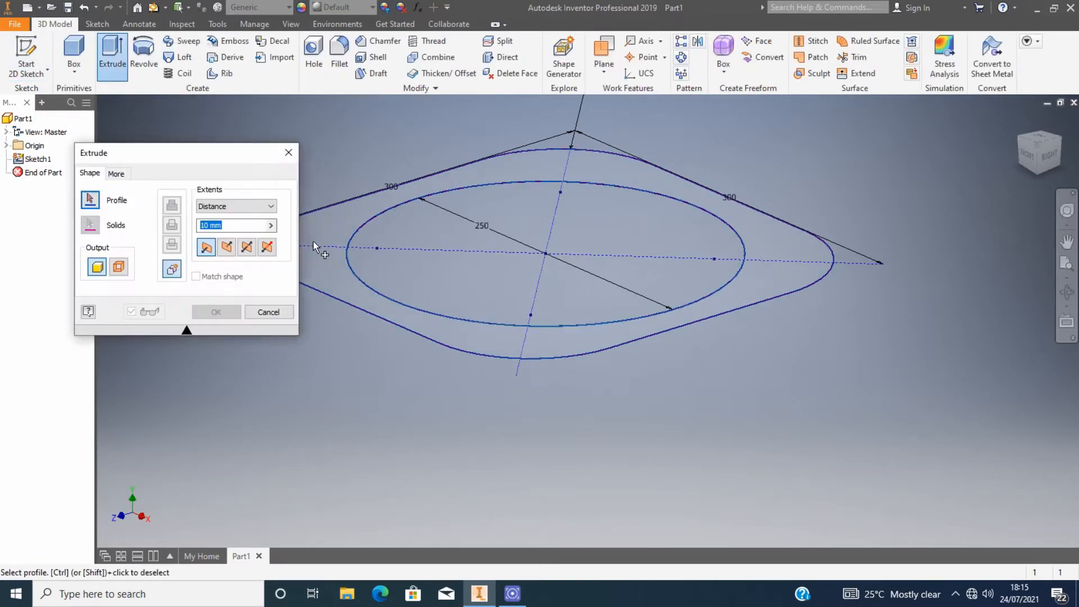
click(455, 249)
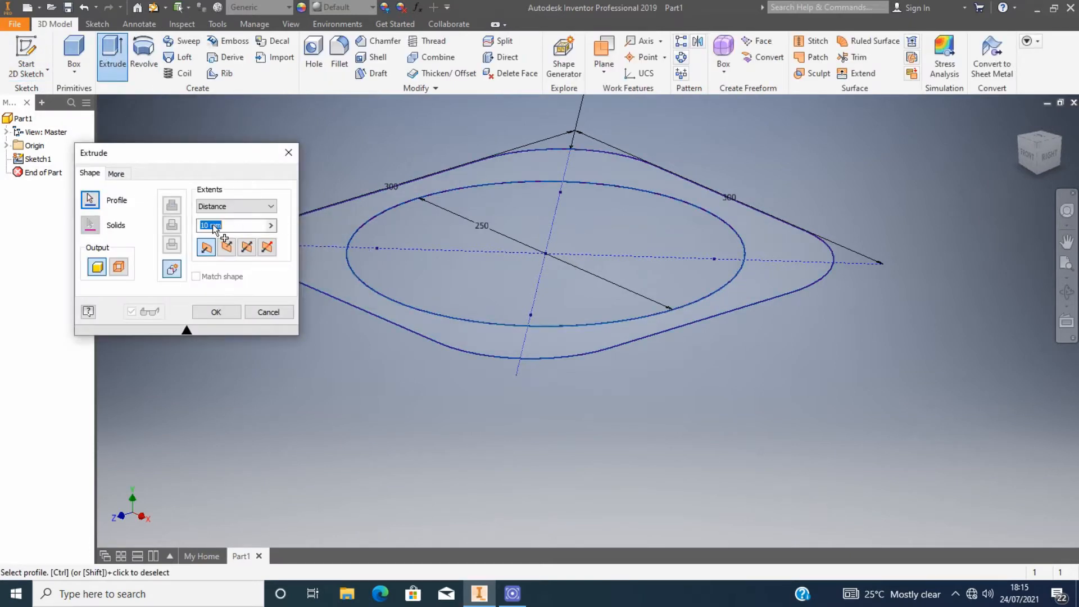
text(100)
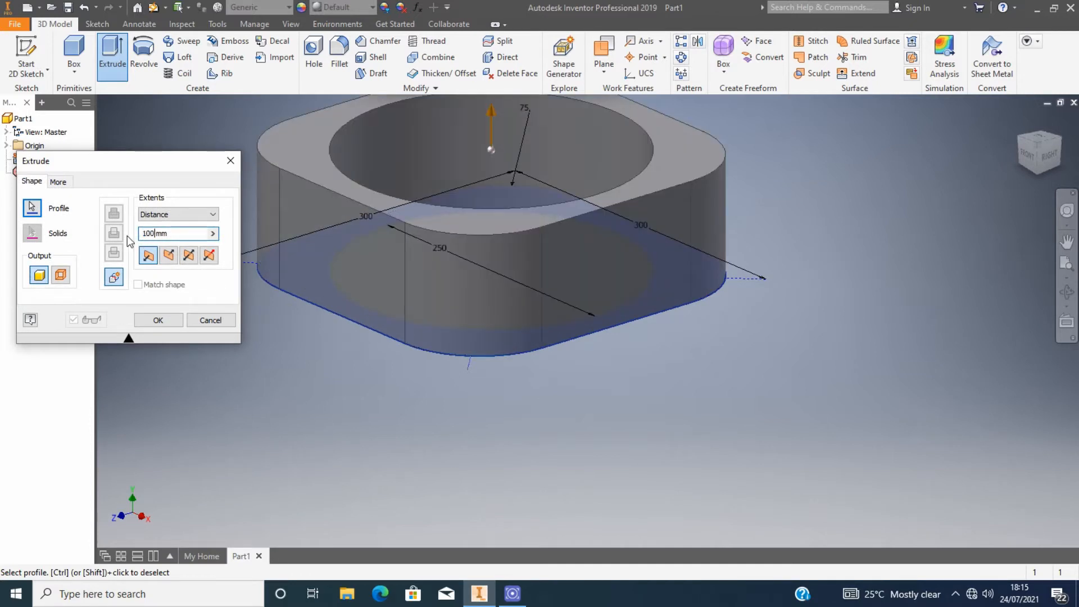
key(BackSpace)
key(BackSpace)
key(BackSpace)
text(150)
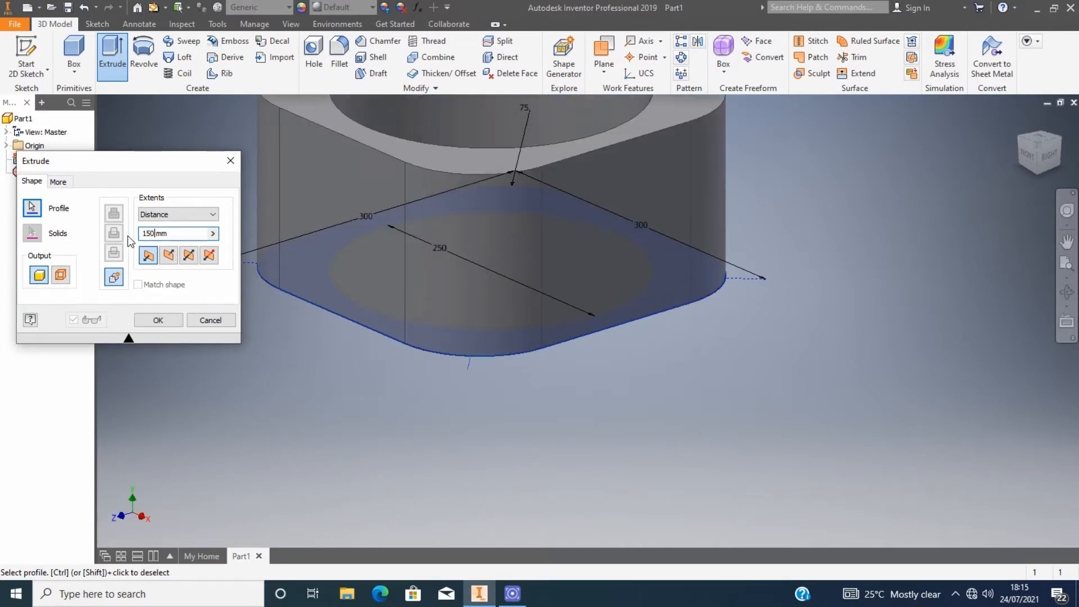
scroll(501, 234, up, 3)
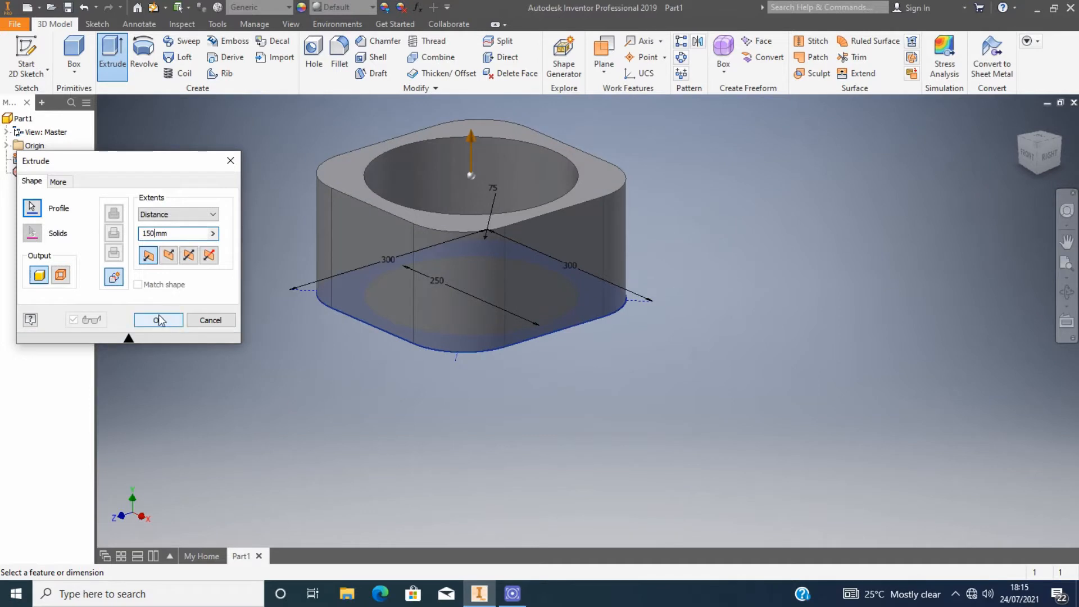
click(159, 321)
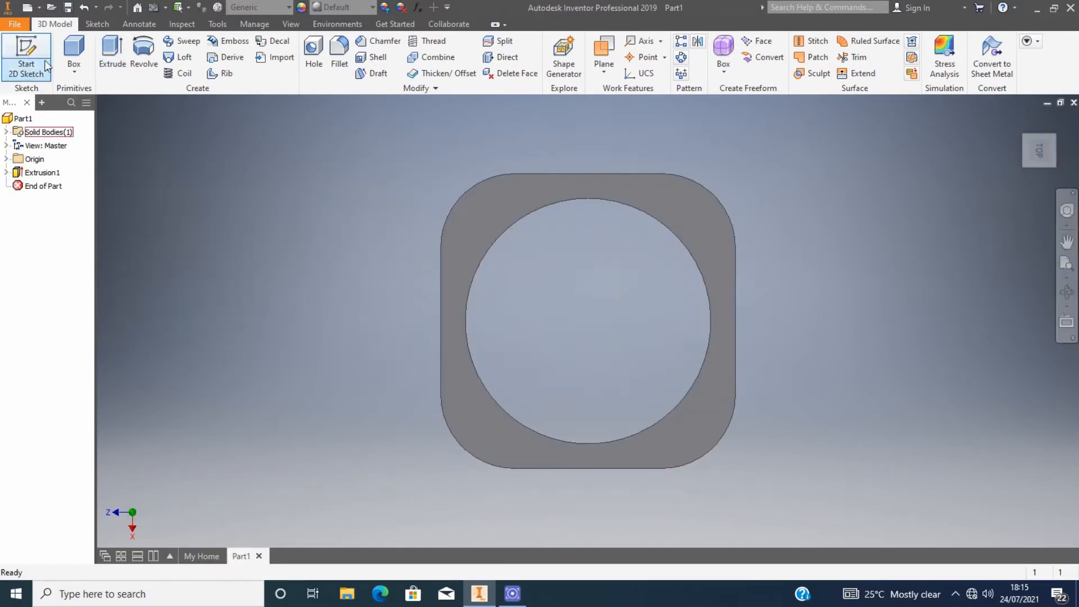
Step: Start a sketch on the body's top face and draw a 200 mm diameter circle centred on the origin
click(46, 66)
click(501, 225)
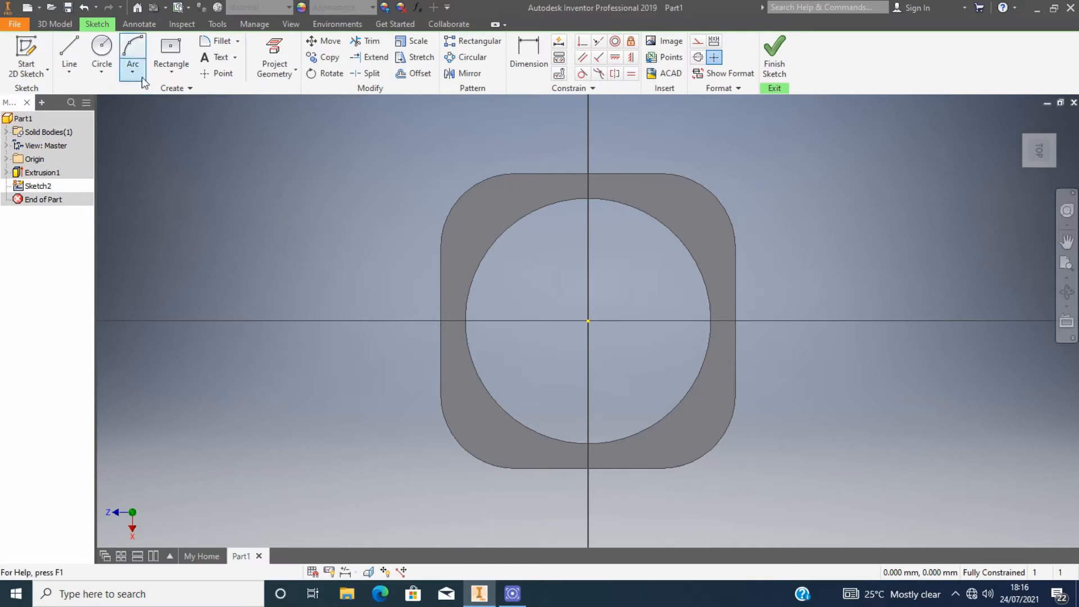
click(102, 53)
click(588, 321)
text(200)
key(Return)
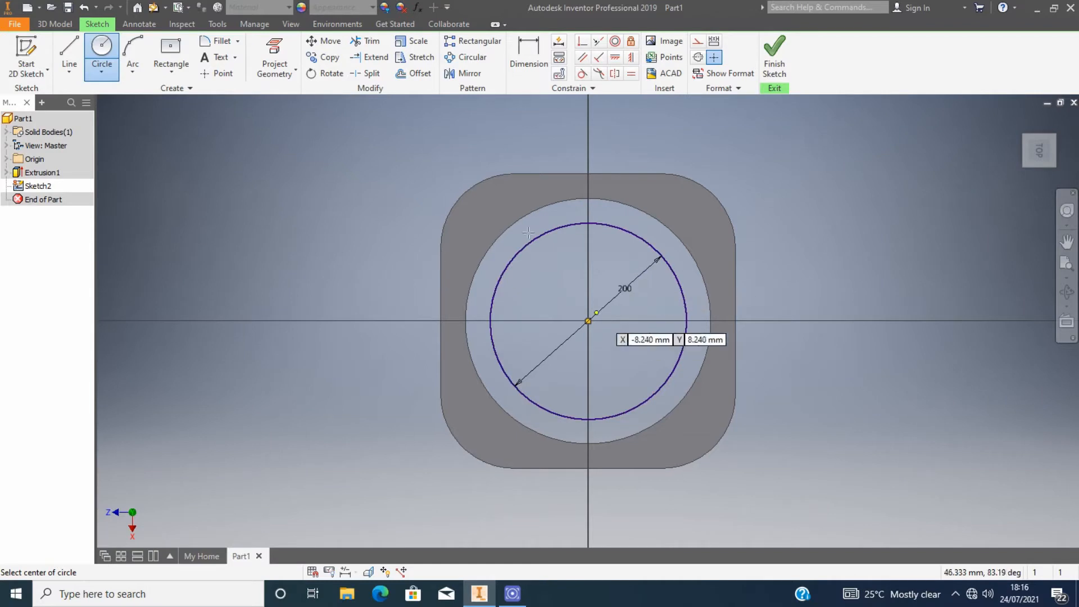
Step: Offset the 200 mm circle outward by 25 mm to meet the edge of the round opening
key(o)
click(564, 225)
click(566, 200)
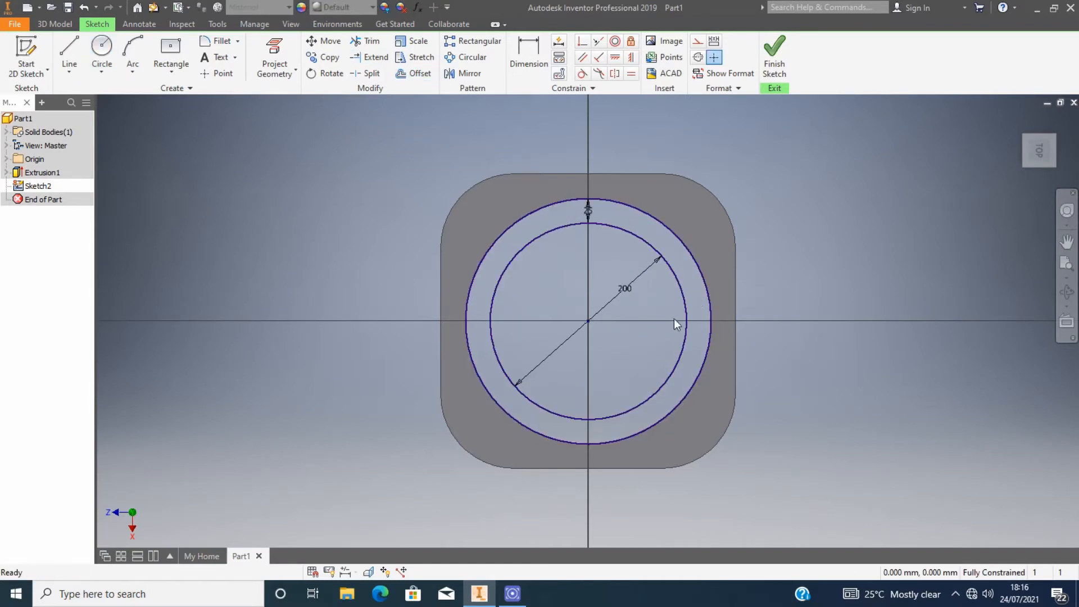
Step: Draw a concentric 100 mm diameter circle at the origin
scroll(614, 306, up, 1)
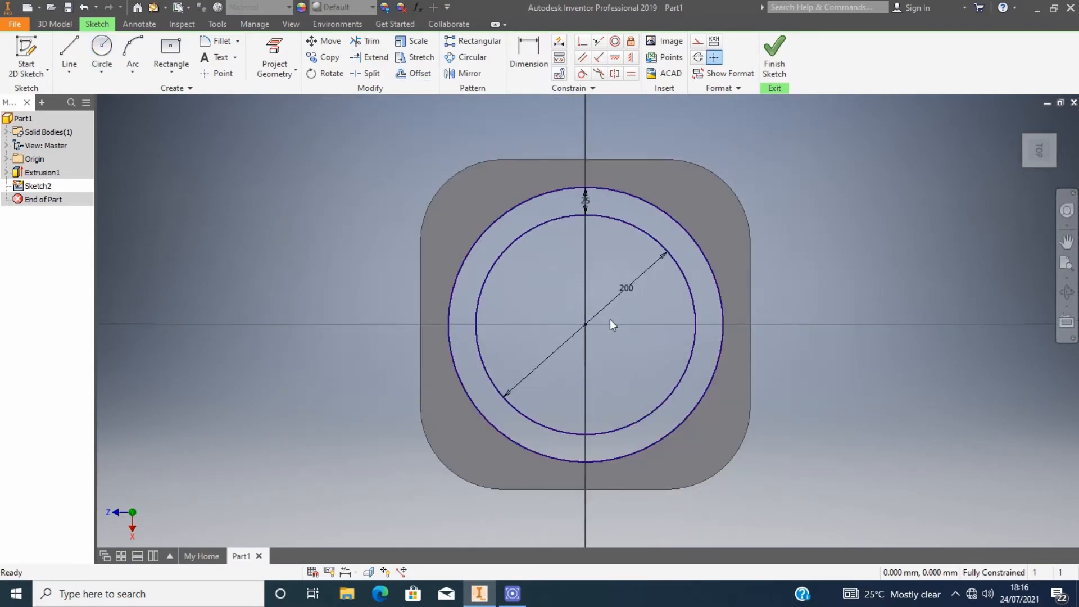
scroll(610, 320, down, 3)
key(c)
scroll(682, 323, up, 3)
click(594, 323)
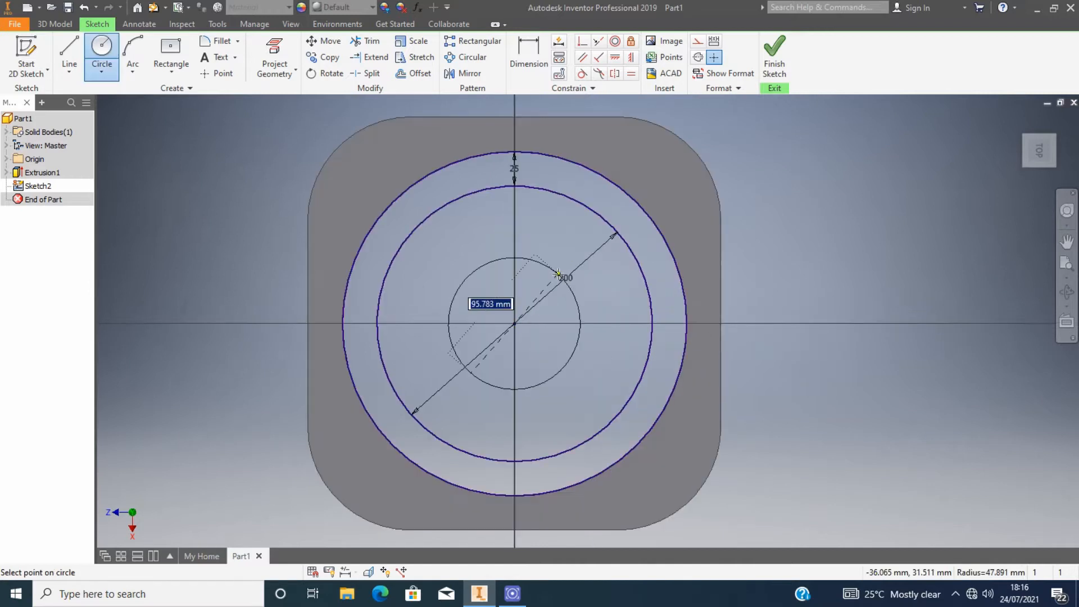
text(100)
key(Return)
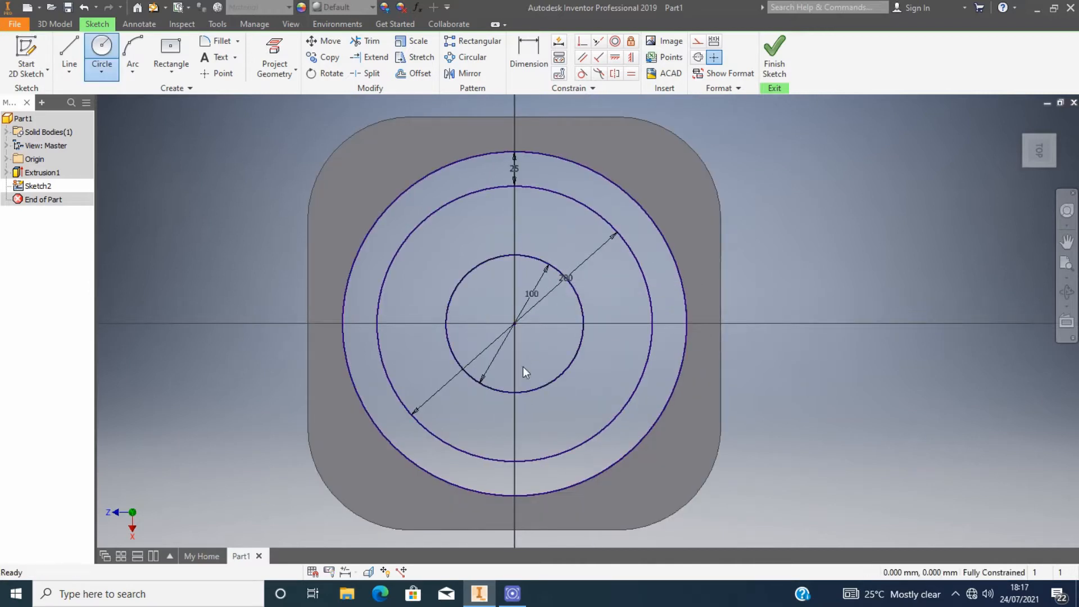
Step: Try offsetting the 100 mm circle inward by 25 mm
click(514, 323)
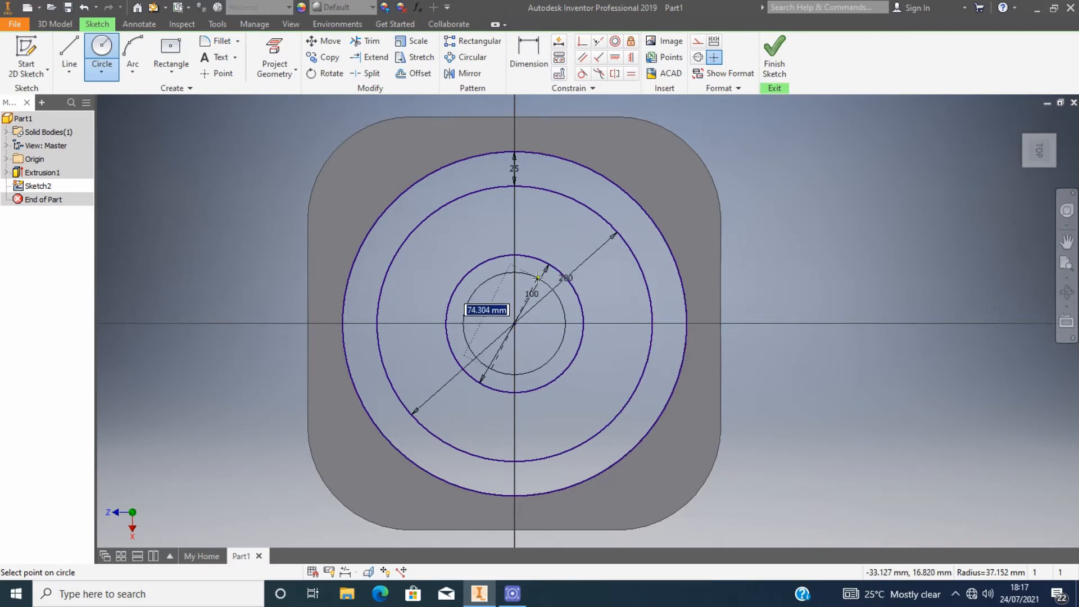
key(Escape)
click(414, 73)
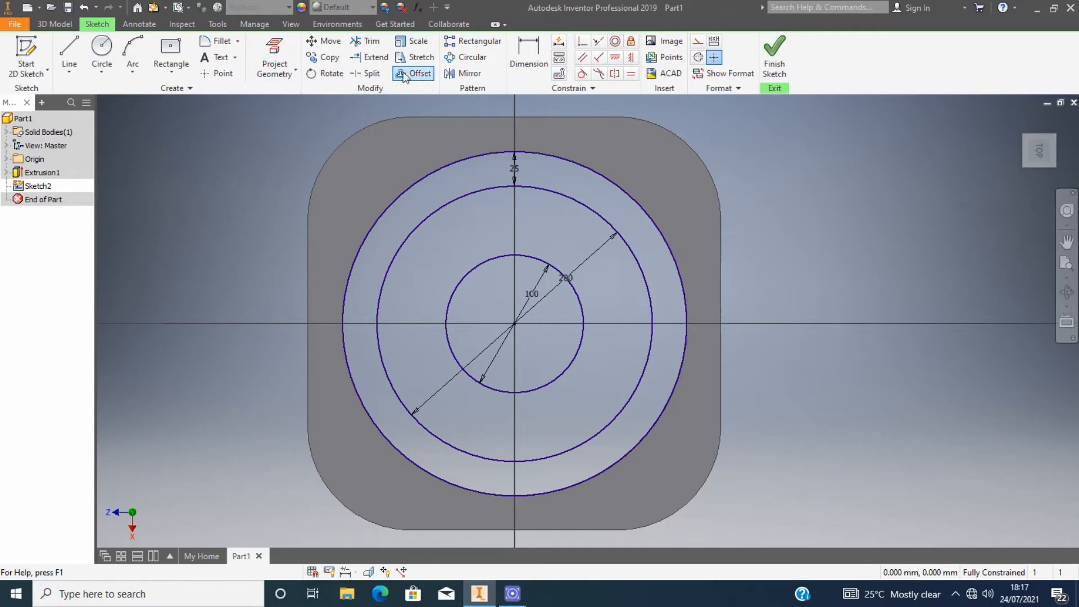
click(474, 268)
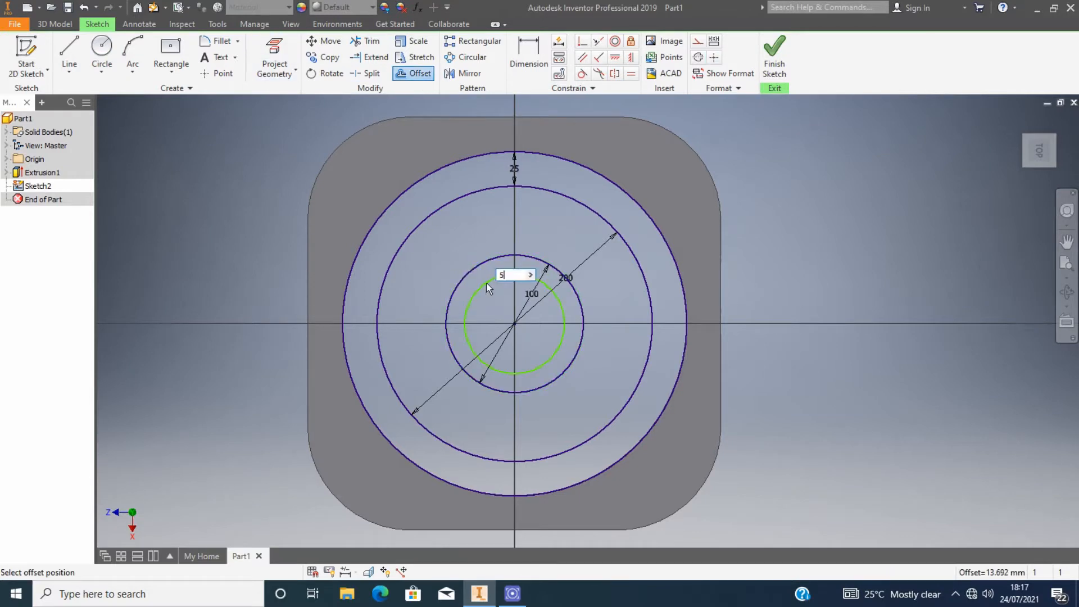
key(Escape)
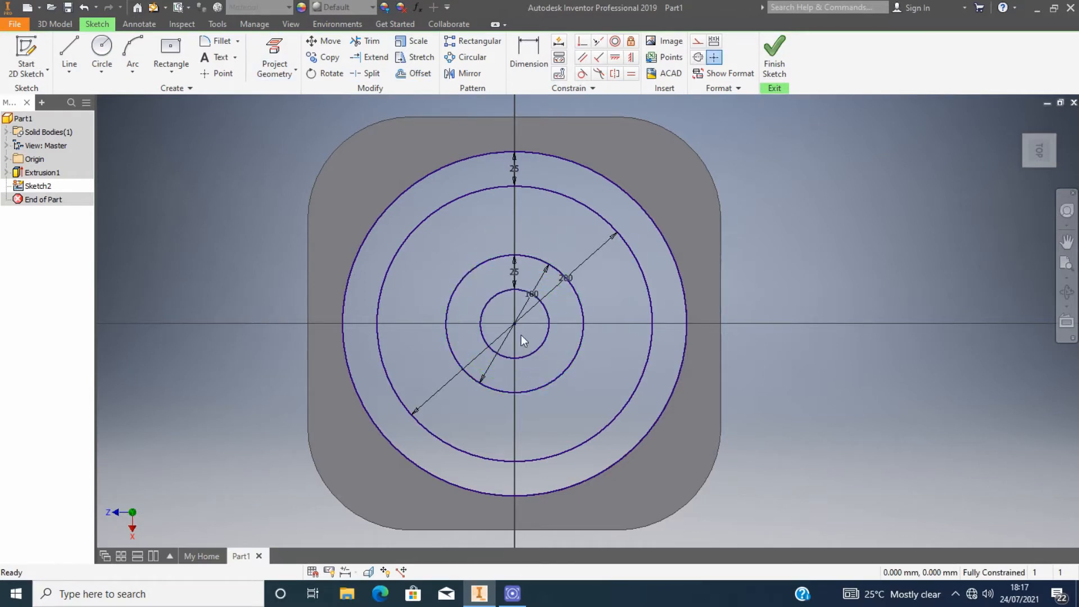
Step: Offset the 100 mm circle inward by 20 mm
click(413, 73)
click(490, 261)
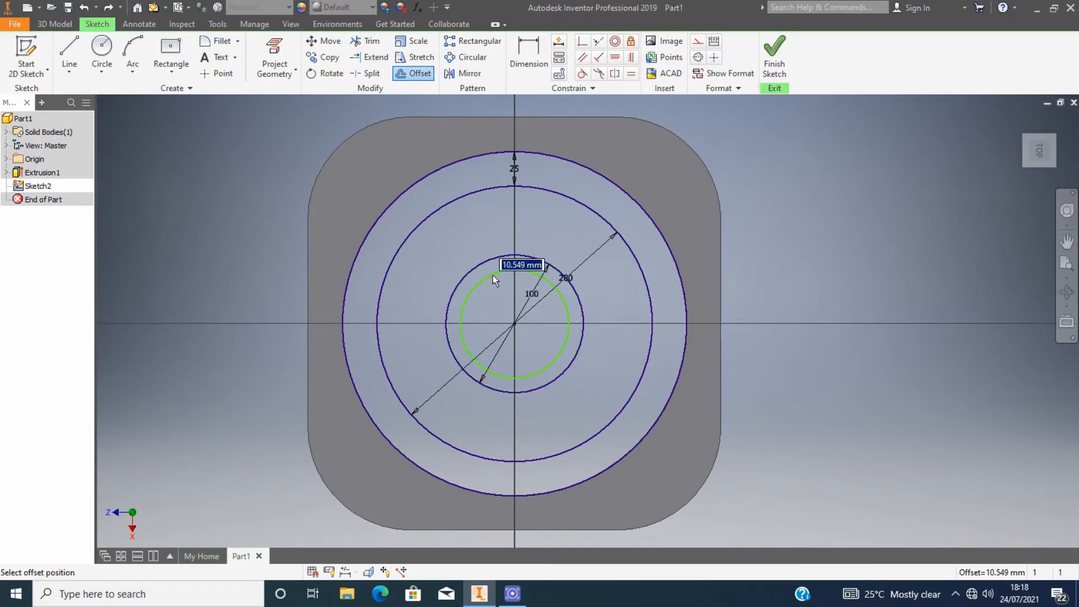
text(20)
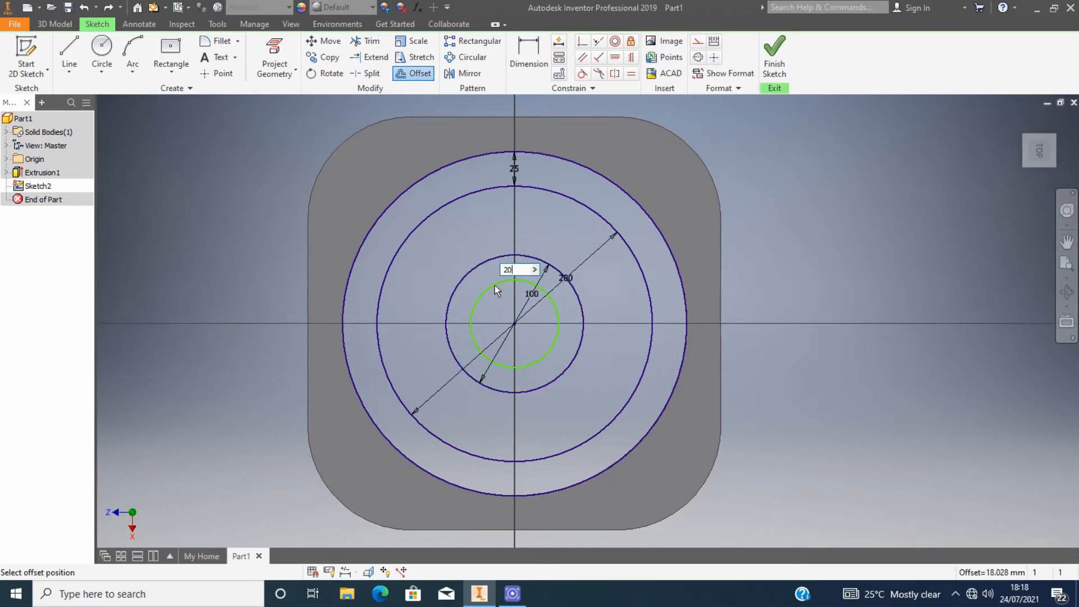
key(Return)
scroll(568, 312, up, 2)
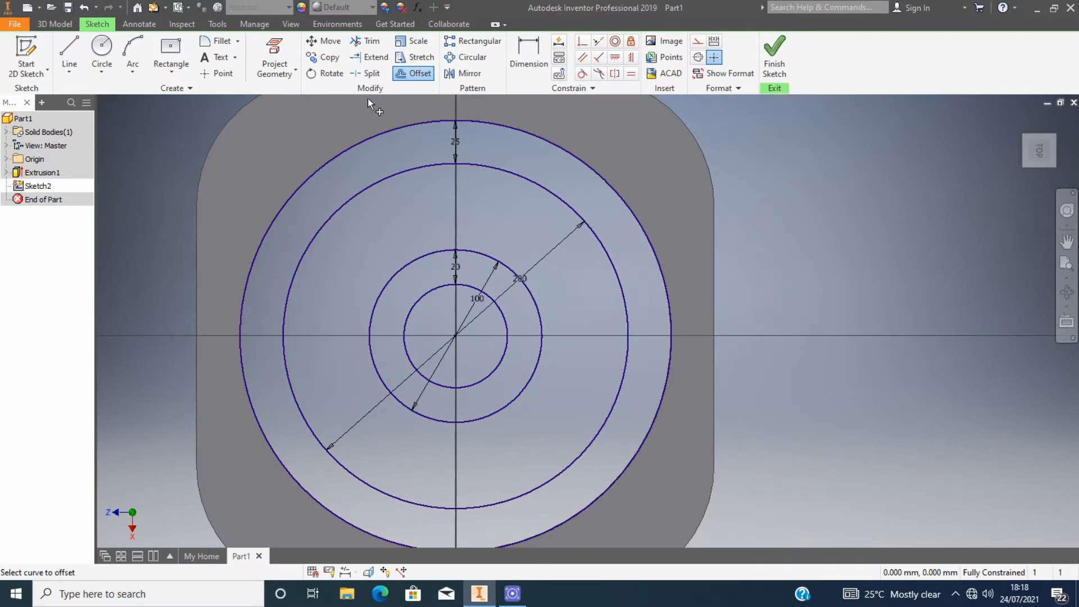
Step: Finish the sketch and extrude the outermost ring 150 mm in the reversed direction, down through the round opening
click(774, 56)
click(116, 48)
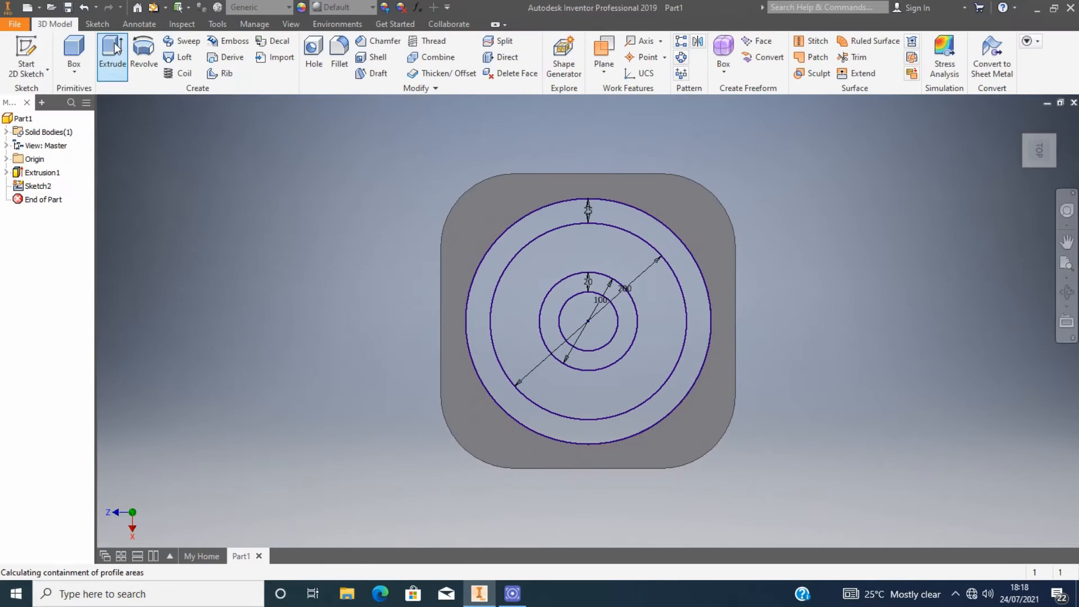
click(513, 233)
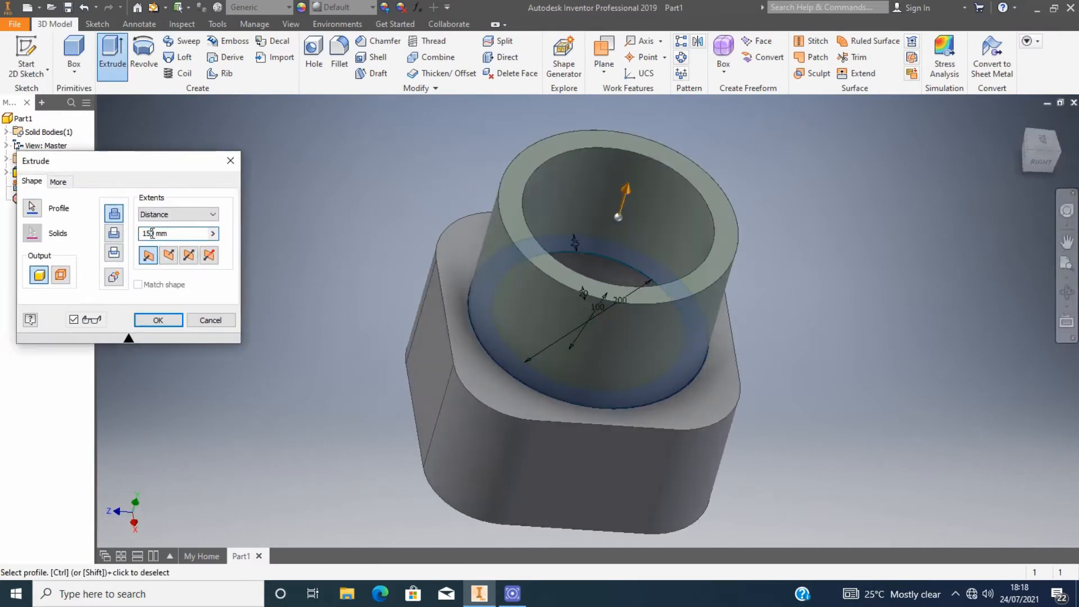
click(168, 255)
click(158, 320)
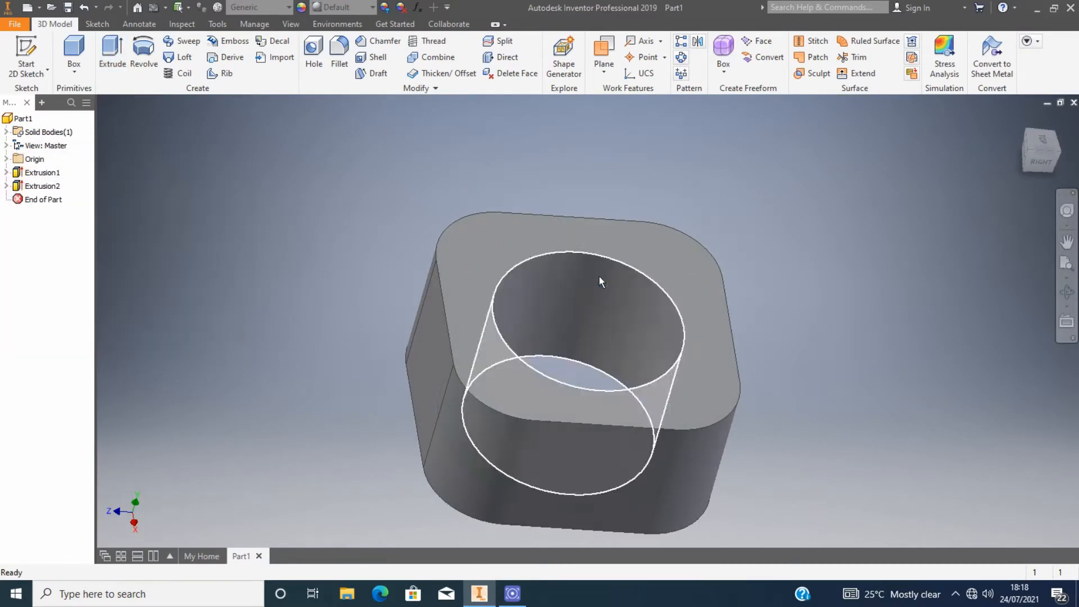
Step: Edit the ring extrusion to asymmetric extents of 180 mm down into the body and 30 mm above its top face
double_click(468, 328)
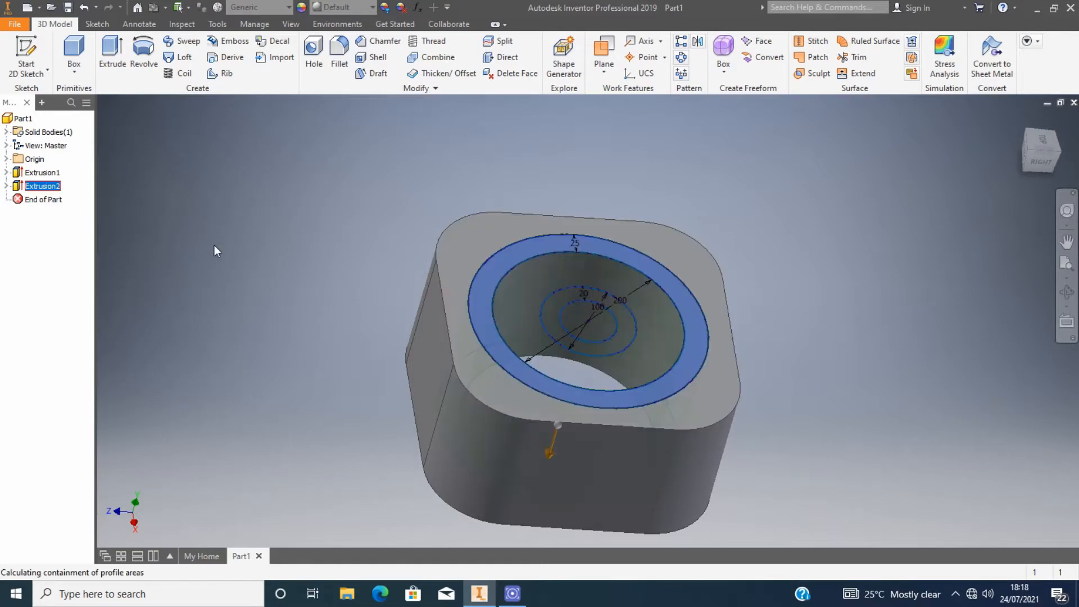
click(255, 234)
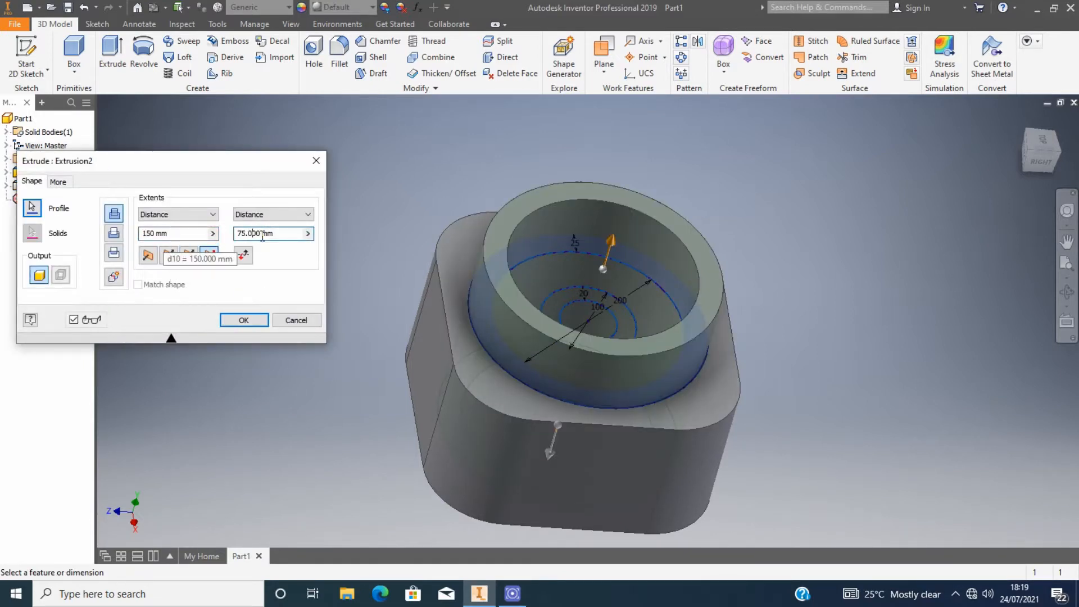
drag(263, 236, 192, 237)
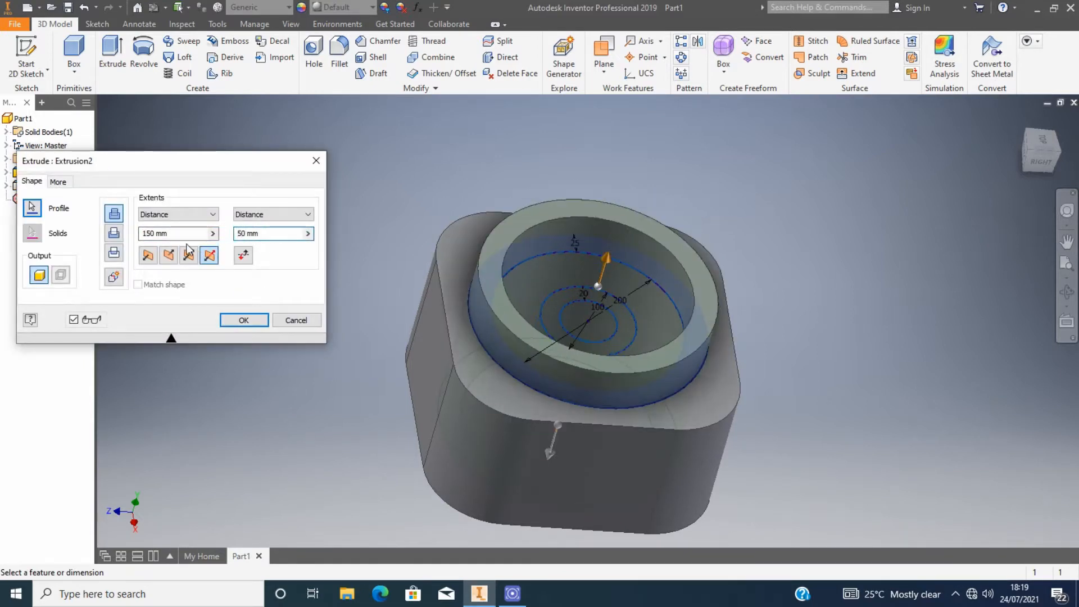
key(BackSpace)
key(BackSpace)
text(30)
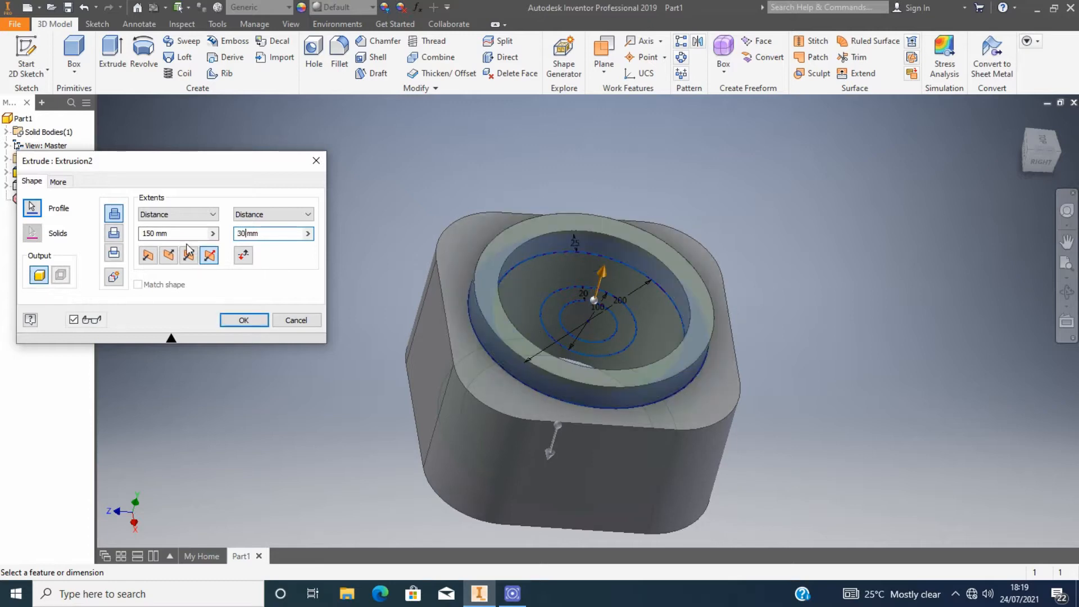
key(shift+Tab)
text(180)
mouse_move(572, 373)
shift+middle_down()
mouse_move(618, 360)
mouse_move(630, 315)
mouse_move(573, 394)
shift+middle_up()
click(243, 320)
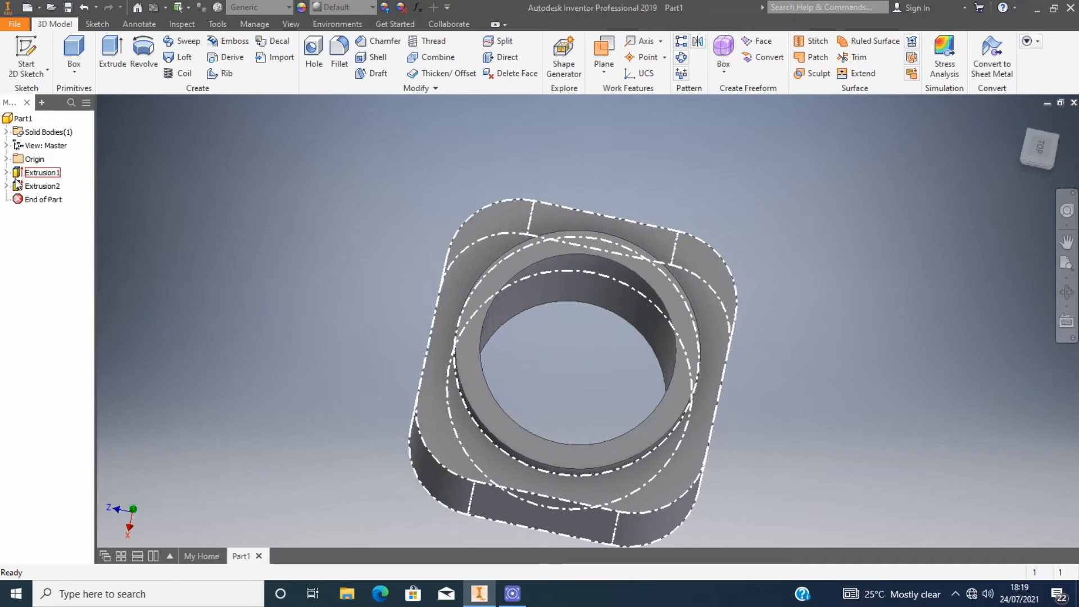
Step: Reopen the ring extrusion's sketch and delete the 100 mm circle and its inner offset circle
click(1038, 149)
click(6, 186)
double_click(49, 199)
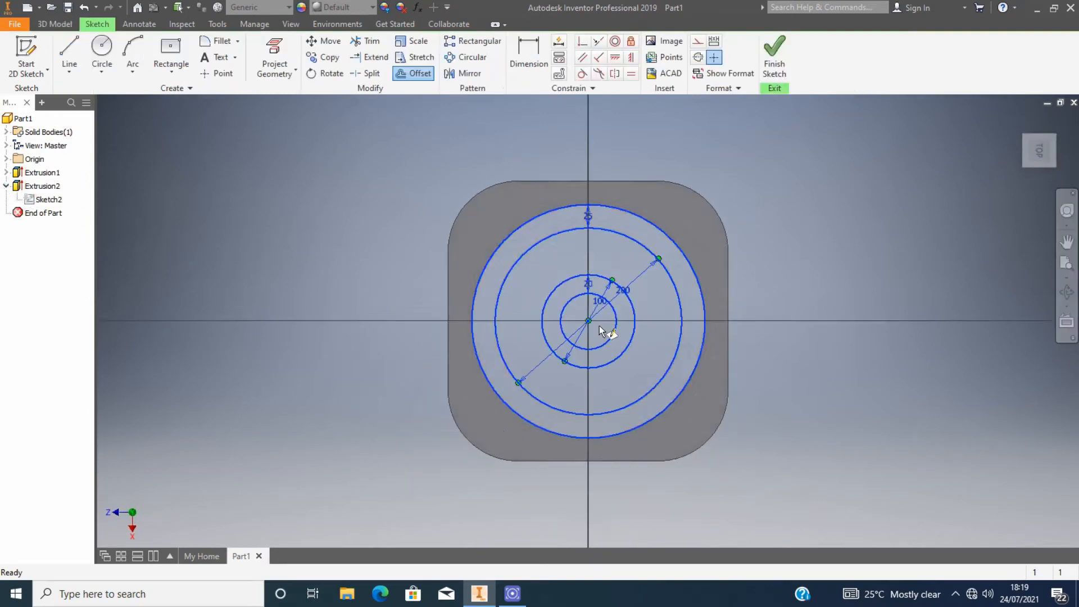
scroll(606, 328, down, 3)
click(369, 41)
key(Escape)
click(581, 230)
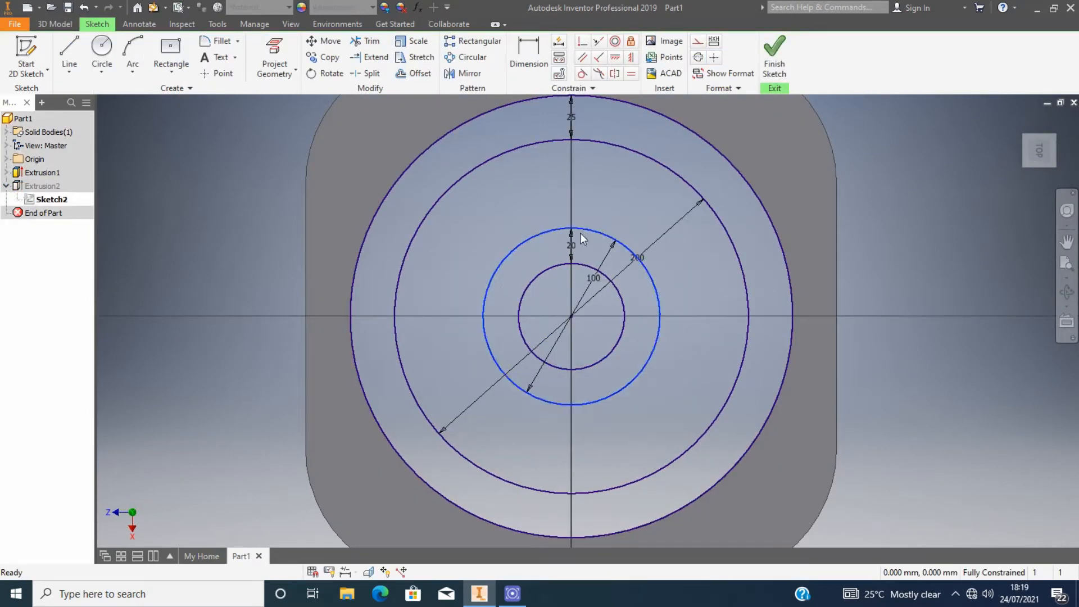
key(Delete)
key(Delete)
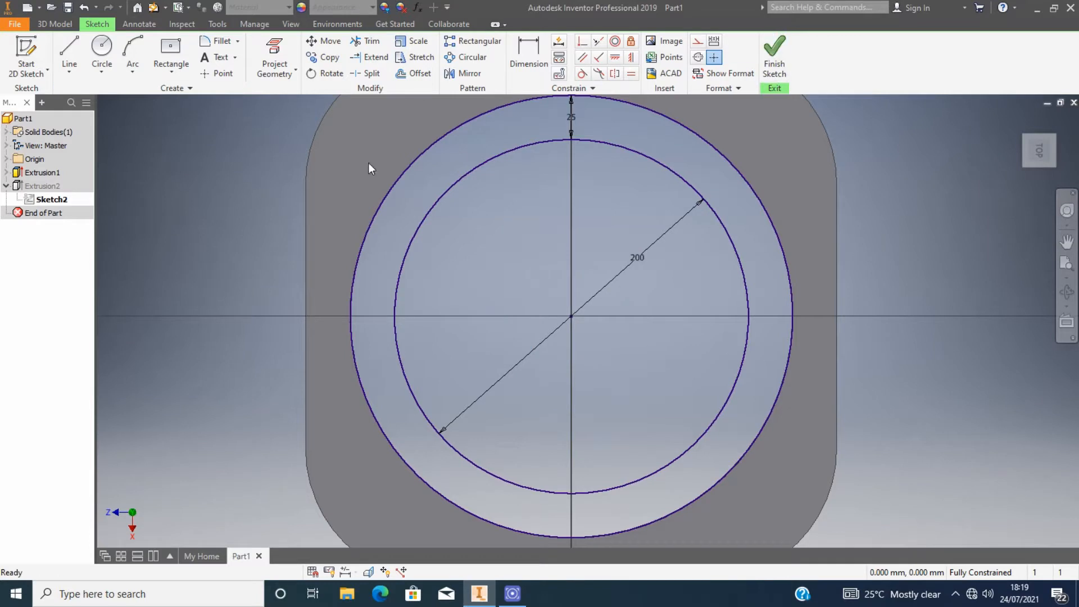
Step: Draw a concentric 120 mm diameter circle at the origin inside the ring
key(c)
click(571, 317)
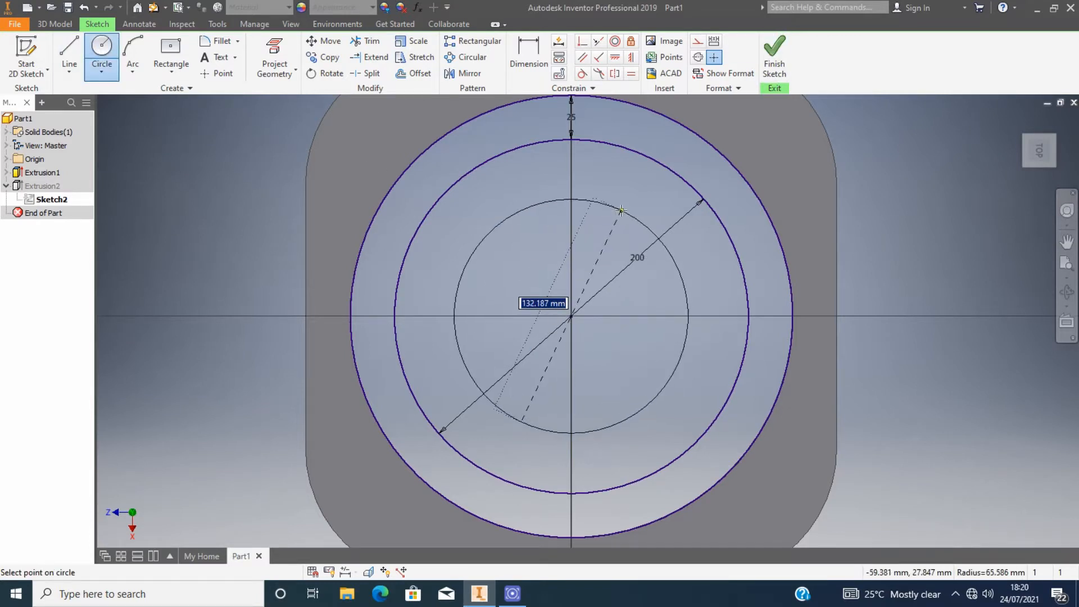
text(120)
key(Return)
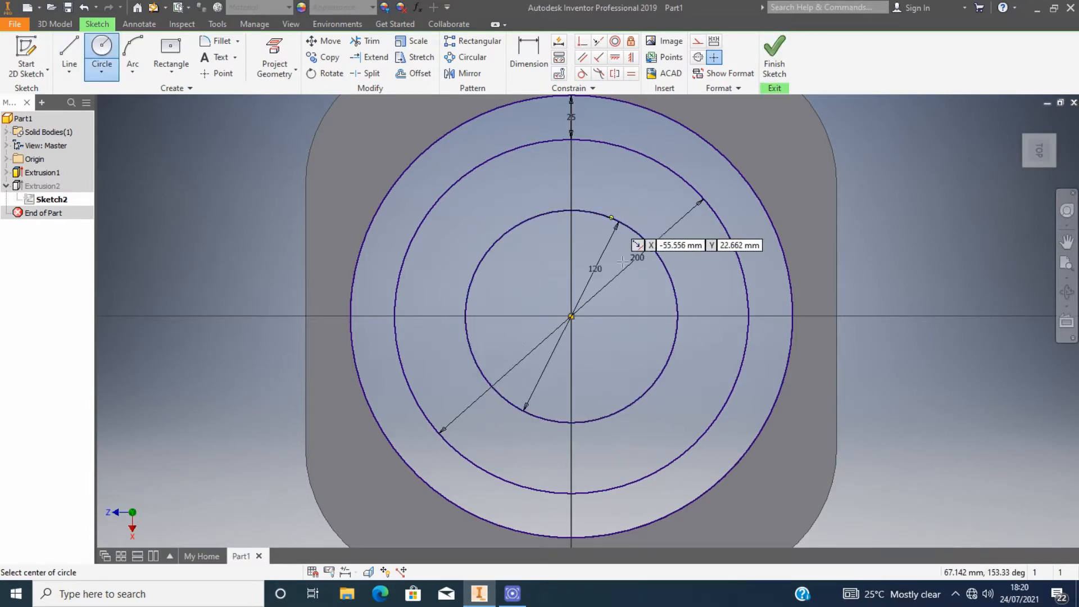
click(571, 316)
key(Escape)
Step: Offset the 120 mm circle inward by 25 mm and finish the sketch
key(o)
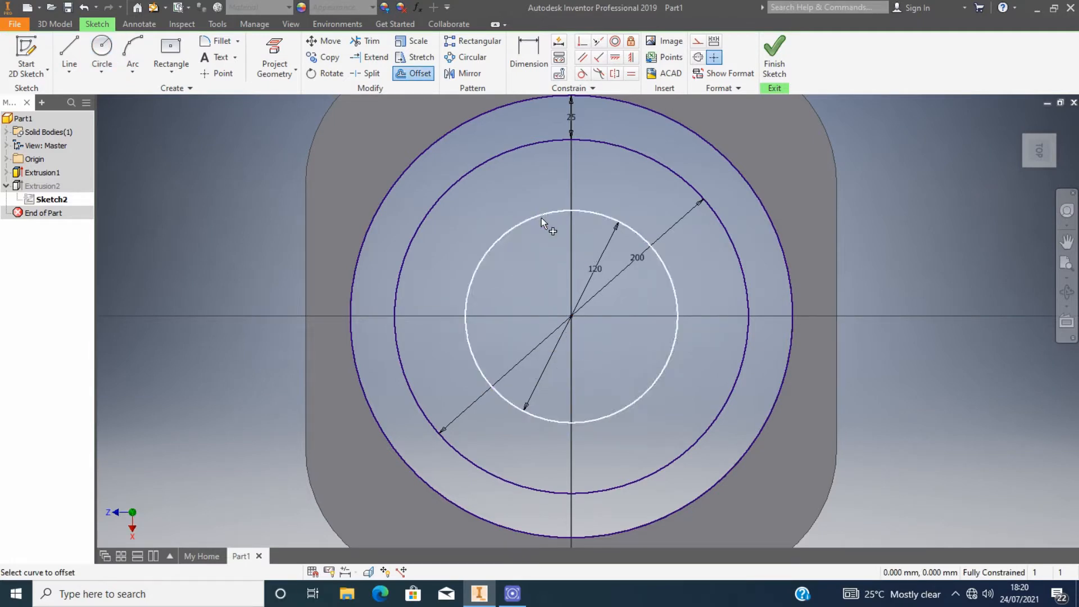
click(542, 217)
text(25)
key(Return)
key(Escape)
scroll(723, 249, down, 5)
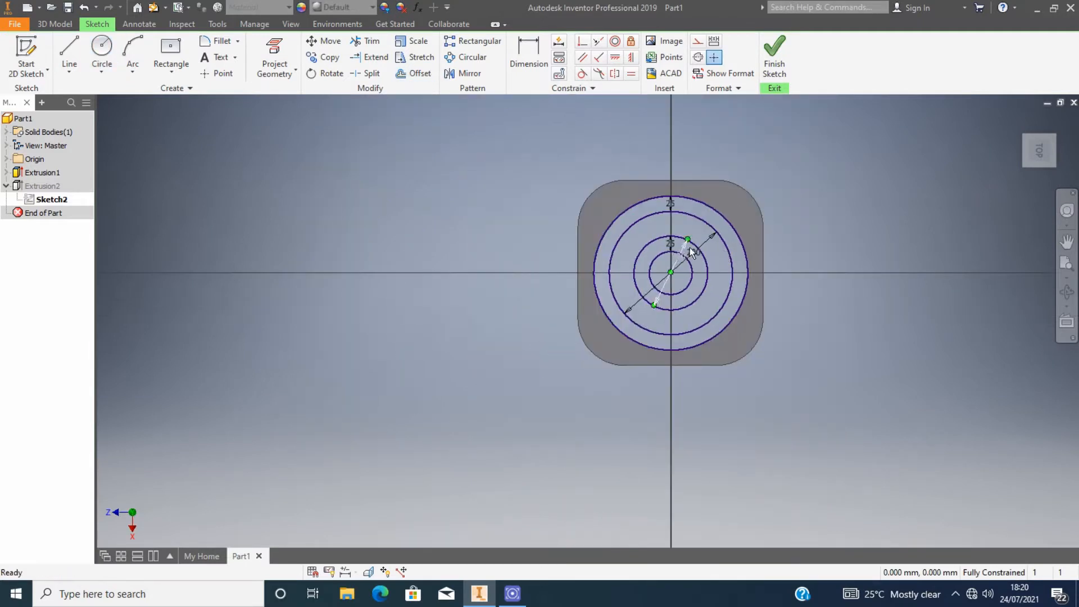
scroll(724, 250, up, 3)
click(774, 56)
key(ctrl+z)
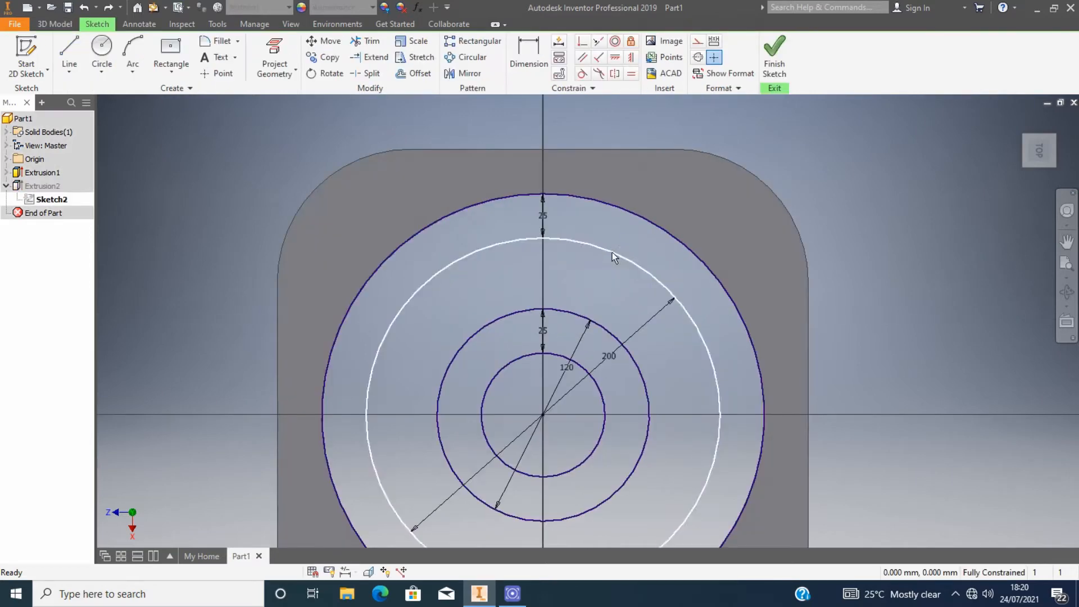
key(ctrl+y)
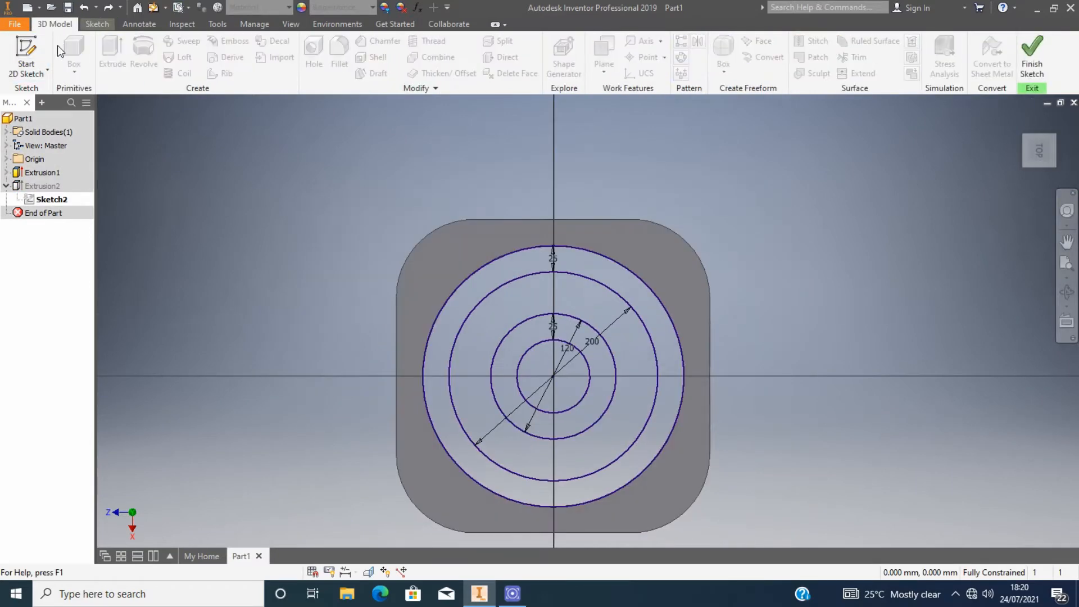
Step: Start a new sketch on the raised ring's top face and draw a 120 mm diameter circle at the origin
click(25, 56)
click(490, 281)
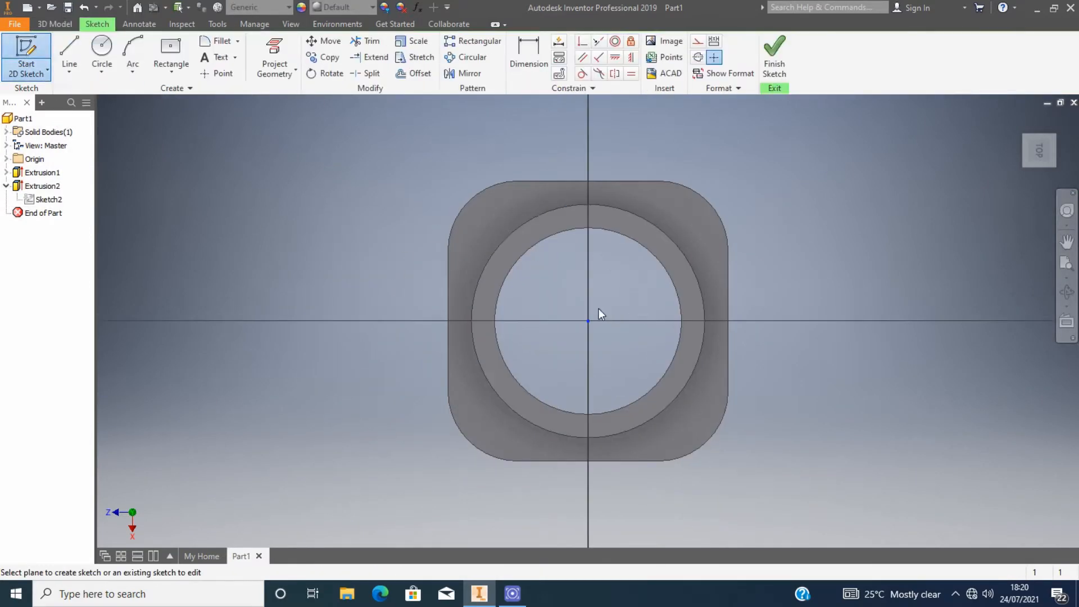
key(c)
click(588, 321)
text(120)
key(Return)
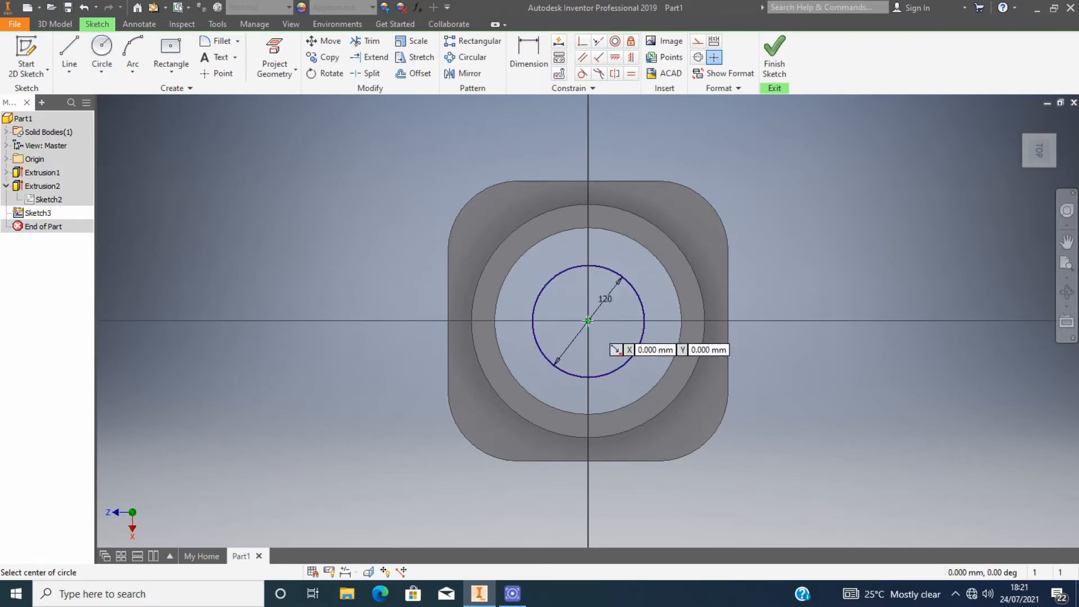
Step: Offset the new sketch's 120 mm circle inward by 25 mm
key(Escape)
click(413, 73)
click(588, 265)
text(25)
key(Return)
scroll(626, 281, up, 3)
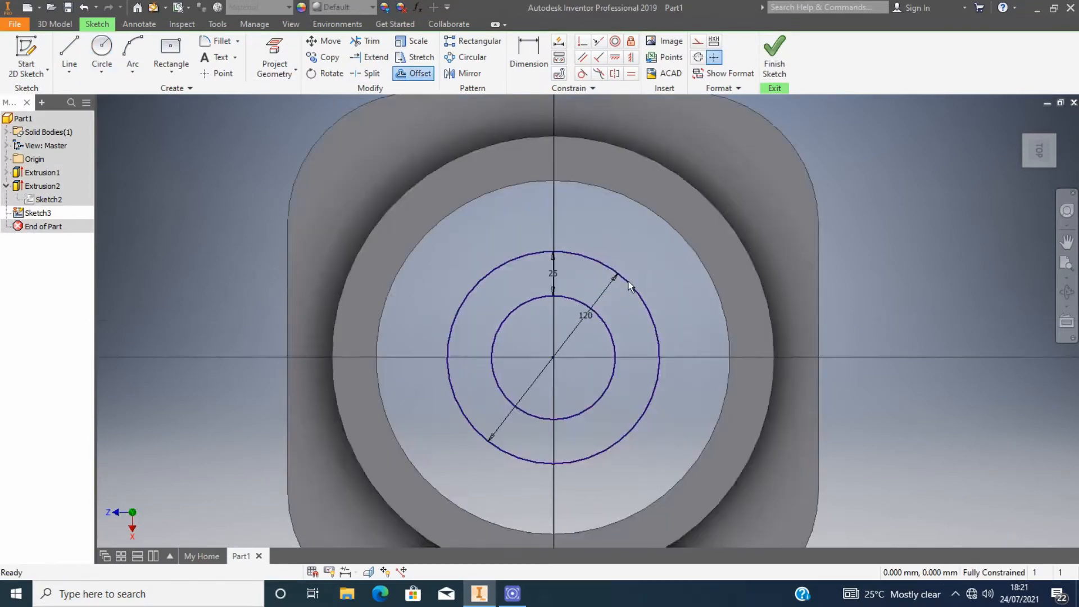
Step: Draw a centre-based rectangle 25 mm wide and 75 mm long, centred on the uppermost point of the 120 mm circle
scroll(630, 267, down, 2)
key(l)
scroll(591, 270, up, 3)
key(r)
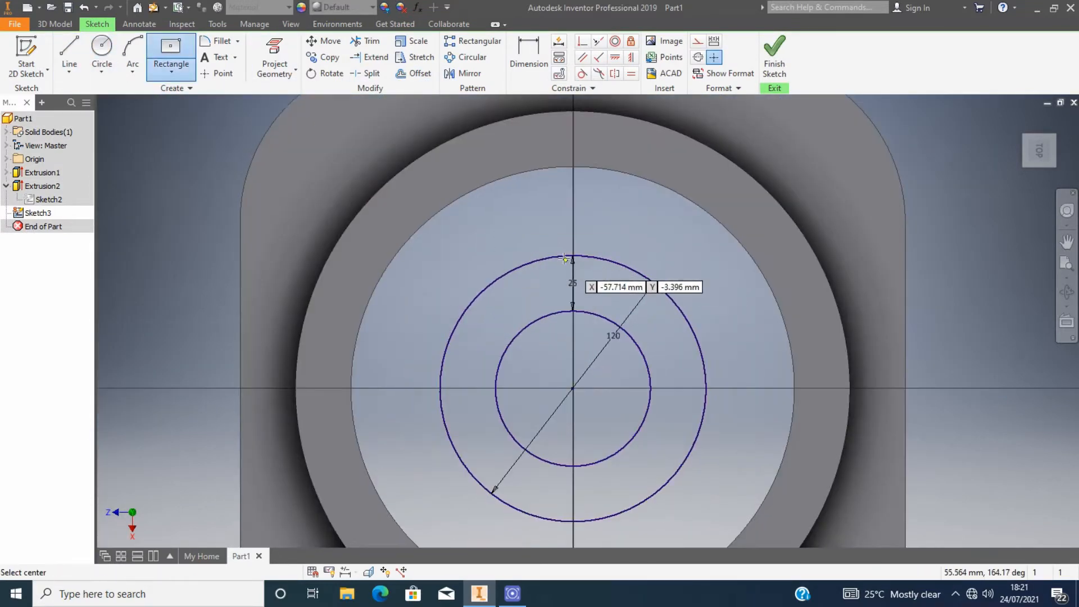
click(573, 256)
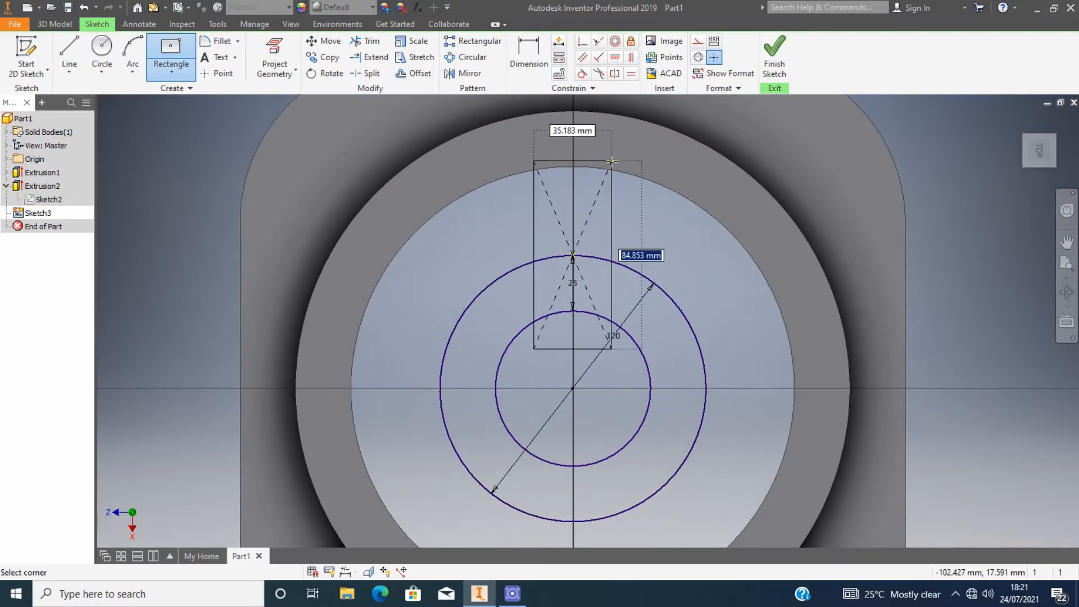
text(30)
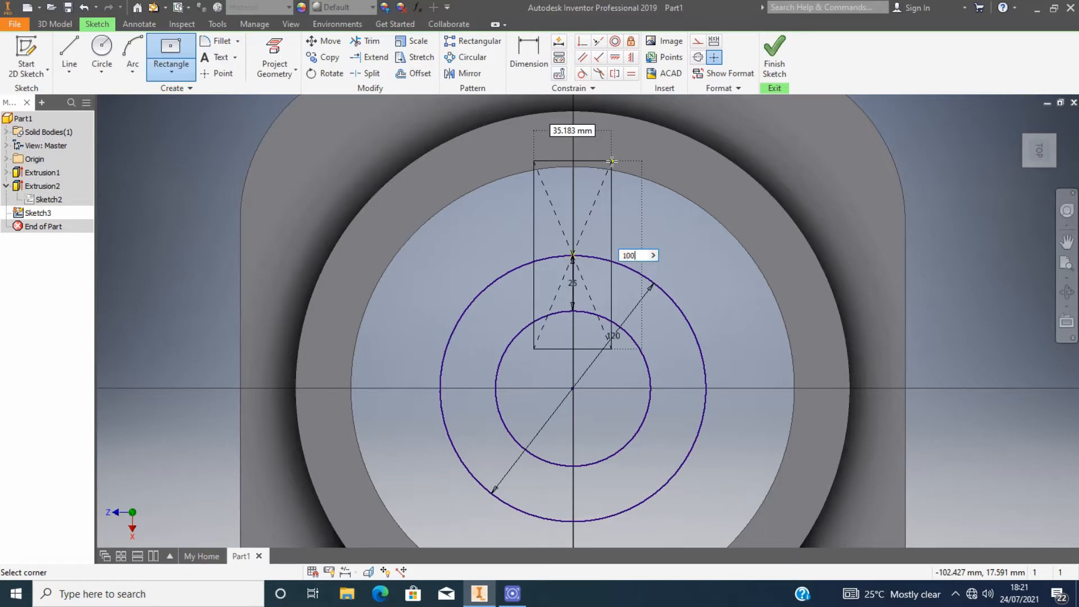
key(Tab)
text(2)
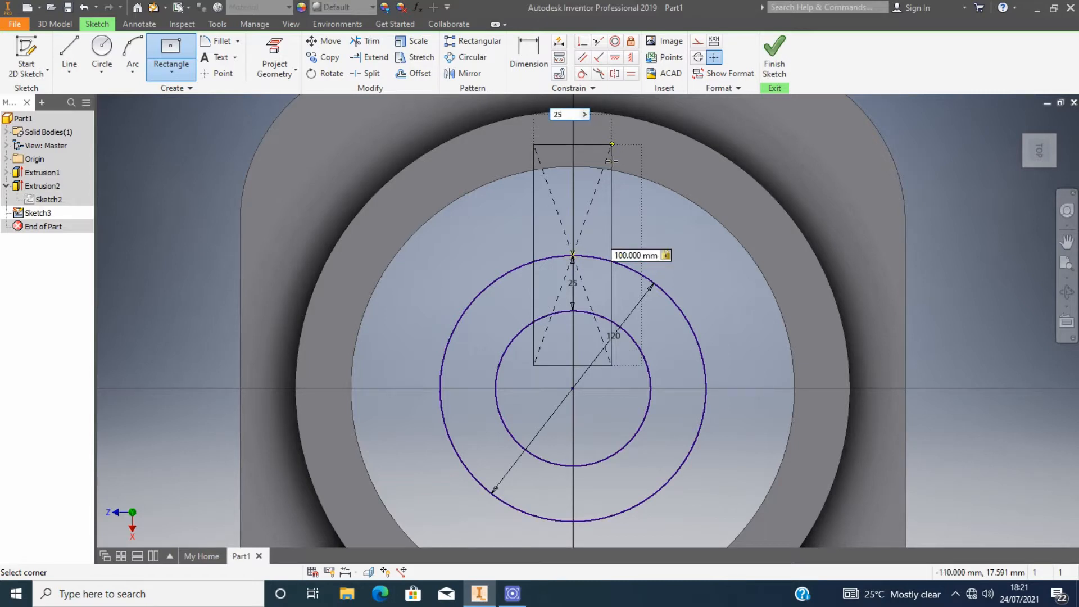
key(Tab)
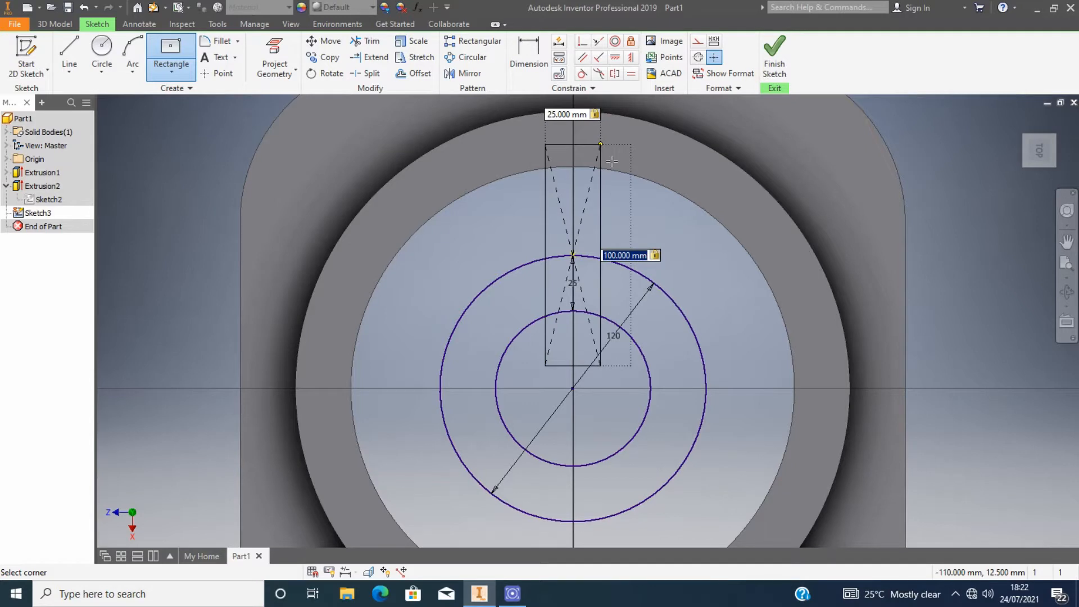
text(75)
key(Return)
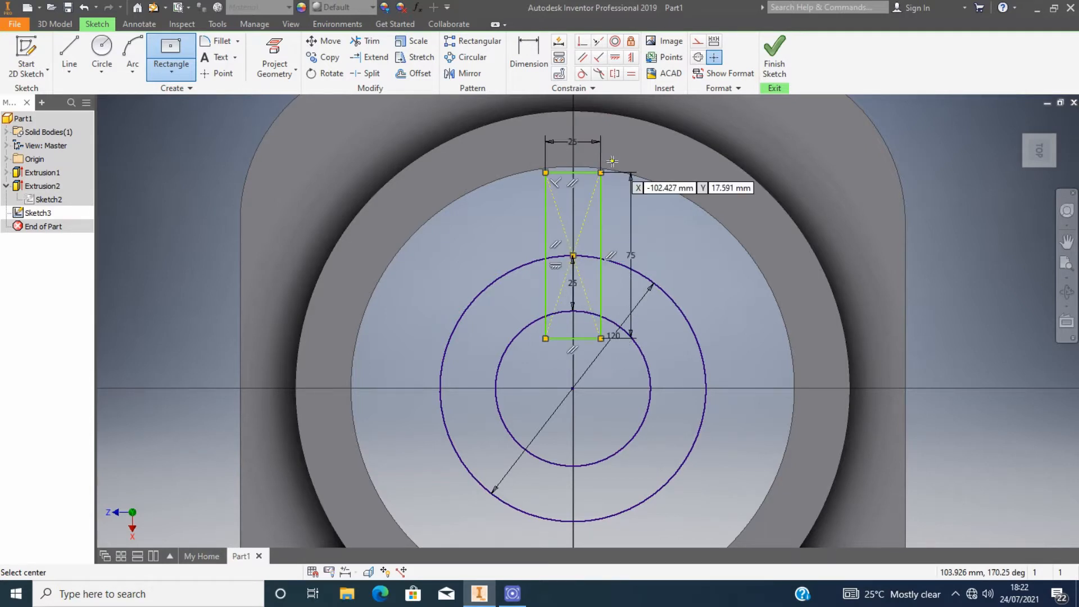
Step: Set the rectangle's length to 100 mm
key(Escape)
double_click(629, 256)
text(100)
key(Return)
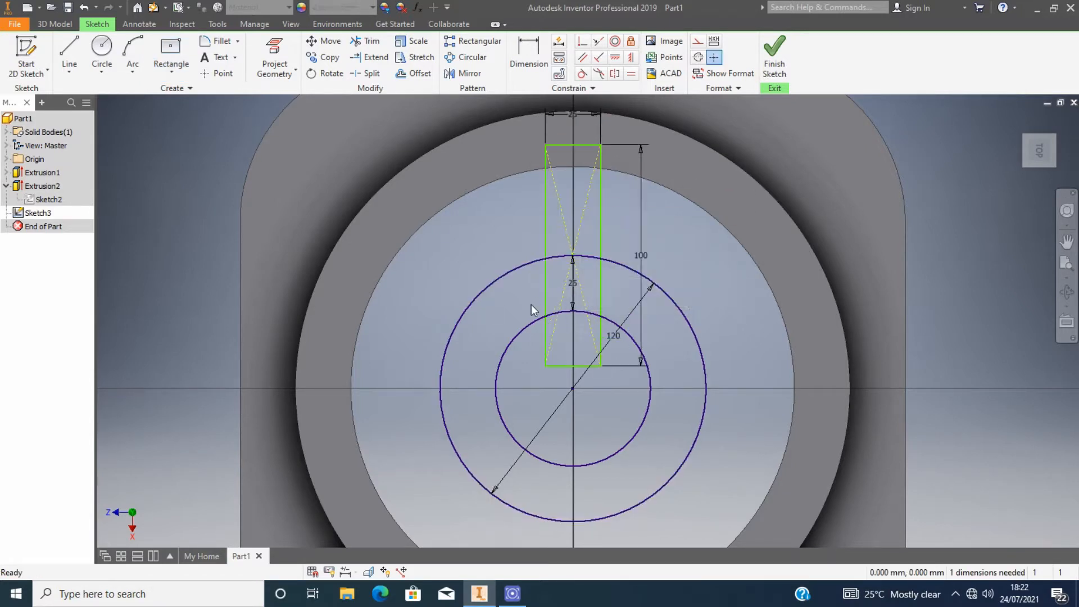
Step: Draw a circle centred on the origin and reaching the inner edge of the raised ring
scroll(562, 171, up, 3)
click(101, 56)
click(569, 299)
click(689, 251)
Step: Delete the rectangle's 25 mm width and 100 mm length dimensions
click(370, 42)
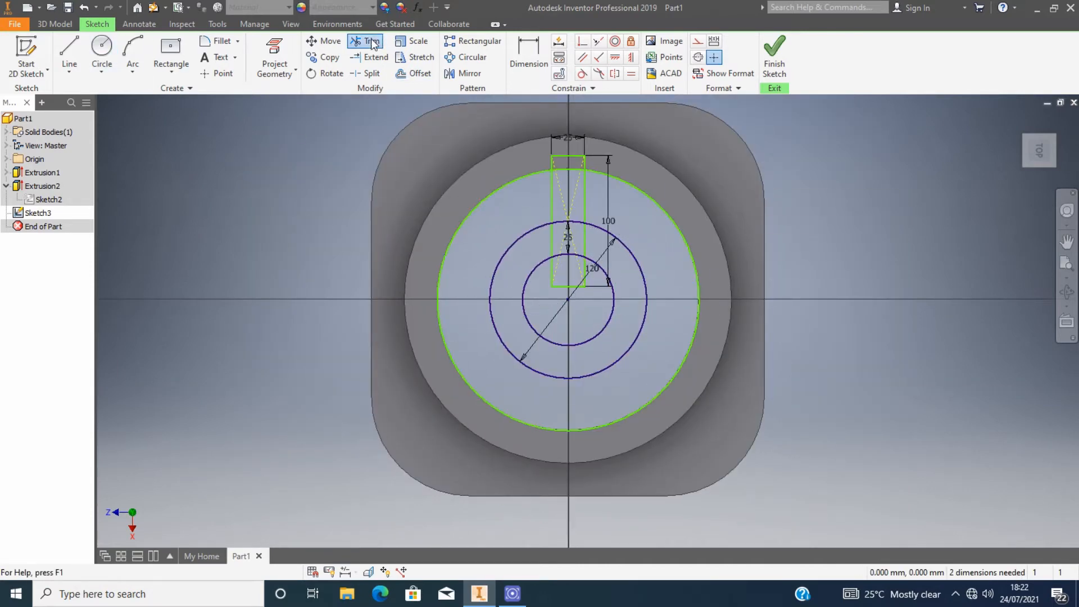
click(572, 157)
click(298, 126)
scroll(622, 136, down, 3)
click(531, 174)
key(Escape)
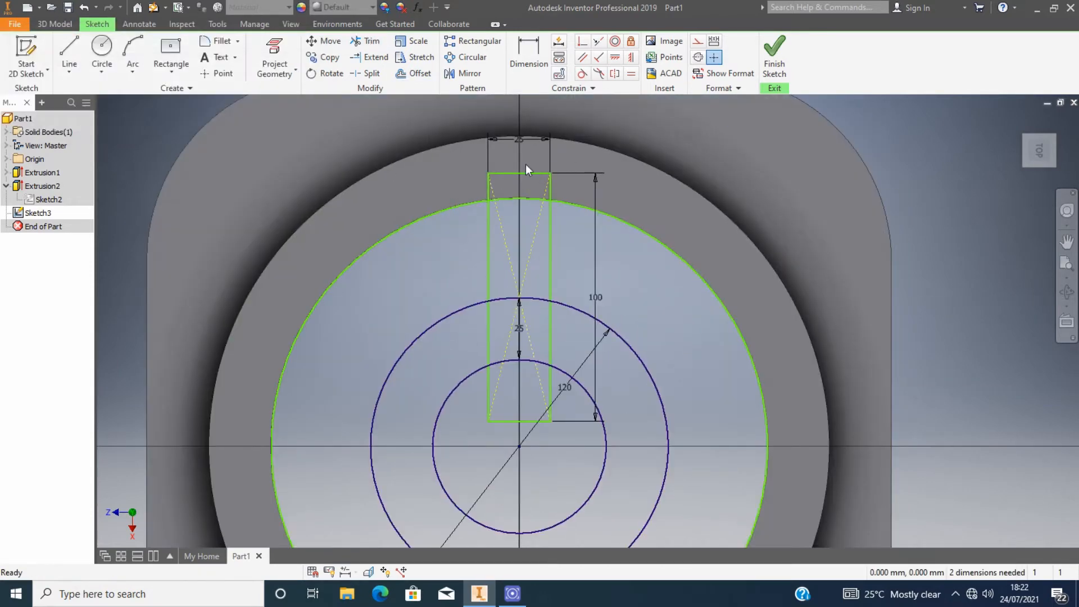
click(534, 151)
key(Delete)
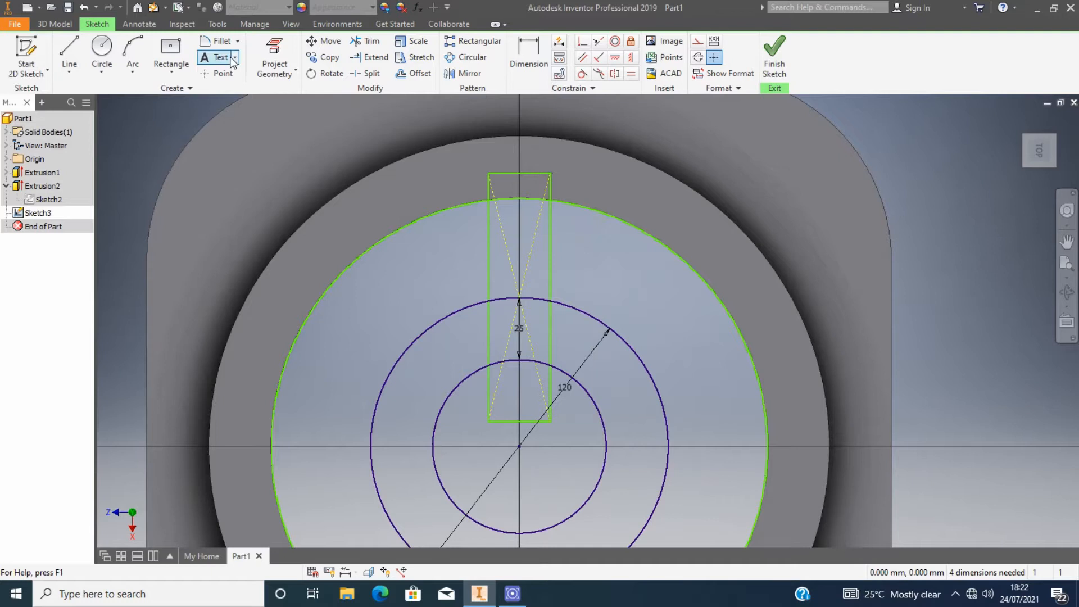
Step: Trim the rectangle so its side lines only span from the 120 mm circle to the ring's inner edge circle
click(364, 41)
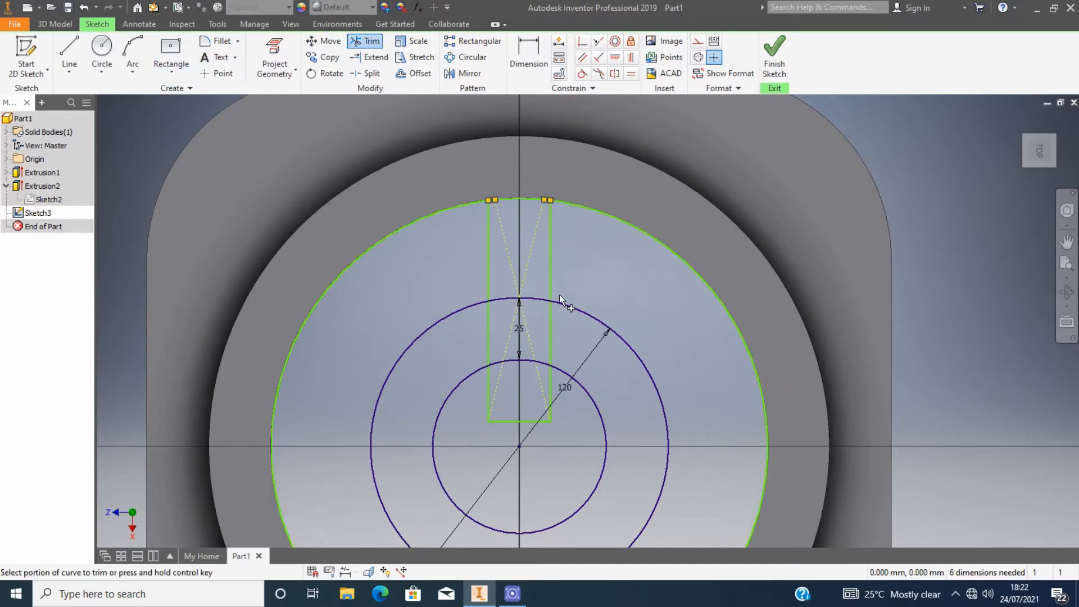
scroll(540, 423, down, 1)
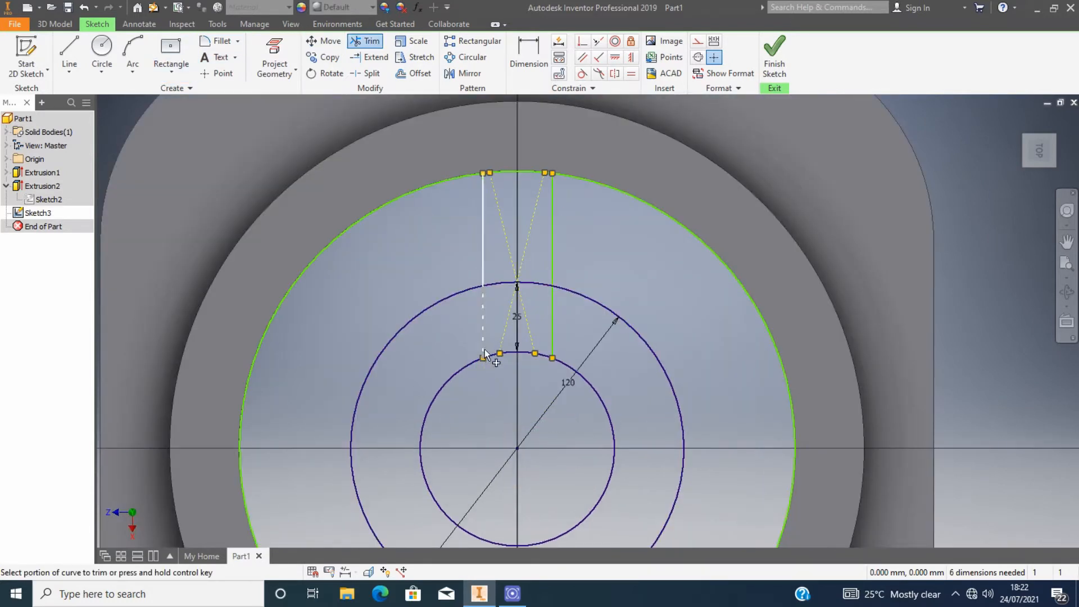
key(Escape)
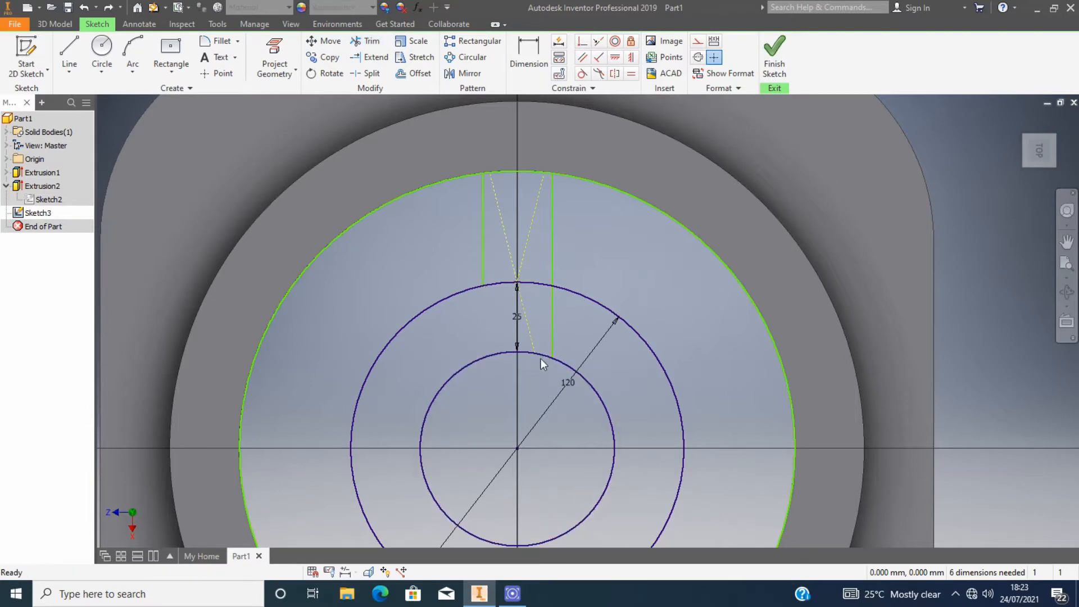
click(382, 42)
scroll(542, 334, up, 4)
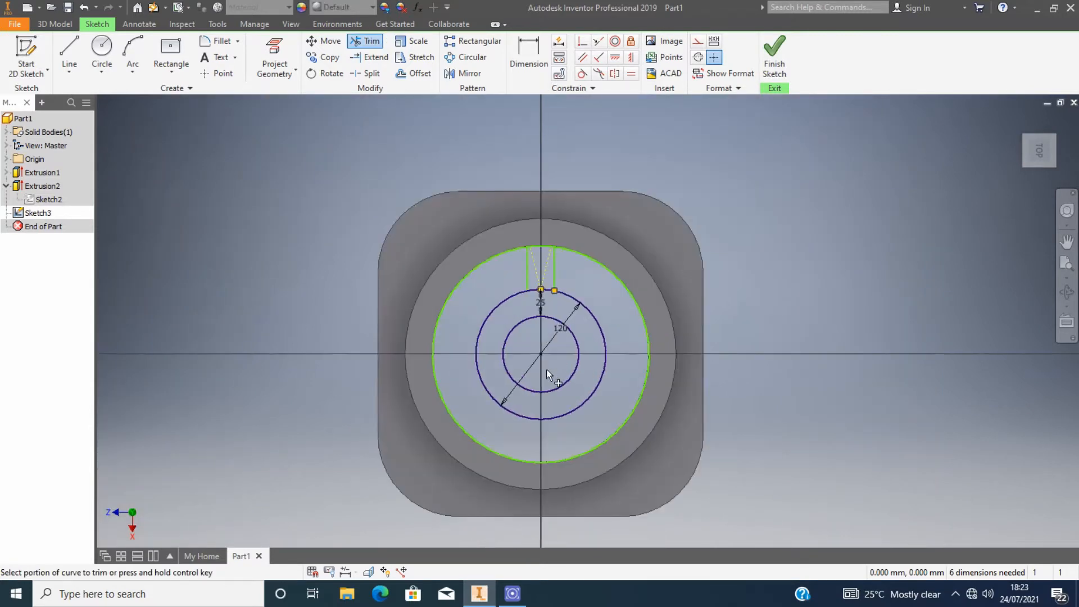
Step: Set up a circular pattern of the spoke's two side lines around the sketch origin
click(465, 56)
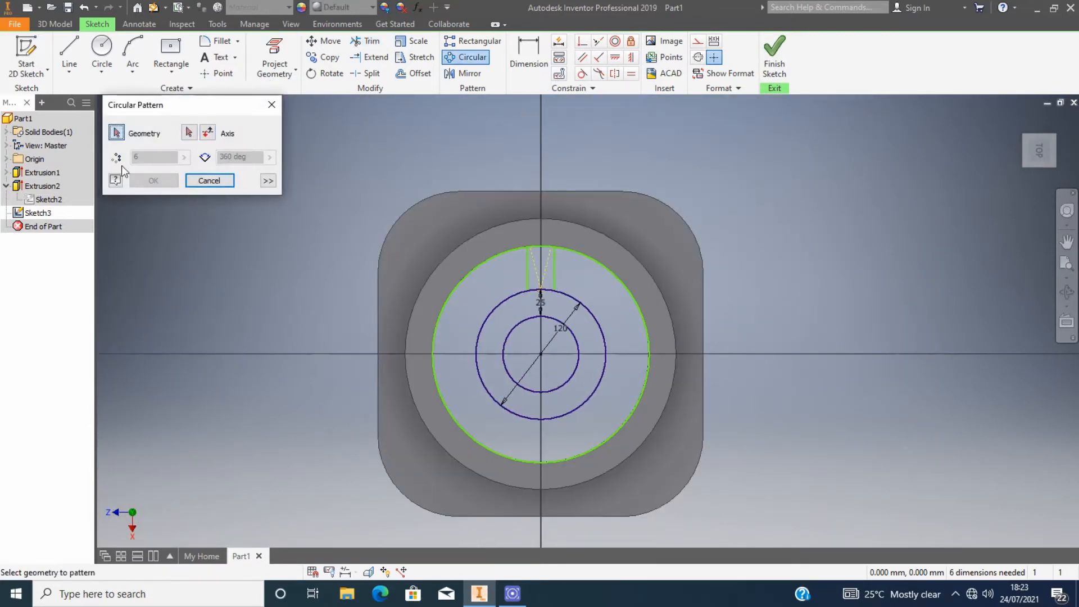
click(489, 173)
click(116, 132)
click(528, 262)
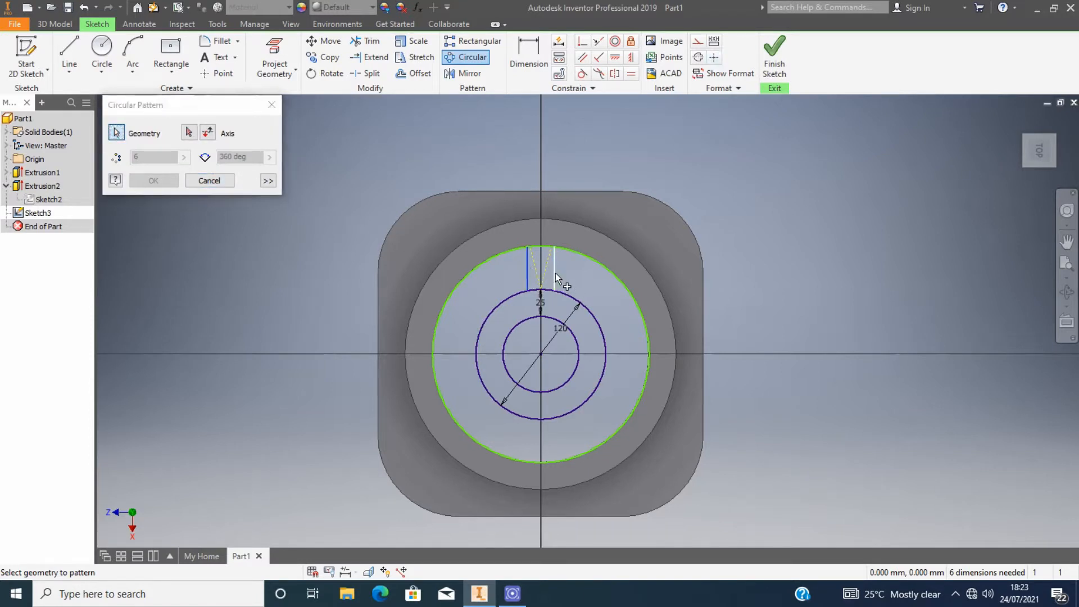
click(555, 273)
click(188, 132)
click(540, 353)
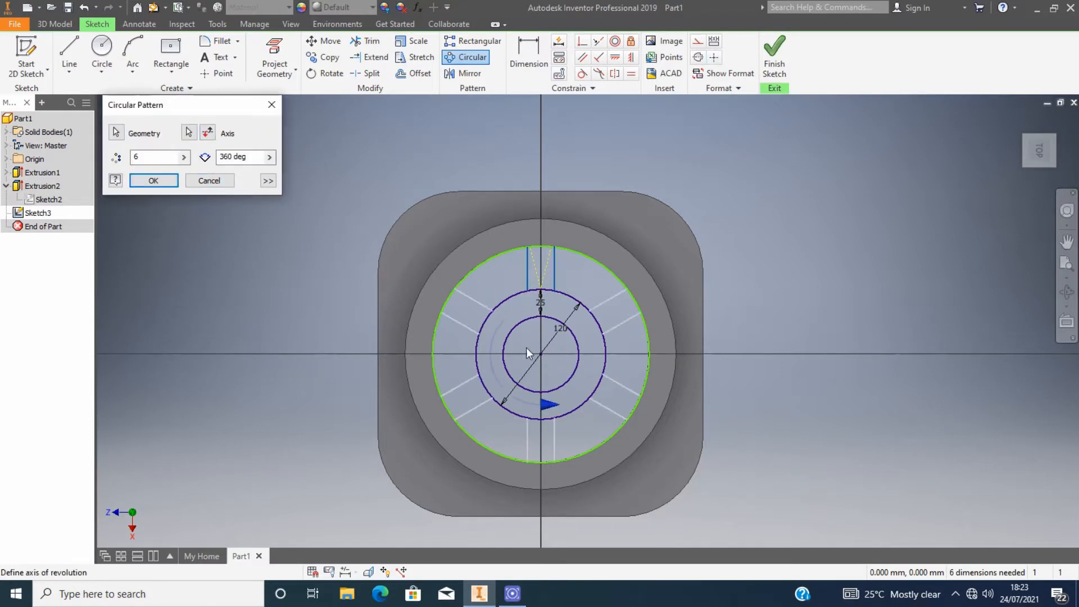
Step: Set the circular pattern to 4 instances over 360 degrees and create it
double_click(155, 157)
text(4)
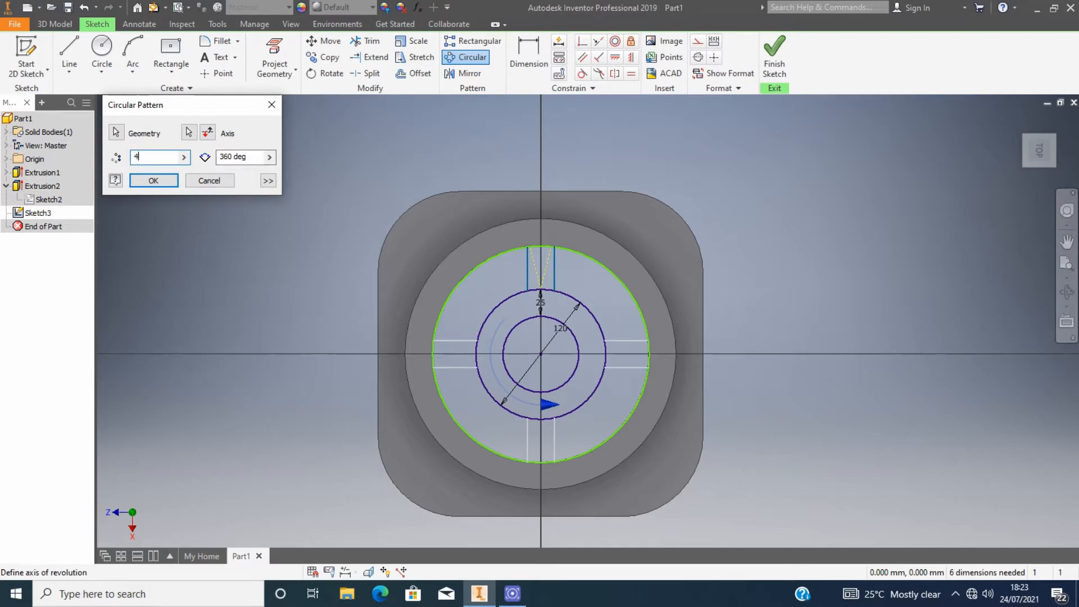
key(BackSpace)
text(5)
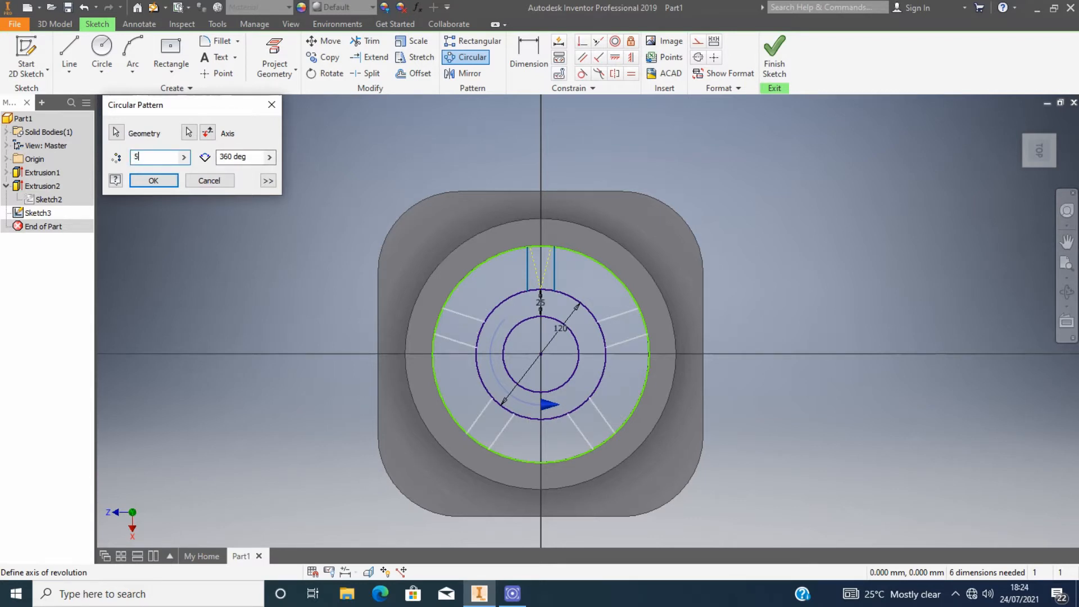
key(BackSpace)
text(6)
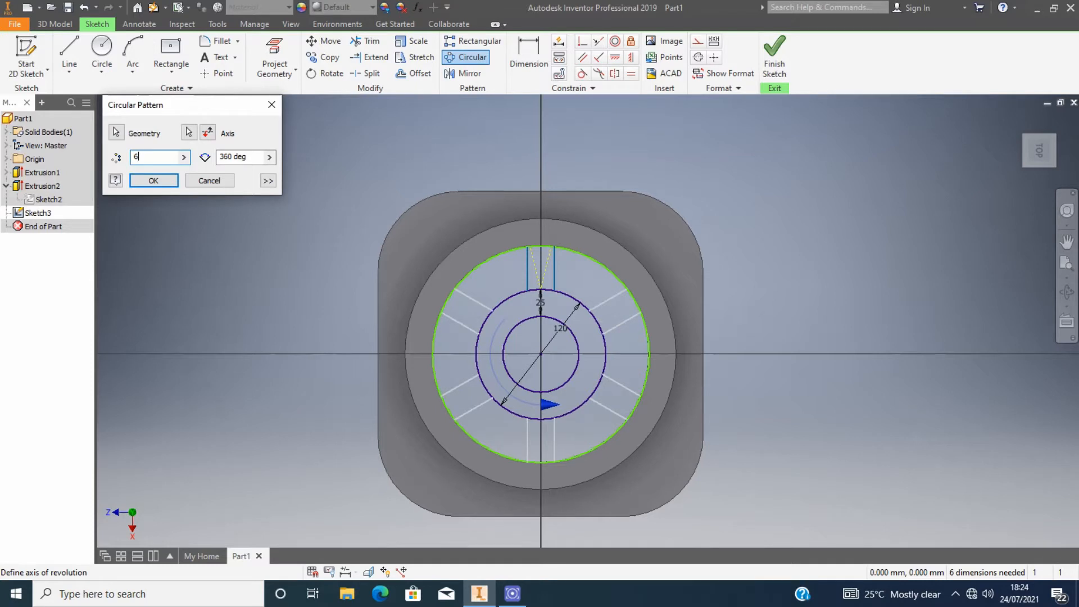
text(4)
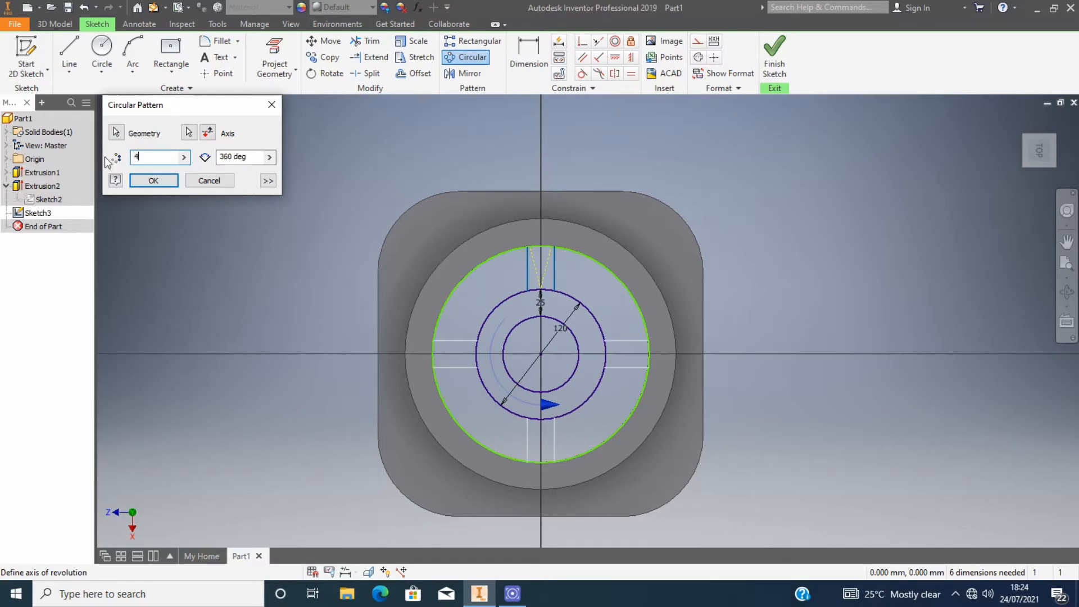
click(152, 180)
Step: Trim away the short arcs of the 120 mm circle between each spoke's side lines
key(x)
scroll(516, 301, up, 3)
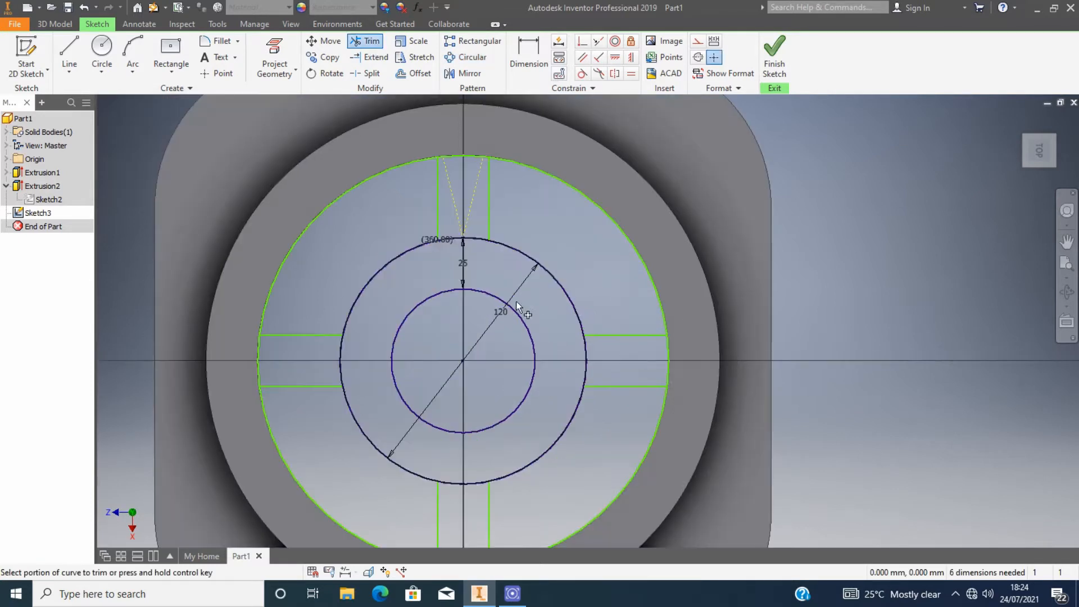
click(470, 240)
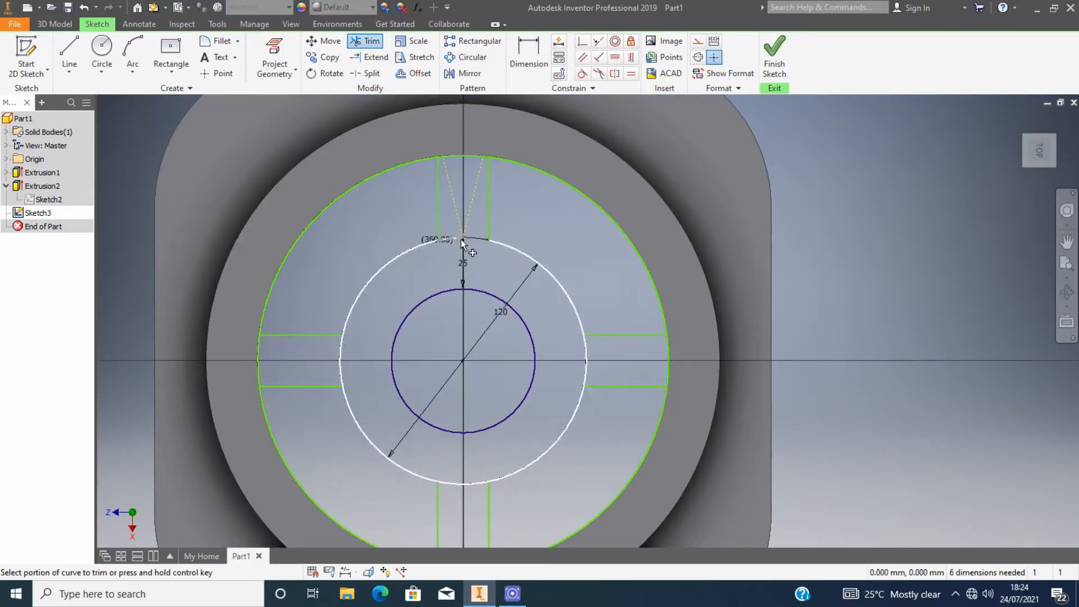
click(341, 340)
click(481, 487)
scroll(525, 456, down, 3)
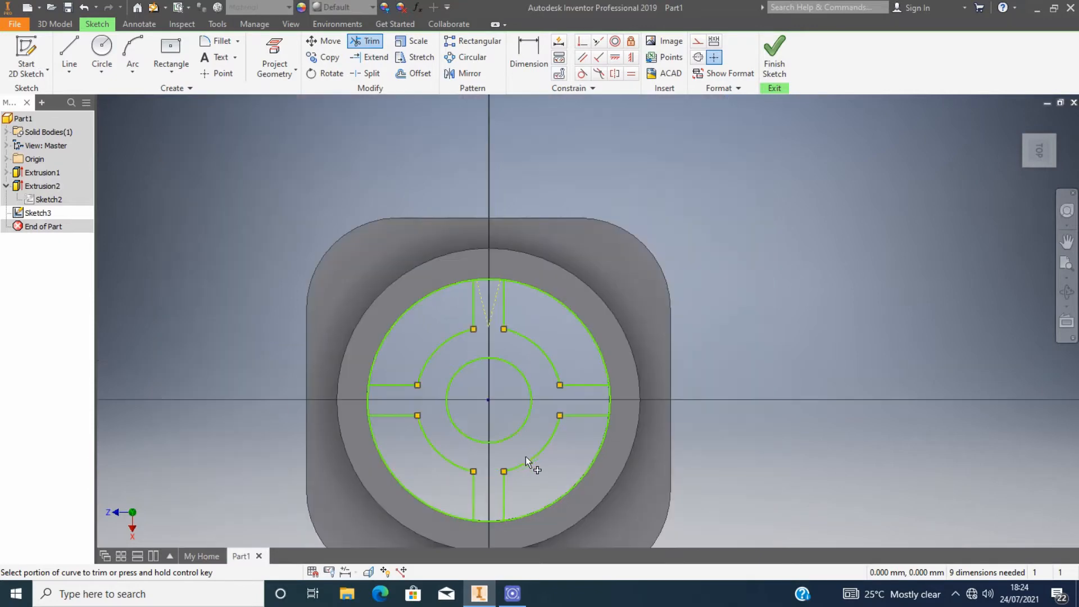
click(775, 57)
click(105, 54)
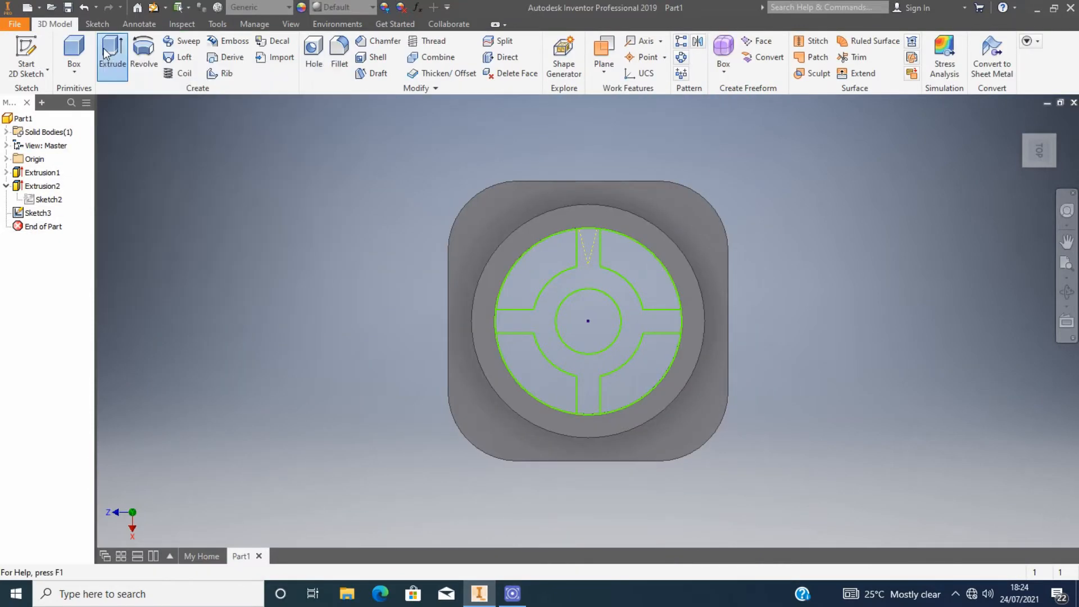
key(Escape)
click(1024, 168)
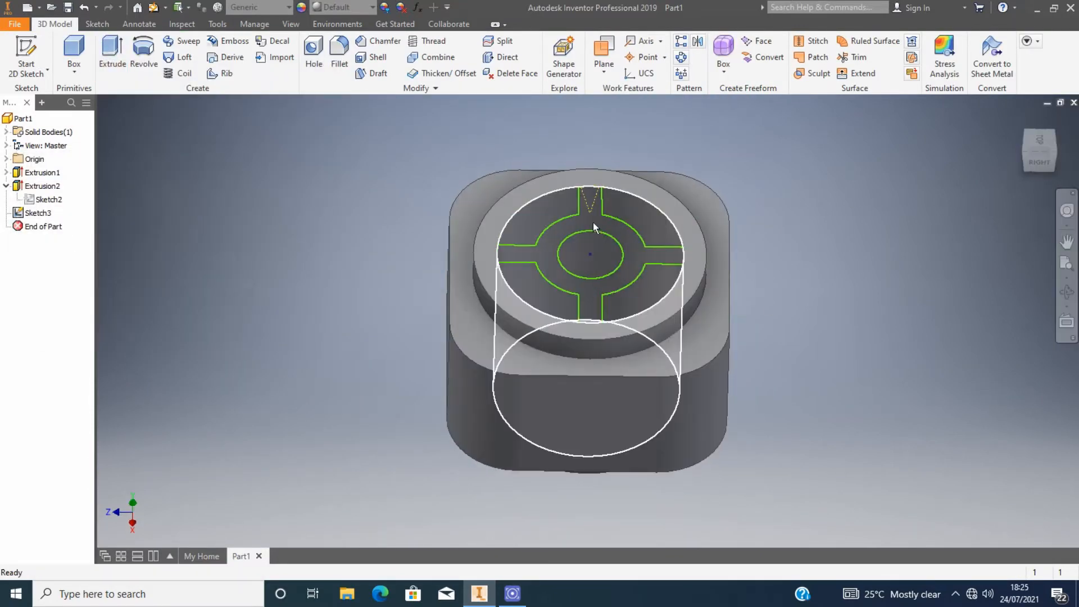
key(e)
key(Escape)
scroll(646, 300, down, 3)
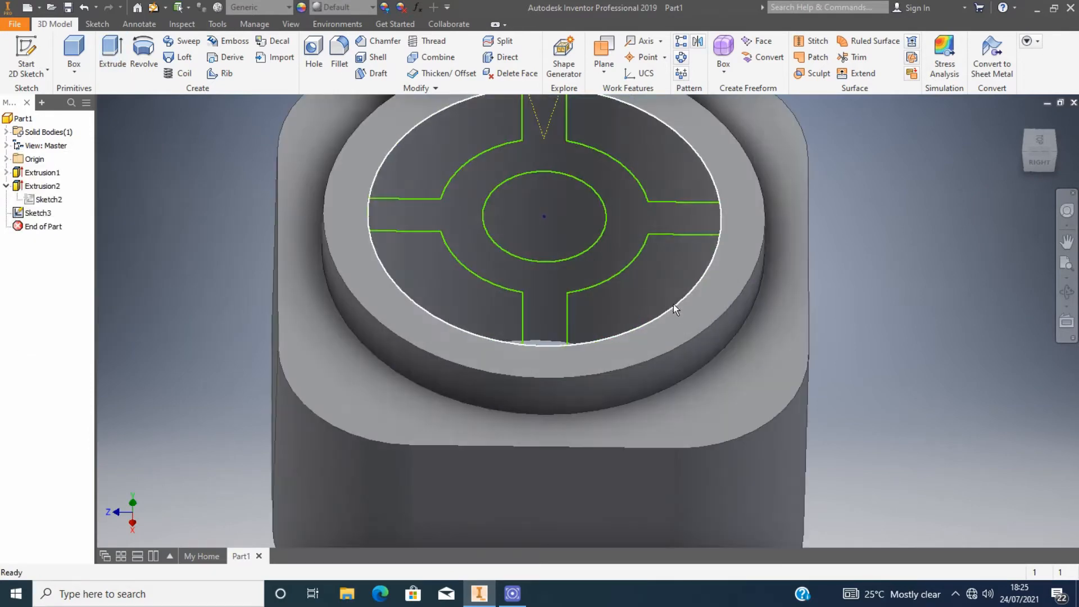
click(1039, 140)
scroll(632, 416, down, 4)
double_click(38, 212)
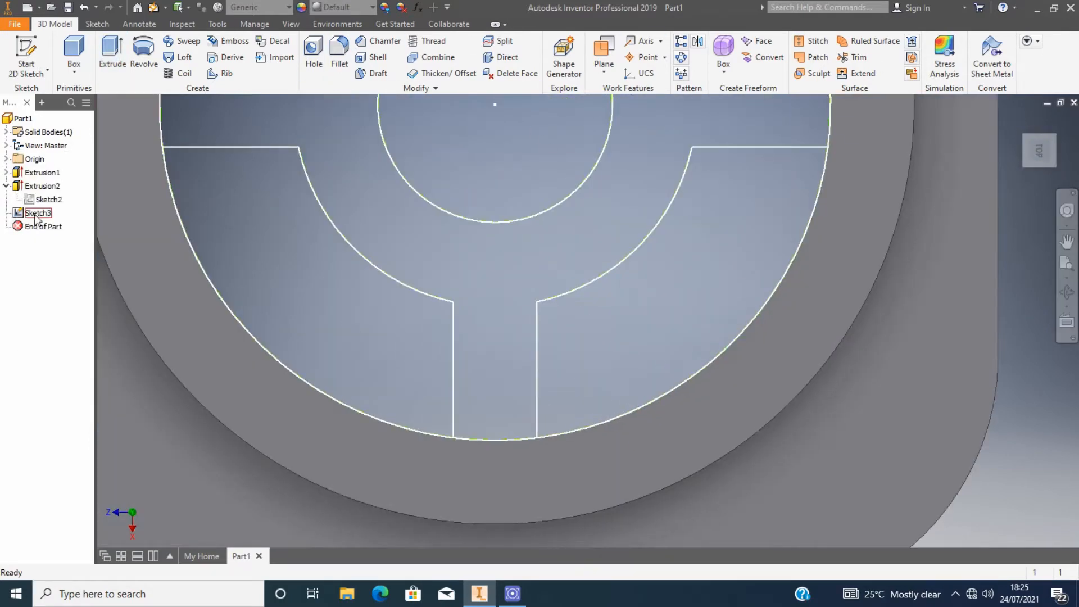
click(376, 56)
scroll(421, 331, down, 2)
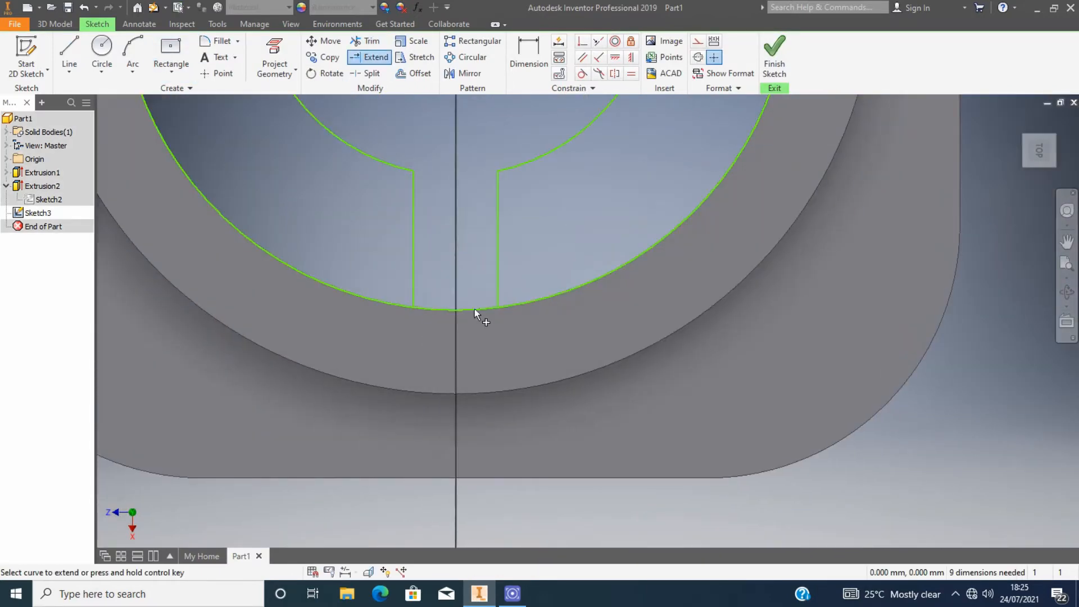
scroll(489, 320, up, 4)
scroll(503, 332, down, 5)
scroll(474, 351, up, 2)
scroll(447, 393, up, 2)
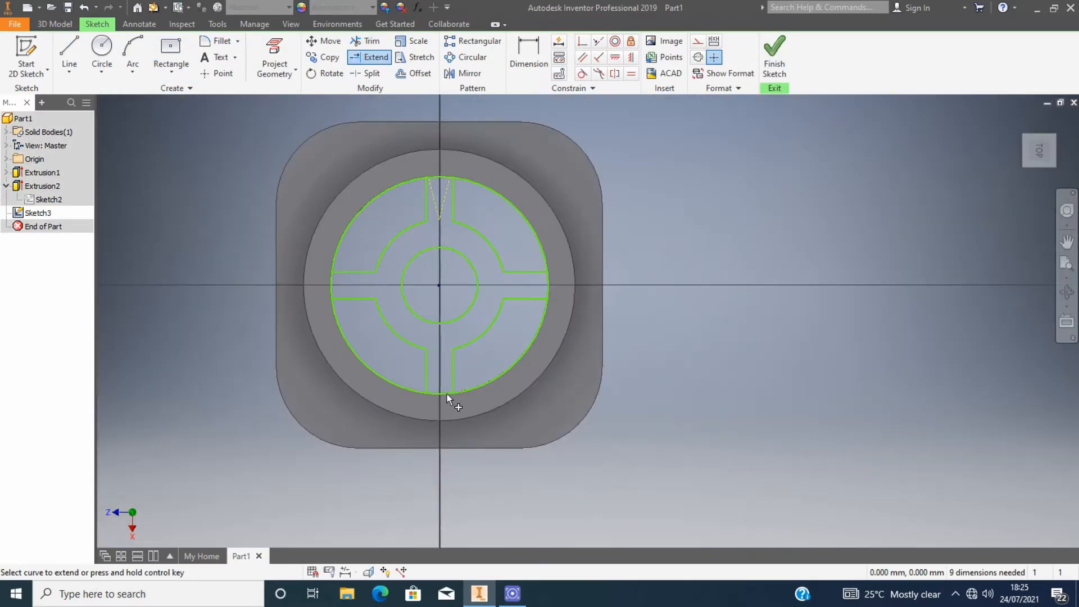
Step: Trim the outer circle's four arcs between the spokes, keeping only the spoke ends, and finish the sketch
click(371, 41)
click(526, 351)
click(543, 258)
click(410, 181)
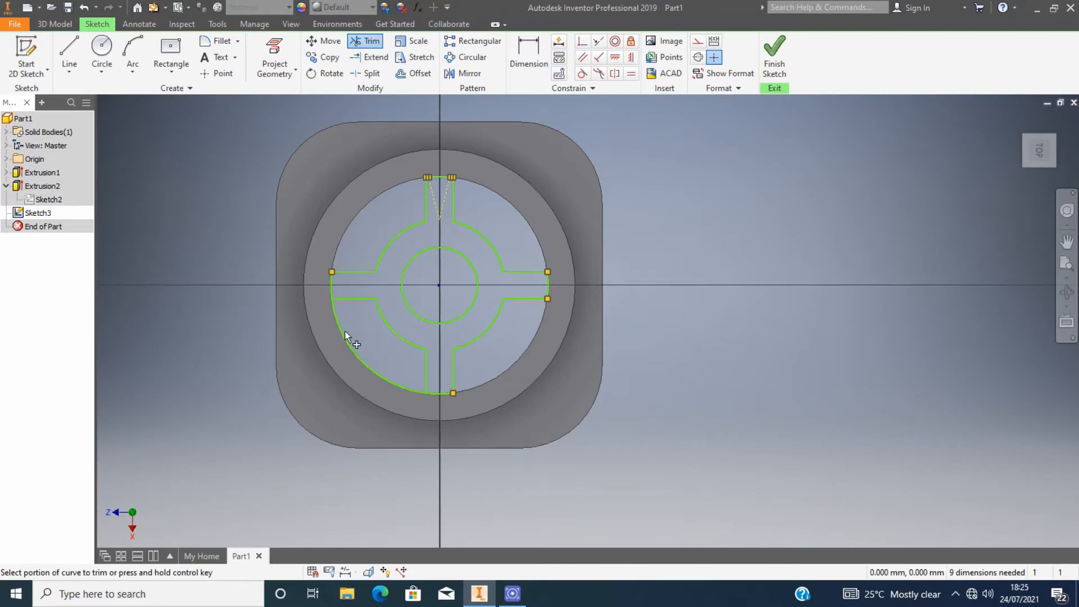
click(350, 343)
click(775, 56)
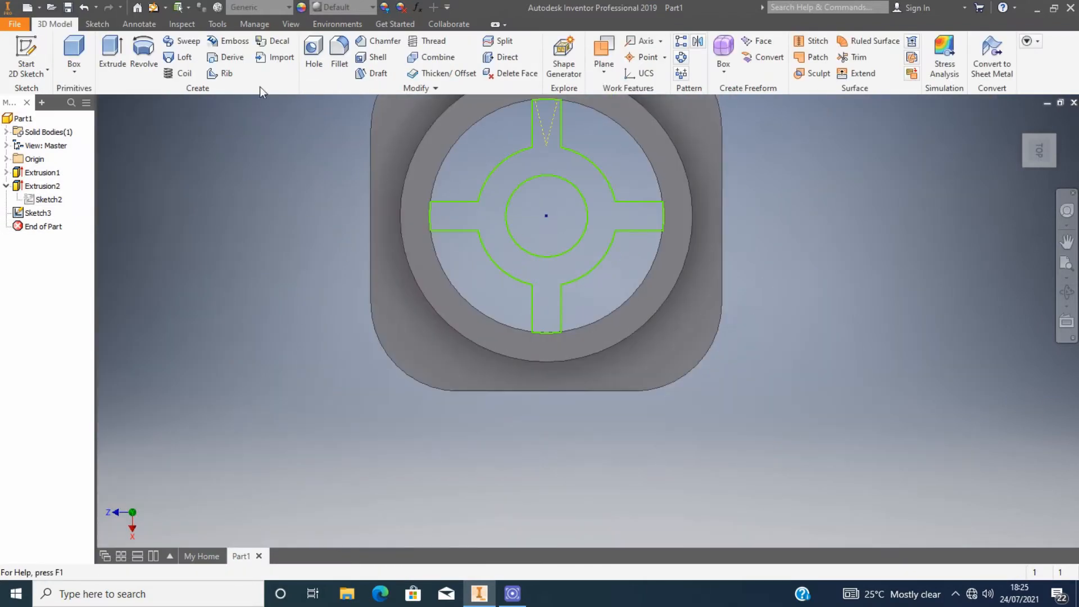
Step: Extrude the hub-and-spoke profile 150 mm in the reversed direction, down into the body, as a joined solid
click(112, 54)
click(1024, 137)
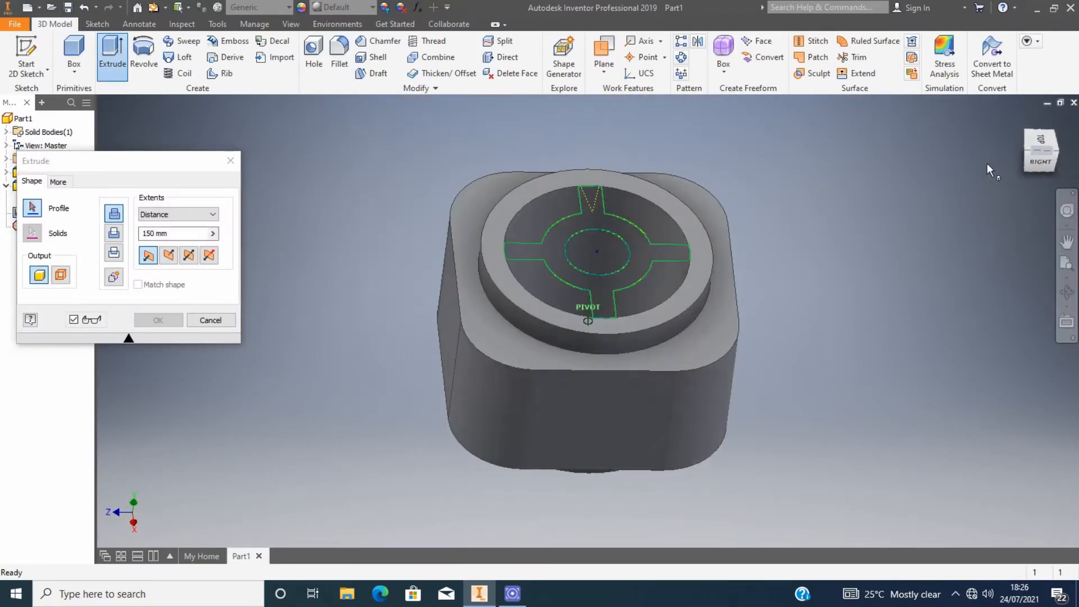
click(169, 255)
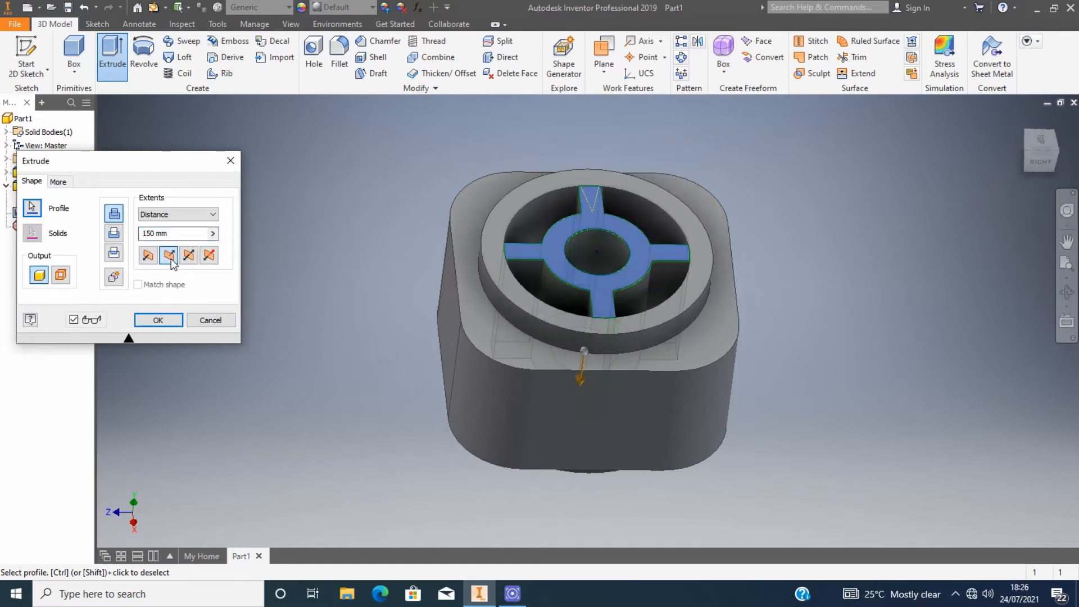
click(158, 320)
Step: Save the part in the Documents folder as robot part 1
mouse_move(1034, 158)
mouse_down()
mouse_move(1057, 182)
mouse_move(1037, 186)
mouse_move(1036, 160)
mouse_move(998, 170)
mouse_up()
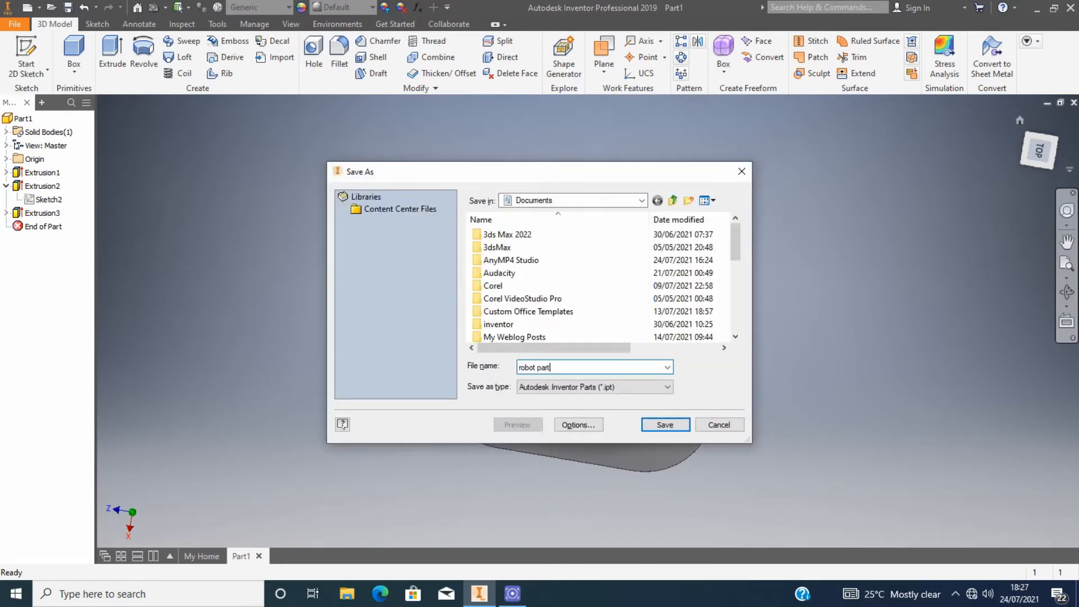
click(672, 424)
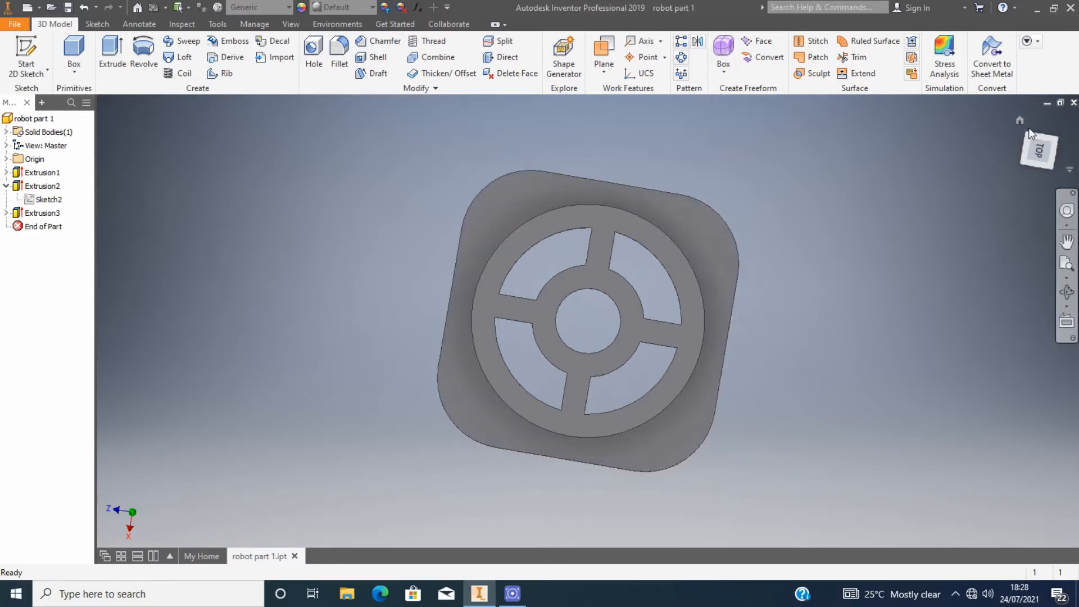
Step: Set the hub-and-spoke extrusion's distance to 180 mm
drag(1028, 135, 1020, 79)
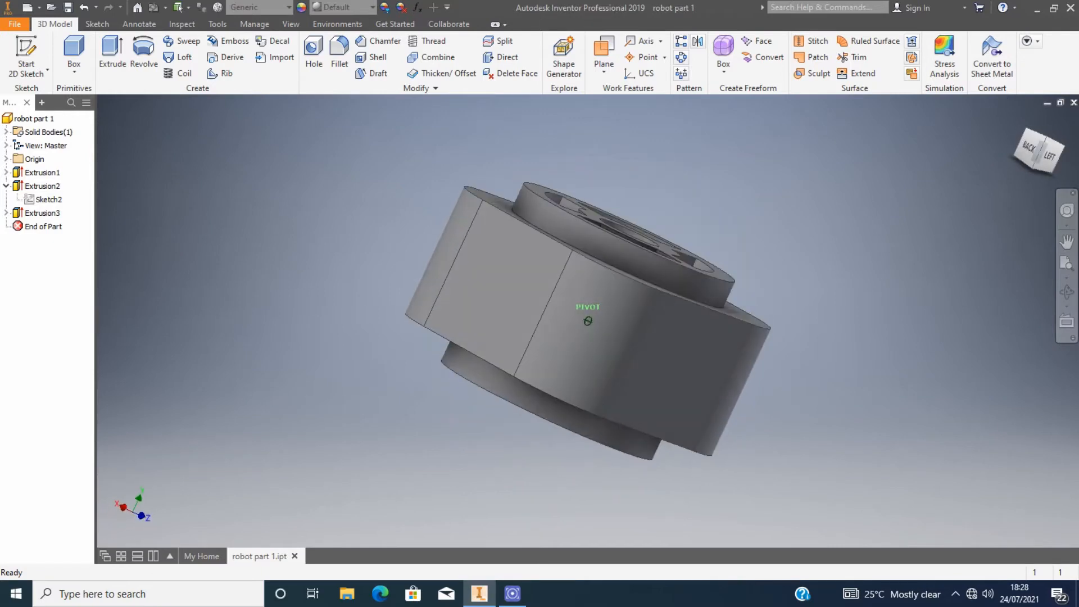
double_click(42, 213)
drag(153, 235, 129, 240)
text(180)
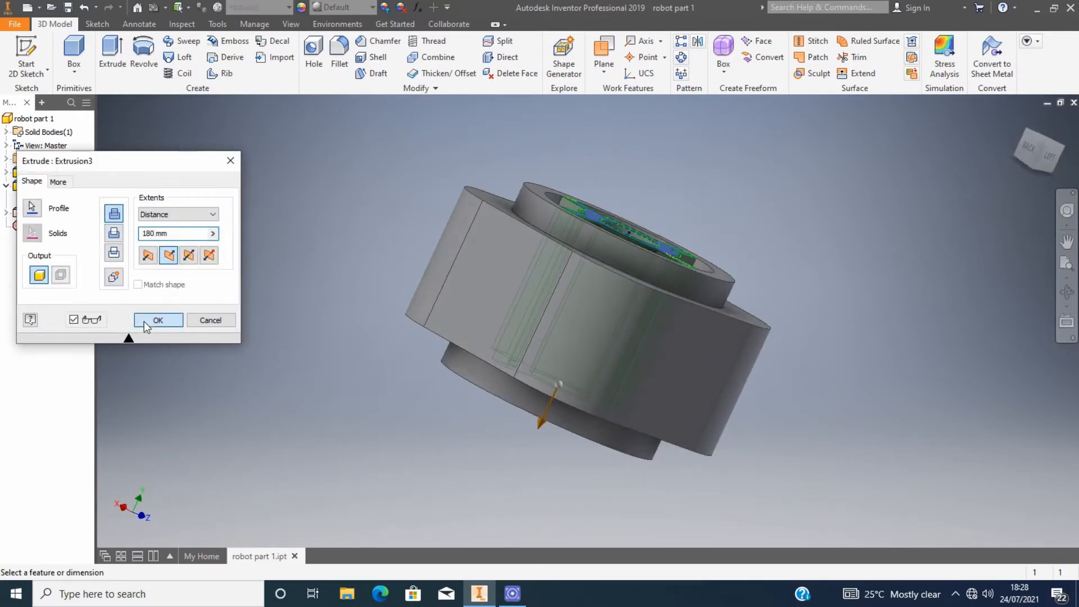
click(148, 323)
Step: Set the hub-and-spoke extrusion's distance to 210 mm
drag(1042, 142, 1035, 101)
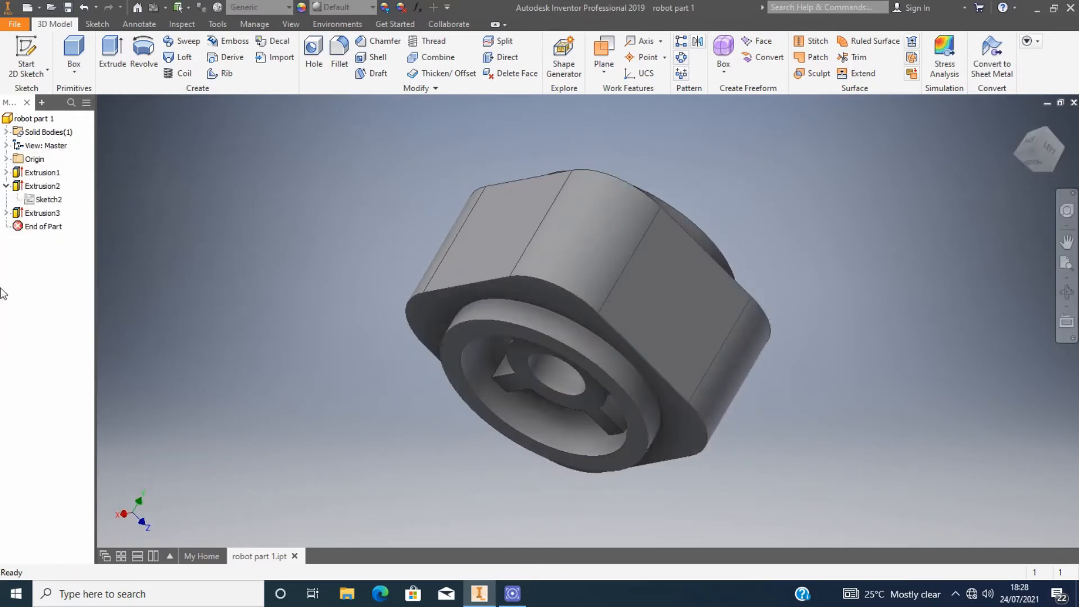
double_click(42, 186)
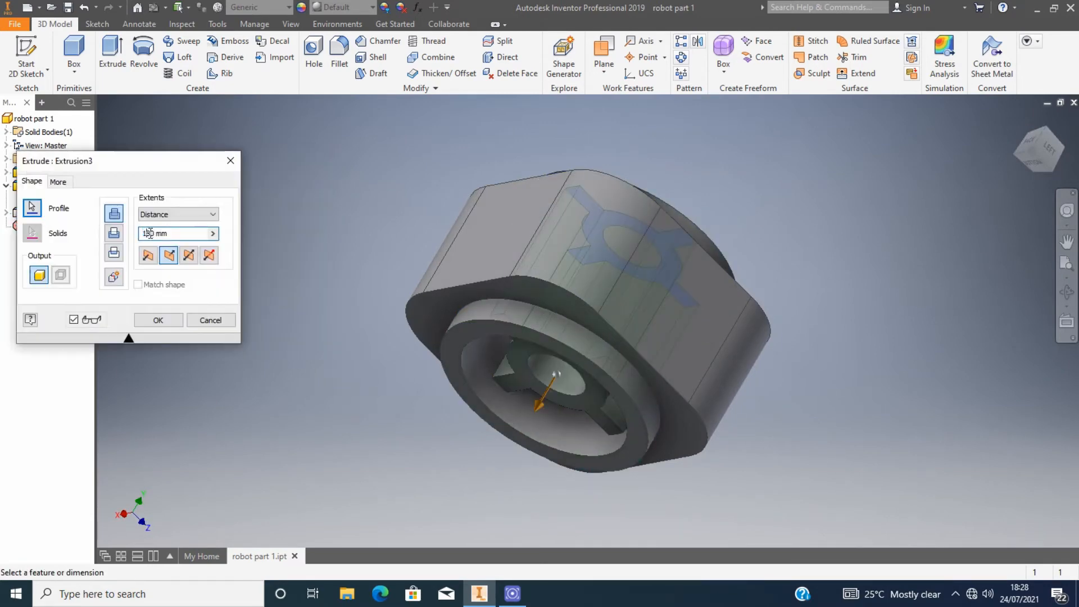
text(210)
click(158, 320)
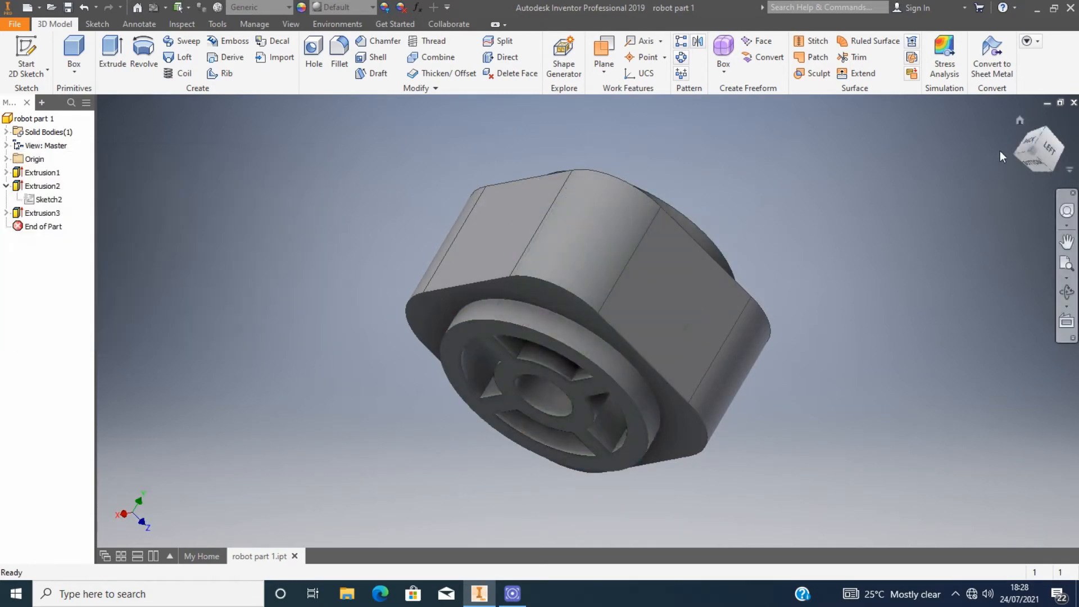
shift+middle_drag(588, 321, 588, 382)
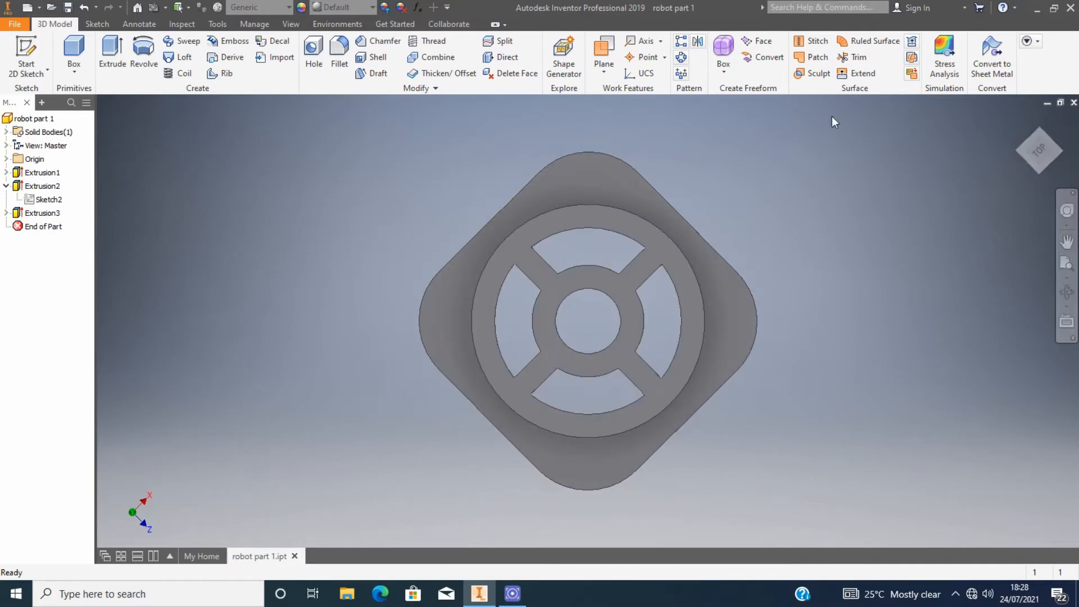
double_click(33, 216)
click(230, 161)
double_click(46, 214)
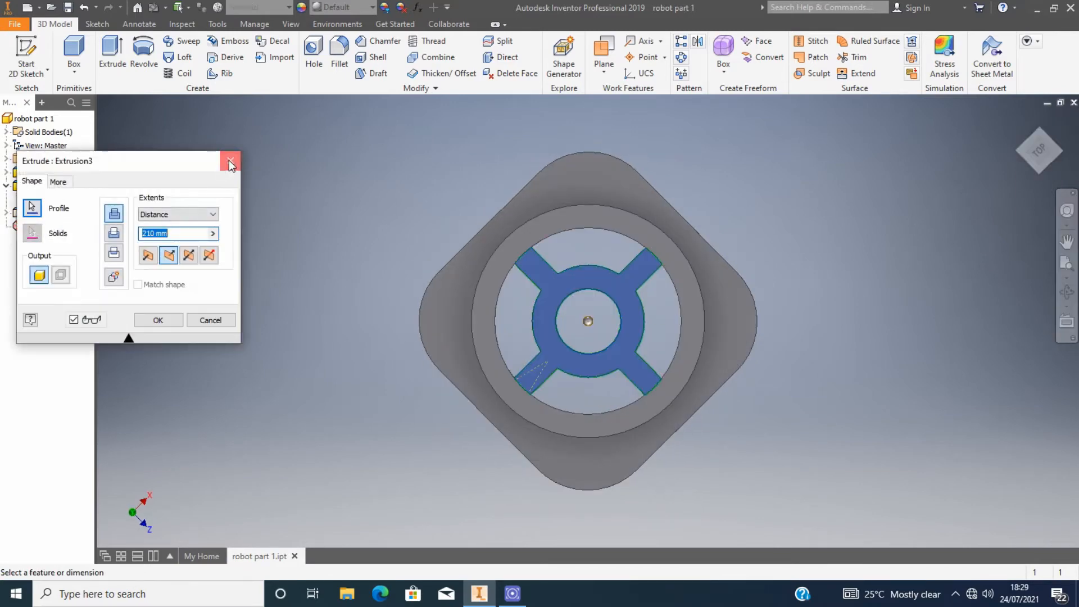
click(230, 161)
Step: Reopen the sketch of the hub-and-spoke extrusion for editing
click(6, 213)
double_click(46, 227)
scroll(601, 308, up, 3)
Step: Draw a centre rectangle 10 mm wide and 30 mm high, centred on the upper quadrant of the inner hub circle
key(r)
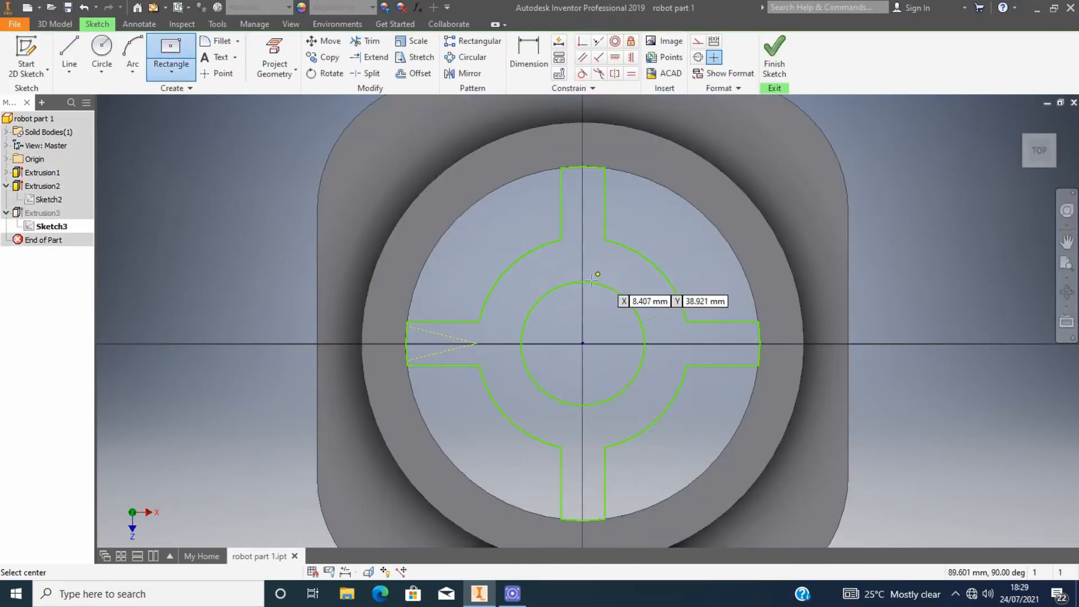
scroll(588, 363, up, 2)
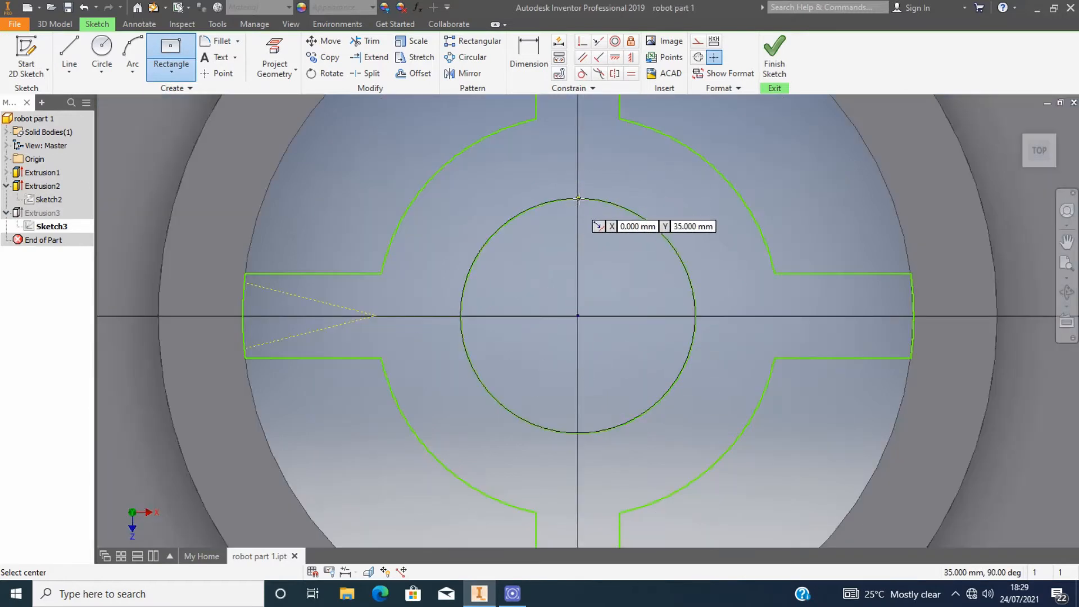
click(582, 281)
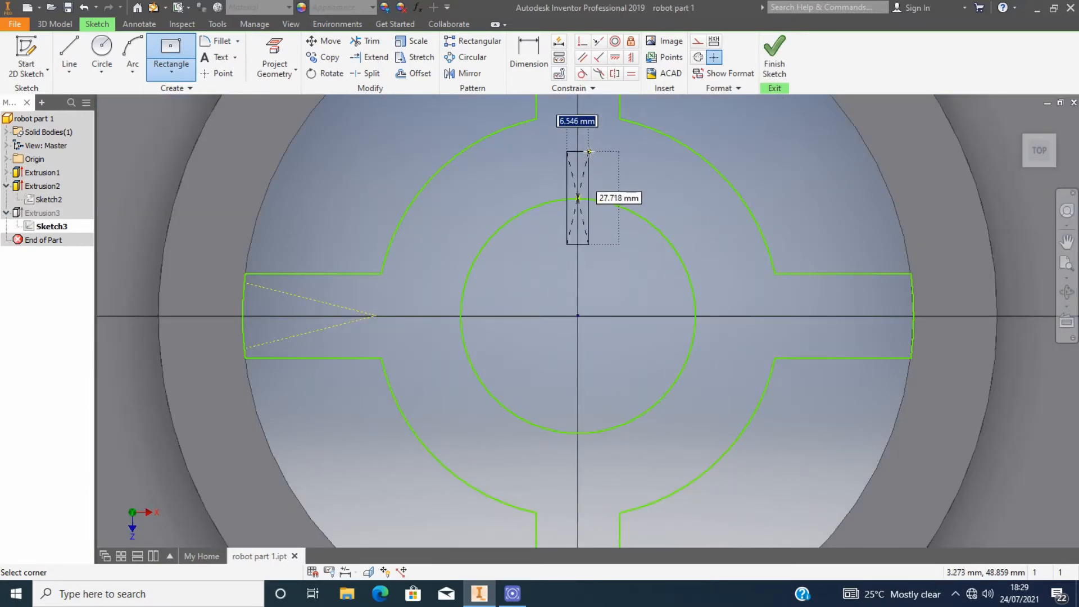
scroll(589, 151, down, 4)
scroll(589, 151, up, 5)
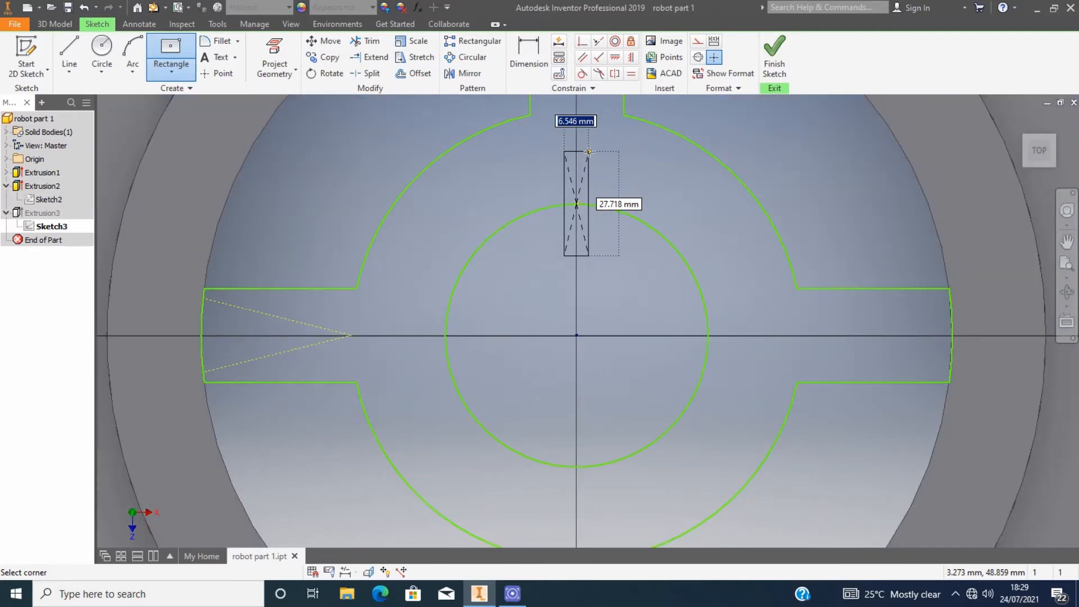
text(10)
key(Tab)
text(30)
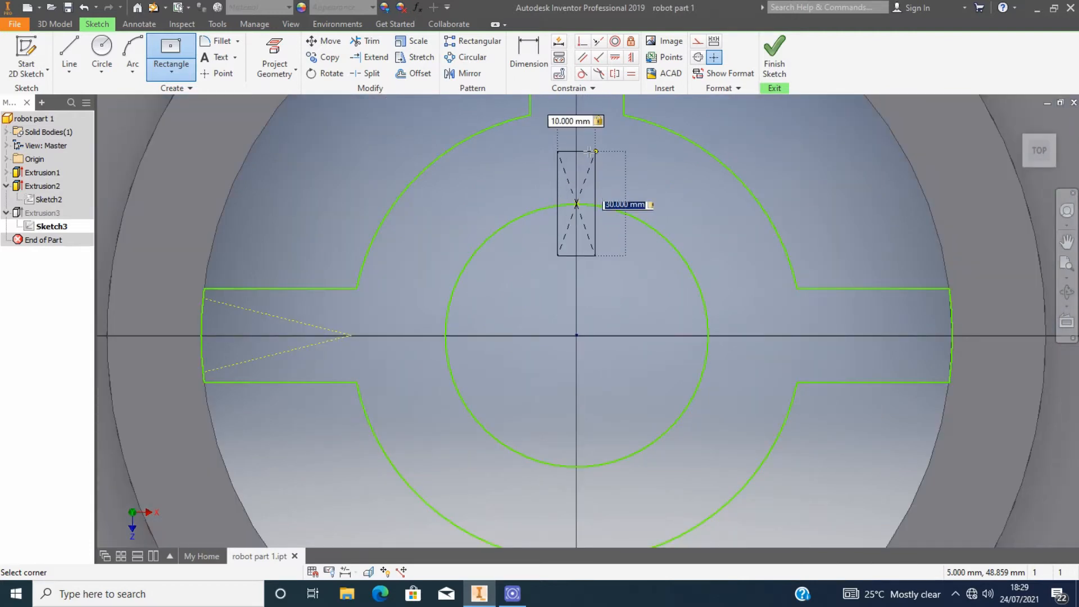
key(Return)
key(Escape)
Step: Trim away the part of the rectangle inside the inner hub circle and delete the rectangle's height dimension
click(372, 41)
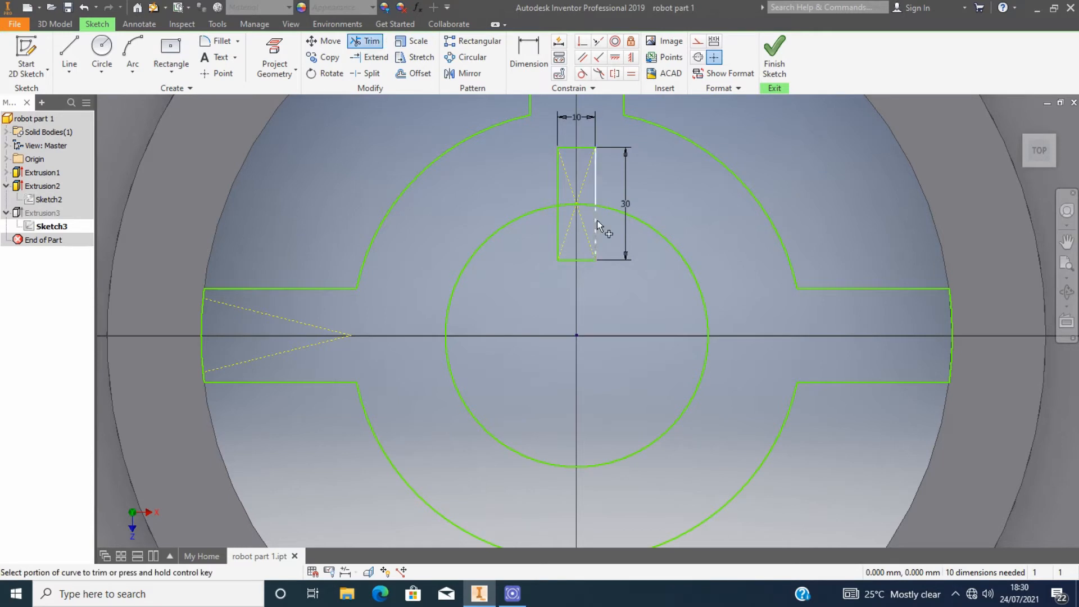
click(596, 230)
key(Escape)
click(624, 200)
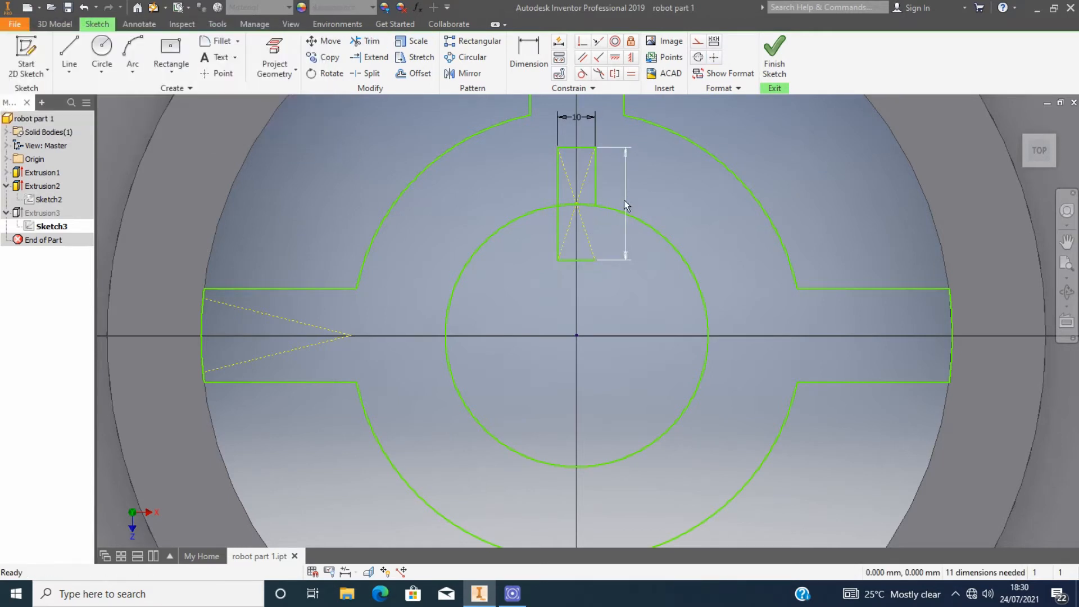
key(Delete)
key(x)
drag(602, 259, 554, 236)
key(Escape)
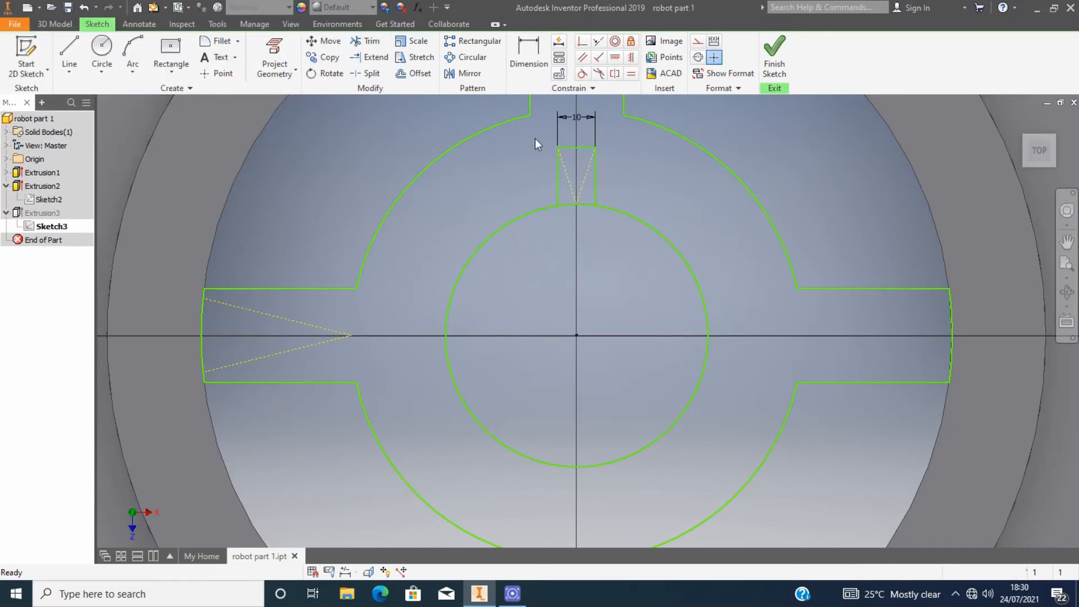
Step: Circular-pattern the trimmed notch outline around the hub centre with 4 instances over 360 degrees
drag(540, 144, 602, 210)
click(466, 57)
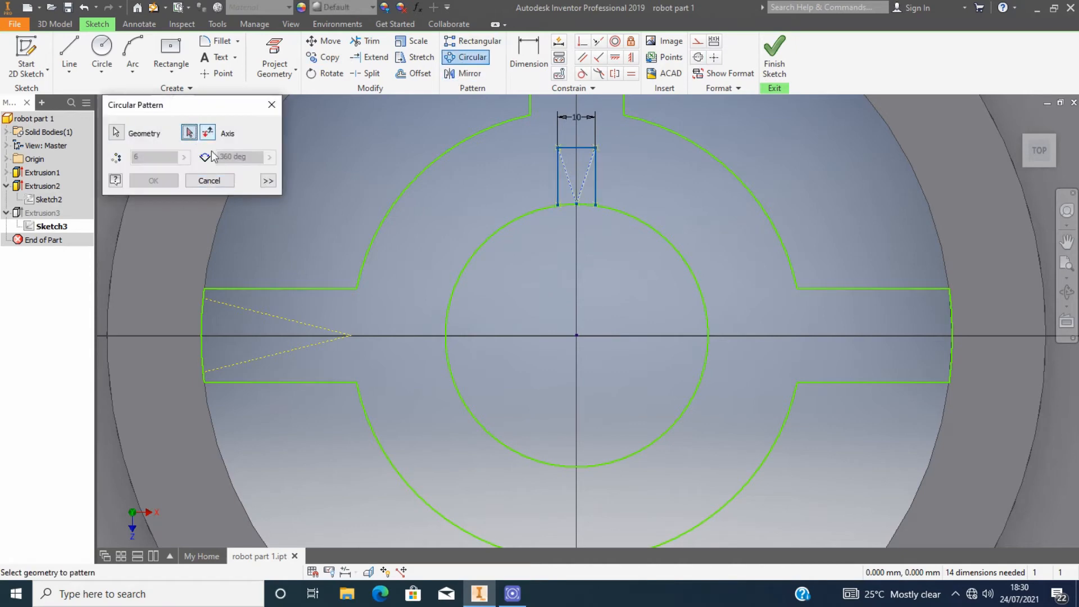
click(576, 335)
text(4)
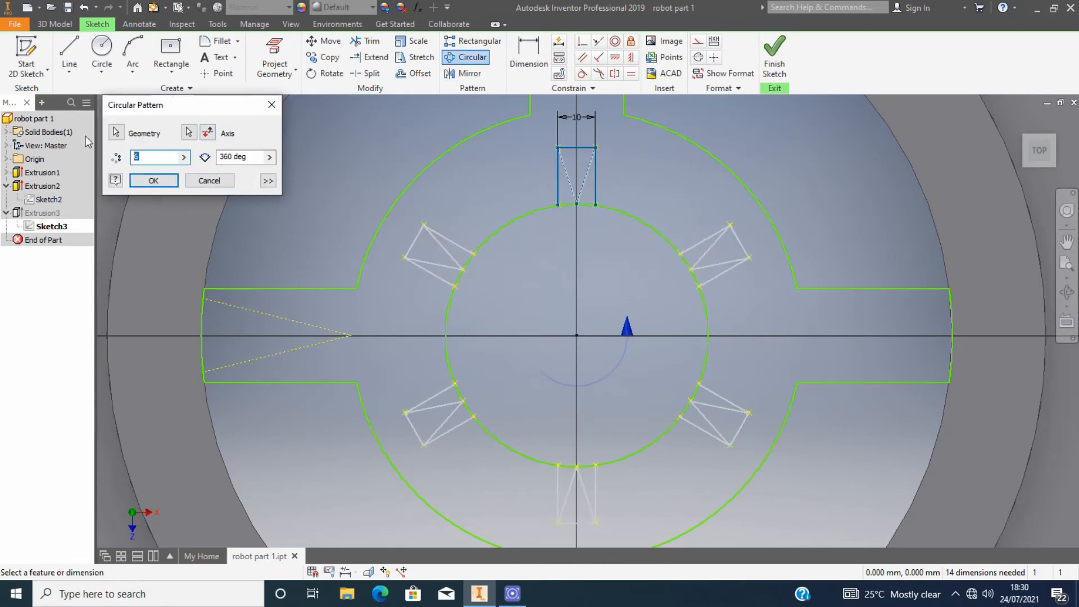
click(154, 180)
Step: Trim the inner circle's arcs across the four notch openings and finish the sketch
scroll(444, 305, down, 5)
scroll(477, 295, up, 4)
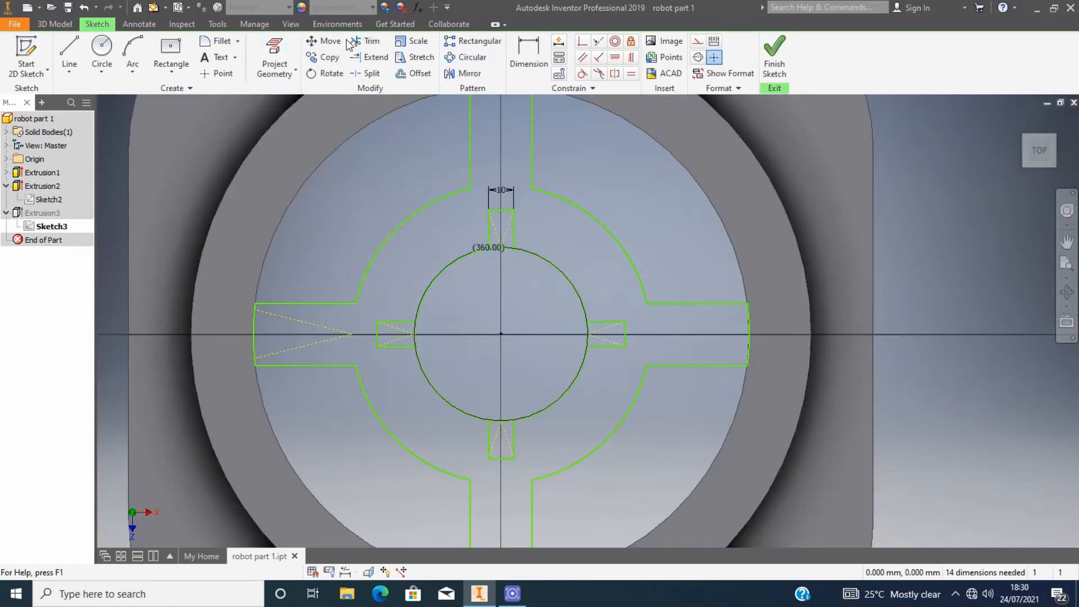
key(x)
click(508, 251)
scroll(508, 253, up, 7)
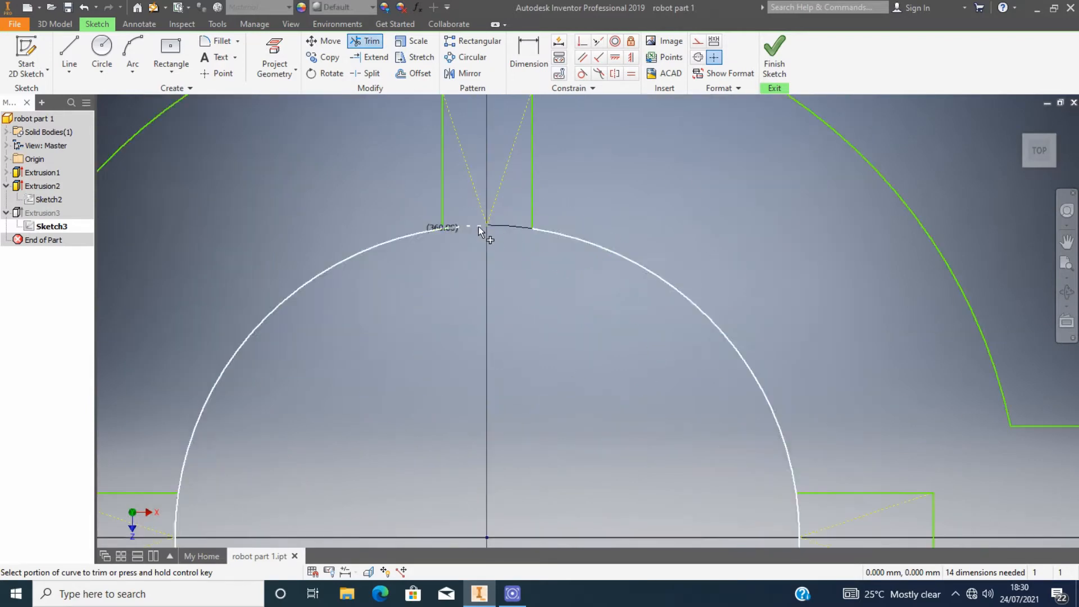
scroll(500, 248, down, 5)
click(588, 331)
click(450, 421)
click(312, 298)
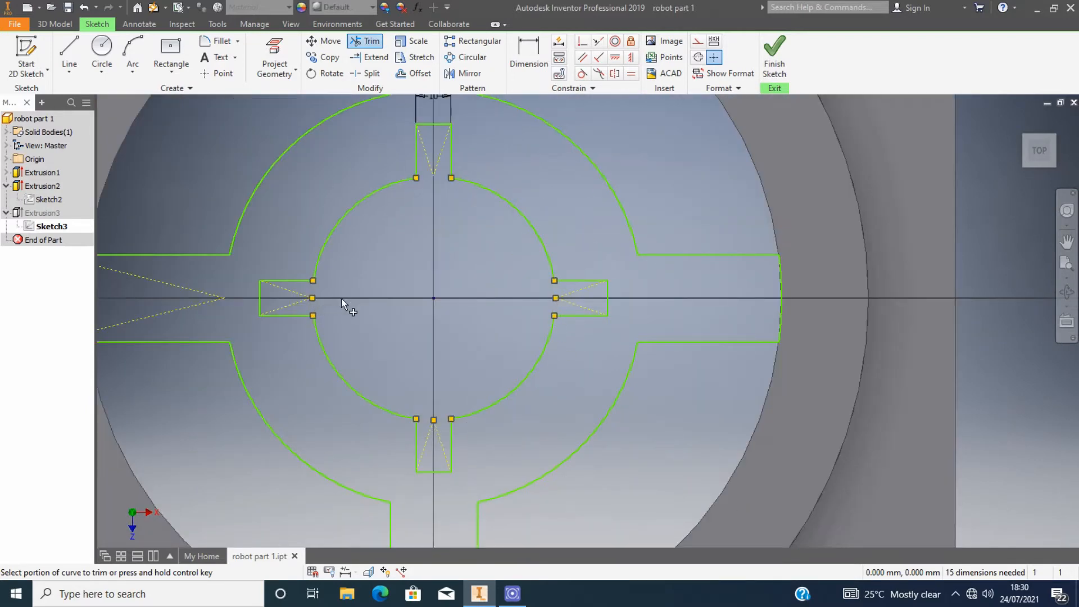
click(774, 56)
shift+middle_drag(770, 282, 757, 241)
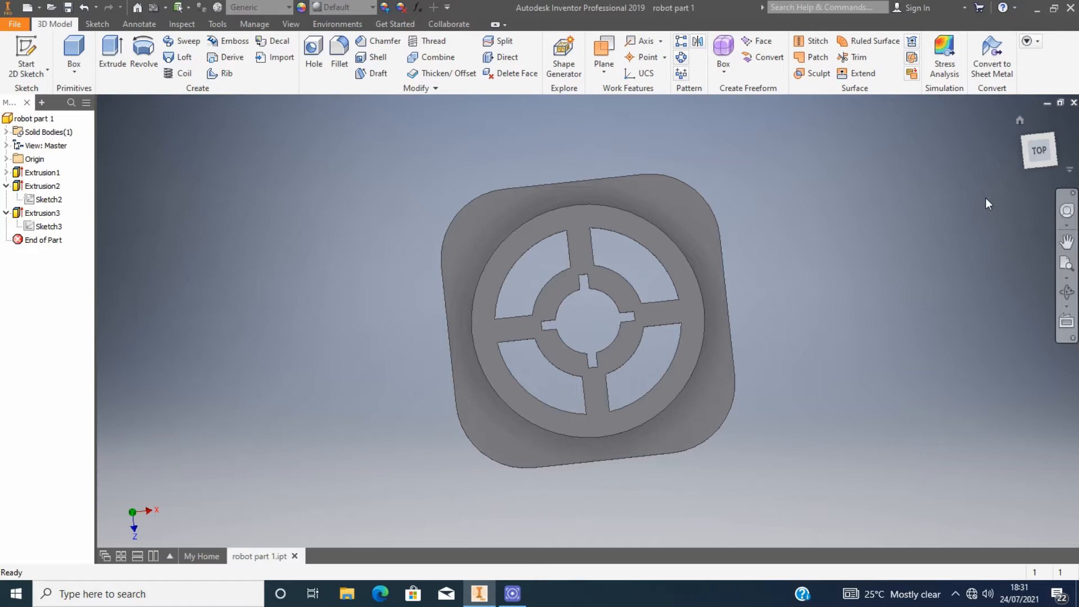
Step: Start a new sketch on the body's rounded-square face and draw a 70 mm circle over the hub's centre opening
key(s)
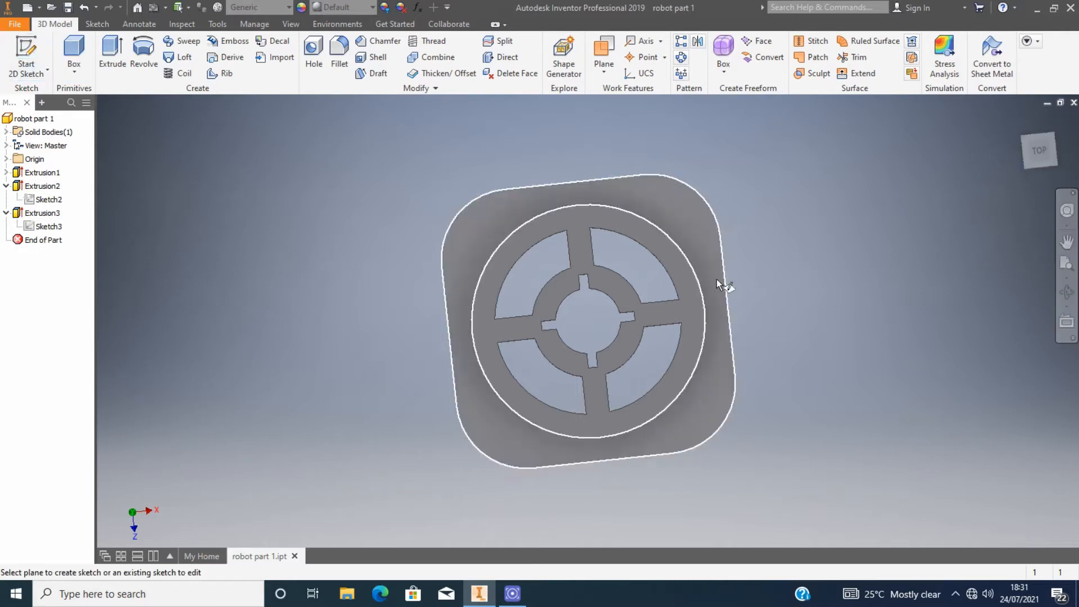
click(717, 281)
click(110, 41)
scroll(652, 333, up, 3)
click(530, 310)
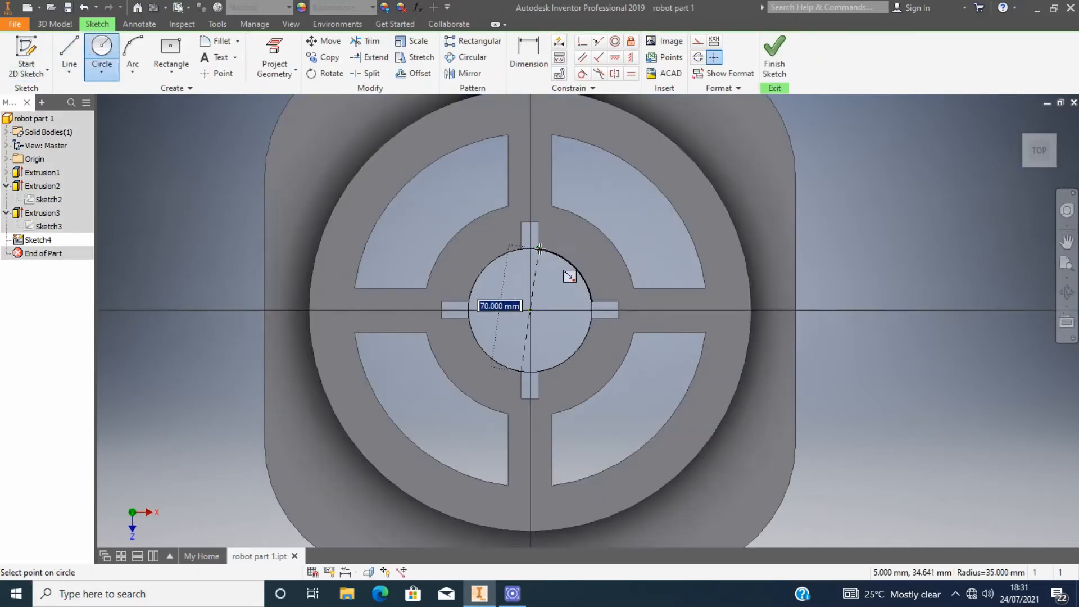
click(539, 248)
scroll(560, 270, up, 3)
Step: Try a centre rectangle over the upper notch, centred on the circle's upper quadrant, and undo it
click(171, 51)
click(504, 227)
click(521, 176)
scroll(538, 224, up, 1)
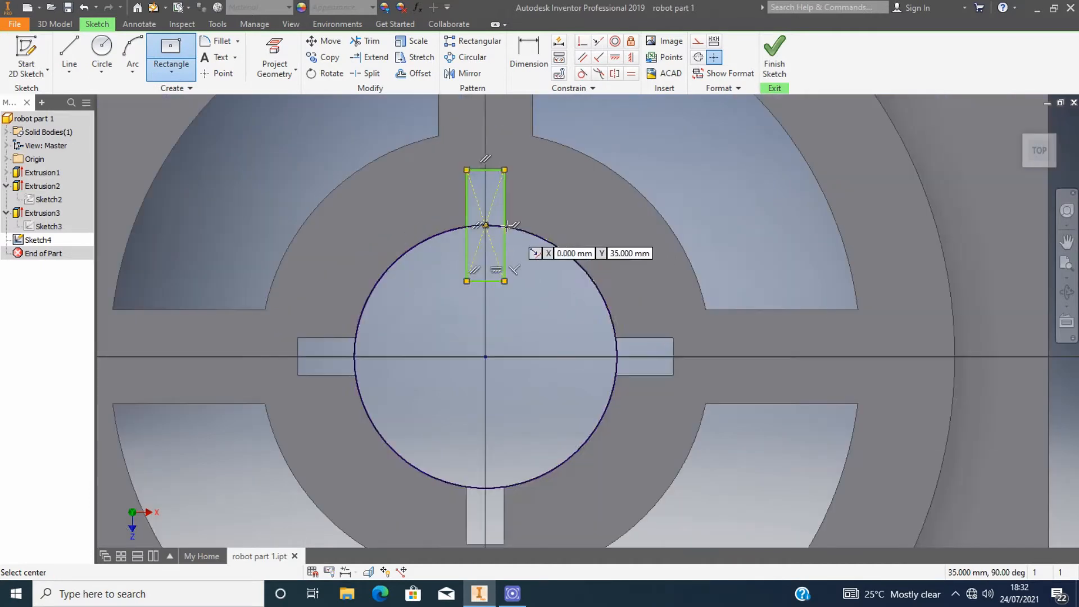
key(Escape)
key(ctrl+z)
Step: Trace the three sides of the upper notch with lines and trim the circle's arc across its opening
click(70, 52)
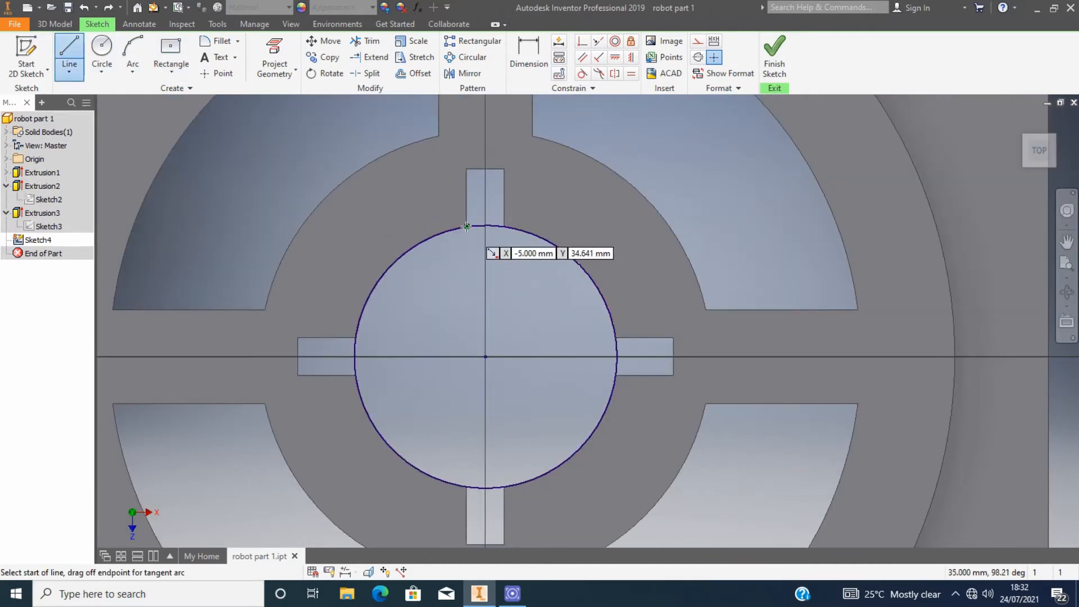
key(ctrl+y)
key(Escape)
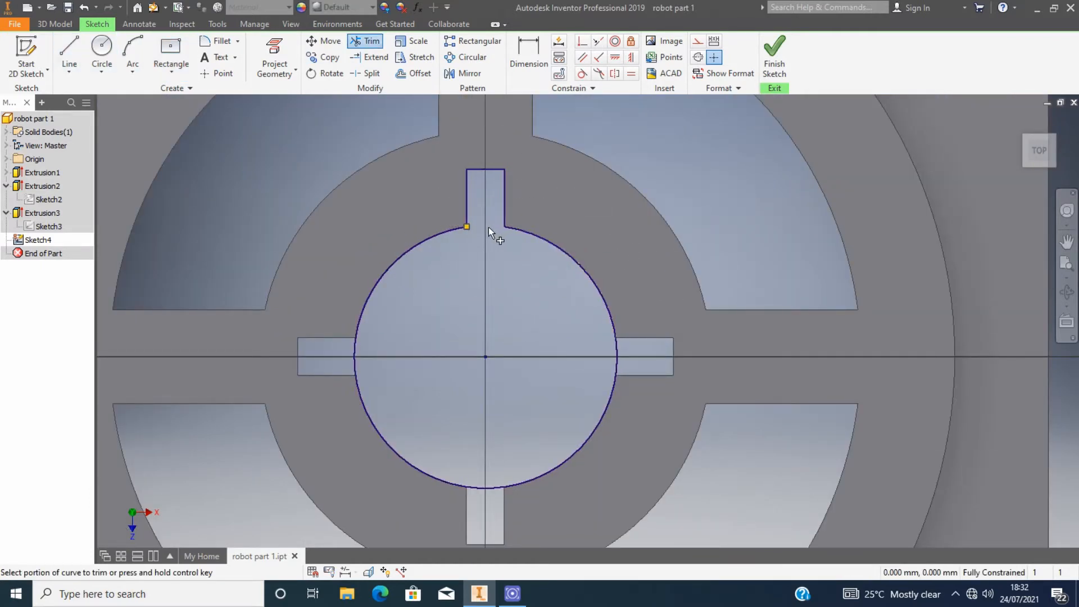
Step: Circular-pattern the traced notch around the hub centre with 4 instances and trim the circle's arcs across the notch openings
drag(385, 126, 538, 292)
click(465, 57)
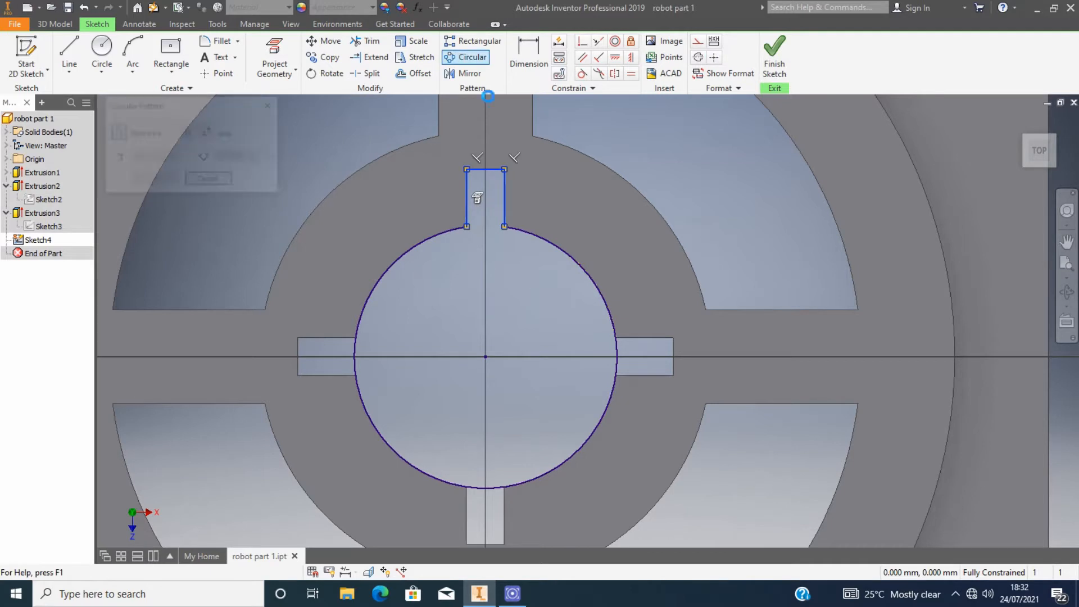
click(486, 356)
text(4)
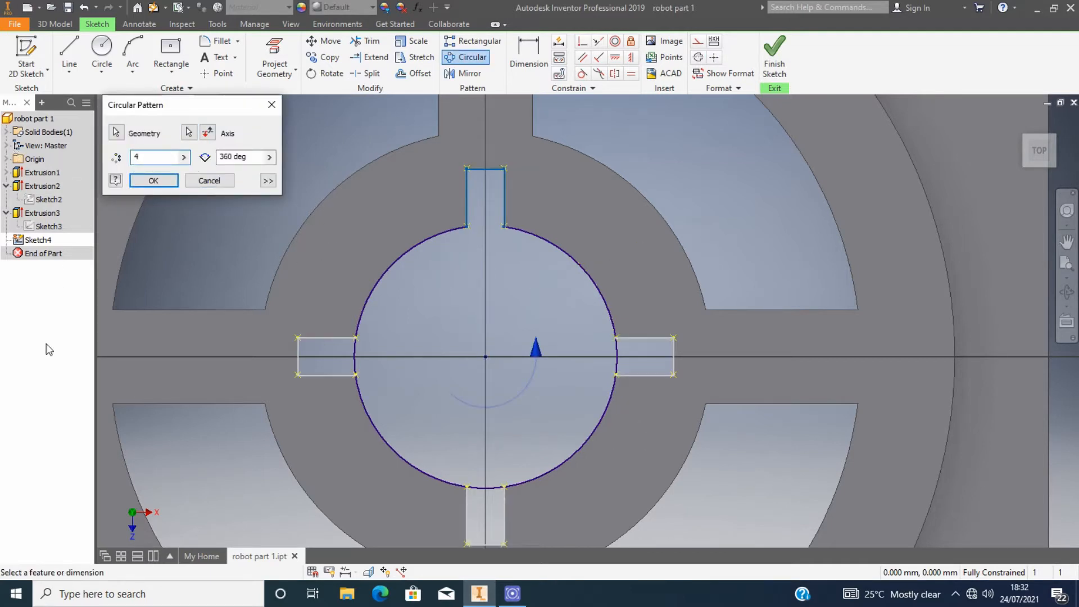
key(Return)
key(x)
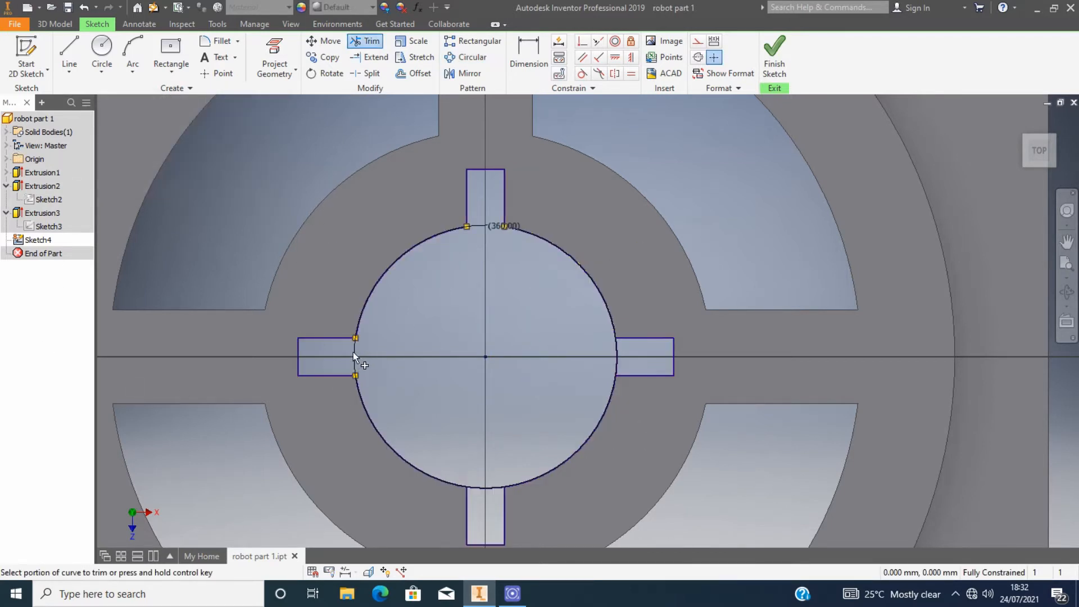
click(615, 359)
Step: Begin extruding the notched circle profile asymmetrically, with distances of 150 mm one way and 210 mm the other way
key(e)
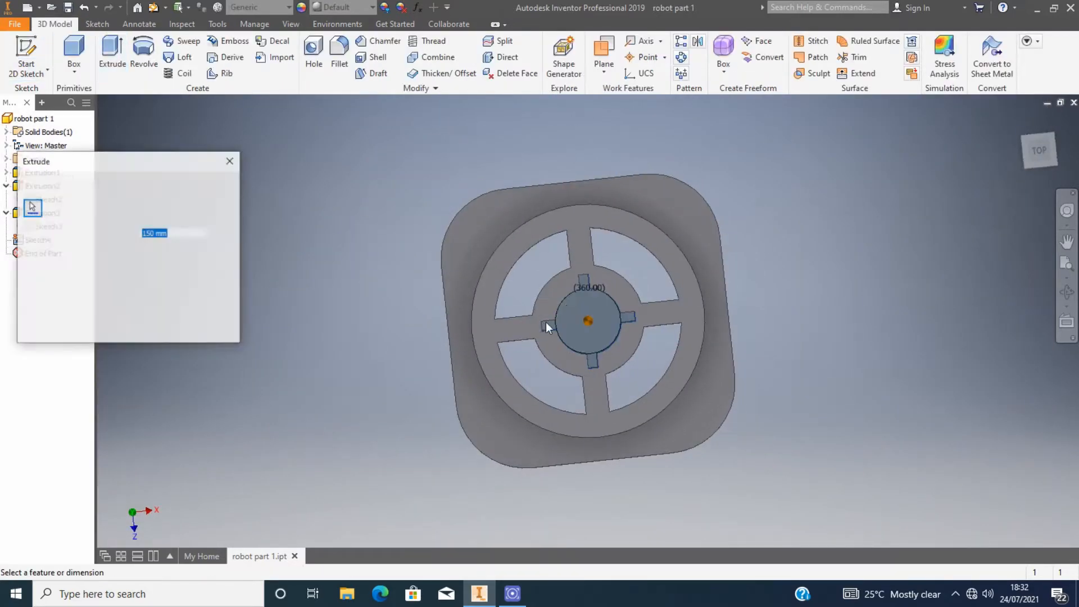
drag(1030, 168, 1057, 141)
click(209, 256)
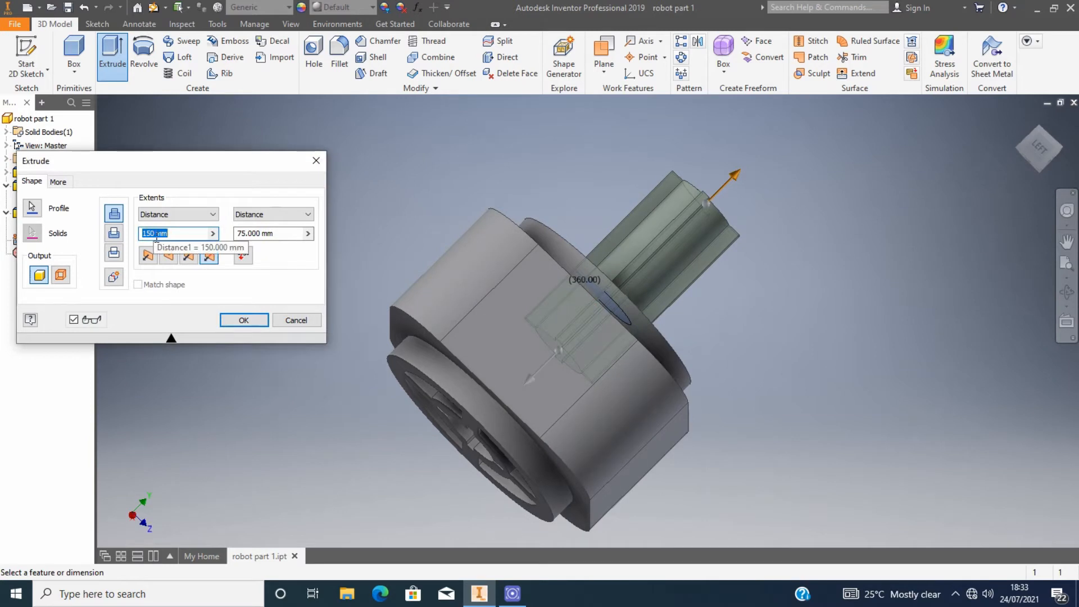
click(253, 235)
text(210)
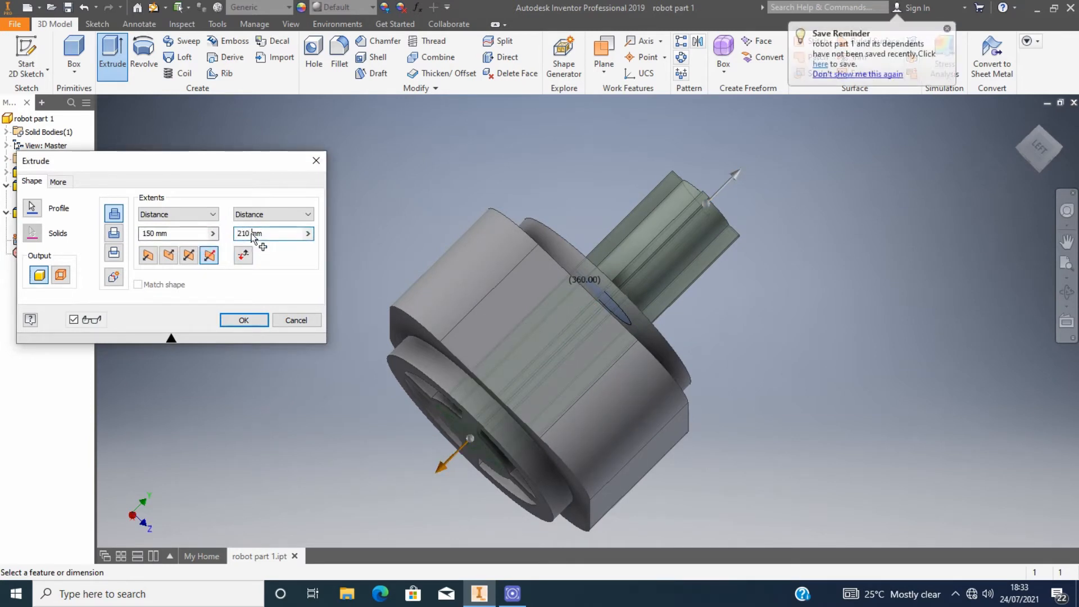
Step: Try 230 mm and 300 mm as the second distance of the shaft extrusion
drag(253, 235, 223, 235)
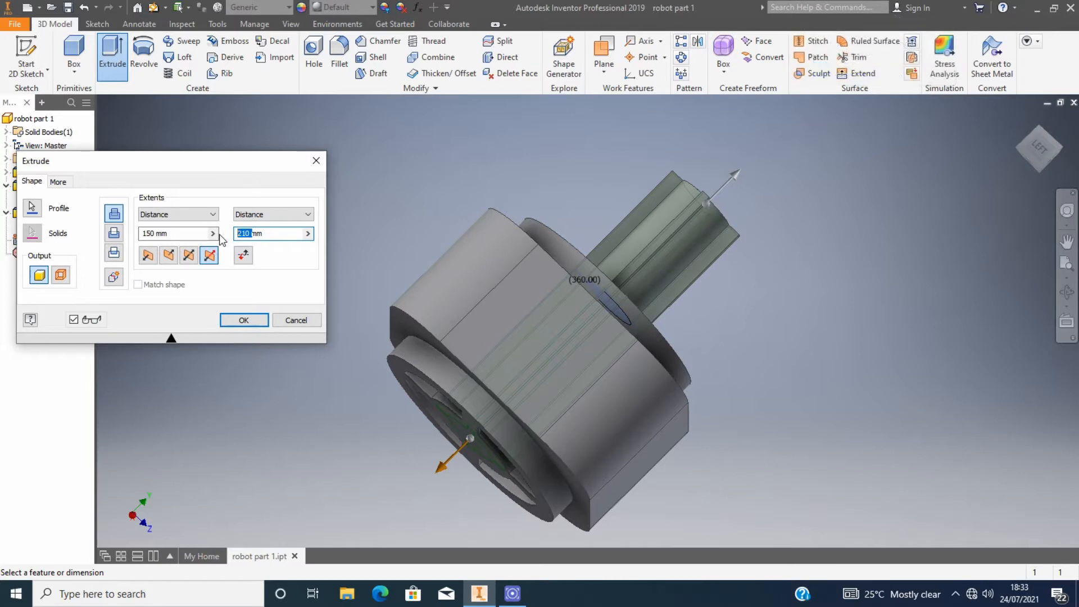
text(230)
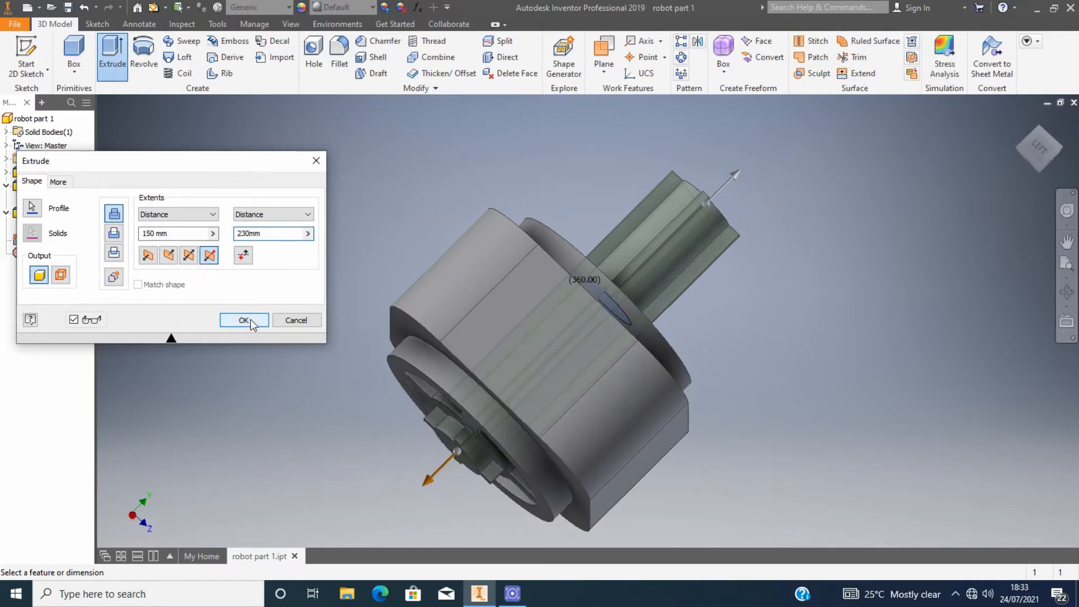
drag(250, 233, 211, 233)
text(300)
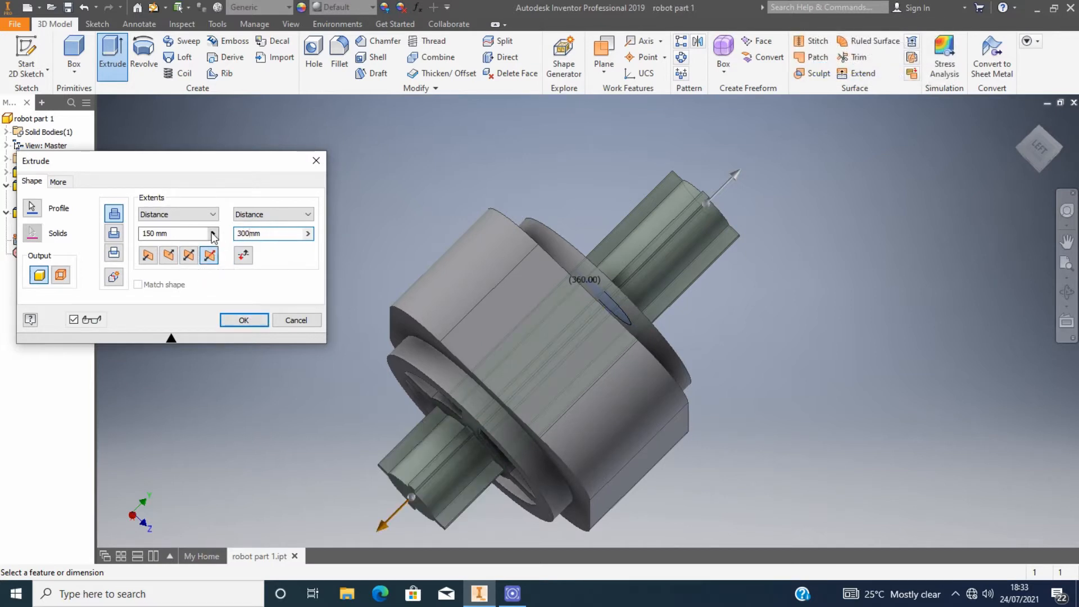
Step: Try 270 mm as the second distance, set it to 250 mm and create the shaft extrusion
key(BackSpace)
key(BackSpace)
key(BackSpace)
text(270)
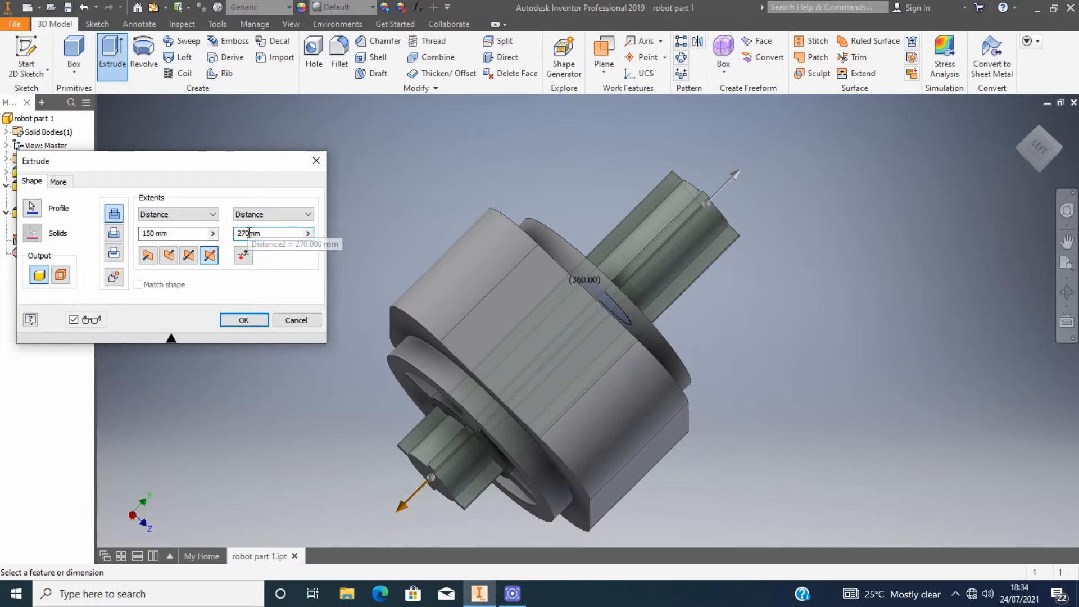
click(243, 320)
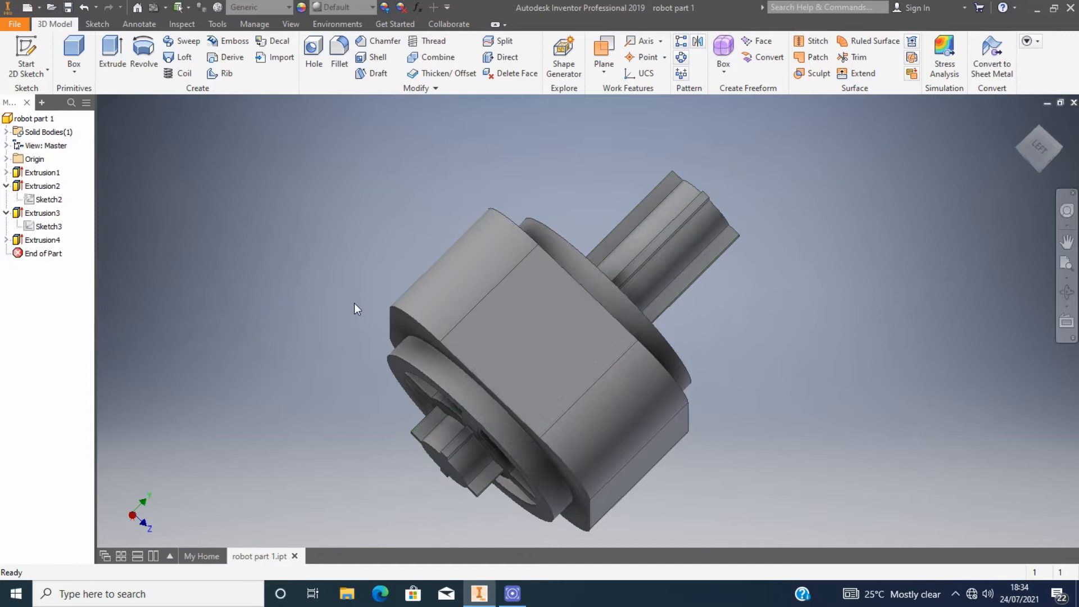
Step: Edit the shaft extrusion, setting its first distance to 500 mm and its second distance to 260 mm
double_click(42, 240)
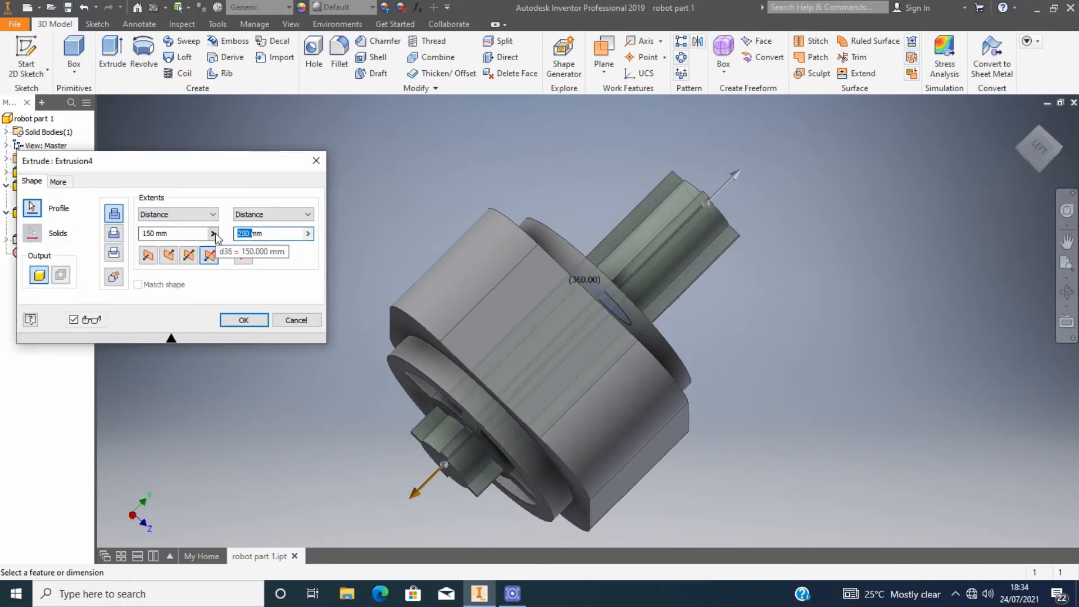
text(500)
text(260)
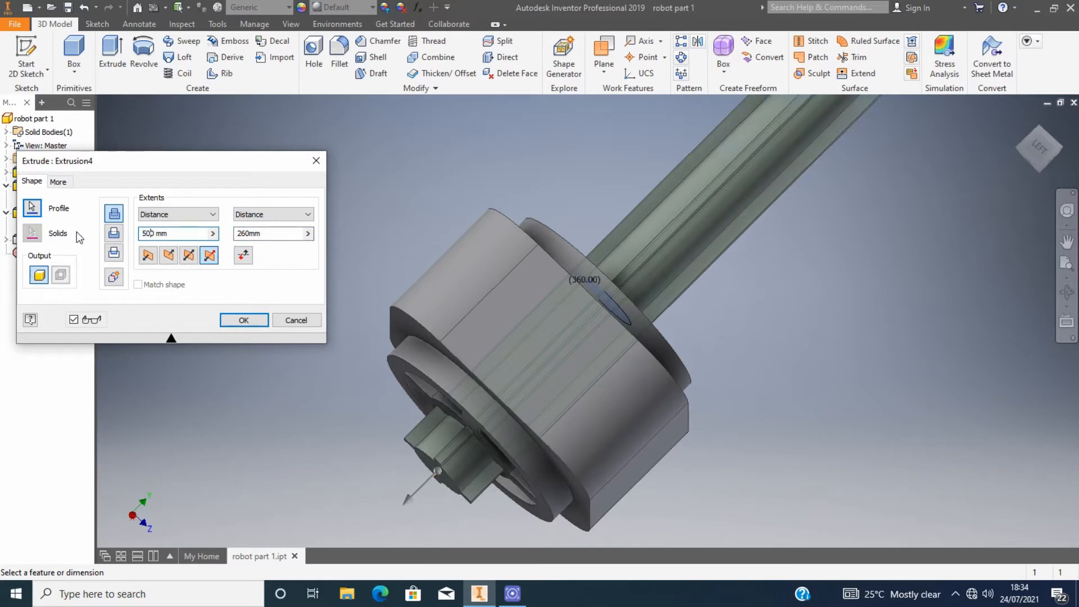
scroll(289, 384, up, 2)
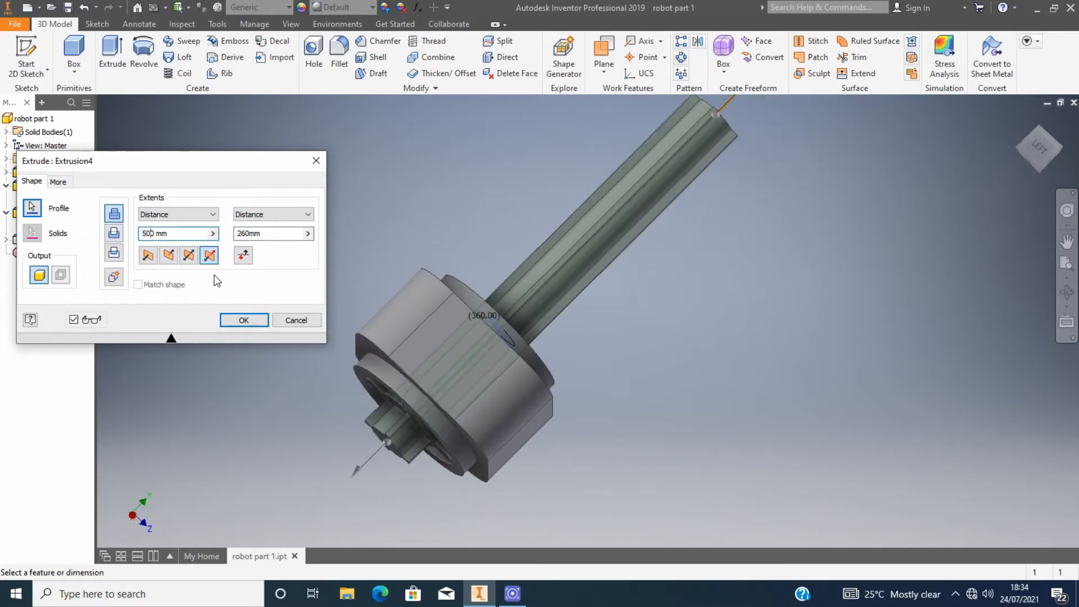
Step: Reduce the shaft extrusion's first distance to 400 mm and apply the edit
drag(155, 233, 113, 234)
text(400)
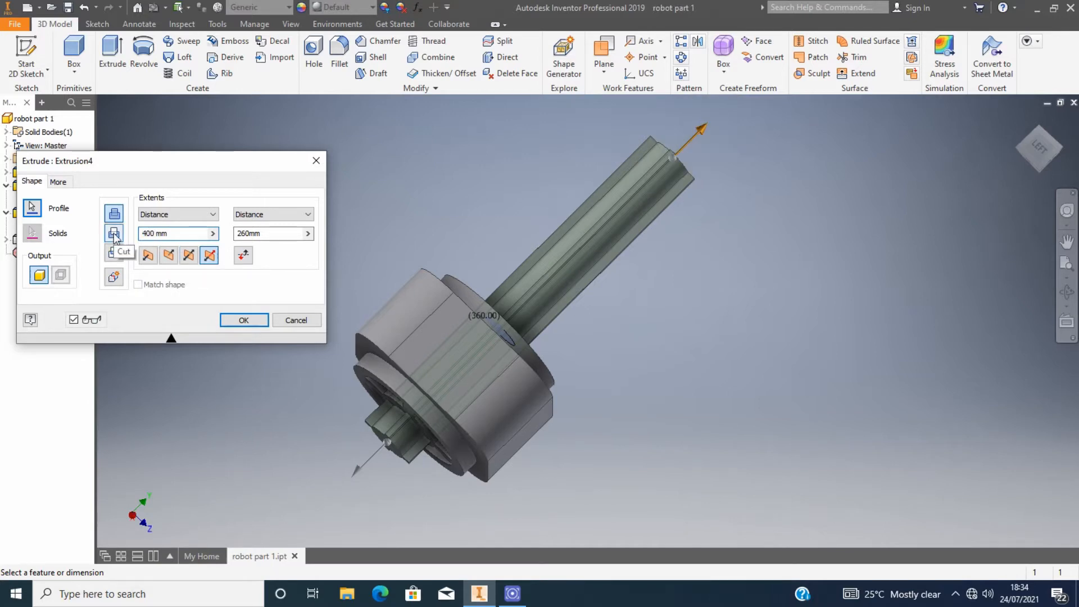
click(244, 321)
Step: Start a new sketch on a flat side face of the rounded-square body
drag(1040, 165, 330, 130)
scroll(792, 331, up, 3)
scroll(727, 227, down, 1)
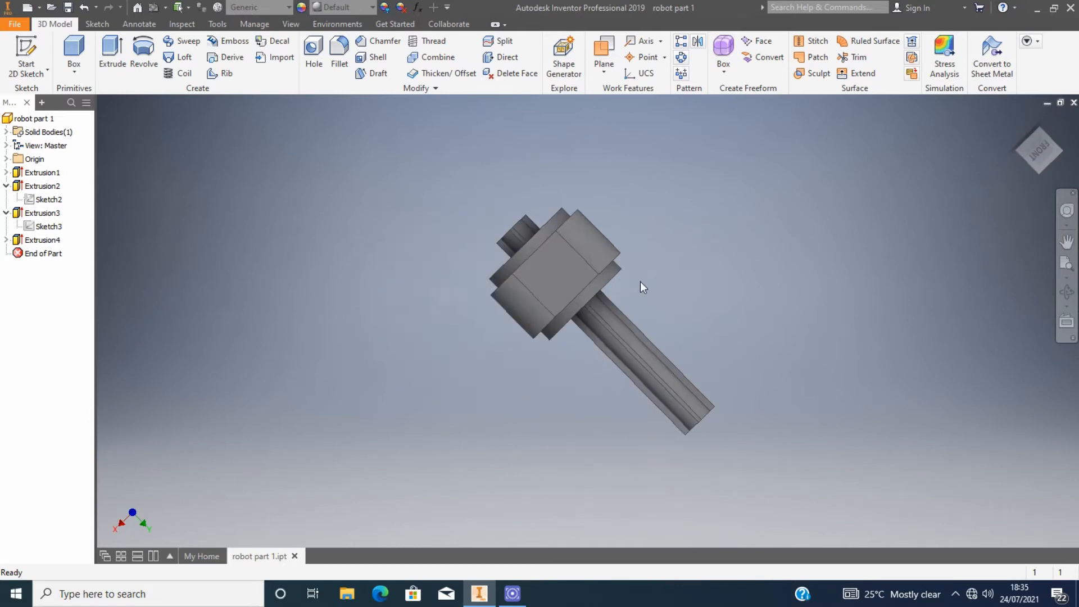
scroll(641, 283, down, 3)
click(115, 56)
click(603, 153)
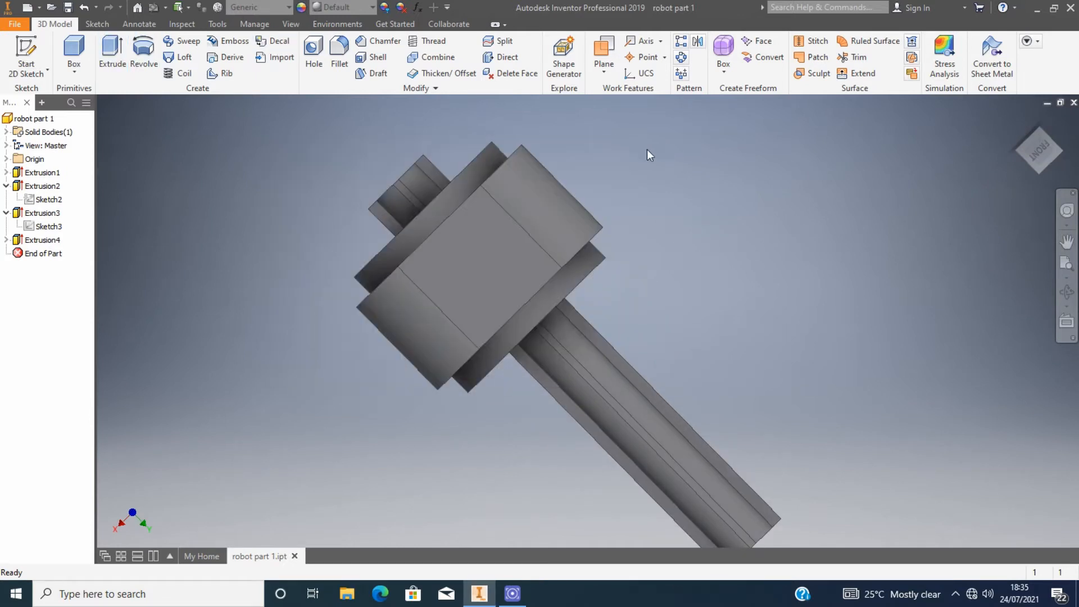
click(96, 23)
click(35, 53)
click(506, 264)
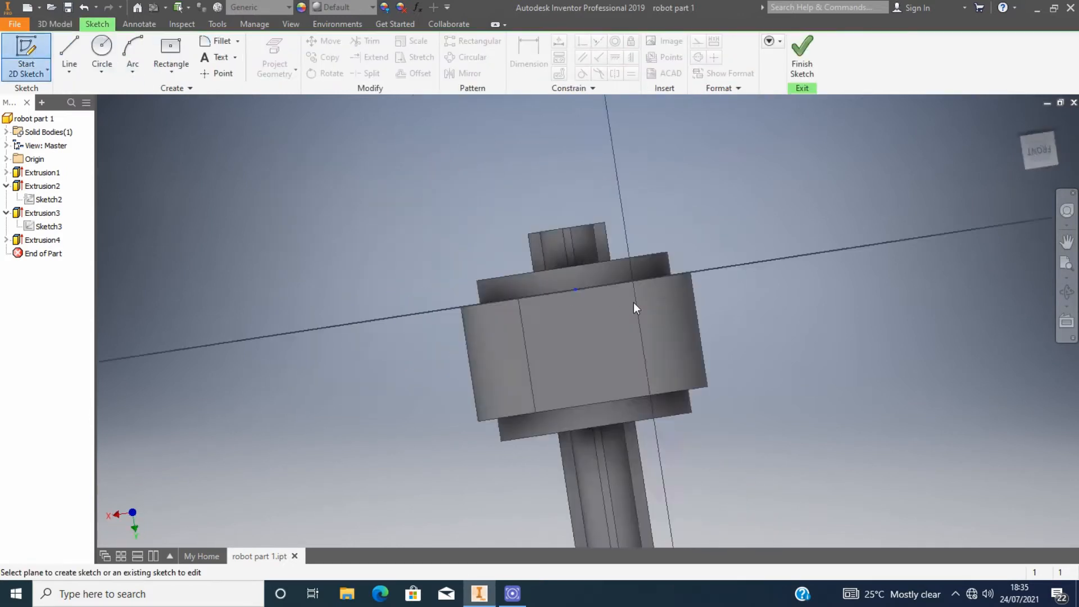
Step: Draw a 100 mm diameter circle centred on the flat side face
key(c)
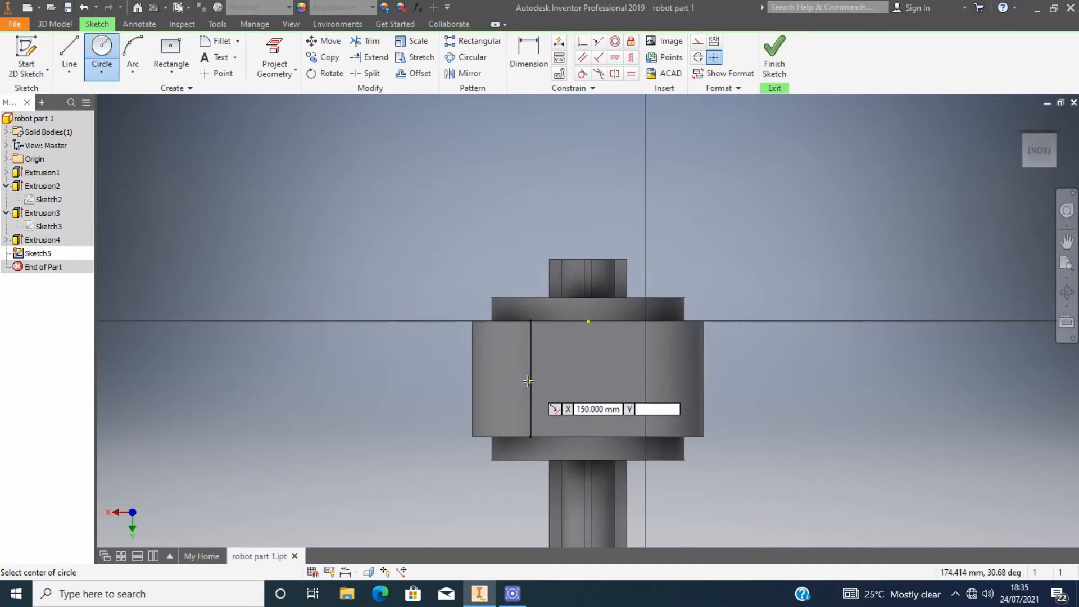
click(588, 379)
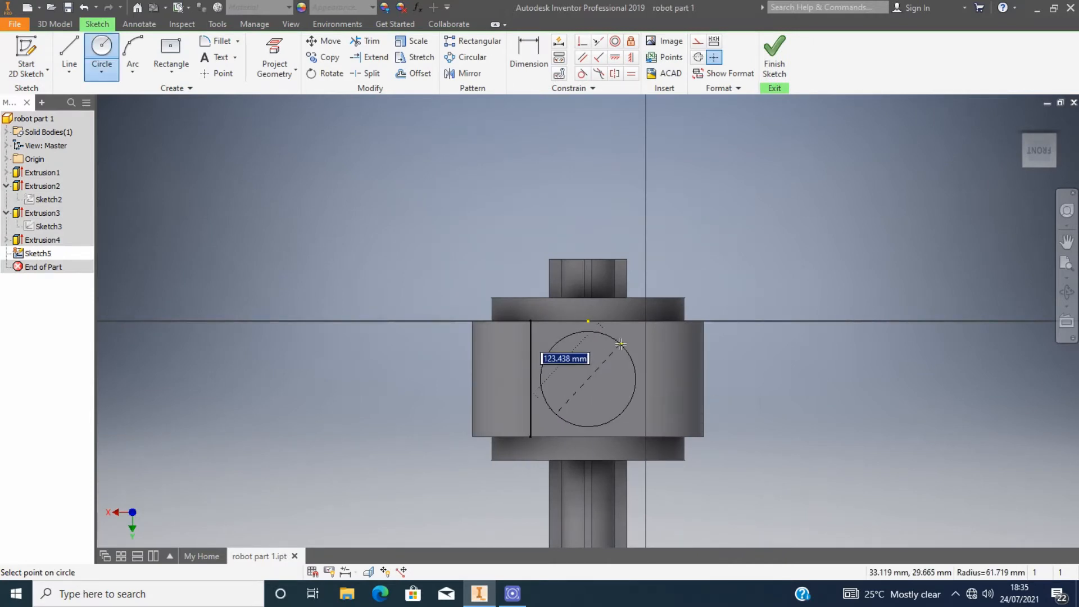
text(100)
key(Return)
key(Escape)
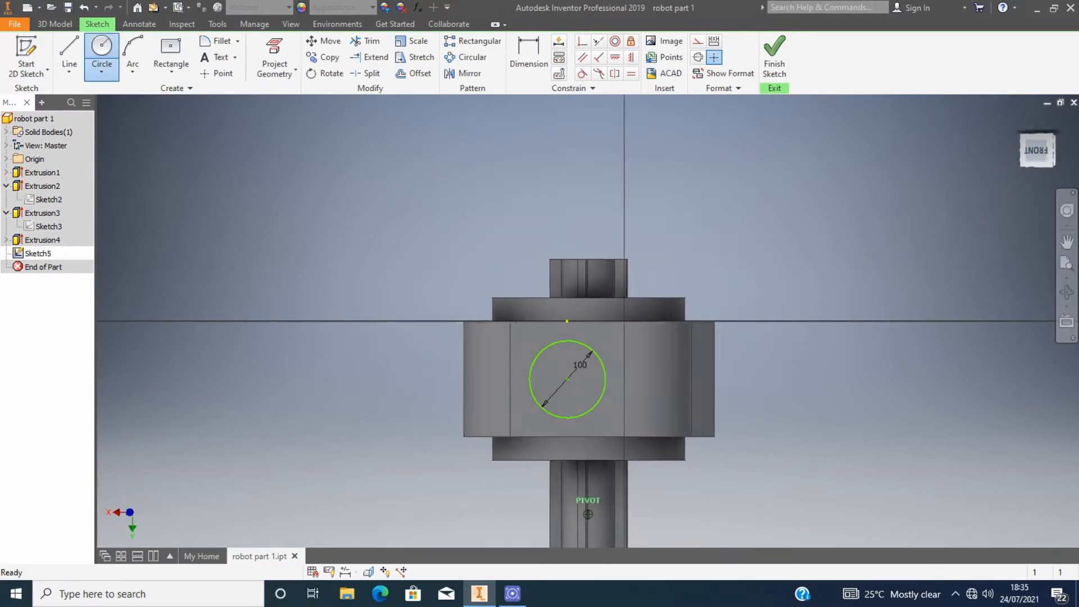
Step: Draw a 120 mm diameter circle concentric with the 100 mm circle on the side face
mouse_move(588, 514)
shift+middle_down()
mouse_move(494, 536)
mouse_move(584, 500)
mouse_move(588, 534)
shift+middle_up()
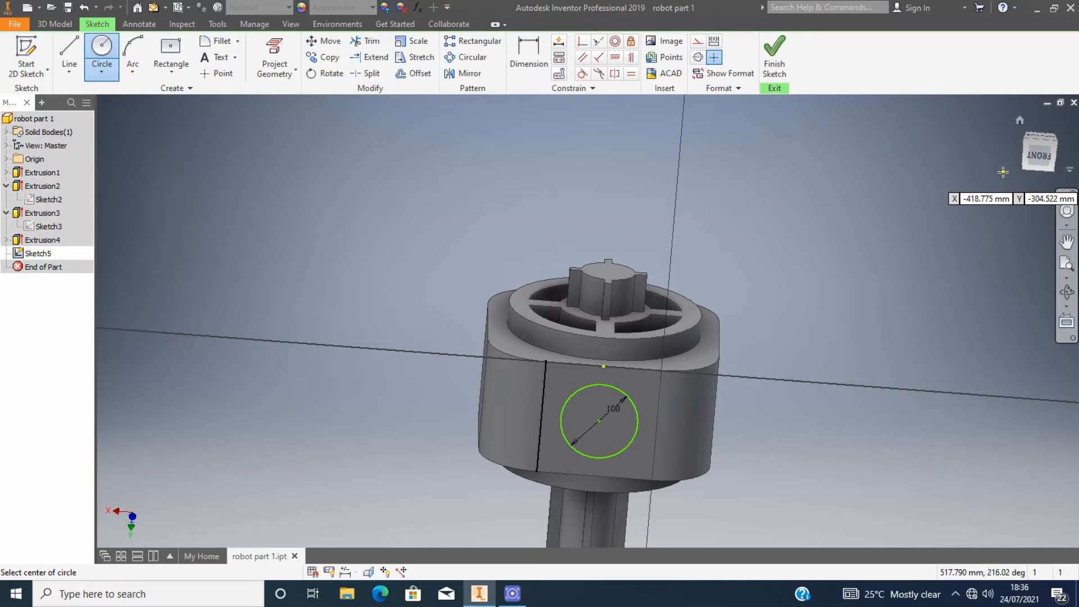
scroll(733, 483, up, 4)
click(562, 352)
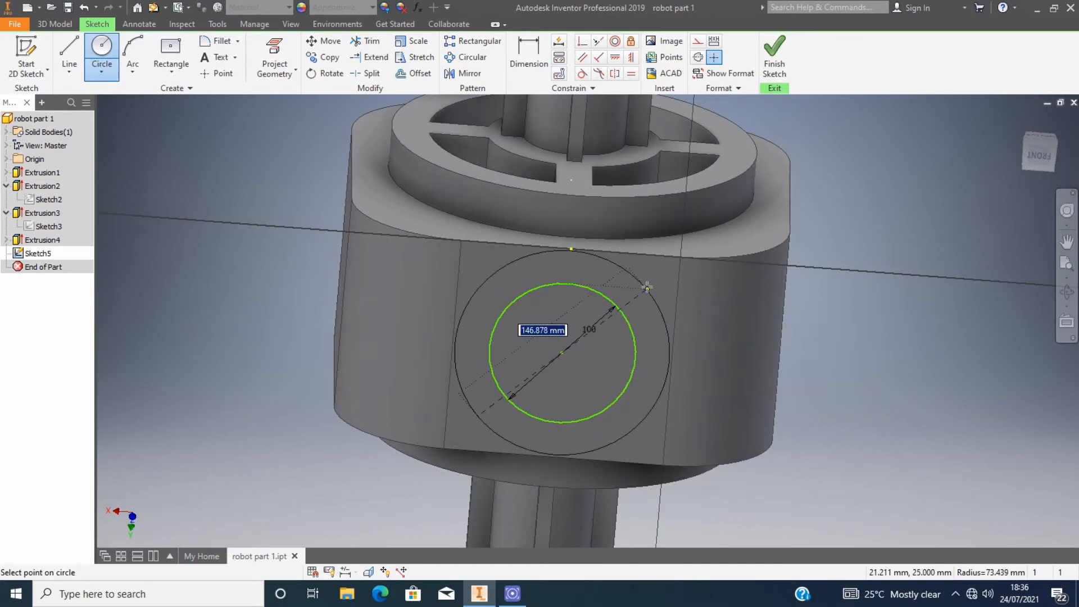
text(120)
key(Return)
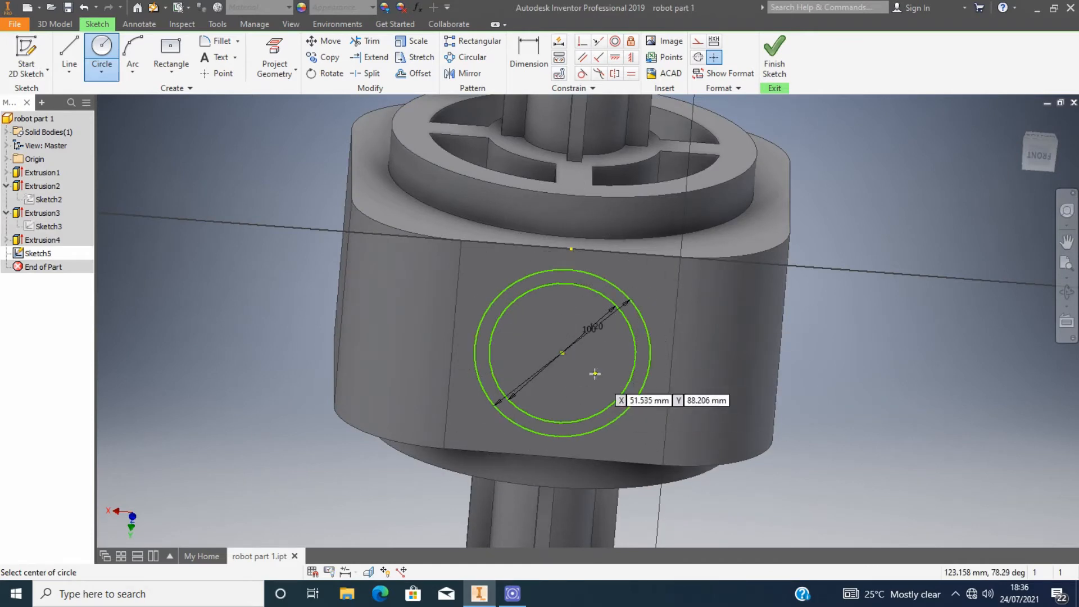
Step: Edit the inner circle's diameter, entering 75 mm and then settling on 80 mm
key(Escape)
double_click(588, 331)
text(75mm)
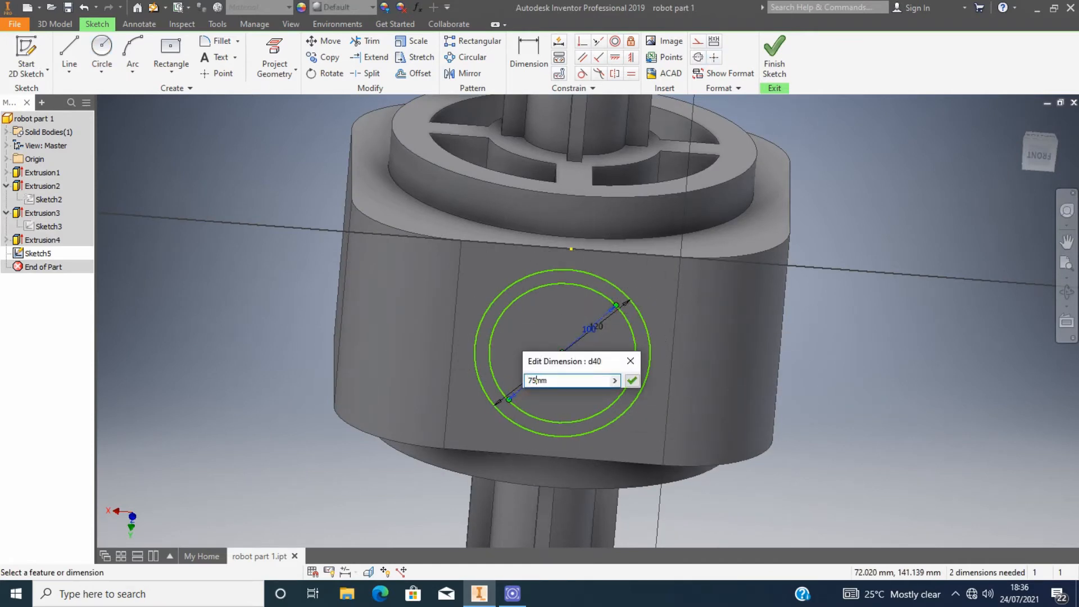
click(631, 380)
double_click(582, 335)
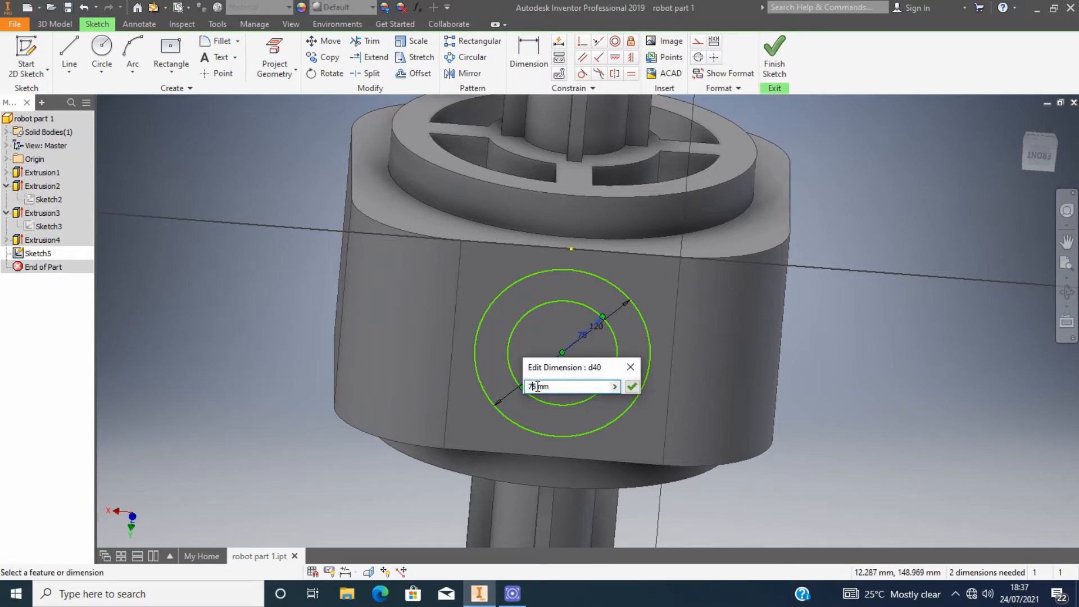
text(80)
click(632, 387)
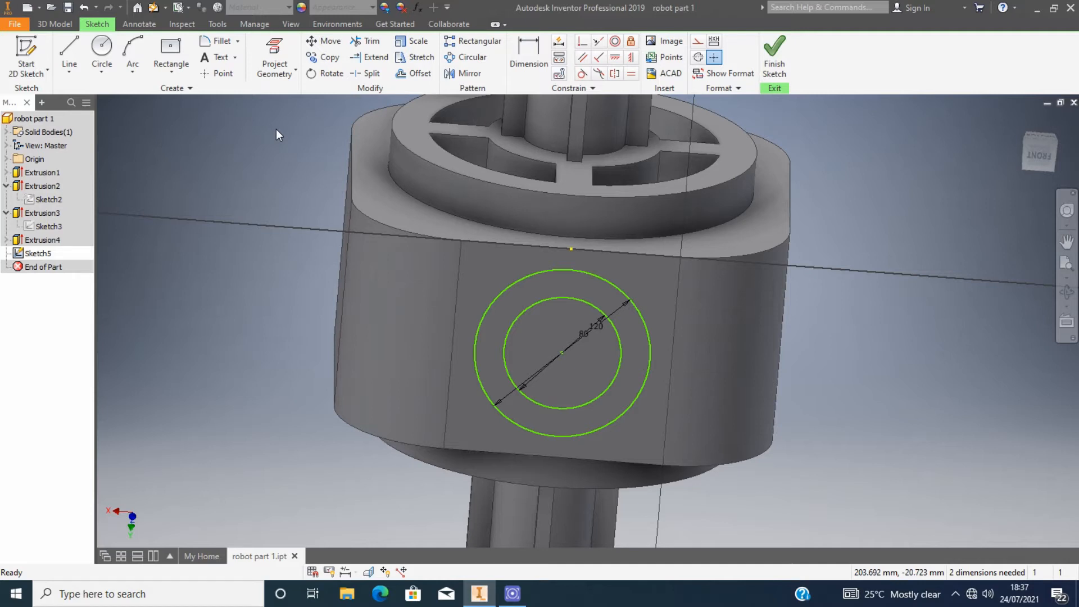
Step: Finish the sketch and extrude the ring between the two circles 35 mm outward from the side face
key(Page_Up)
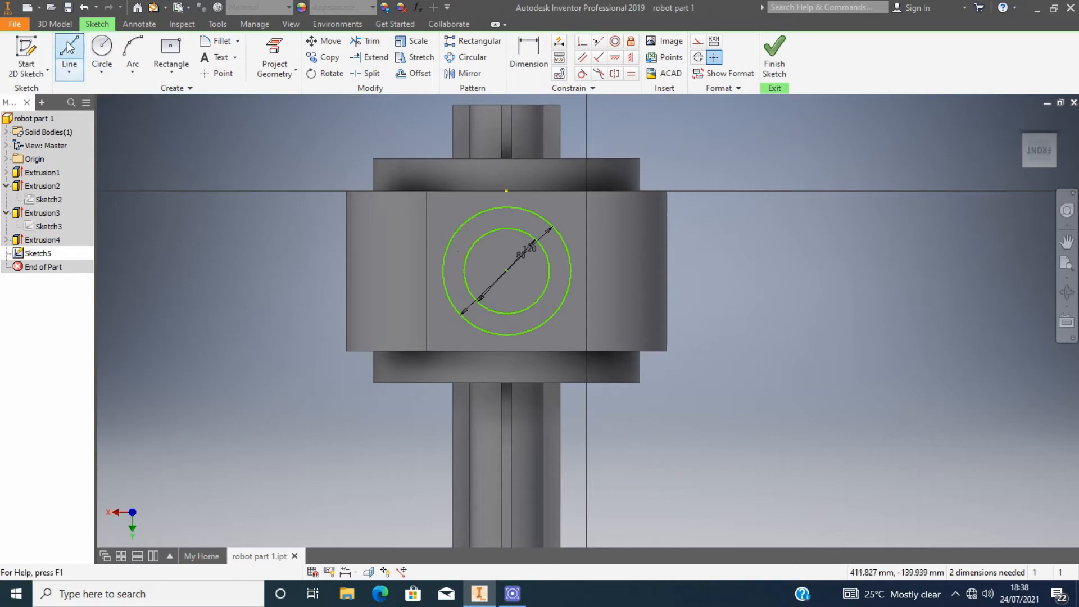
click(778, 70)
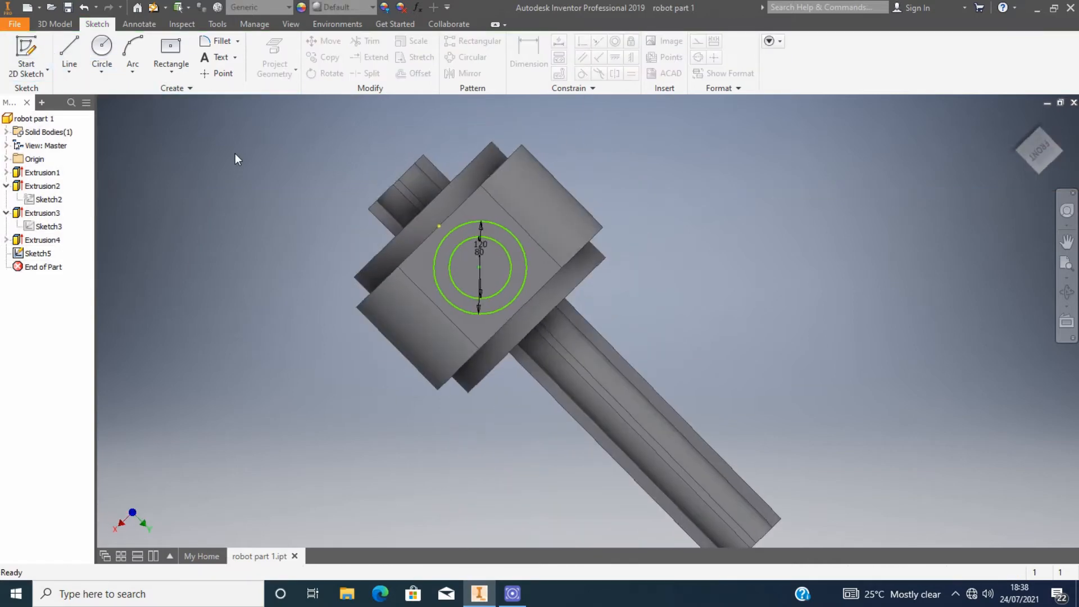
click(54, 24)
click(112, 56)
click(466, 237)
mouse_move(1040, 174)
mouse_down()
mouse_move(1037, 142)
mouse_move(1046, 140)
mouse_move(1040, 152)
mouse_up()
click(1042, 177)
click(158, 235)
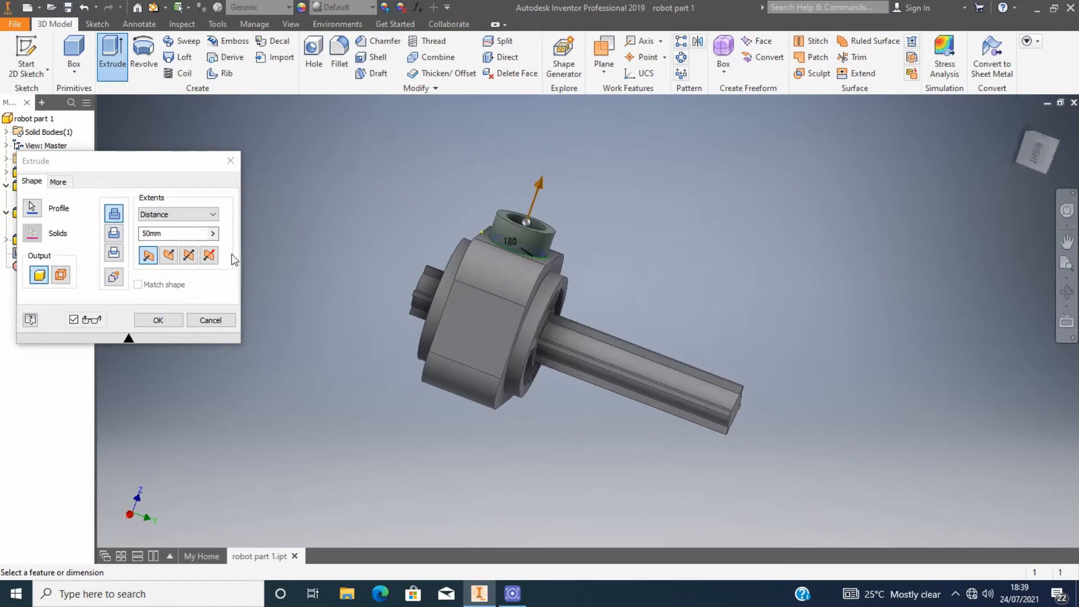
drag(152, 233, 104, 229)
text(35)
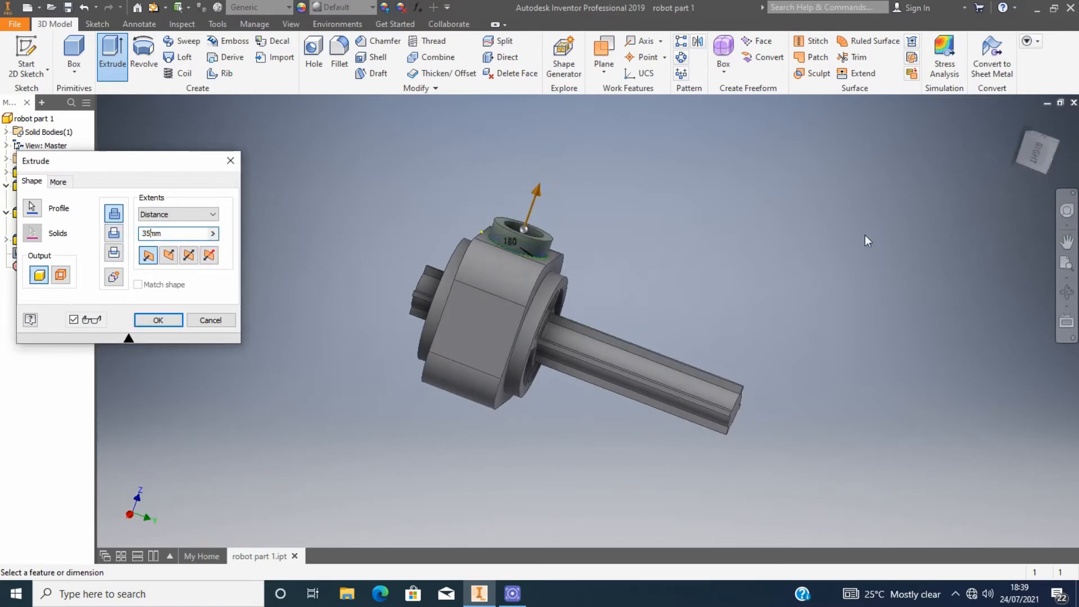
click(158, 320)
Step: Start a new sketch on the end face of the ring and choose the center Rectangle tool
drag(1040, 153, 1057, 144)
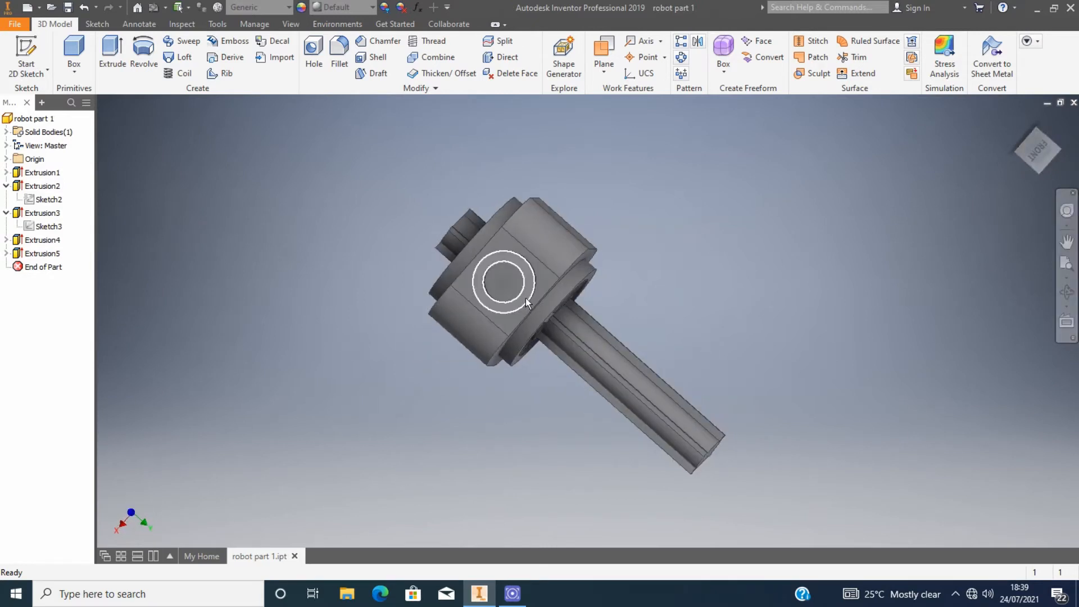
mouse_move(525, 298)
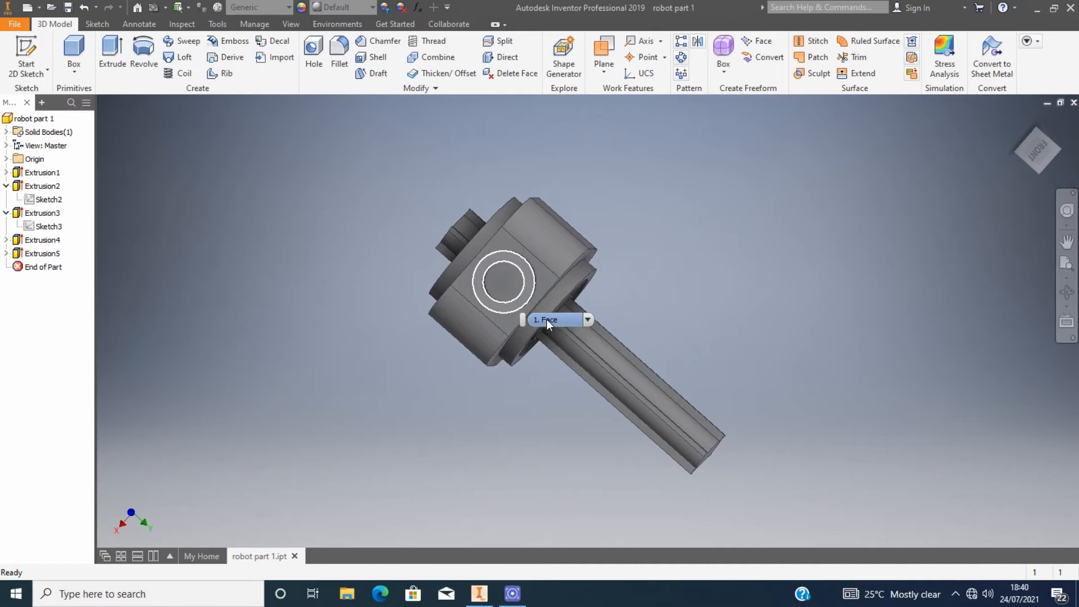
shift+middle_drag(580, 342, 621, 321)
click(1036, 149)
scroll(488, 316, down, 3)
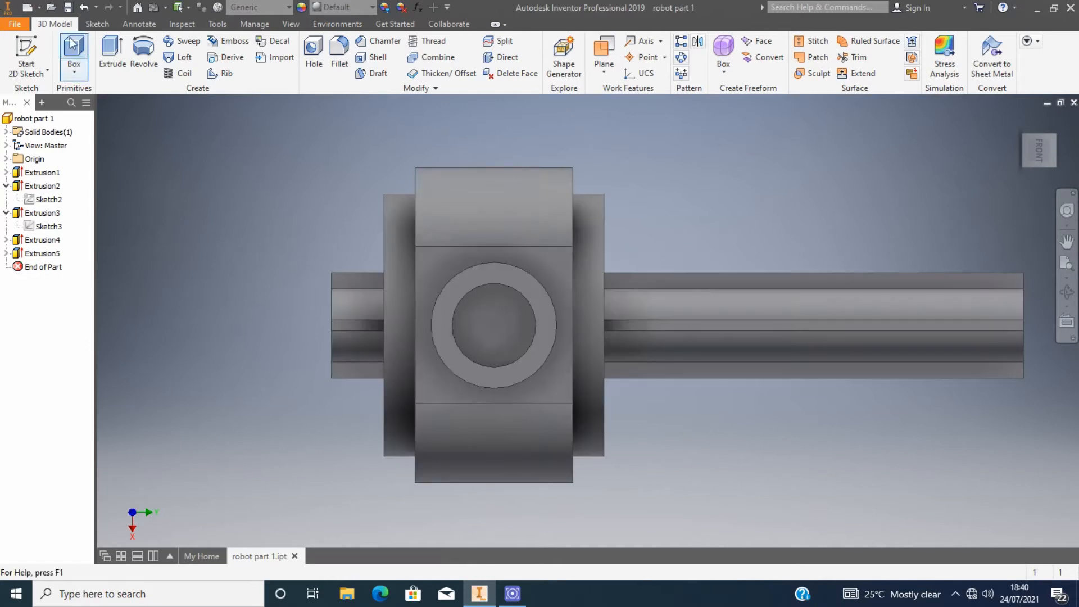
click(39, 56)
click(459, 285)
click(171, 53)
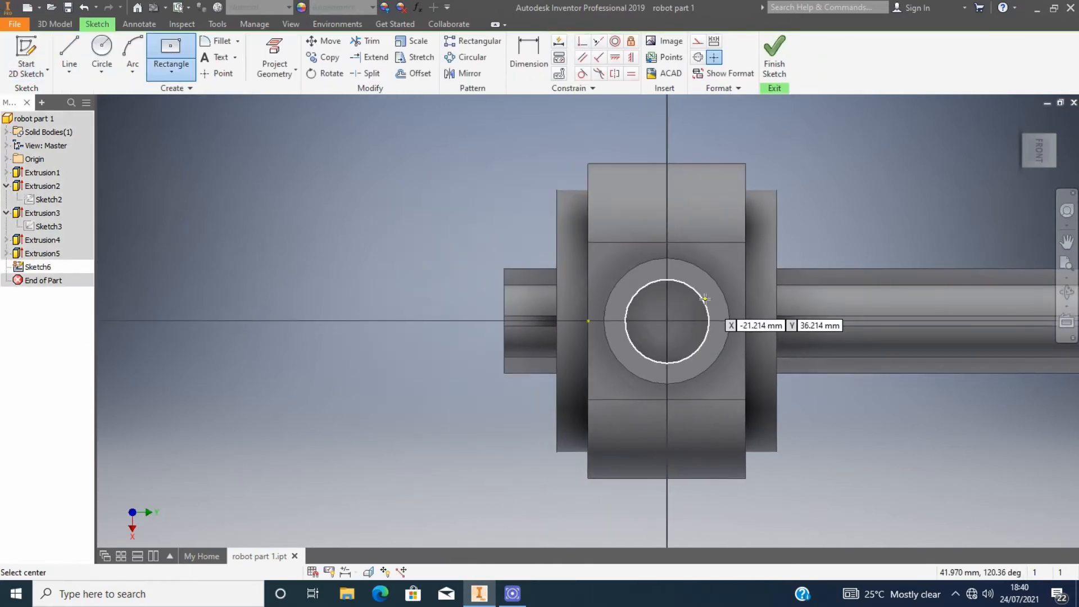
Step: Try to draw a rectangle 20 mm high and 10 mm wide, centred on the uppermost point of the ring's inner circle
scroll(675, 312, down, 3)
click(659, 249)
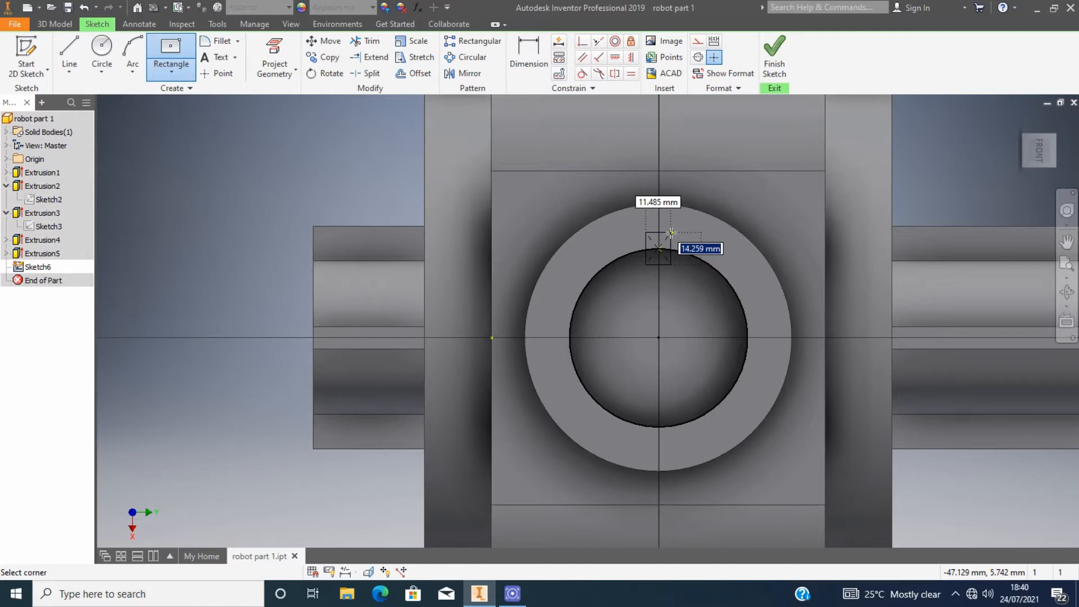
text(20)
key(Tab)
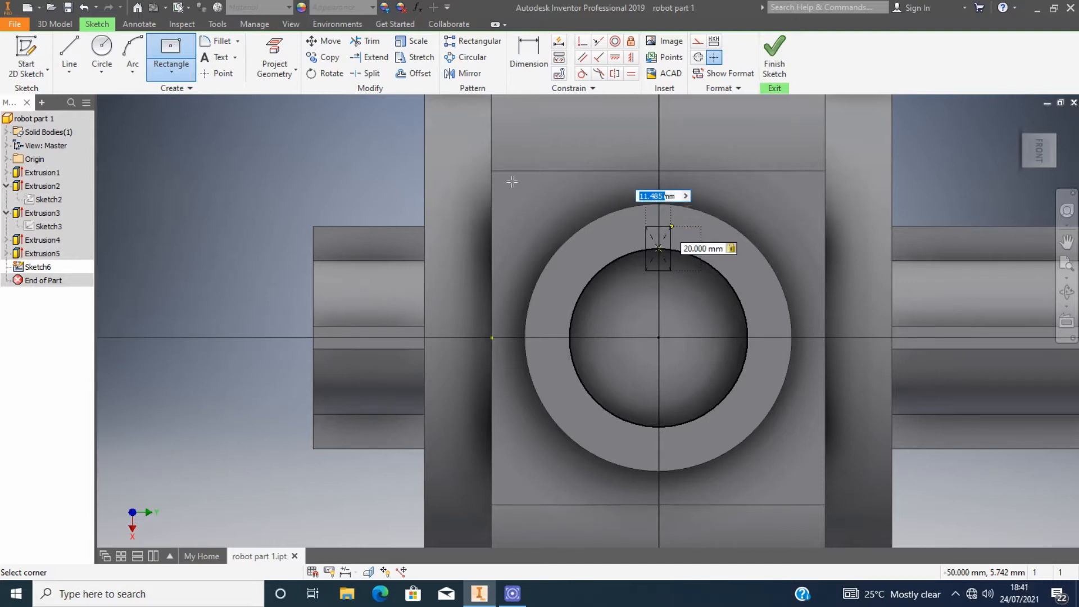
scroll(650, 271, down, 3)
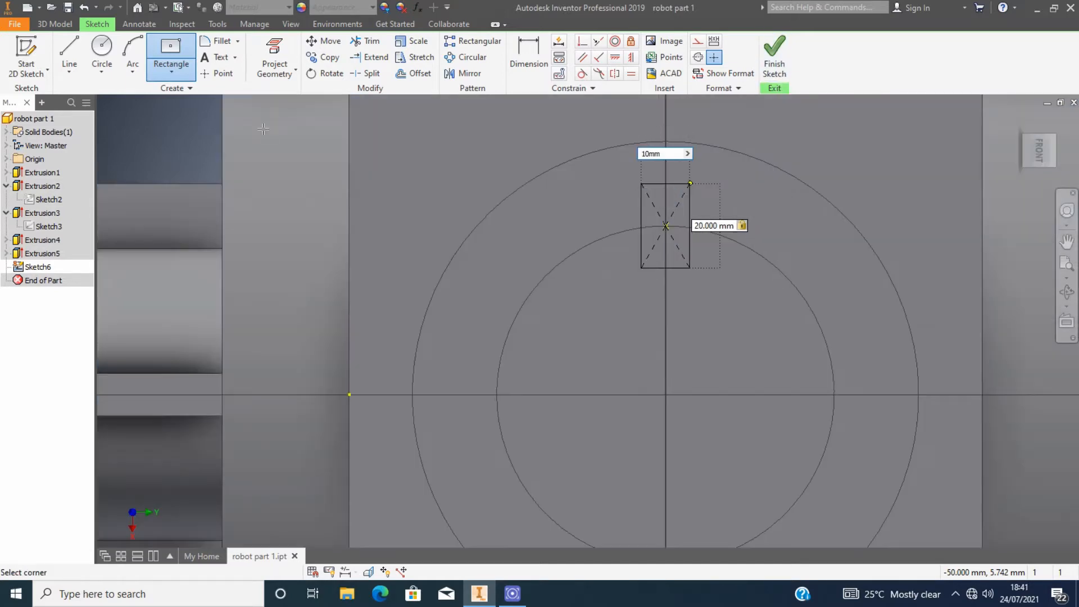
click(102, 53)
scroll(695, 314, up, 2)
shift+middle_drag(695, 314, 573, 253)
scroll(709, 276, up, 2)
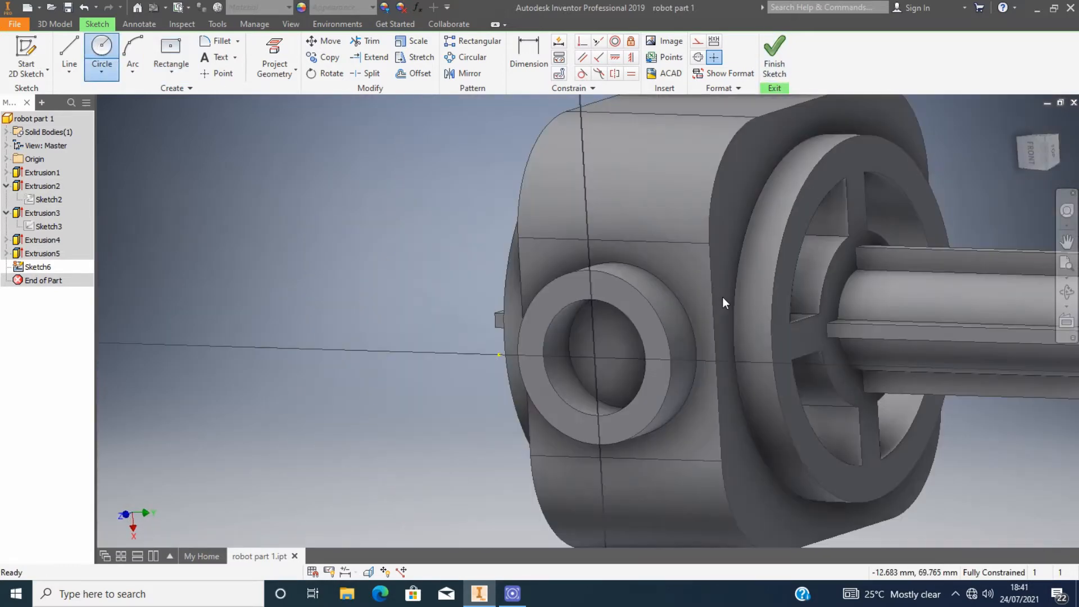
Step: Undo back past the ring extrusion, and redo the extrusion
key(ctrl+z)
key(ctrl+z)
click(1030, 151)
scroll(739, 231, down, 3)
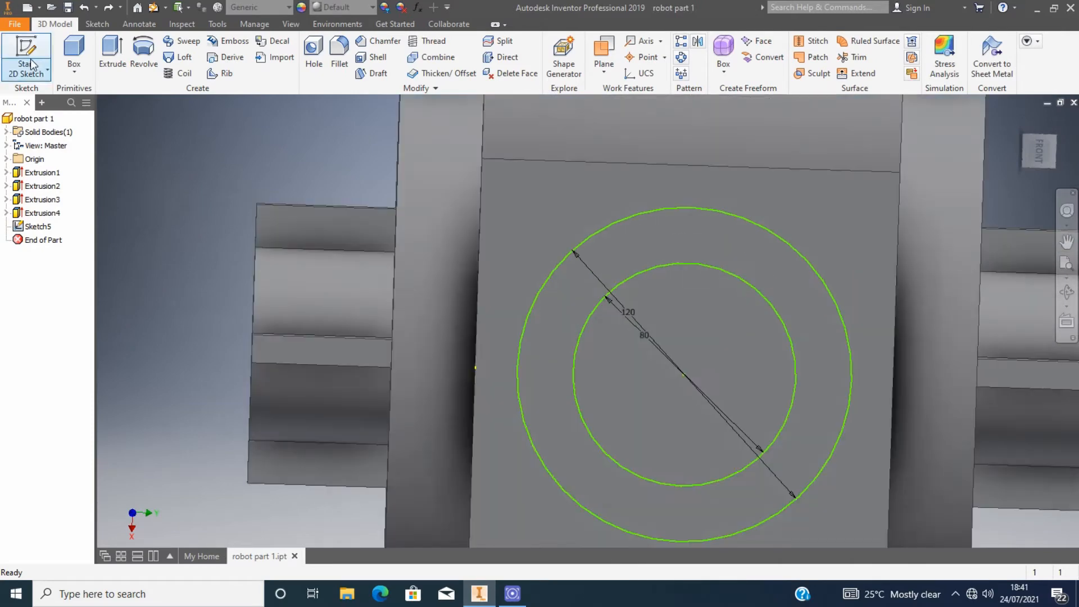
key(ctrl+y)
Step: Start a new sketch on the ring and draw a 20 by 20 mm rectangle centred on the inner circle's uppermost point
click(26, 53)
click(689, 272)
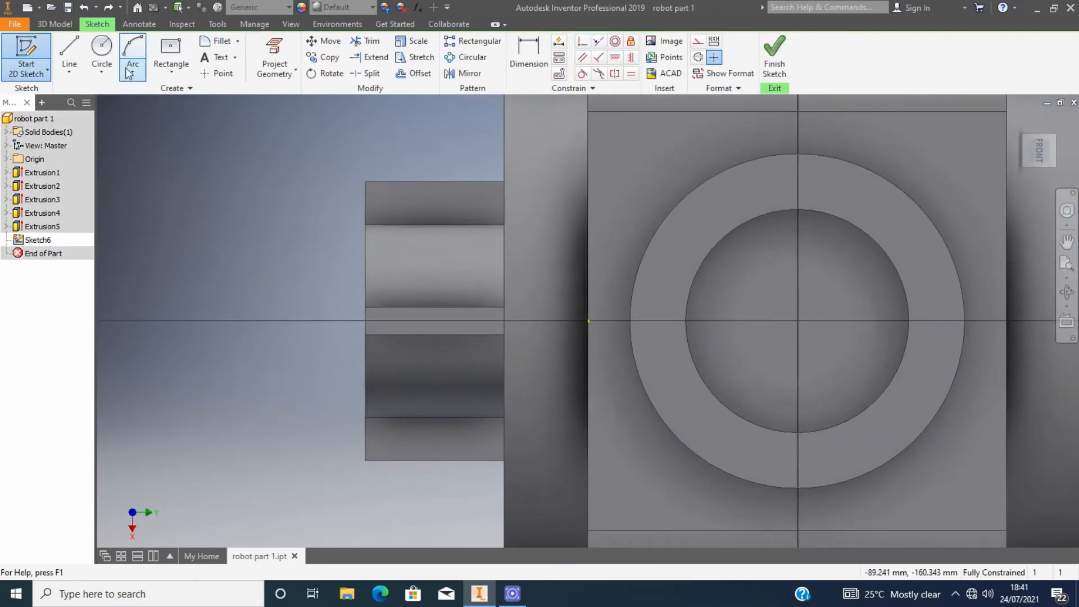
click(171, 53)
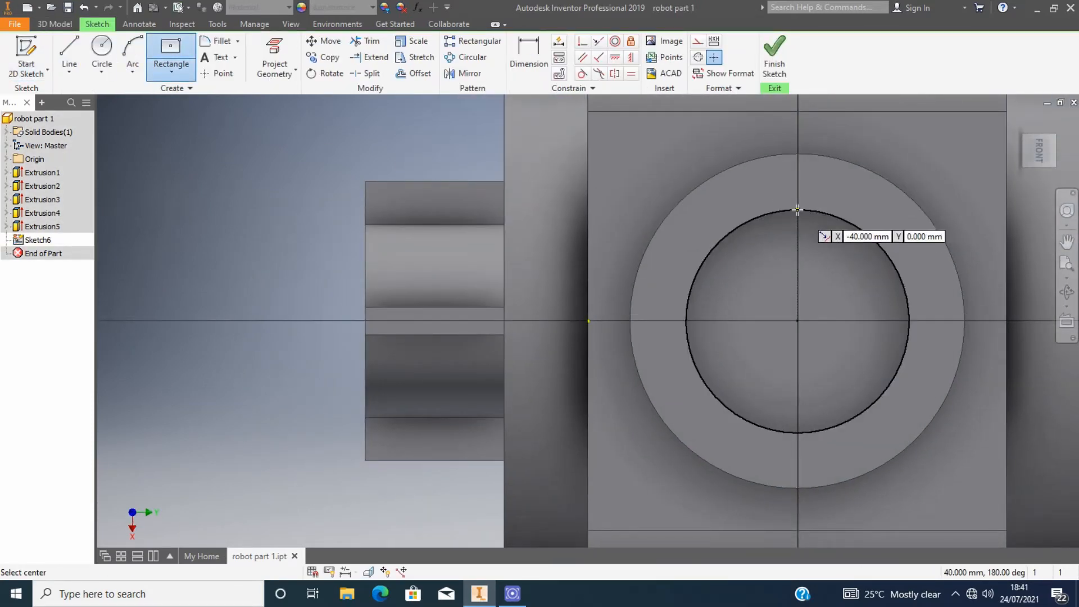
click(798, 209)
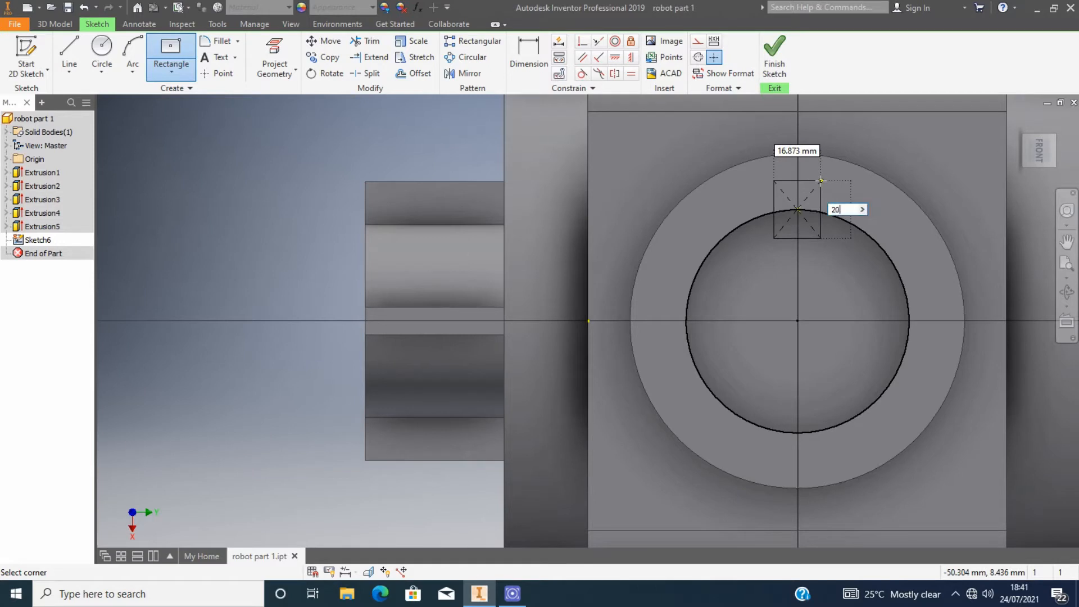
key(Tab)
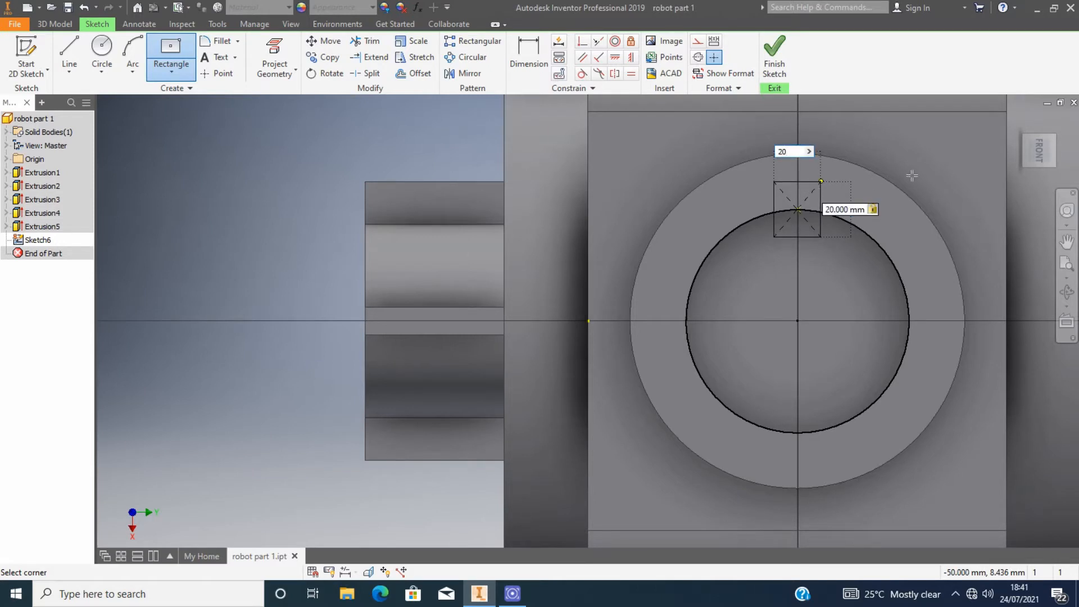
key(Return)
scroll(850, 177, down, 3)
key(Escape)
Step: Keep the rectangle's width at 20 mm and edit its height, entering 50 mm and then settling on 30 mm
double_click(751, 128)
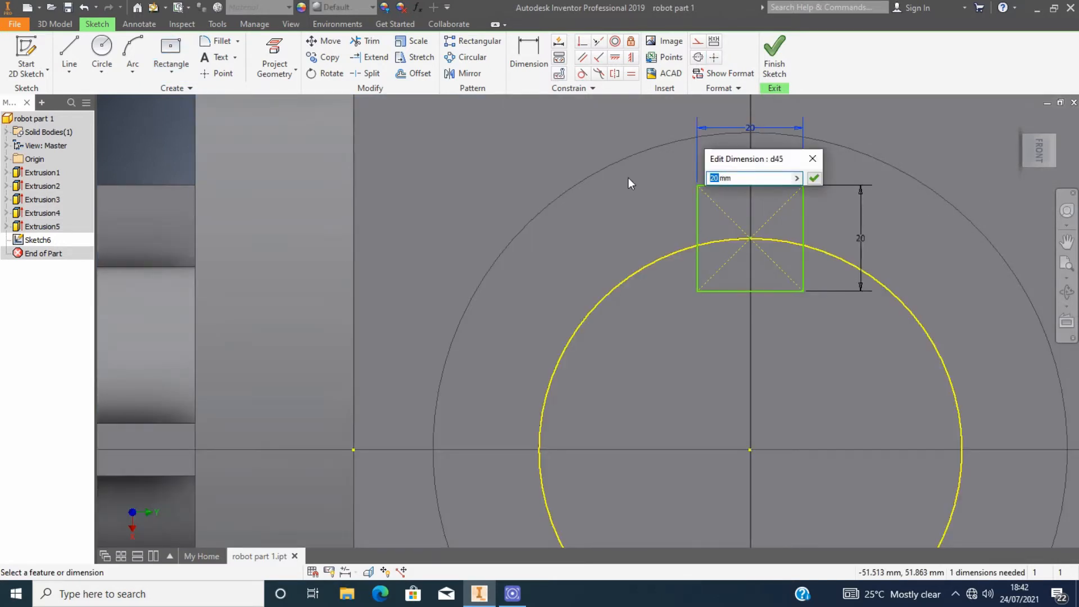
key(Return)
scroll(571, 238, up, 4)
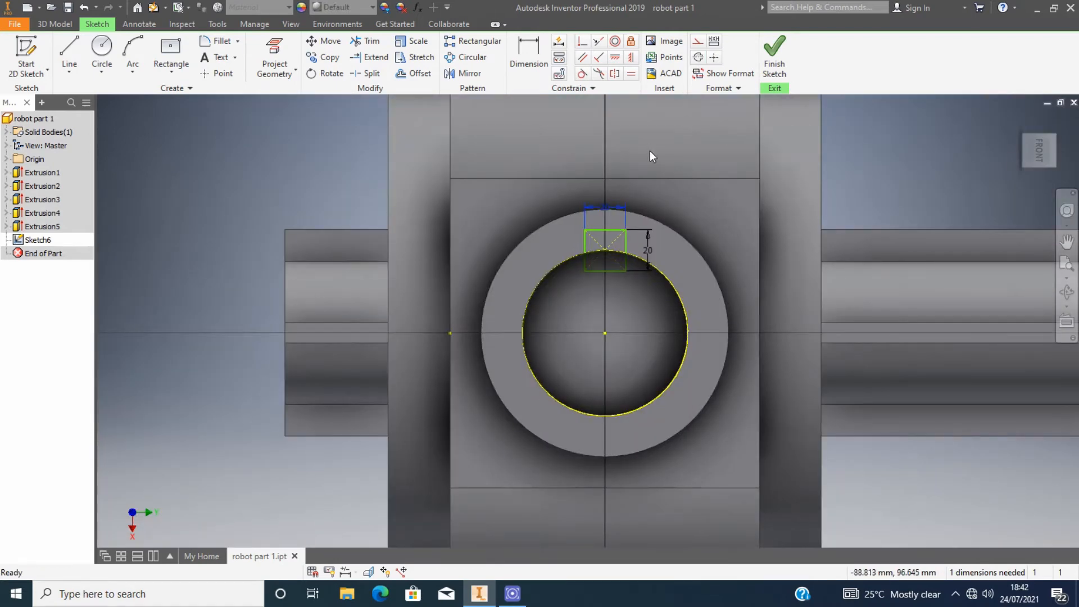
scroll(648, 154, down, 3)
double_click(650, 325)
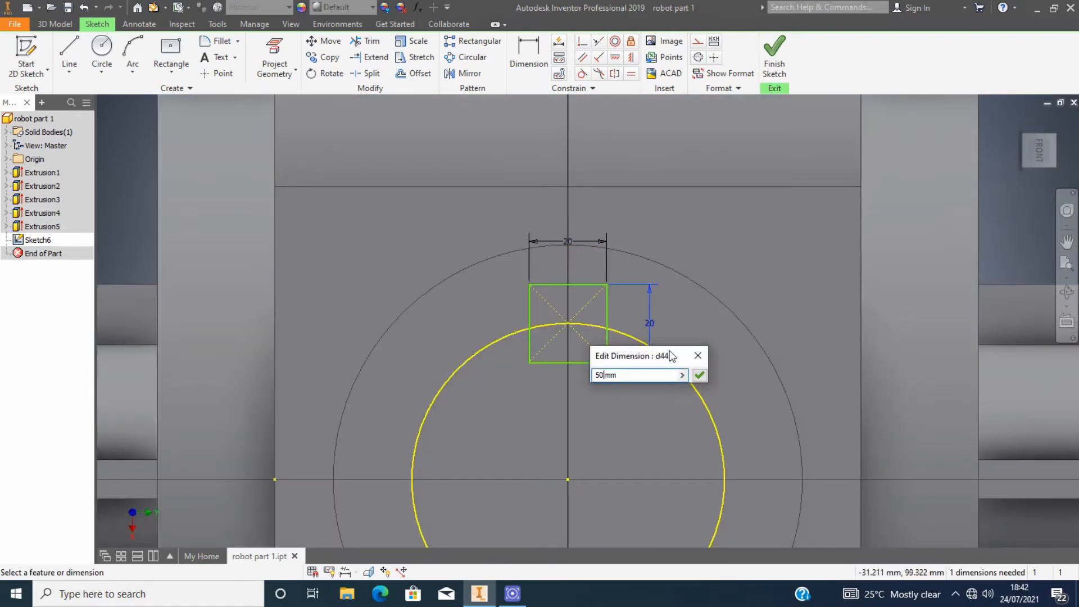
click(699, 375)
double_click(713, 365)
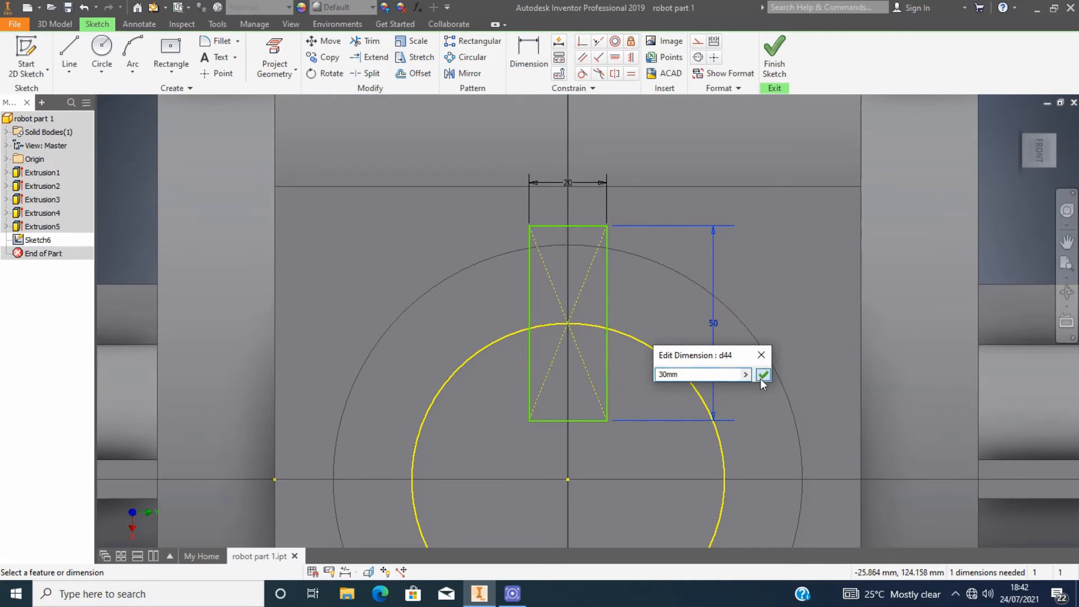
click(762, 375)
Step: Trim the parts of the rectangle's two vertical sides that lie inside the inner circle
scroll(751, 380, up, 2)
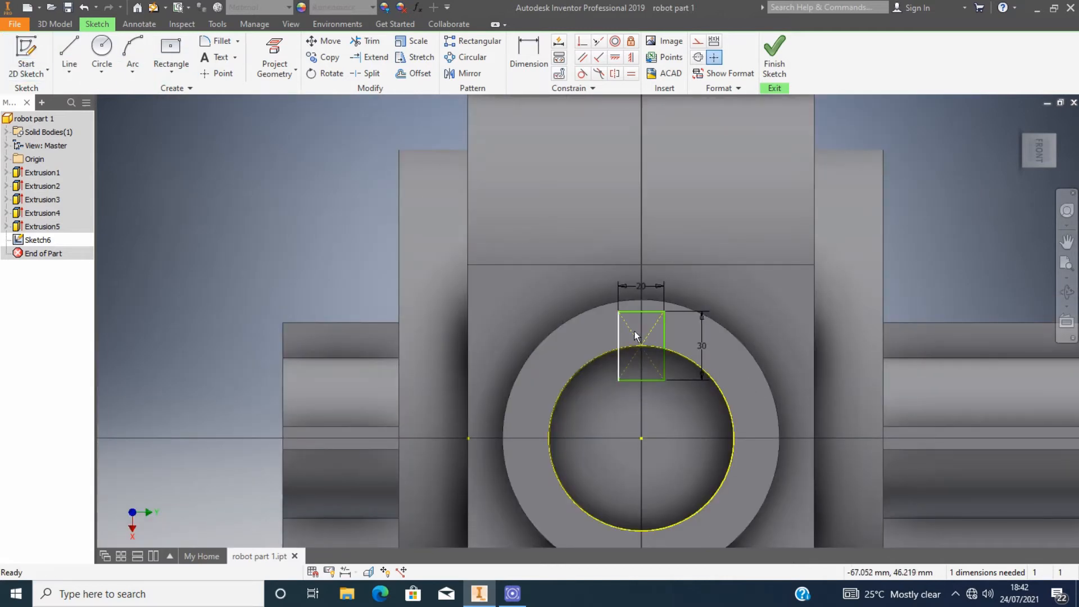
scroll(640, 338, up, 2)
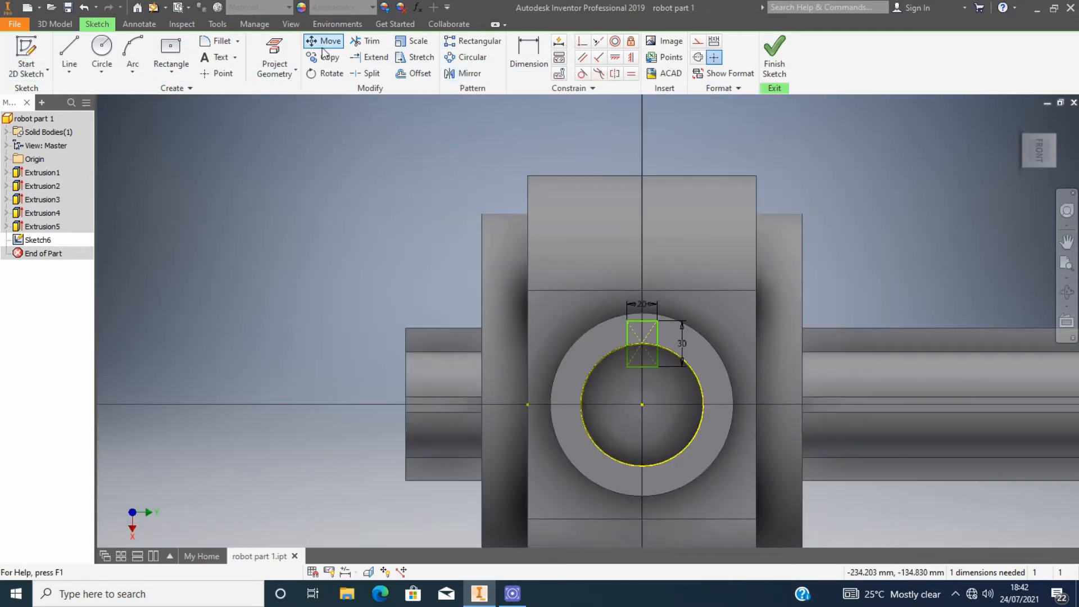
click(367, 41)
scroll(642, 358, down, 3)
click(636, 386)
click(294, 121)
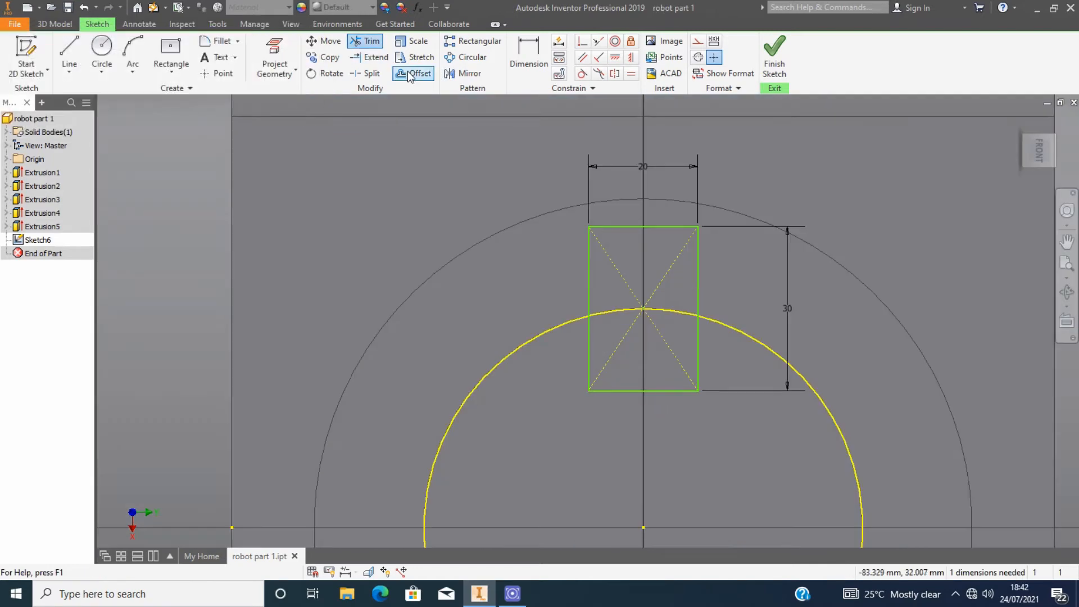
click(697, 353)
click(592, 336)
key(Return)
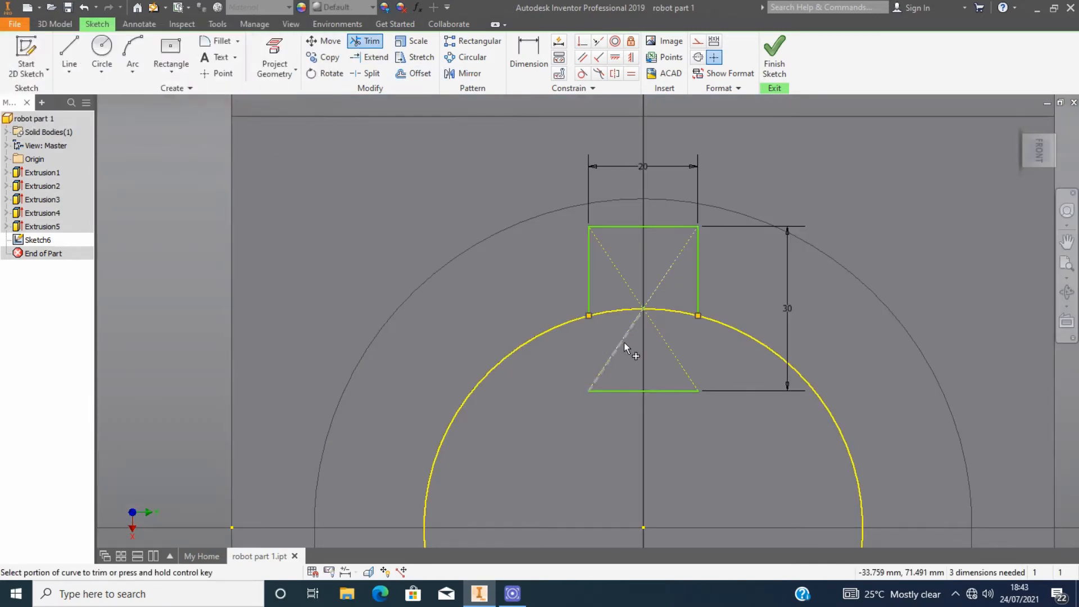
Step: Delete the rectangle's leftover lower edge inside the inner circle
key(Escape)
click(675, 391)
key(Delete)
scroll(686, 296, up, 5)
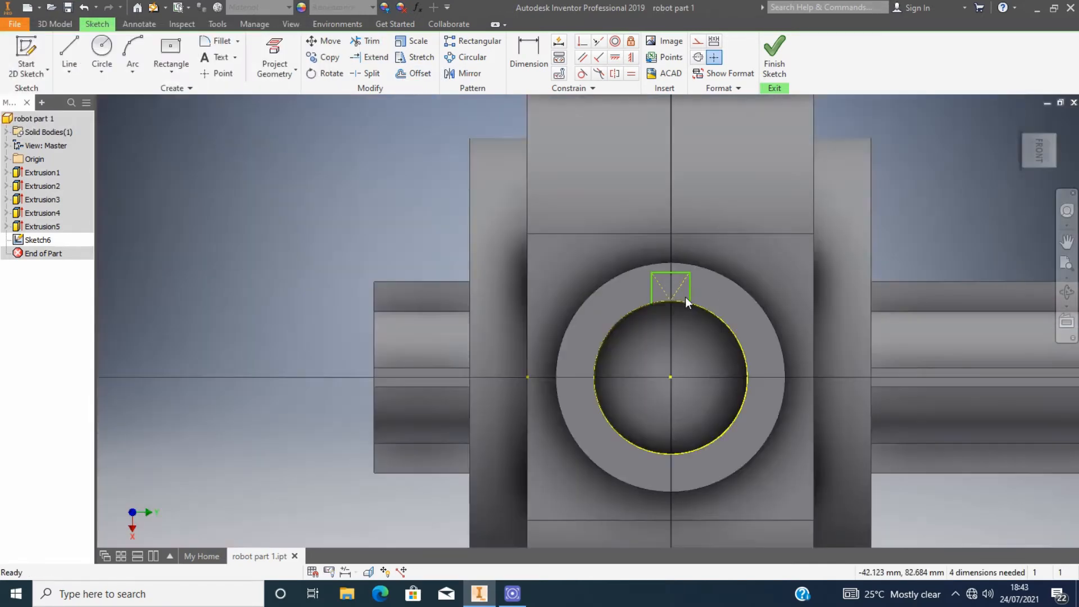
Step: Draw a circle from the ring's centre through the lower end of the notch's side, matching the inner edge
click(102, 48)
scroll(769, 375, down, 3)
click(583, 378)
click(618, 238)
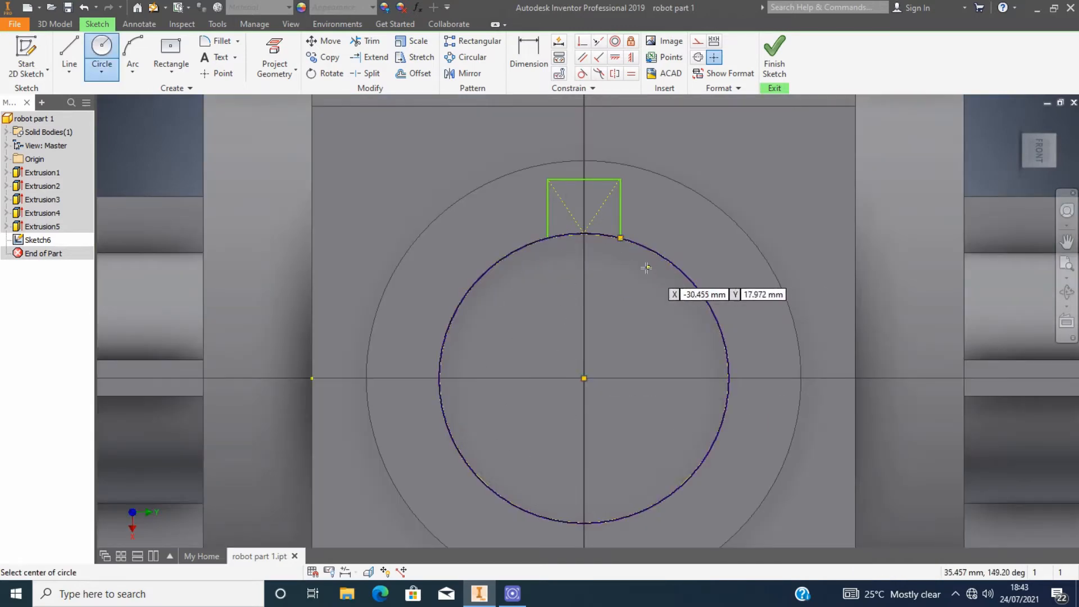
key(Escape)
scroll(618, 217, up, 2)
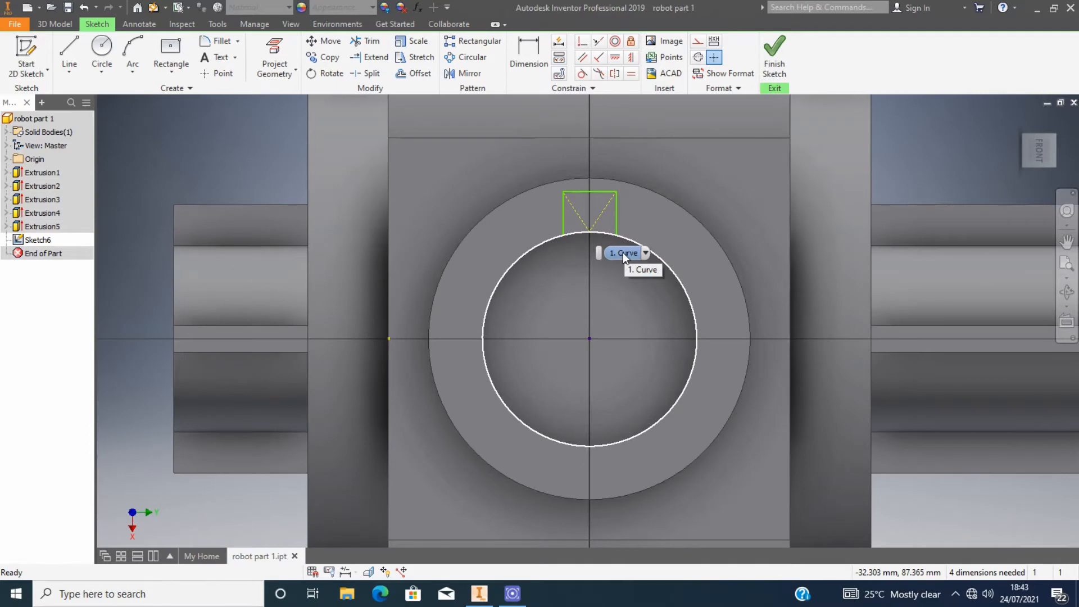
click(622, 252)
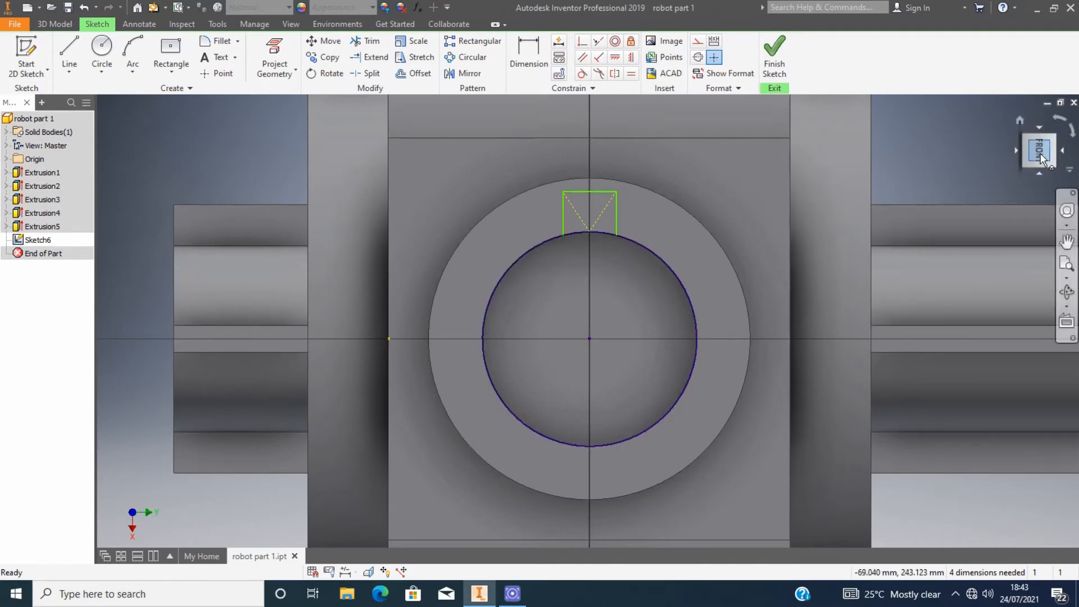
Step: Finish the sketch and set up an extrusion of the ring boss's inner circle outward, trying distances of 200, 100 and 300 mm
click(1014, 118)
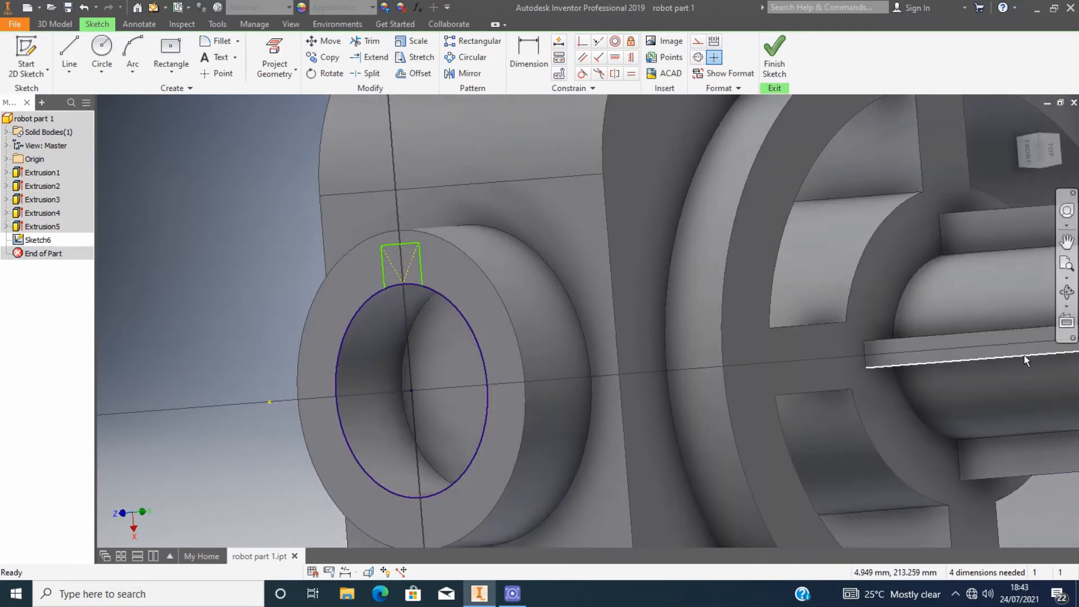
mouse_move(1025, 356)
scroll(733, 366, up, 3)
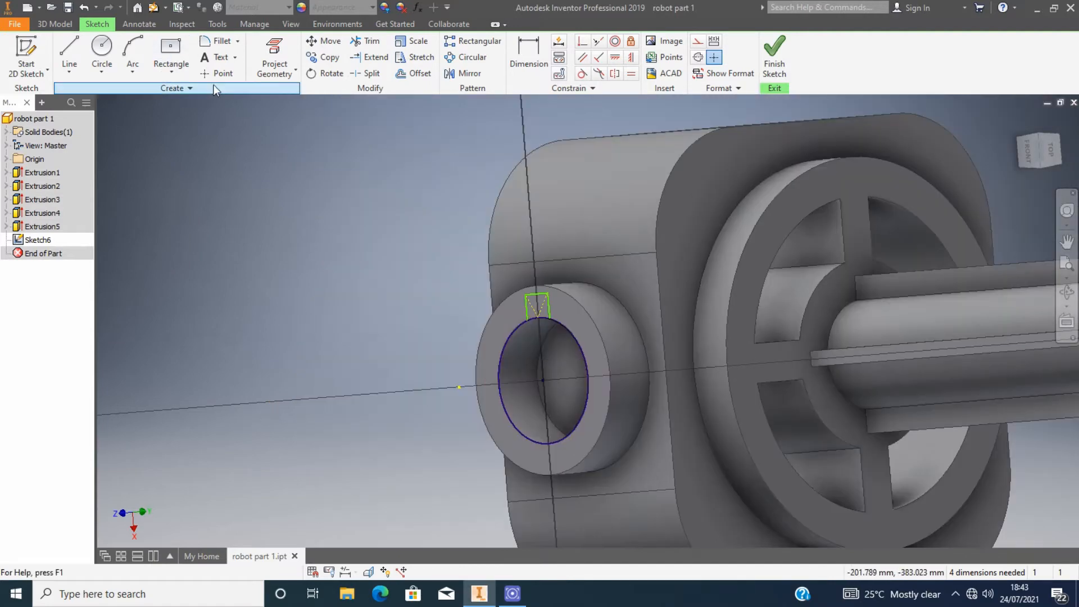
click(774, 57)
click(113, 56)
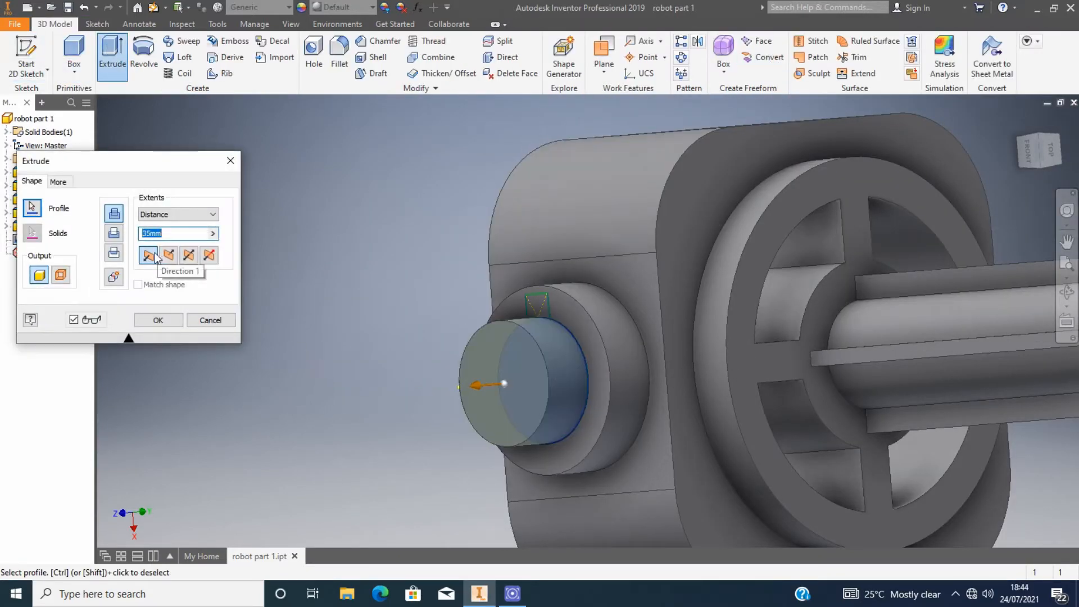
text(50)
key(BackSpace)
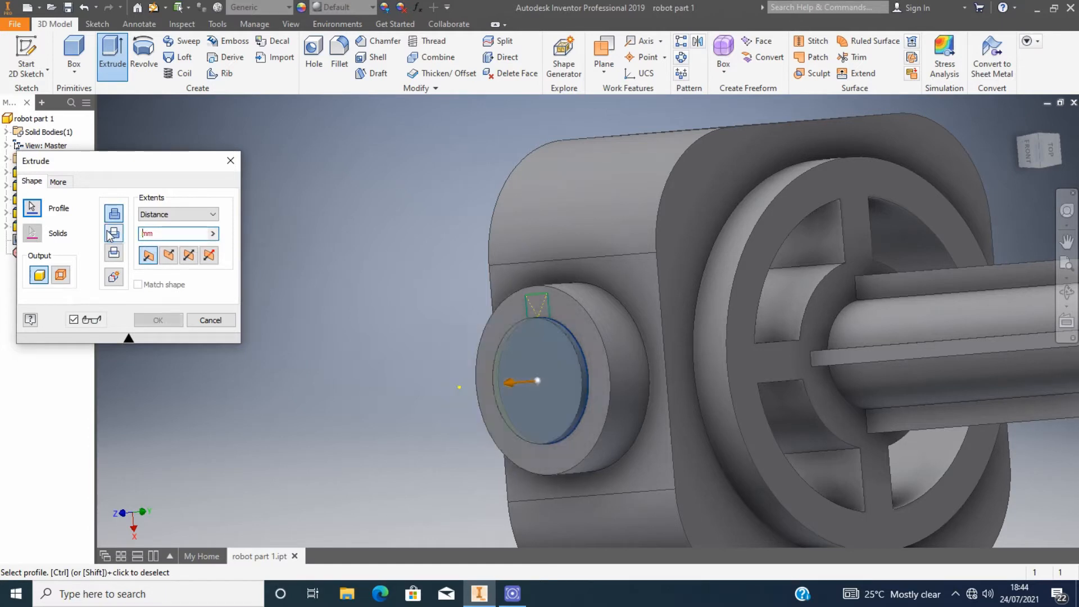
text(00)
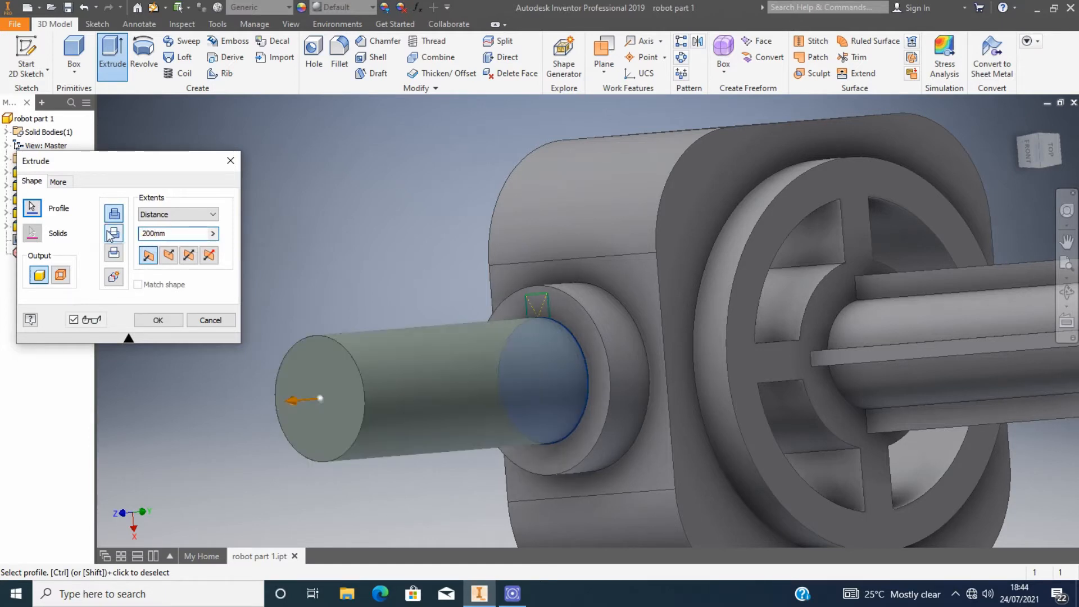
drag(154, 233, 136, 239)
text(100)
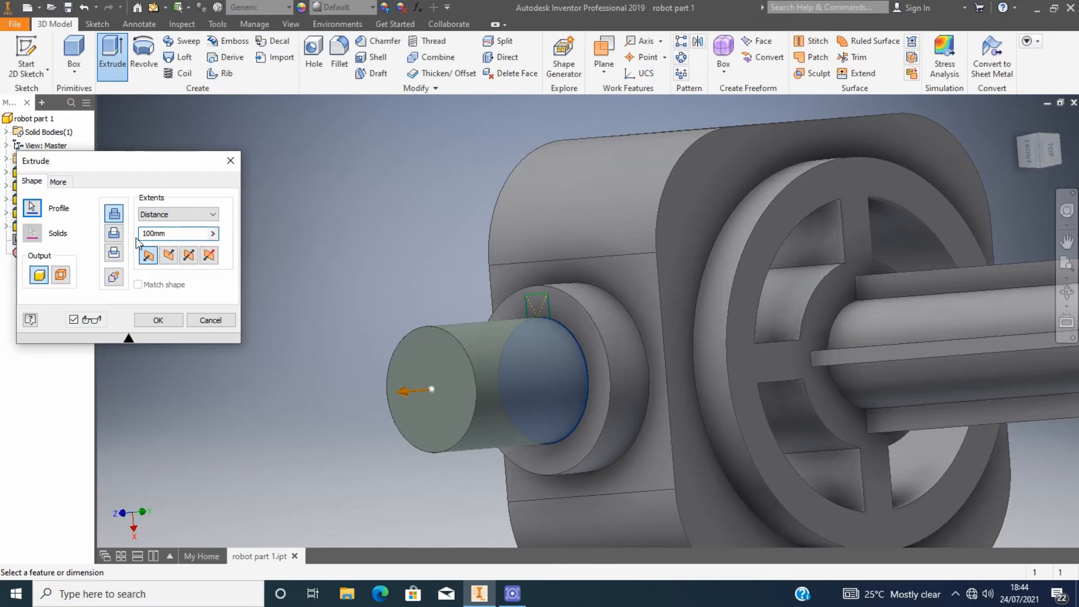
key(BackSpace)
text(2)
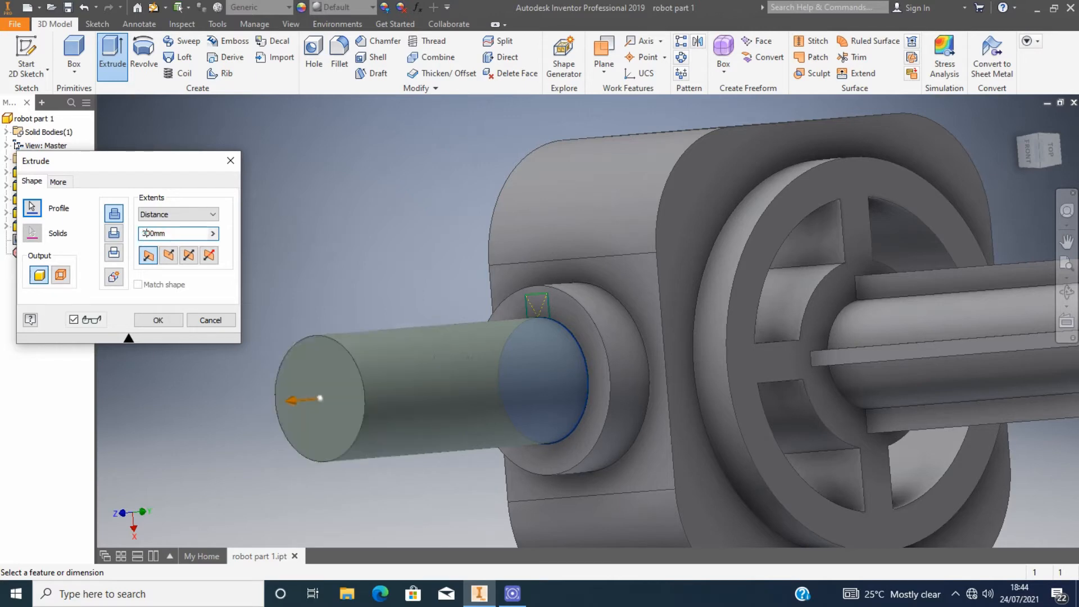
drag(1037, 150, 964, 174)
scroll(899, 184, up, 5)
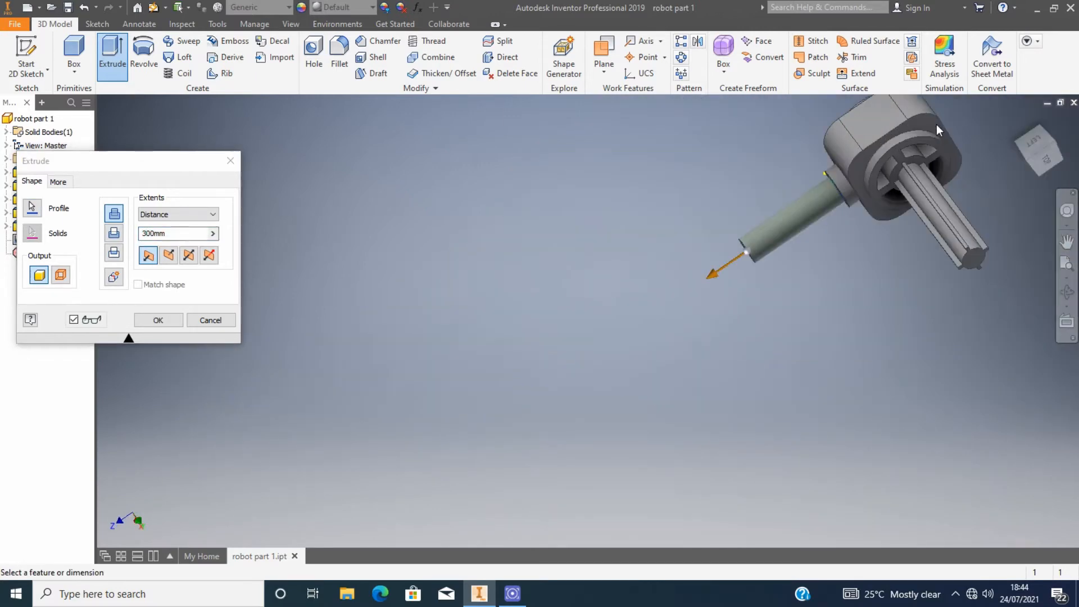
Step: Set the extrusion distance to 400 mm and create the round side rod
click(148, 234)
key(BackSpace)
text(4)
mouse_move(1040, 153)
mouse_down()
mouse_move(1034, 169)
mouse_move(1039, 135)
mouse_up()
click(158, 321)
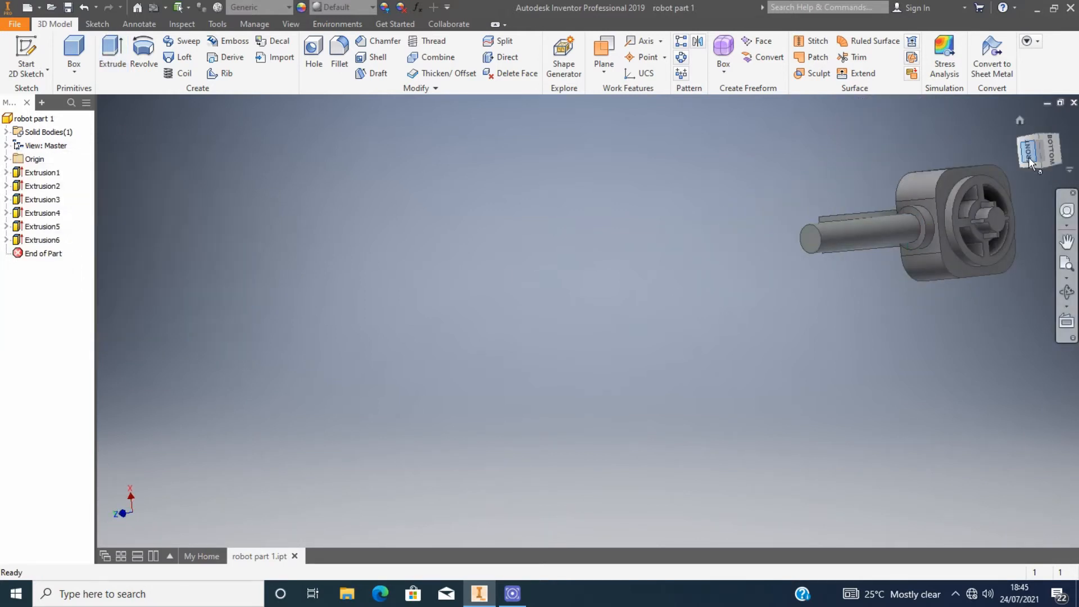
click(1029, 157)
click(1038, 126)
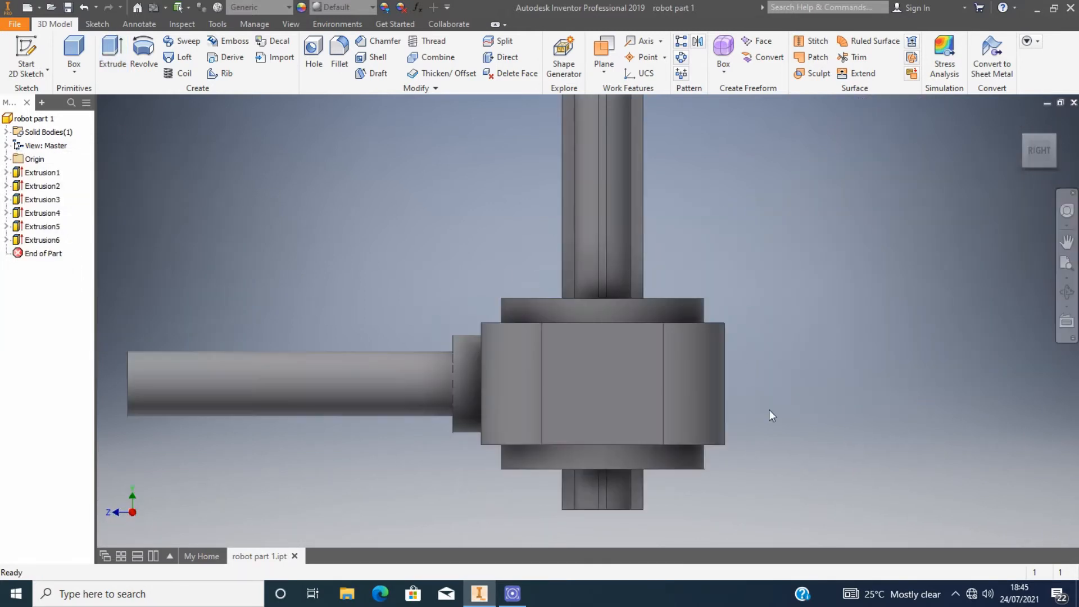
scroll(769, 415, up, 3)
click(494, 406)
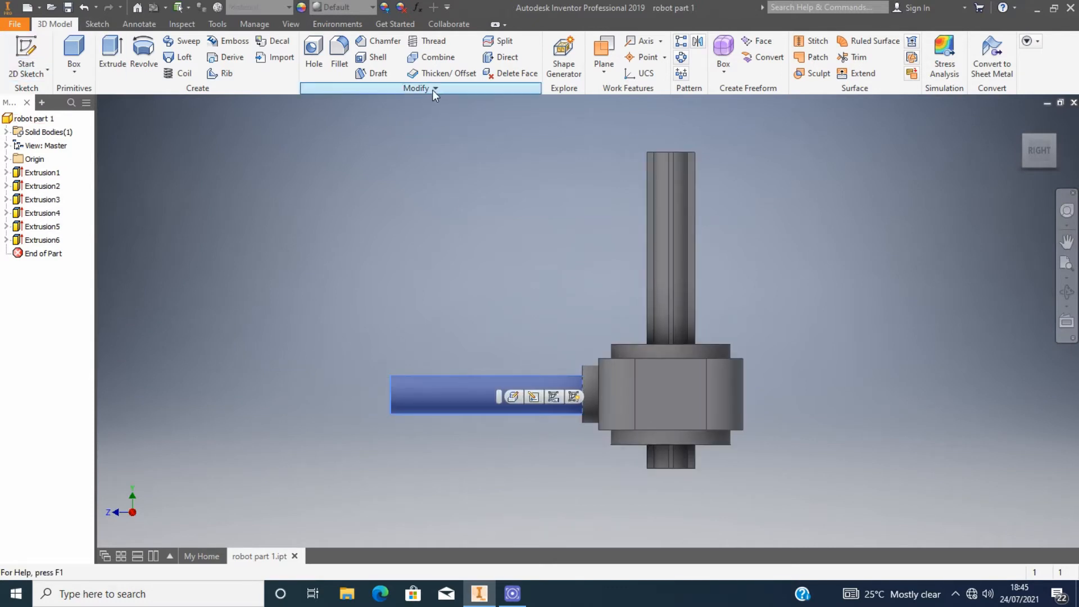
click(297, 225)
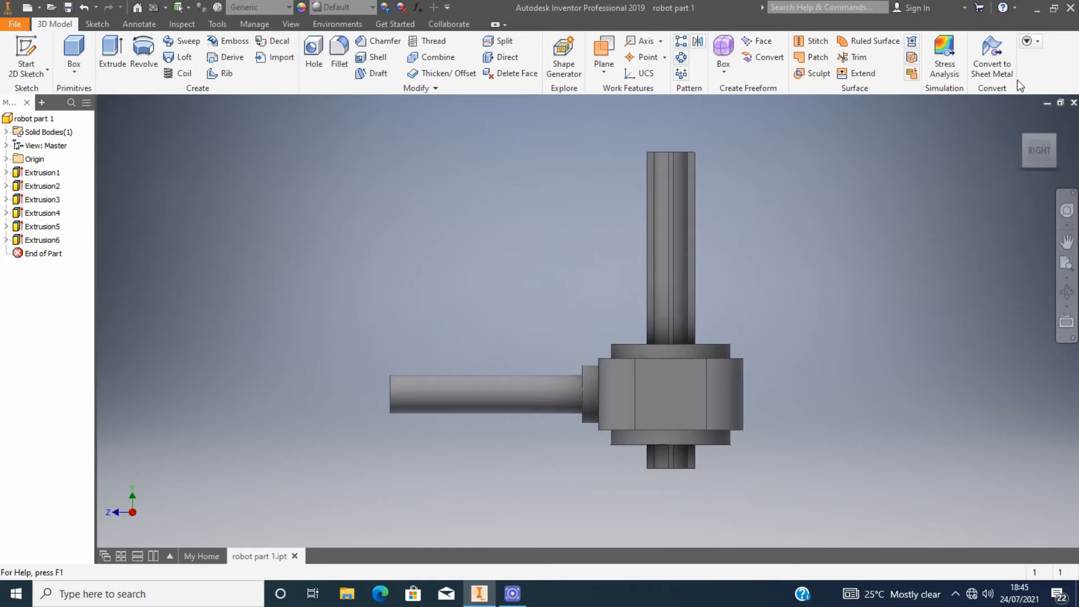
Step: Try to circular-pattern the side rod about the central shaft's axis, with the shaft extrusion added to the selected features
click(697, 43)
click(680, 57)
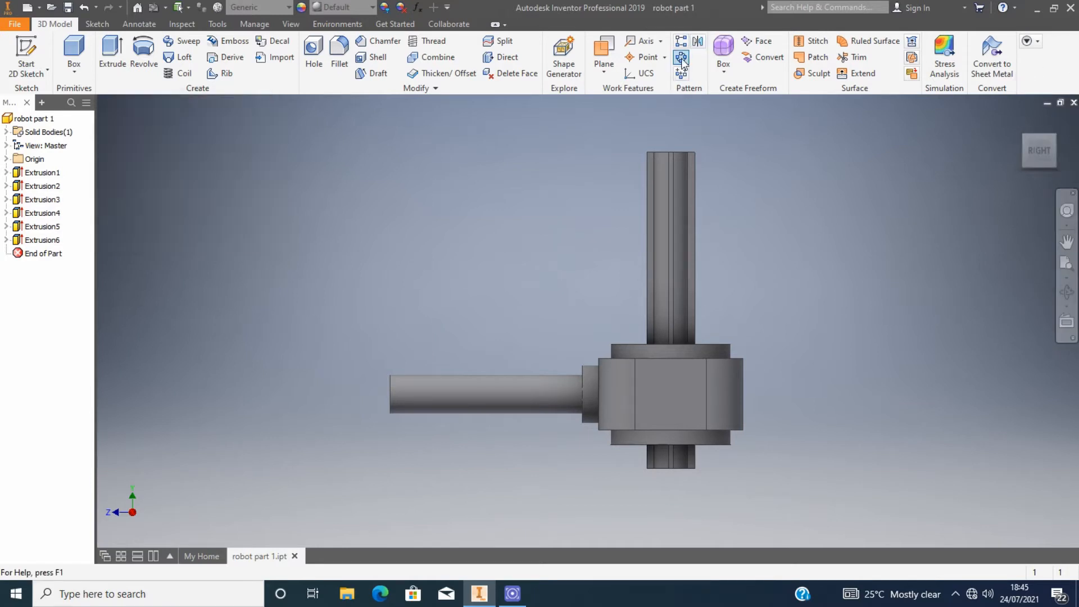
click(1037, 174)
click(565, 308)
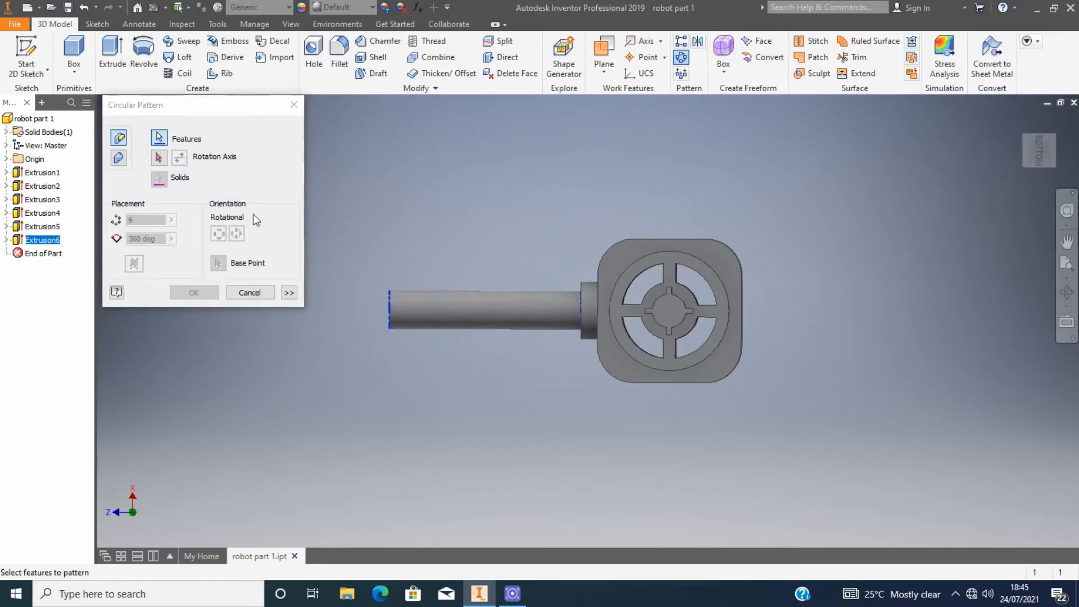
click(159, 158)
scroll(666, 311, up, 2)
scroll(663, 306, down, 2)
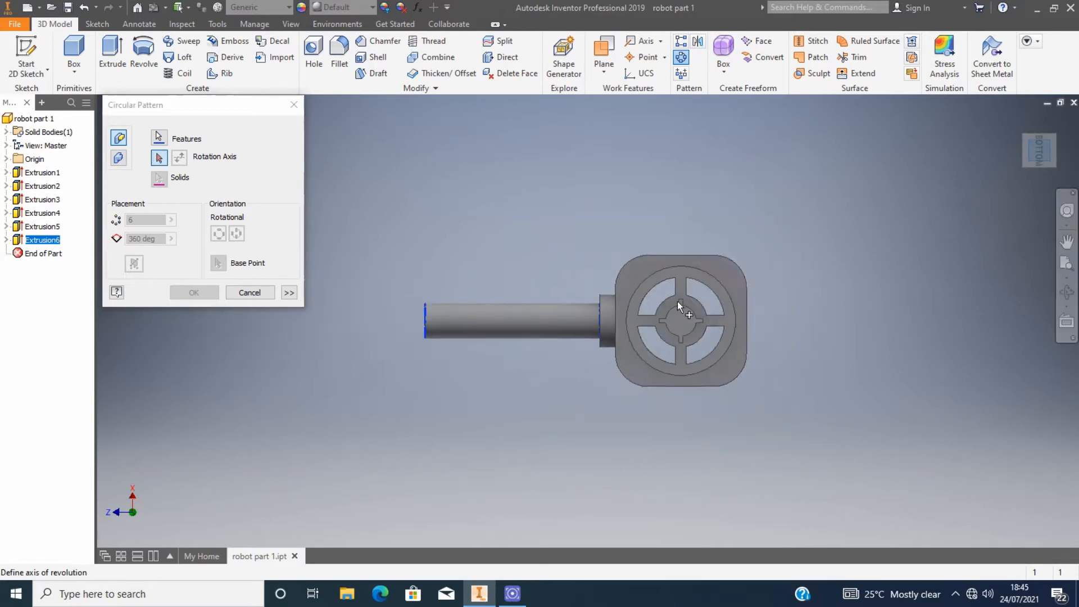
scroll(663, 309, up, 3)
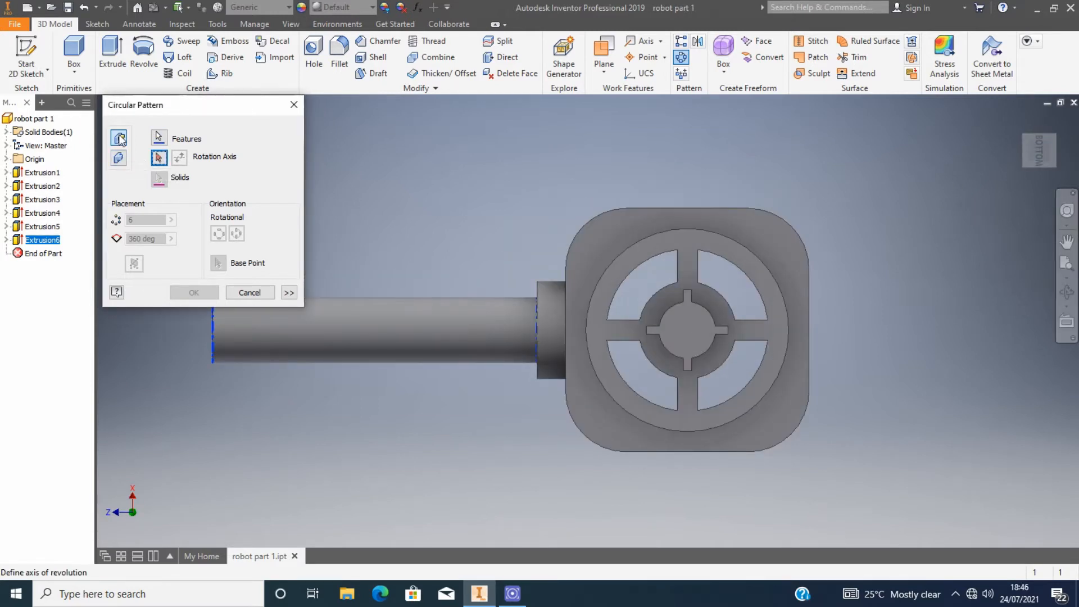
click(118, 158)
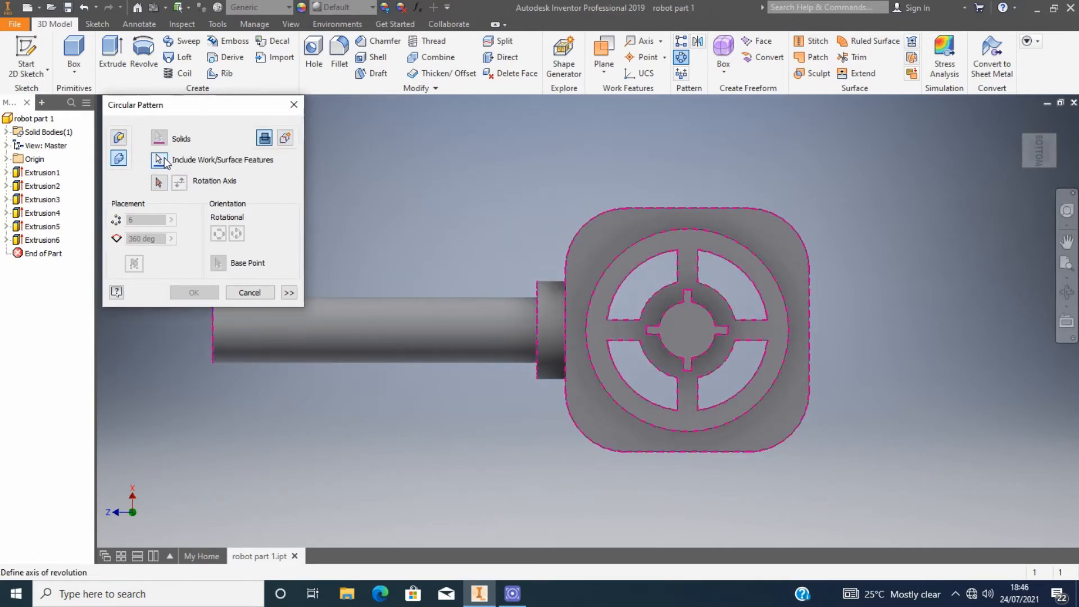
scroll(694, 324, down, 3)
click(119, 137)
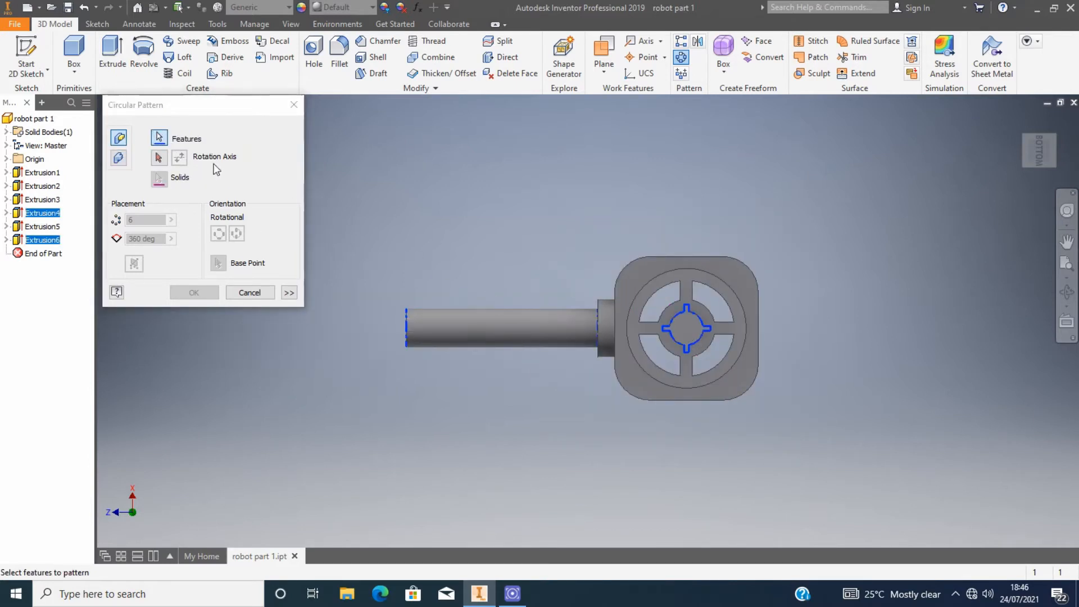
click(155, 140)
click(156, 137)
click(159, 157)
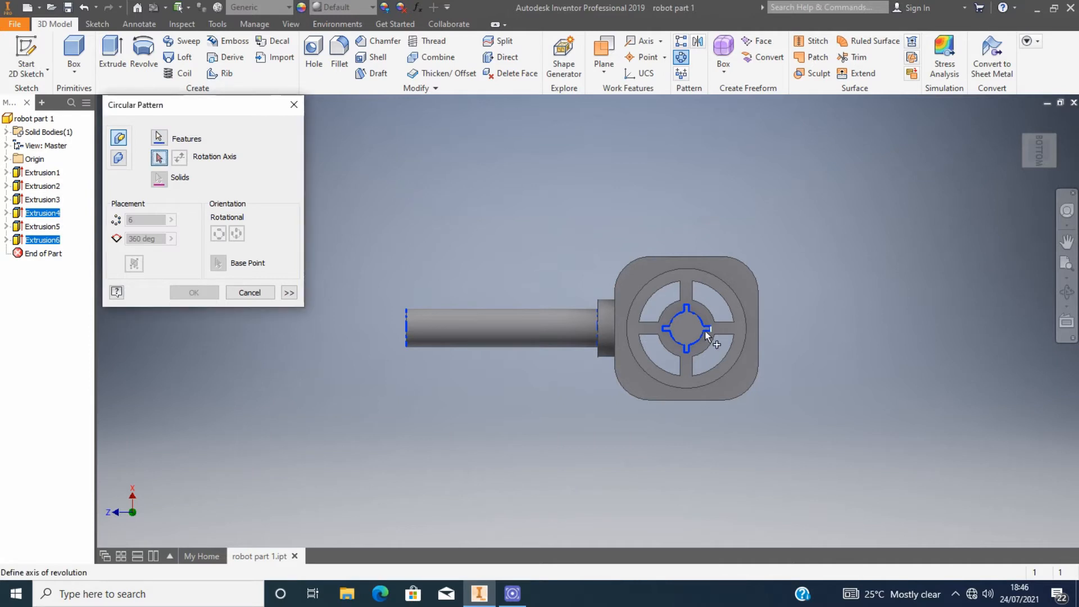
key(Escape)
click(681, 57)
click(475, 335)
click(159, 157)
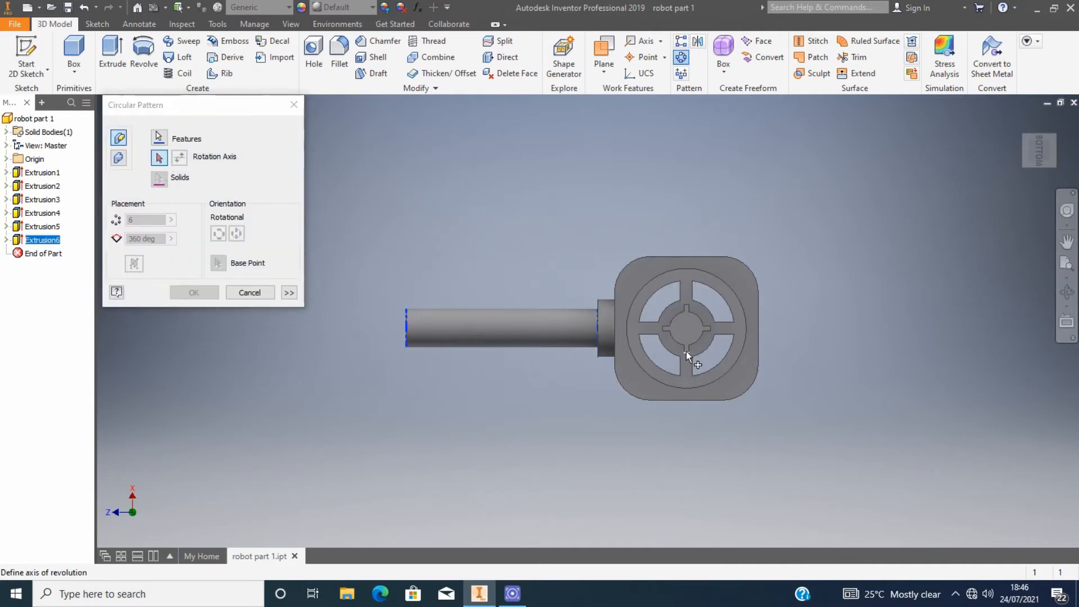
scroll(686, 352, up, 5)
scroll(682, 301, down, 2)
click(294, 104)
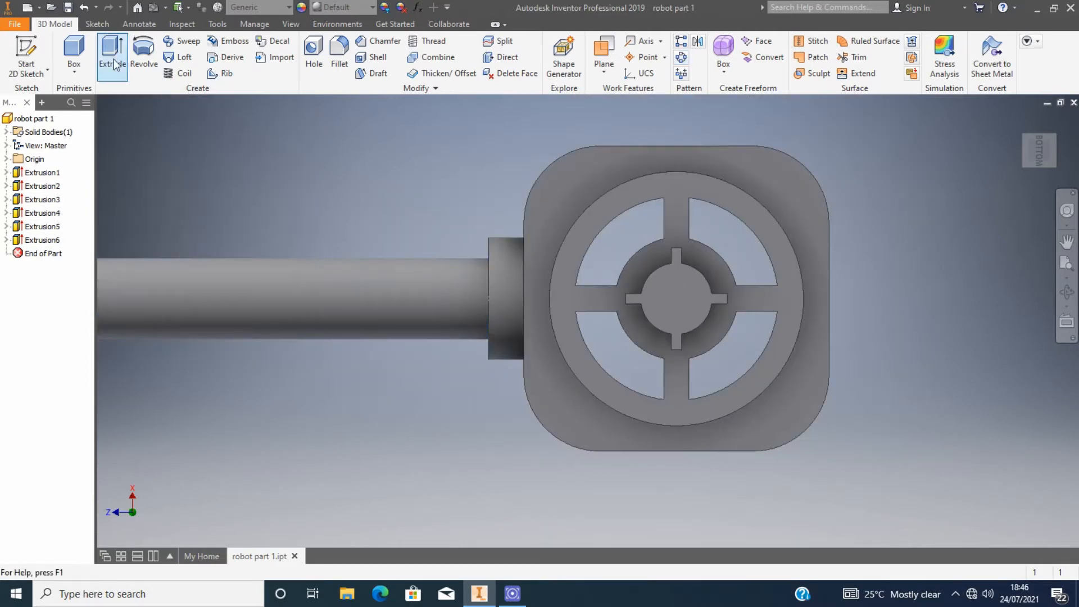
Step: Sketch a circle on the end face of the central shaft, centred on it and matching its round edge, and finish the sketch
click(25, 56)
click(673, 298)
click(102, 53)
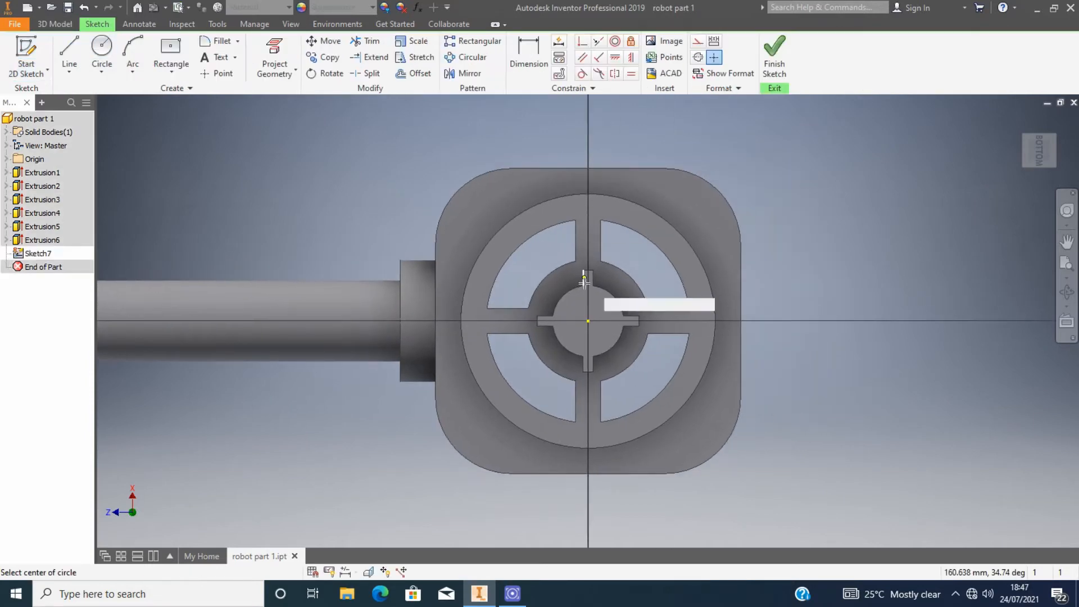
click(589, 320)
click(622, 310)
click(774, 56)
Step: Try a circular pattern of the side rod with 4 occurrences over 360 degrees, taking the rotation axis at the central shaft
click(393, 301)
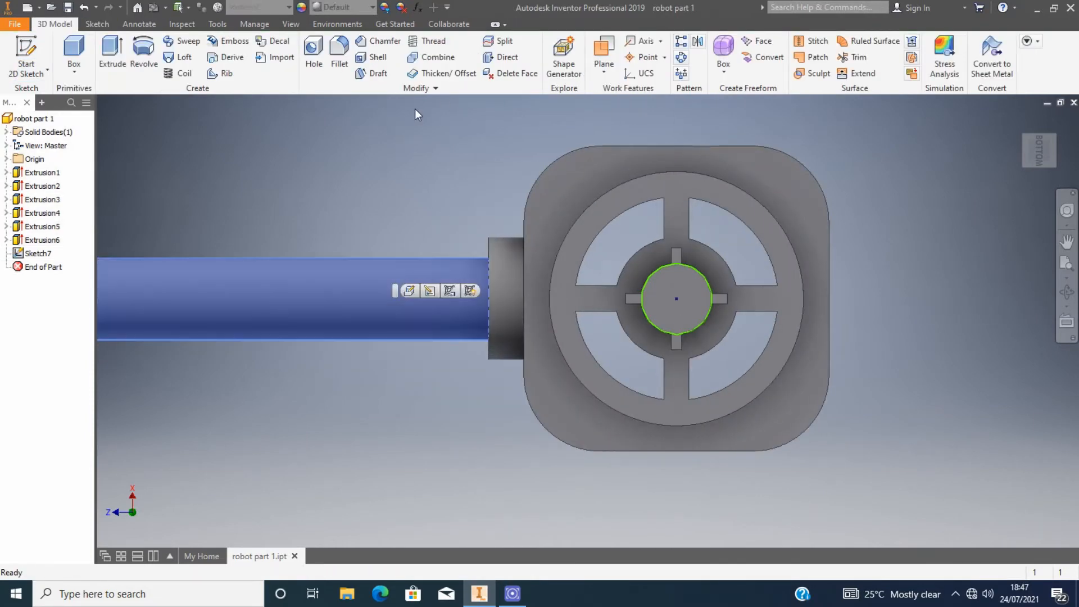
scroll(415, 109, down, 2)
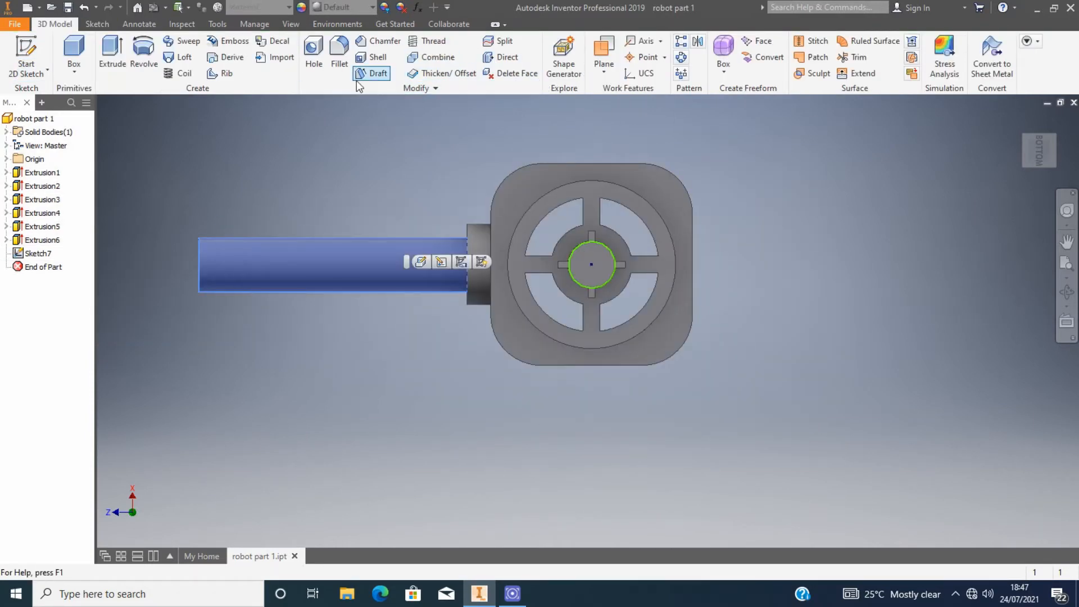
click(681, 57)
click(160, 159)
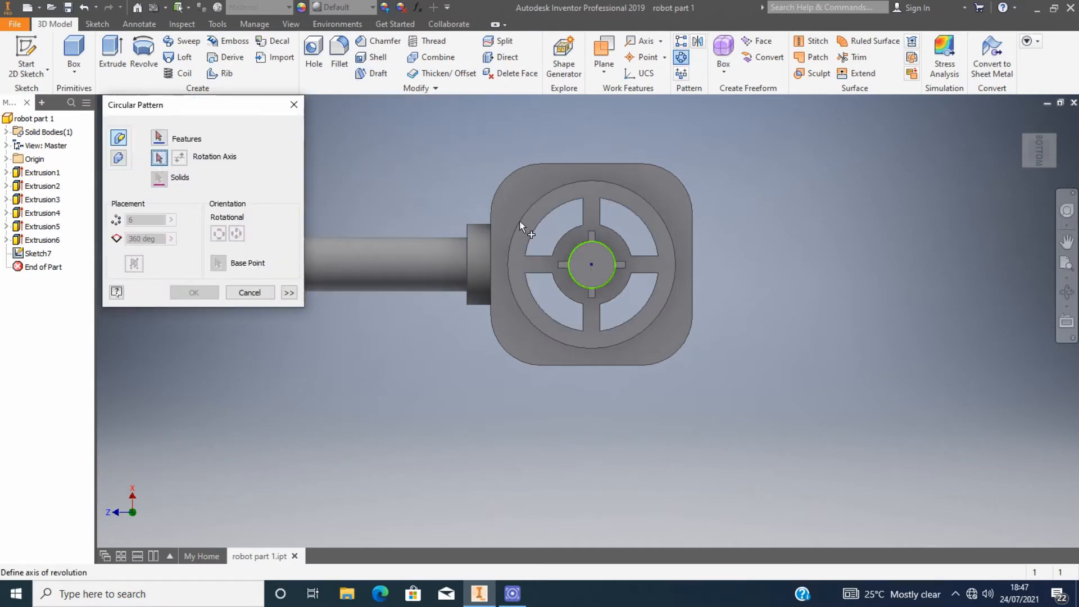
click(592, 270)
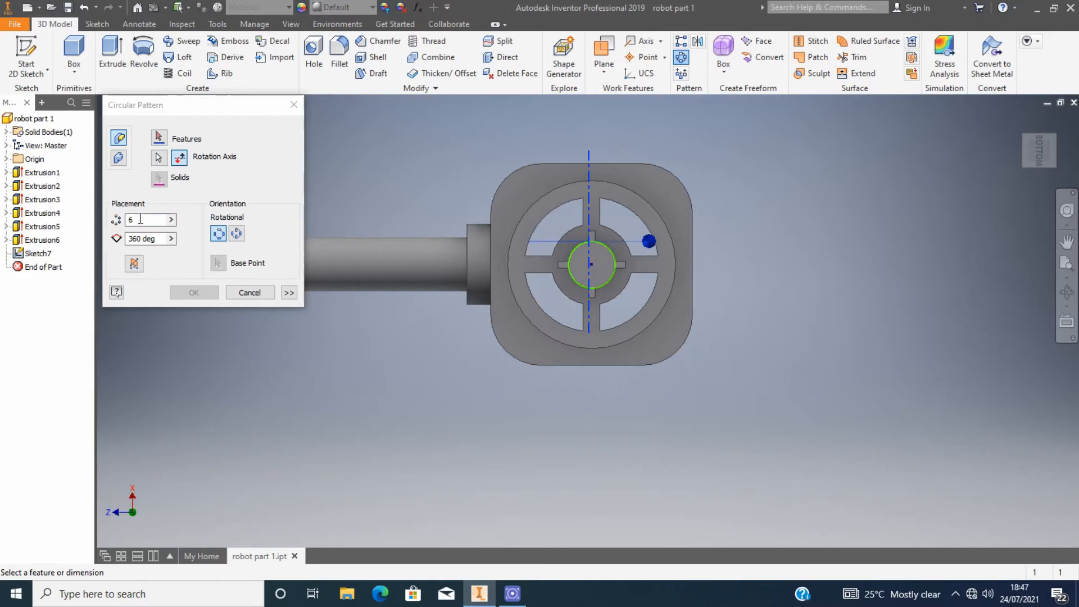
click(413, 254)
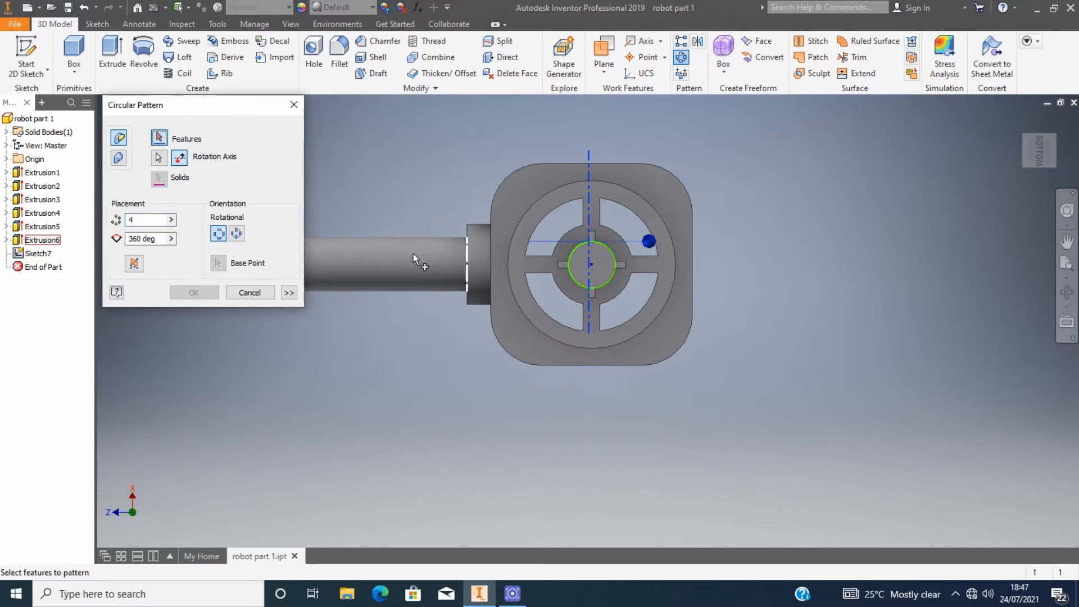
scroll(413, 254, up, 3)
key(Escape)
Step: Try again to circular-pattern the side rod, picking a different rotation axis at the central shaft
key(Return)
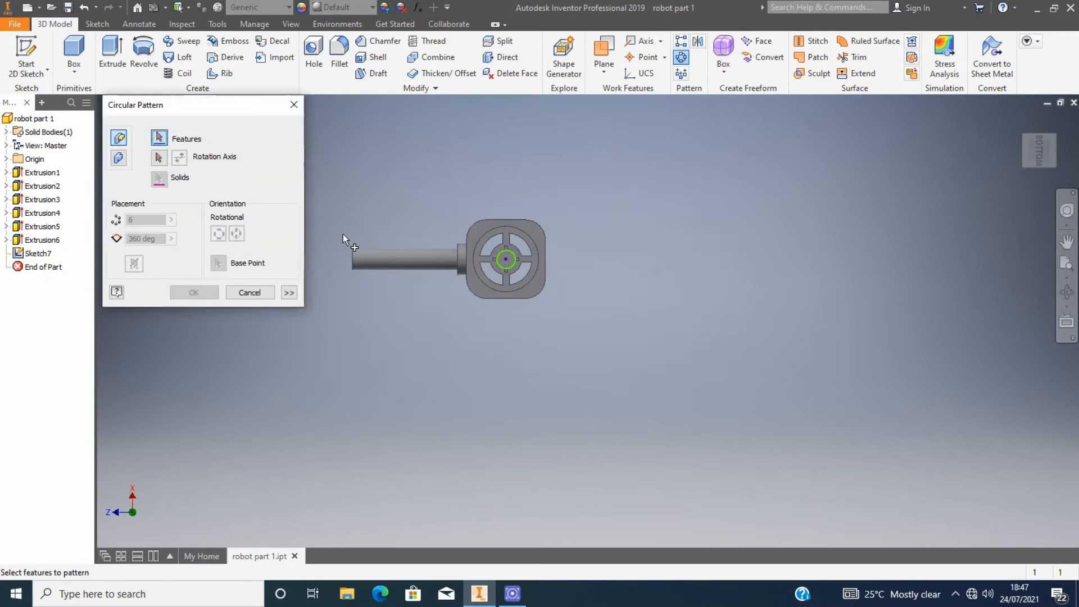
scroll(343, 249, down, 3)
click(337, 247)
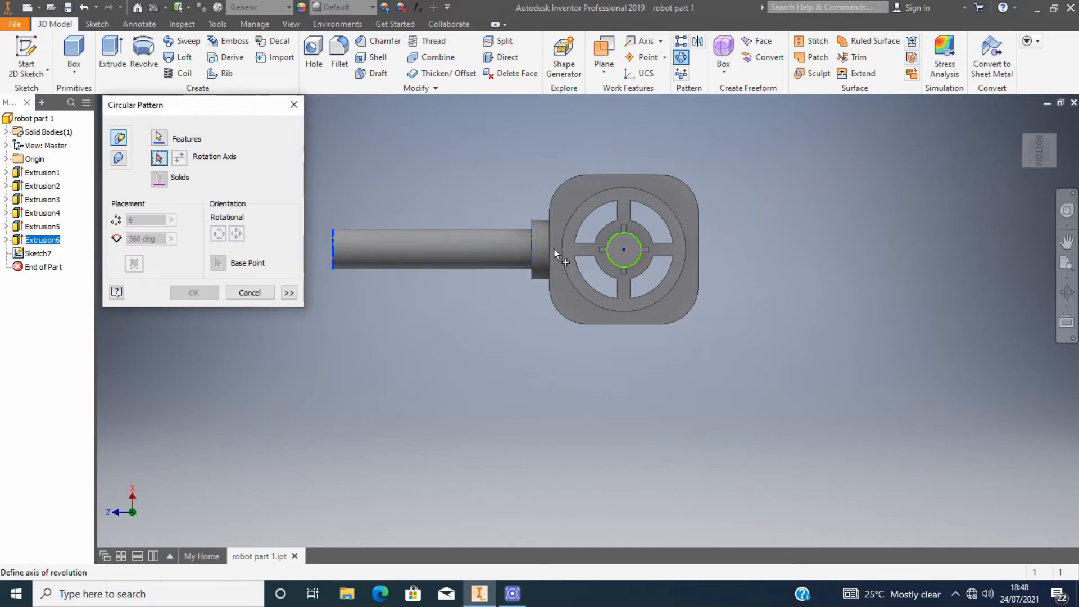
click(617, 260)
scroll(630, 290, up, 2)
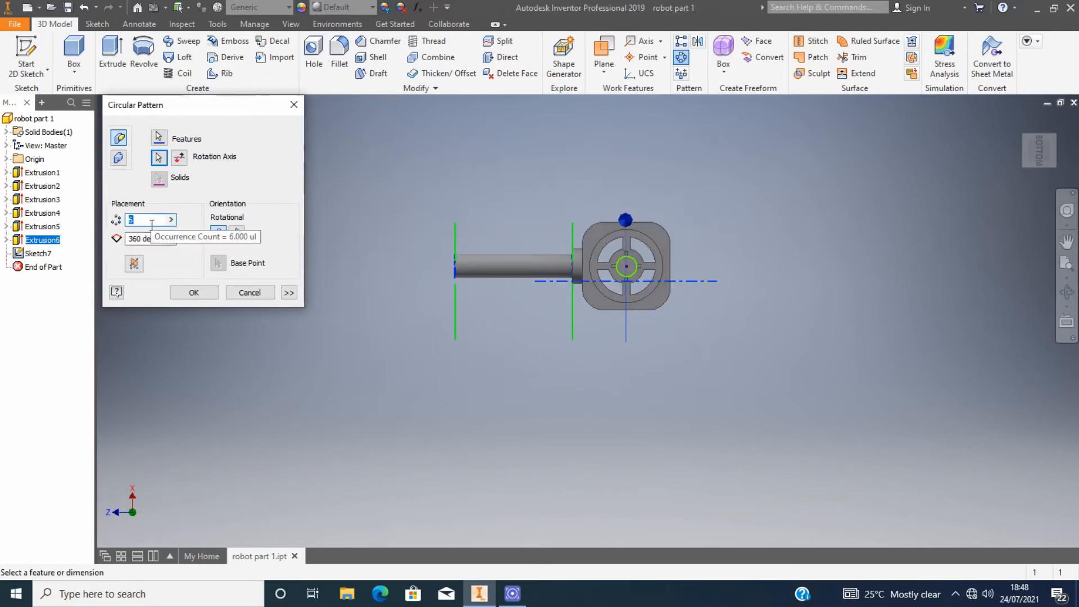
scroll(644, 253, up, 5)
scroll(644, 254, down, 6)
scroll(676, 268, up, 2)
key(Escape)
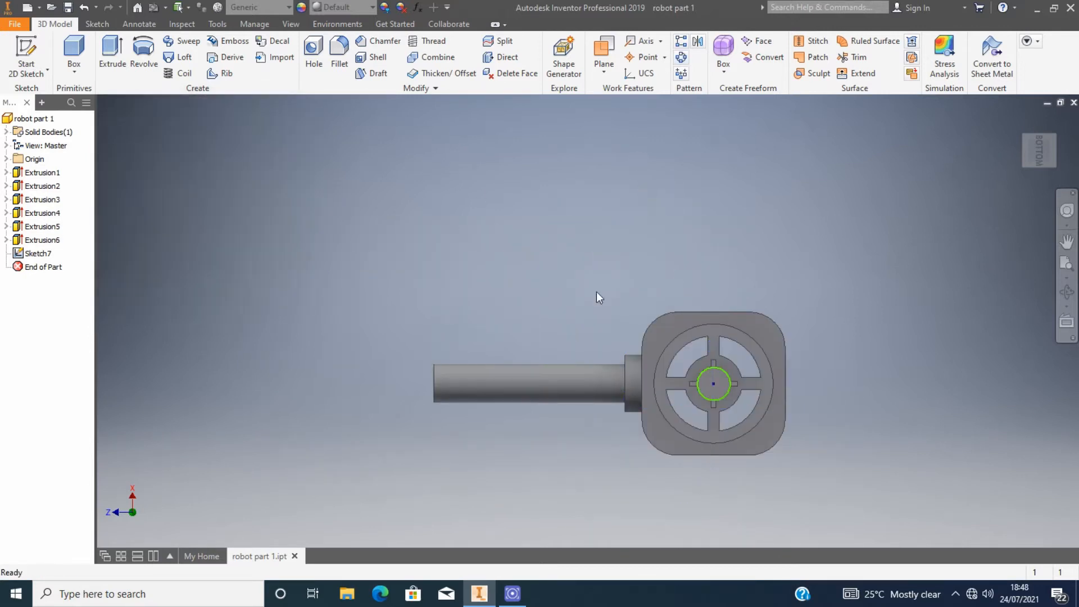
Step: Start a sketch on the side rod's end face and draw a 175 mm diameter circle centred on the rod
click(1021, 151)
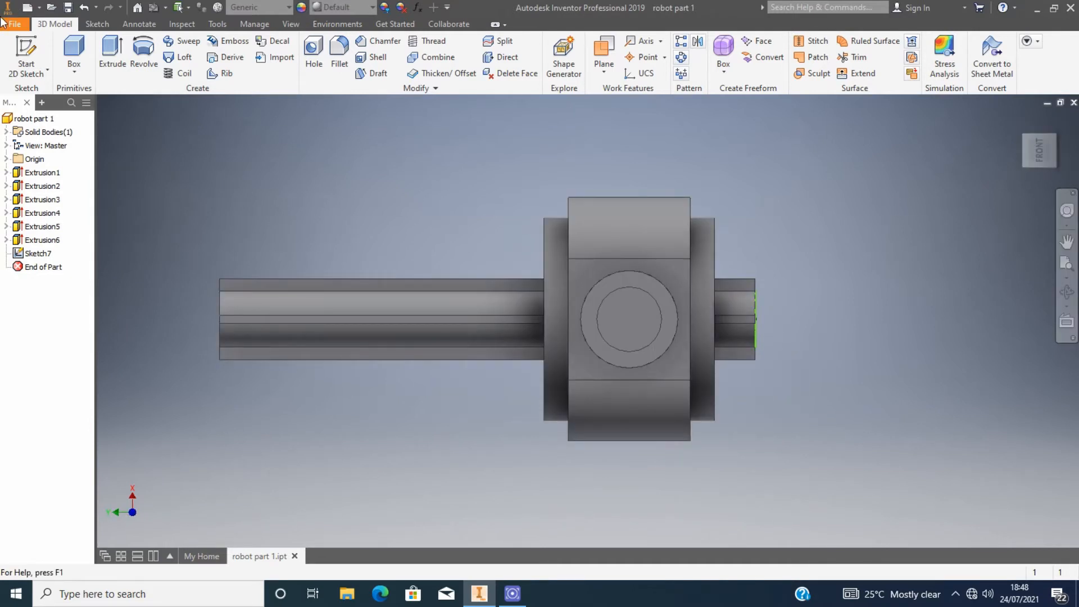
click(121, 55)
click(26, 53)
click(613, 313)
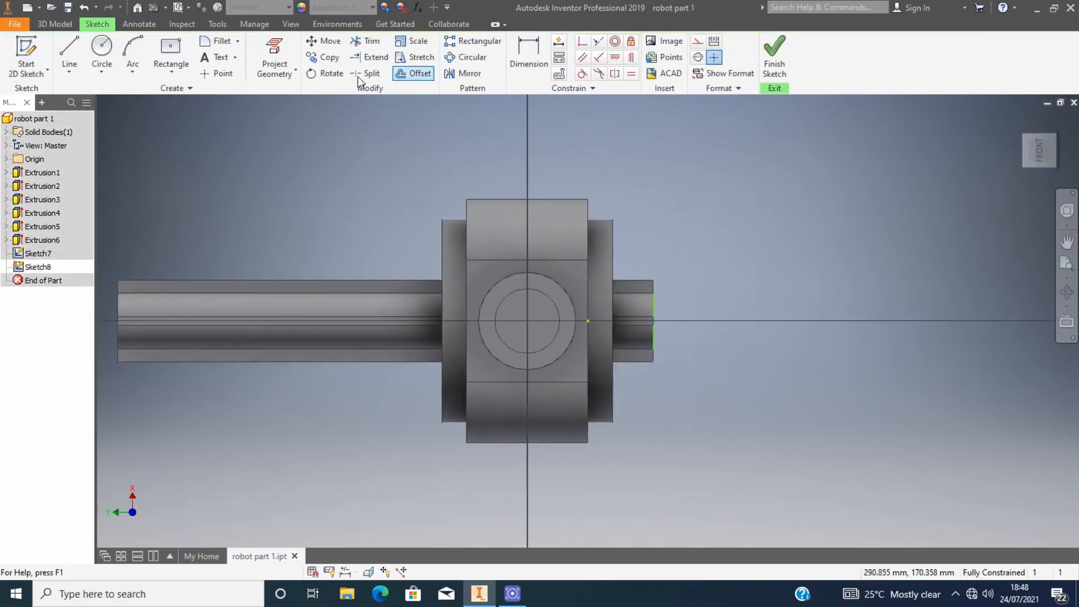
key(c)
click(527, 321)
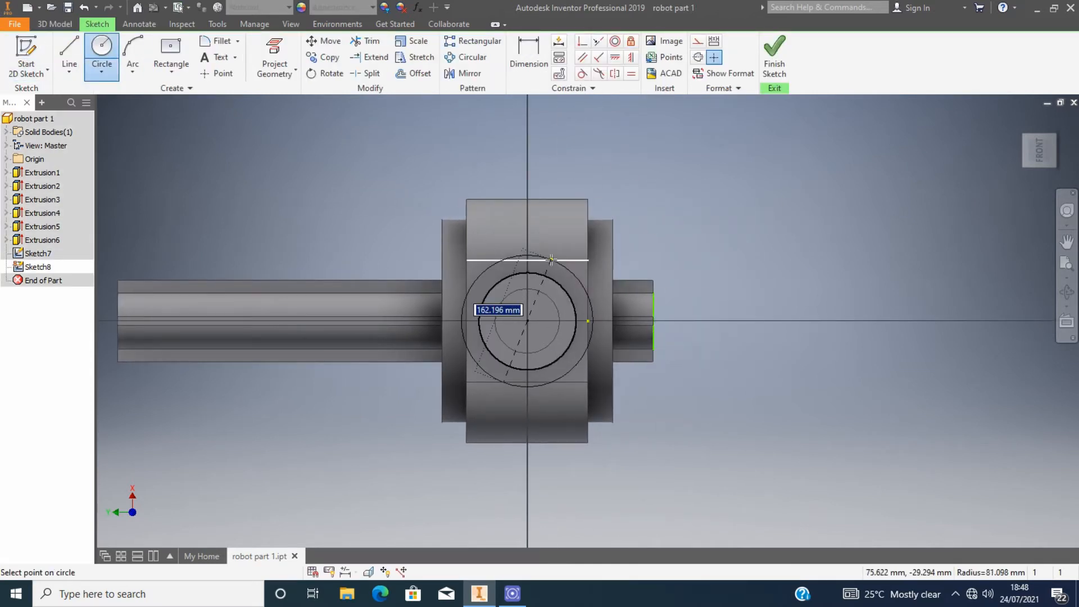
text(175)
key(Return)
mouse_move(1031, 163)
mouse_down()
mouse_move(1039, 151)
mouse_move(1029, 160)
mouse_up()
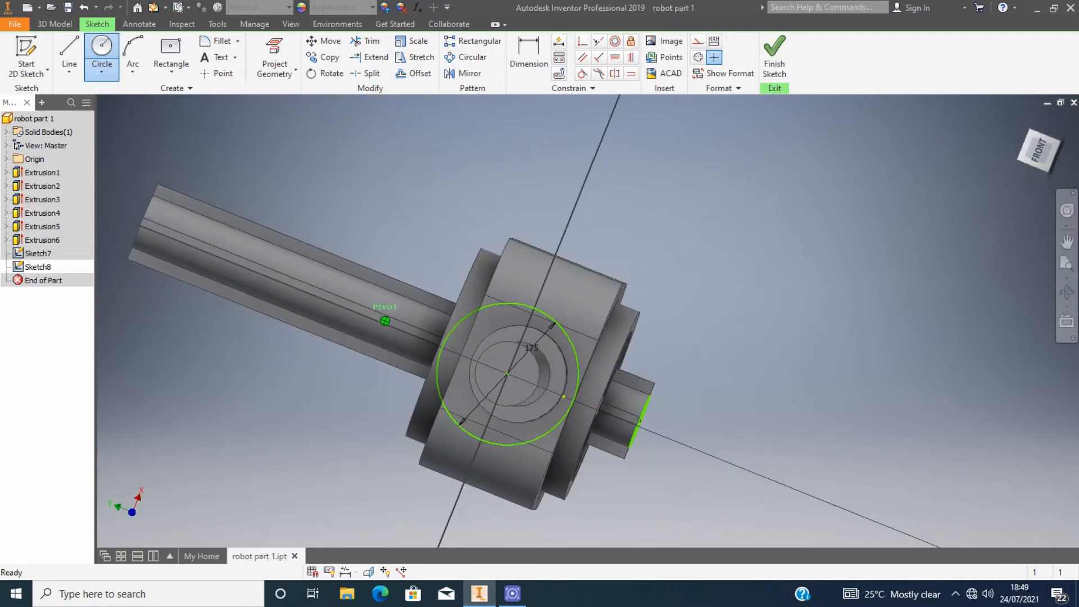
Step: Try to draw a circle over the inner round edge on the rod's end face and constrain it concentric with that edge
click(1039, 151)
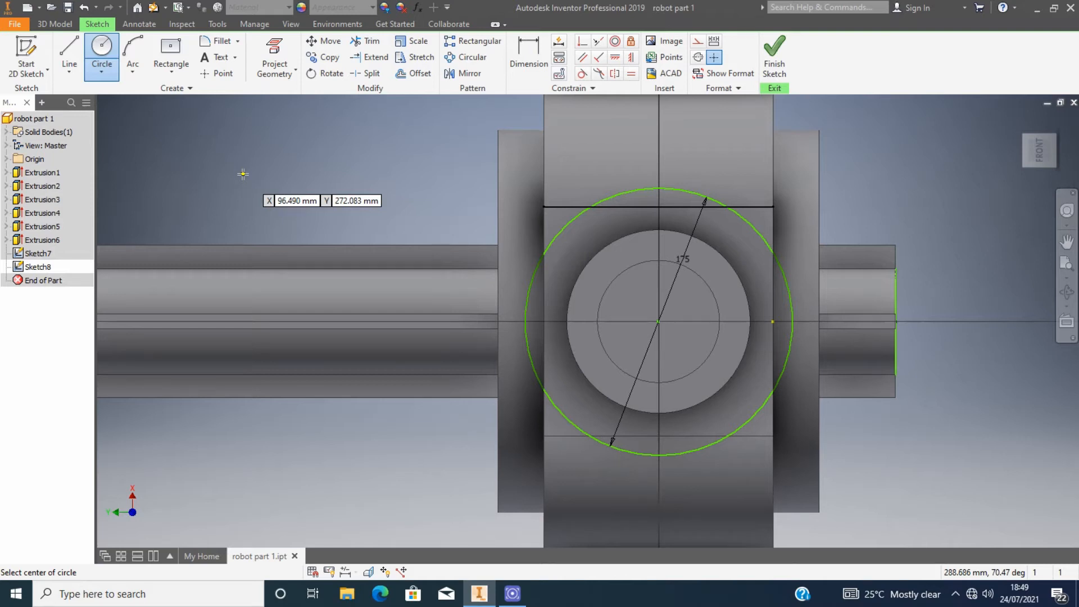
click(658, 321)
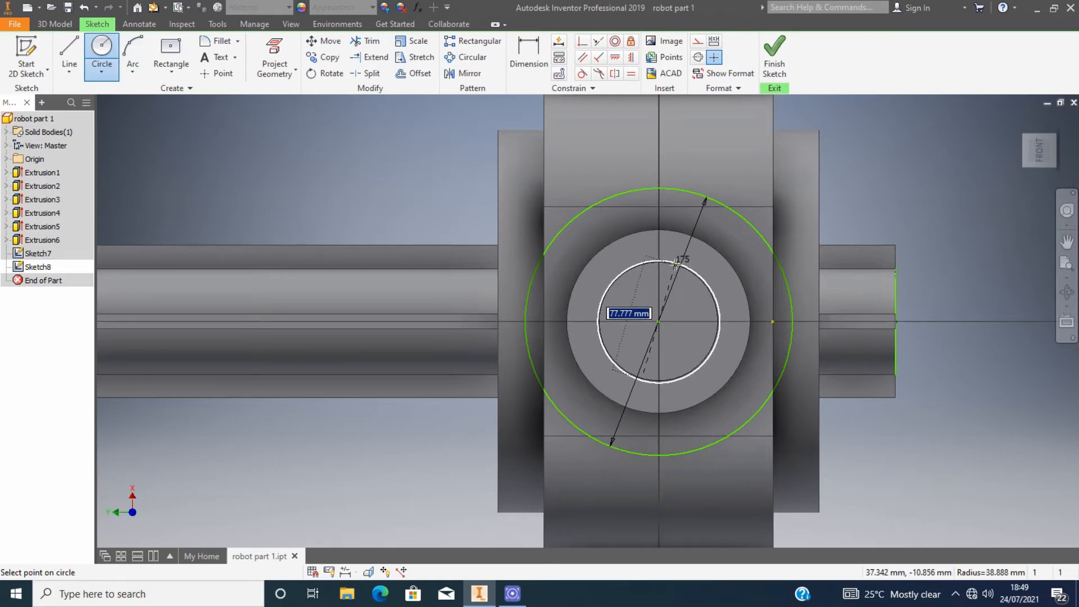
click(598, 321)
click(597, 44)
click(688, 272)
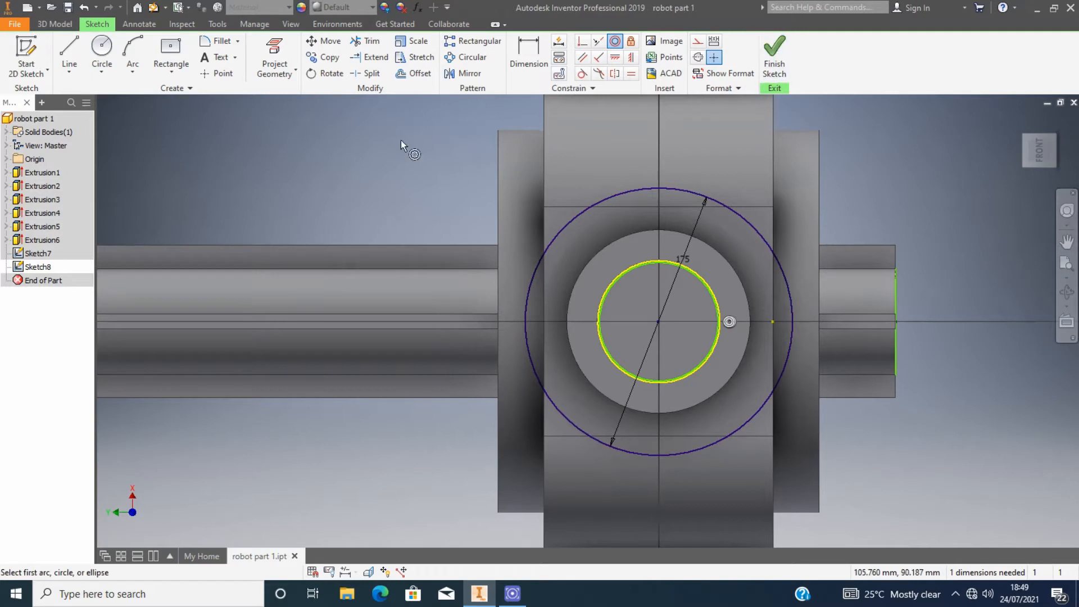
scroll(646, 265, up, 5)
scroll(646, 265, down, 5)
click(665, 275)
Step: Draw a circle centred on the side rod that matches the inner round edge on its end face
key(c)
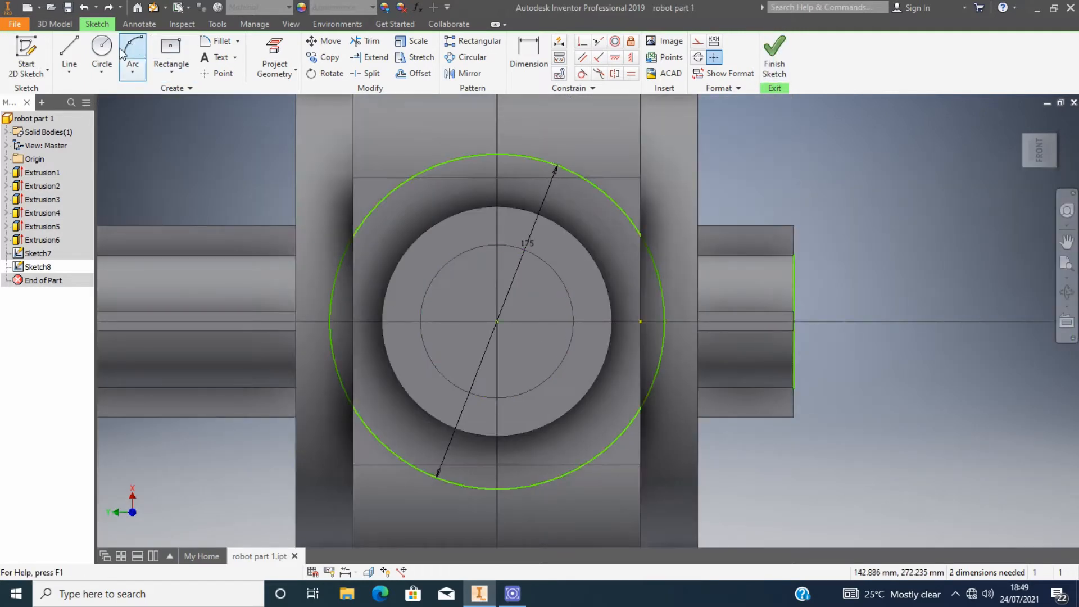
click(497, 321)
click(497, 245)
key(Escape)
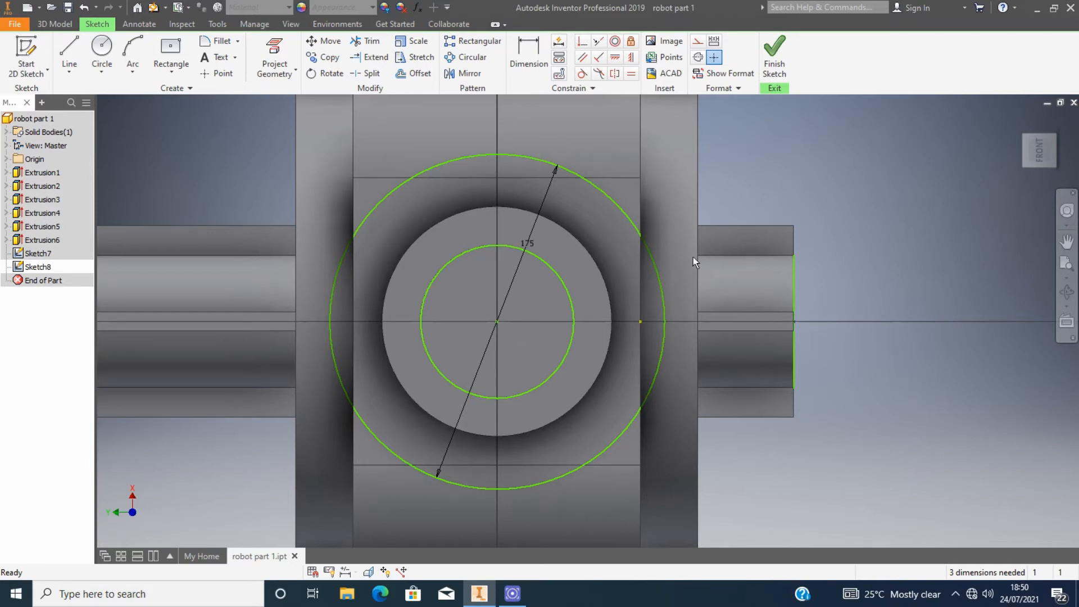
Step: Draw a 130 mm diameter circle around the side rod, sharing the centre of the 175 mm circle
key(c)
click(497, 322)
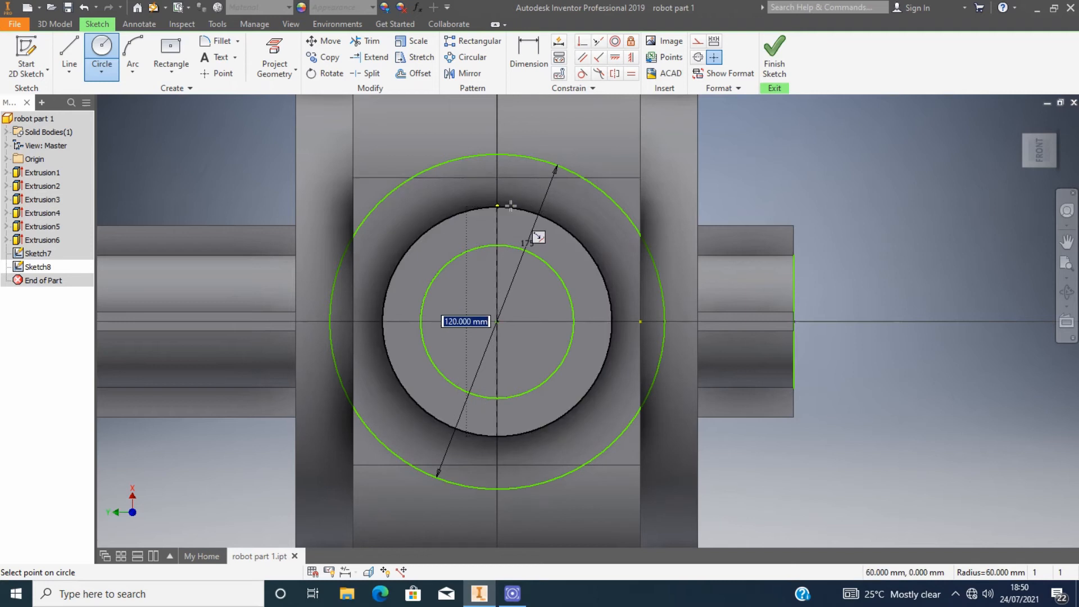
key(Return)
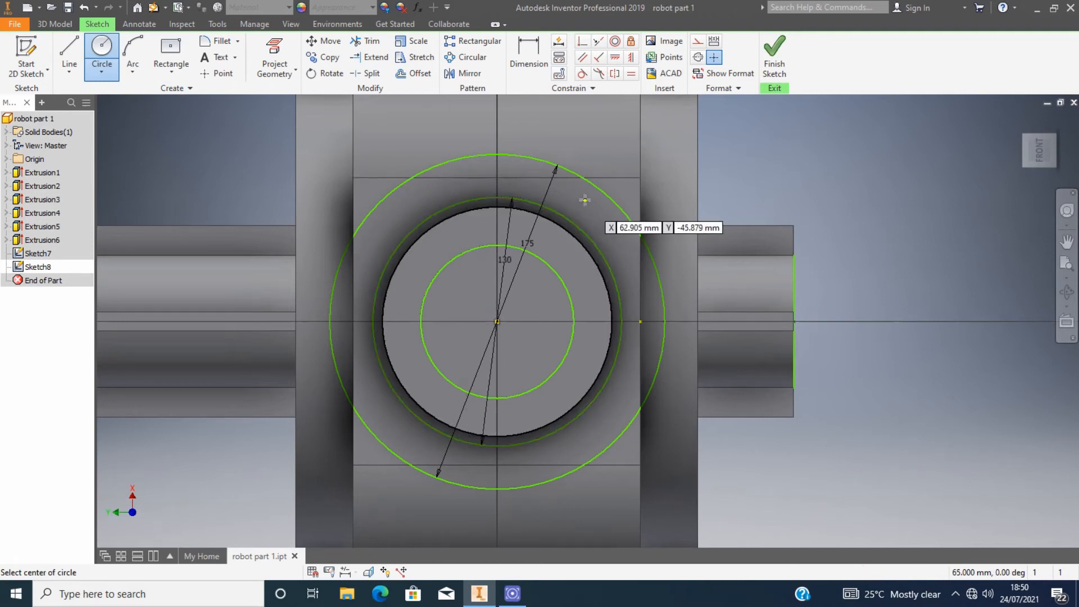
Step: Start a narrow centre-point rectangle centred on the uppermost point of the 175 mm circle, reaching towards the 130 mm circle
key(l)
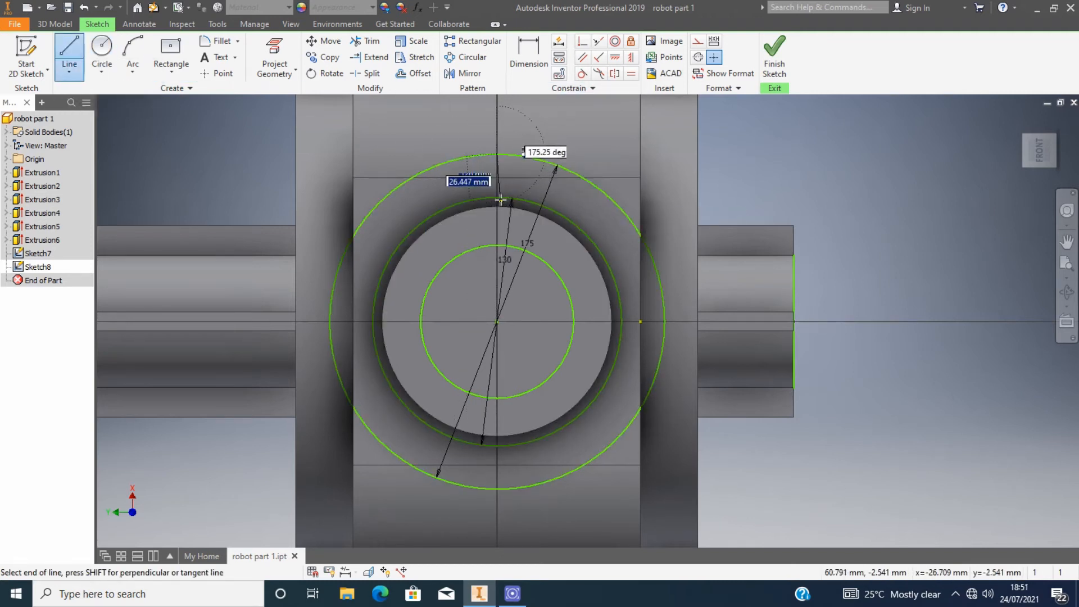
key(r)
scroll(495, 151, up, 3)
click(490, 148)
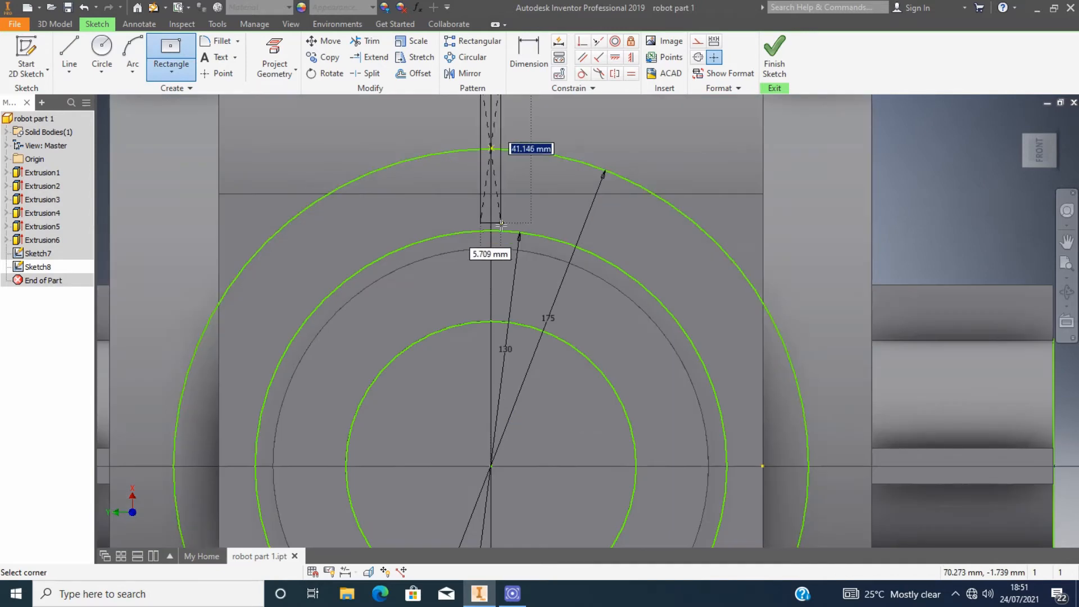
Step: Draw a rectangle 10 mm wide and 60 mm high centred on the top point of the 175 mm circle
scroll(494, 236, down, 2)
scroll(499, 233, up, 3)
scroll(499, 232, up, 2)
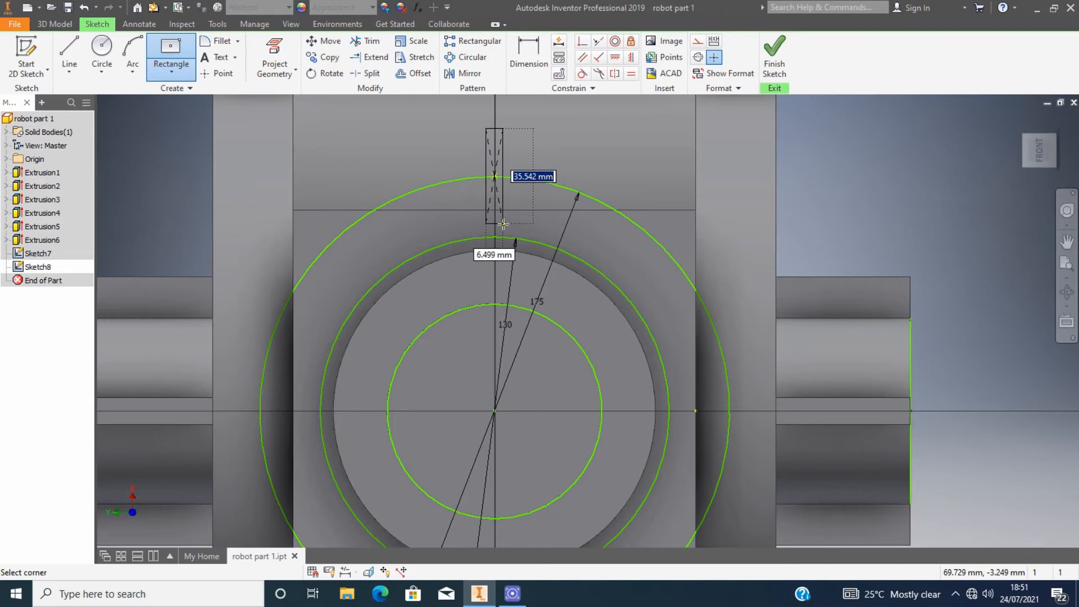
key(Tab)
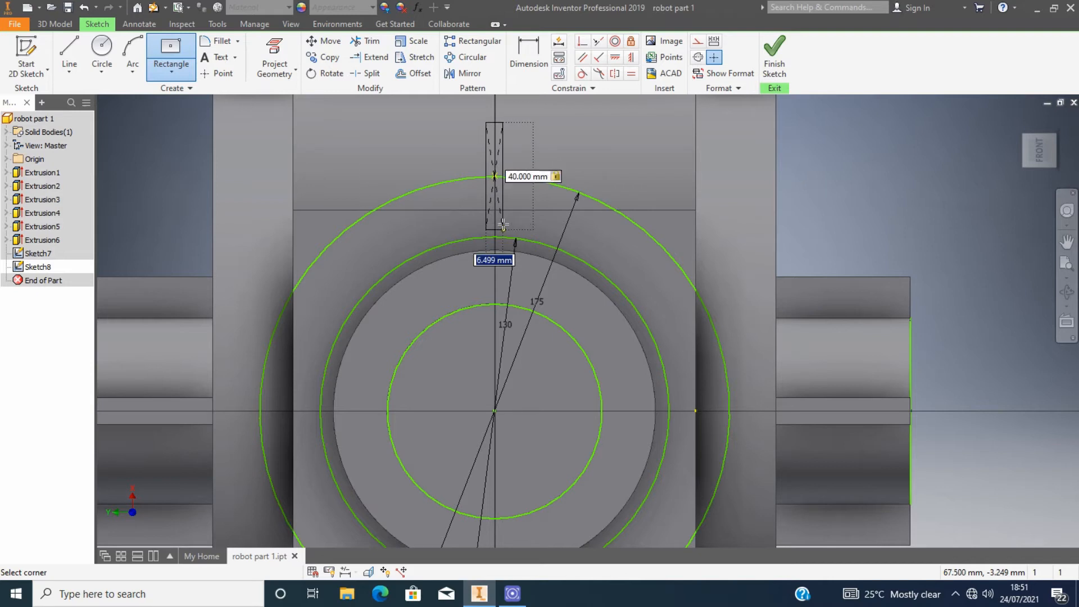
text(10)
key(Tab)
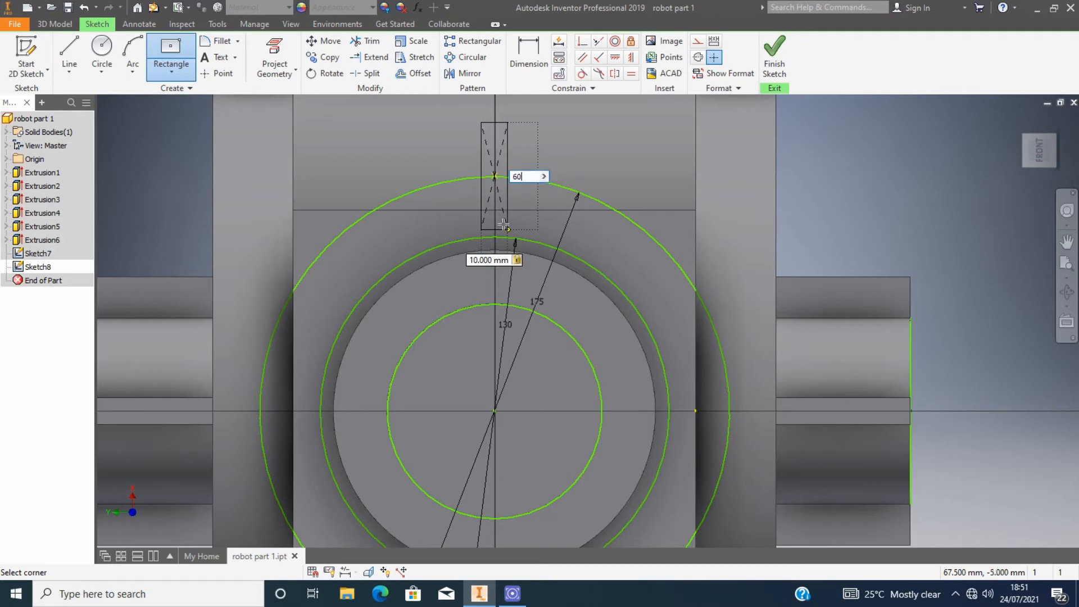
key(Return)
scroll(575, 189, down, 3)
key(Escape)
scroll(532, 182, up, 4)
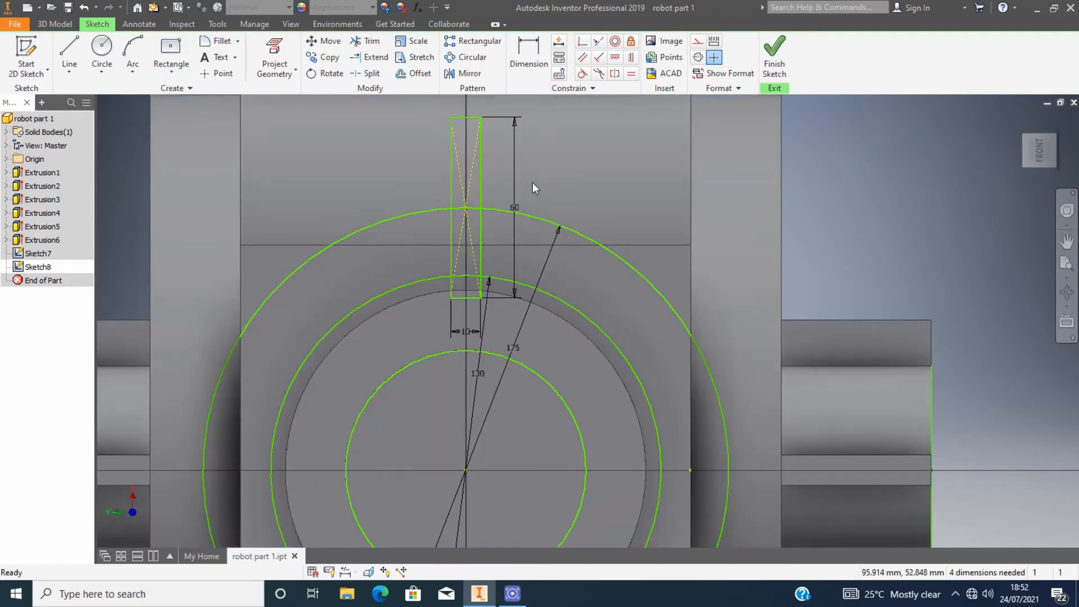
Step: Trim the rectangle's edges and diagonals that extend above the 175 mm circle
click(372, 43)
click(465, 117)
click(301, 127)
key(Escape)
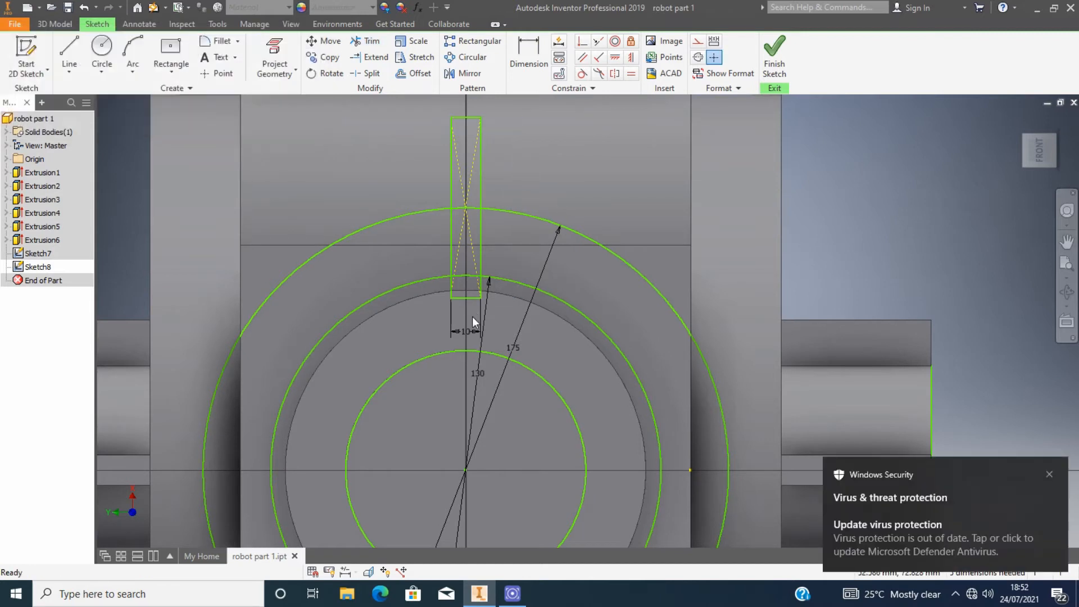
click(366, 41)
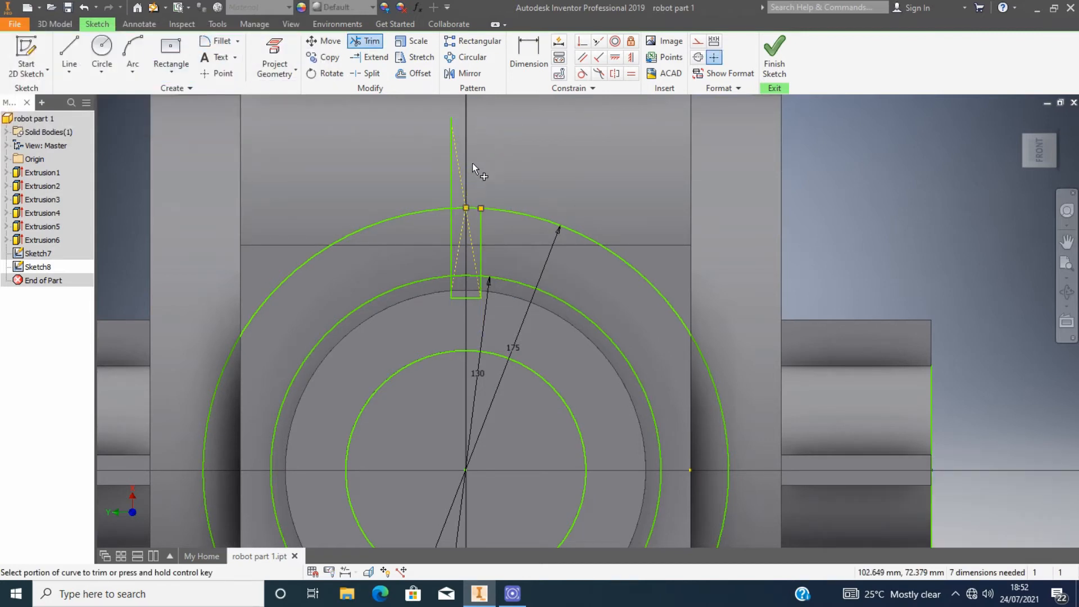
click(452, 170)
scroll(481, 298, up, 3)
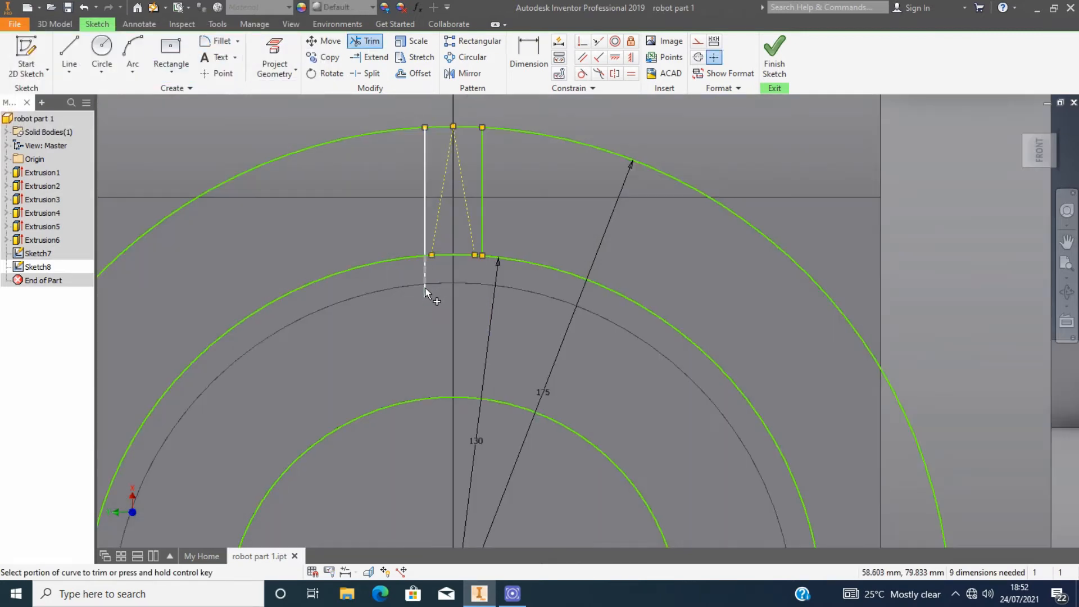
Step: Trim the rectangle's remaining lines below the 130 mm circle and its diagonals, leaving two parallel tooth sides between the circles
click(425, 288)
scroll(425, 288, down, 3)
scroll(424, 262, up, 2)
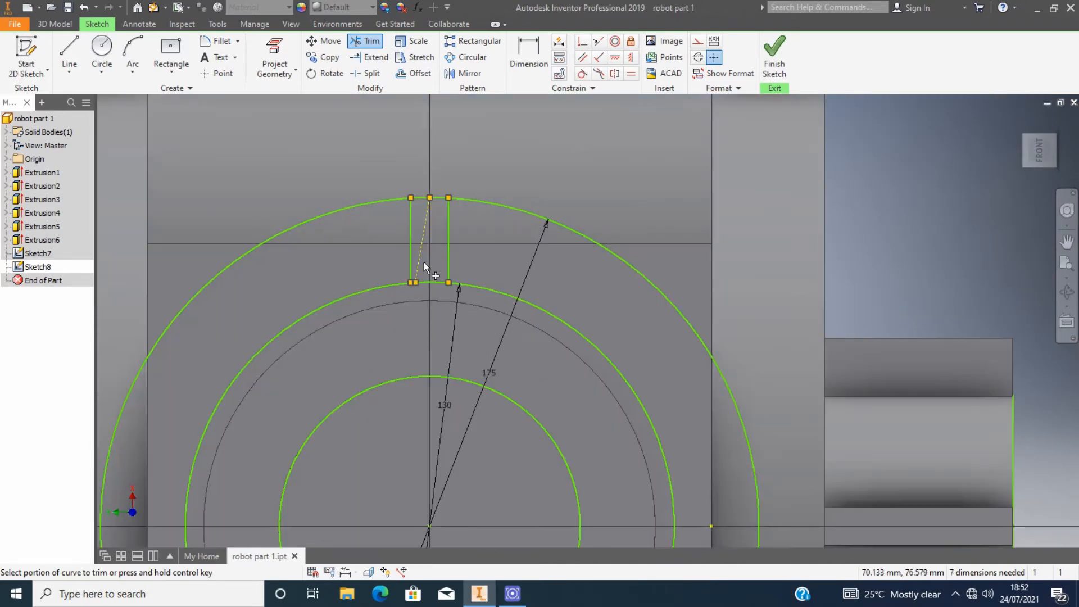
click(420, 262)
scroll(421, 262, down, 3)
key(Escape)
scroll(344, 303, down, 3)
scroll(344, 303, up, 3)
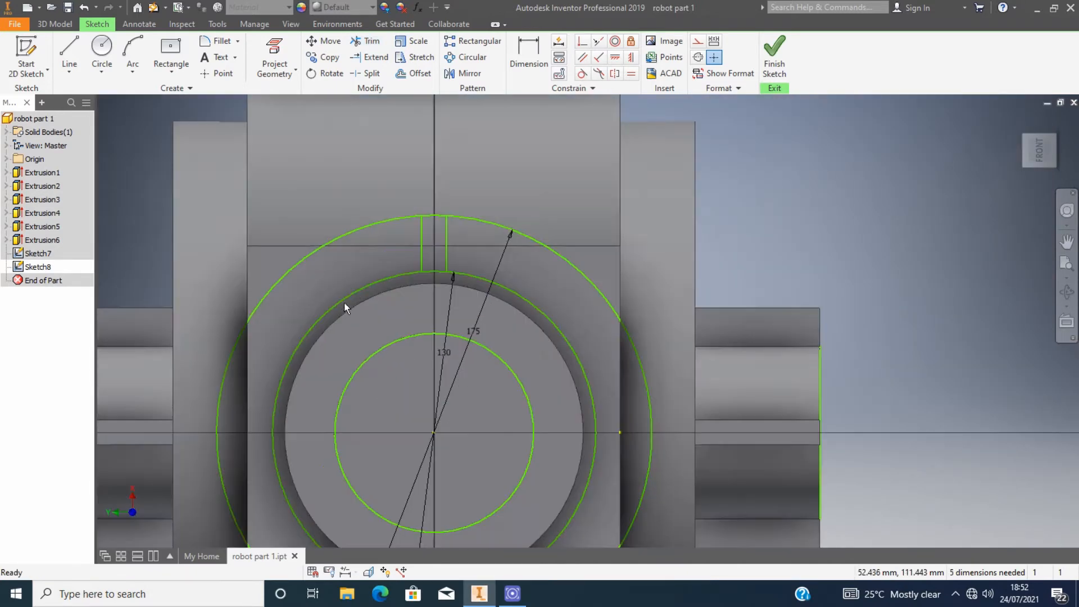
Step: Set up a circular sketch pattern of the two tooth side lines about the circles' centre point
click(465, 57)
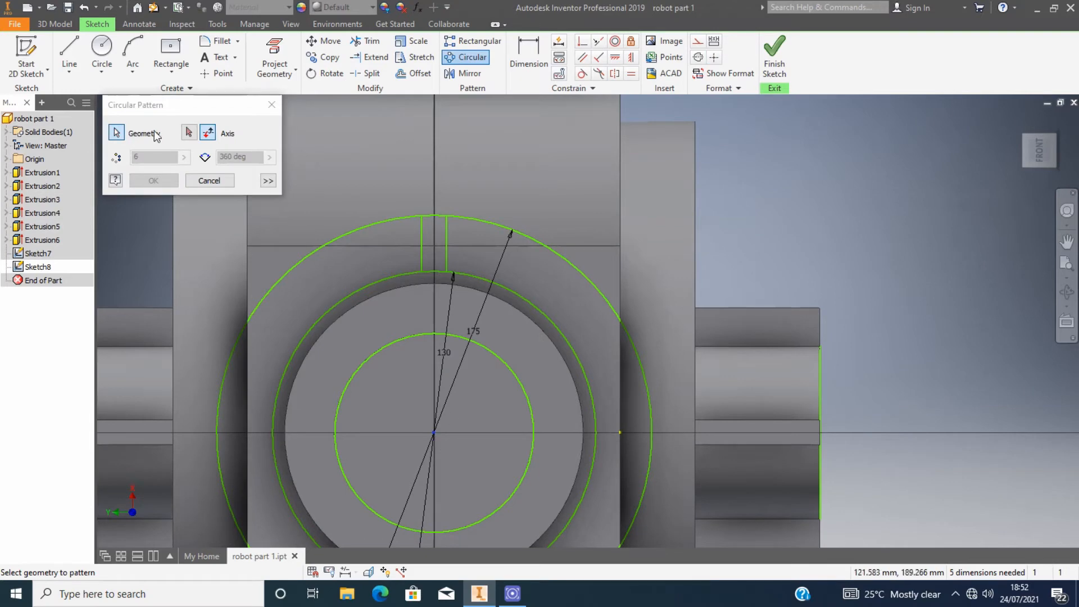
click(421, 242)
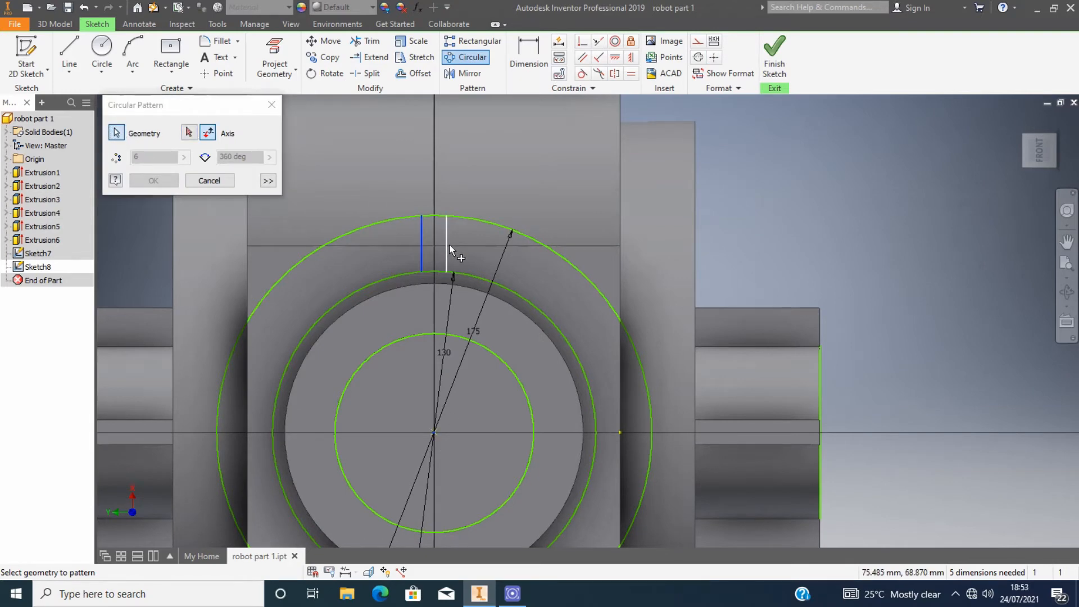
scroll(334, 211, down, 2)
click(188, 133)
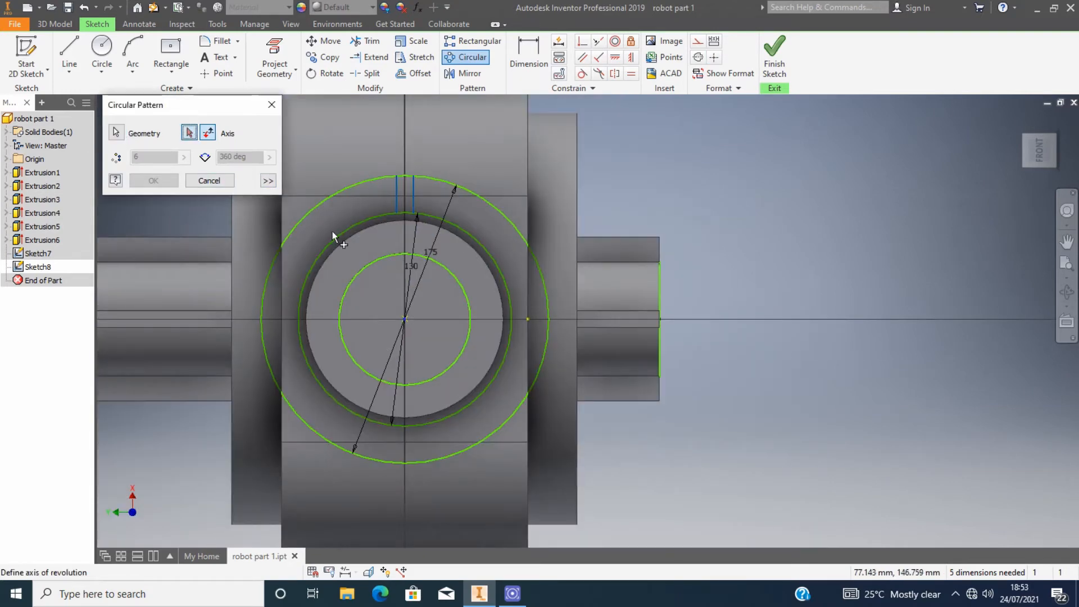
click(404, 319)
Step: Set the circular pattern to 25 instances over 360 degrees and create it
text(2)
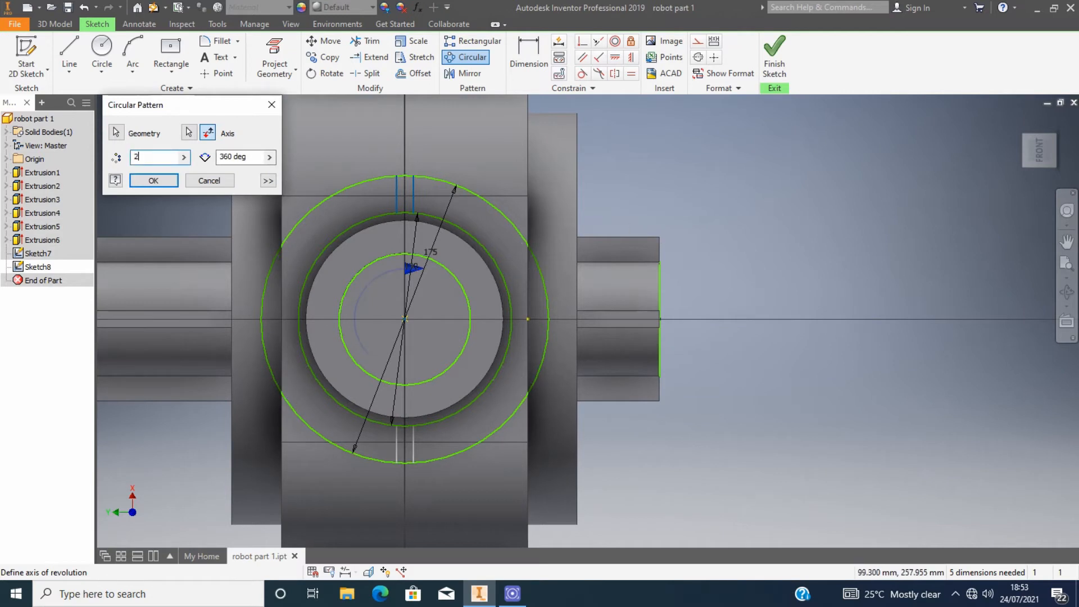
text(0)
key(BackSpace)
key(BackSpace)
text(30)
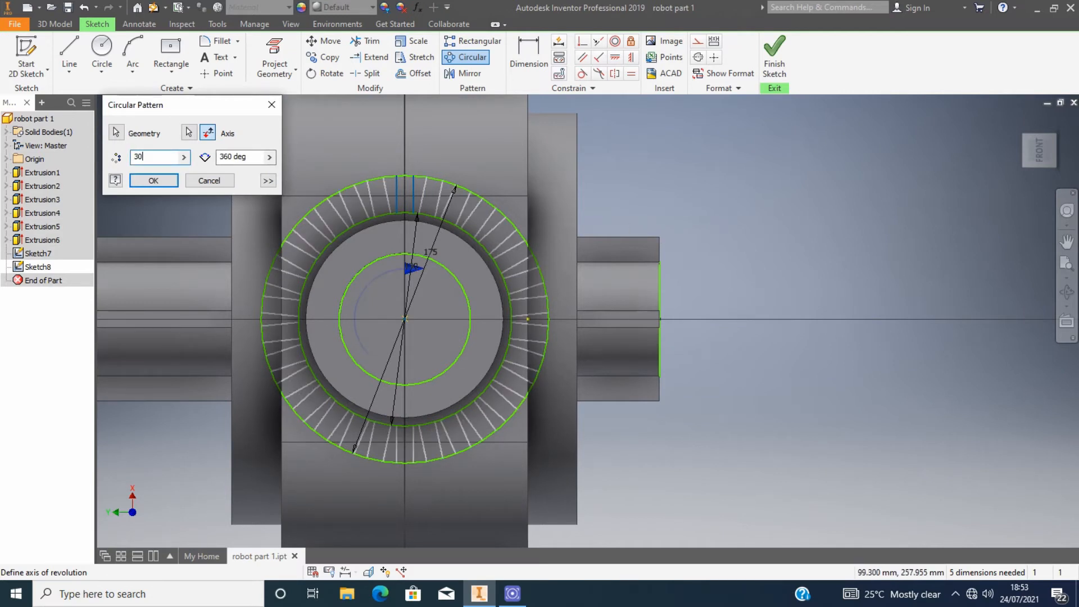
key(BackSpace)
key(BackSpace)
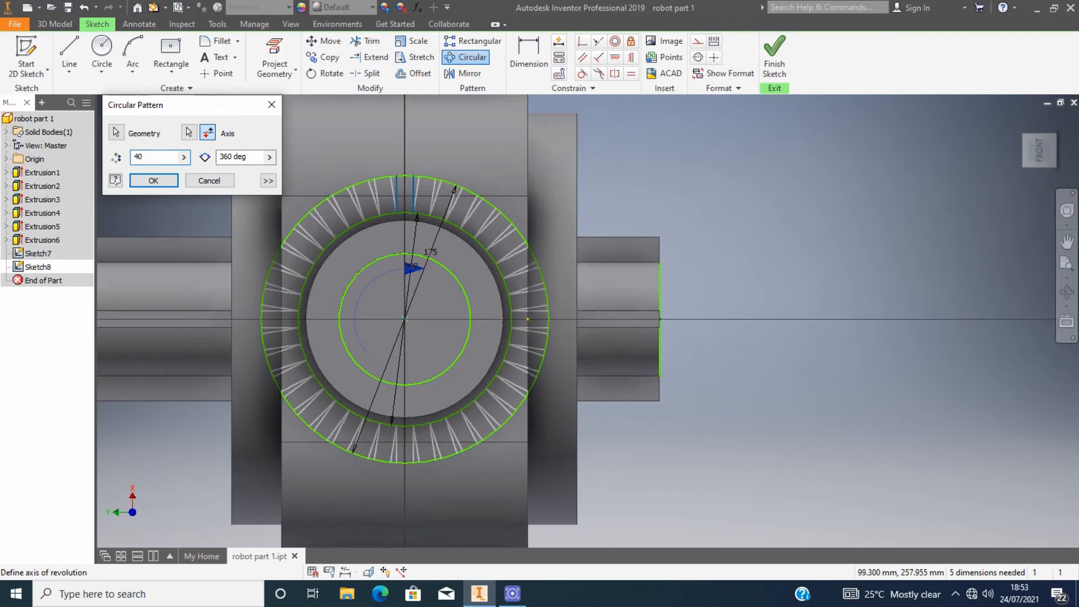
text(35)
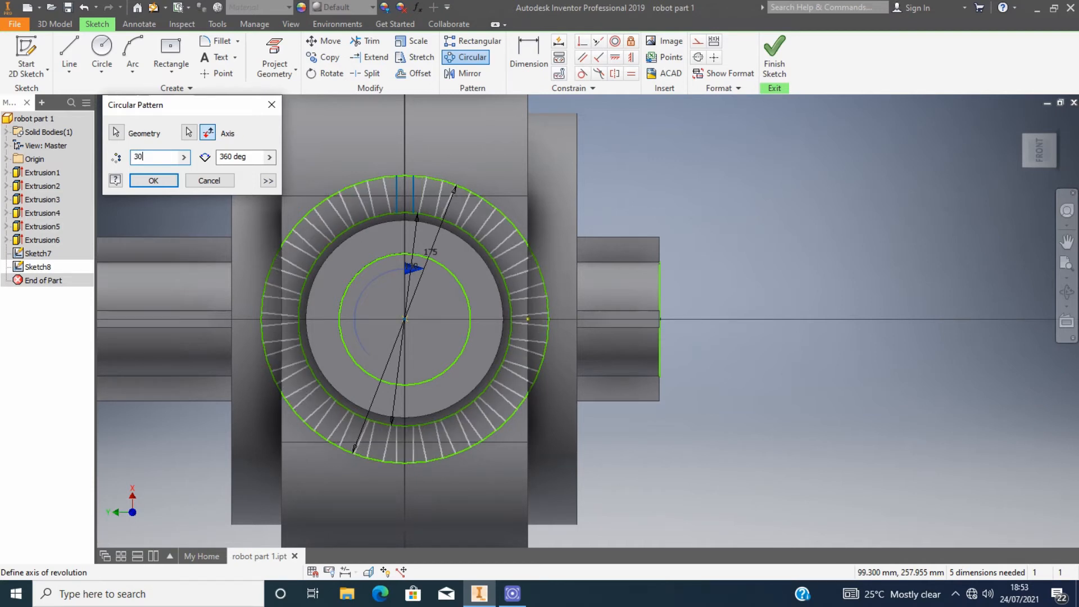
key(BackSpace)
key(BackSpace)
text(25)
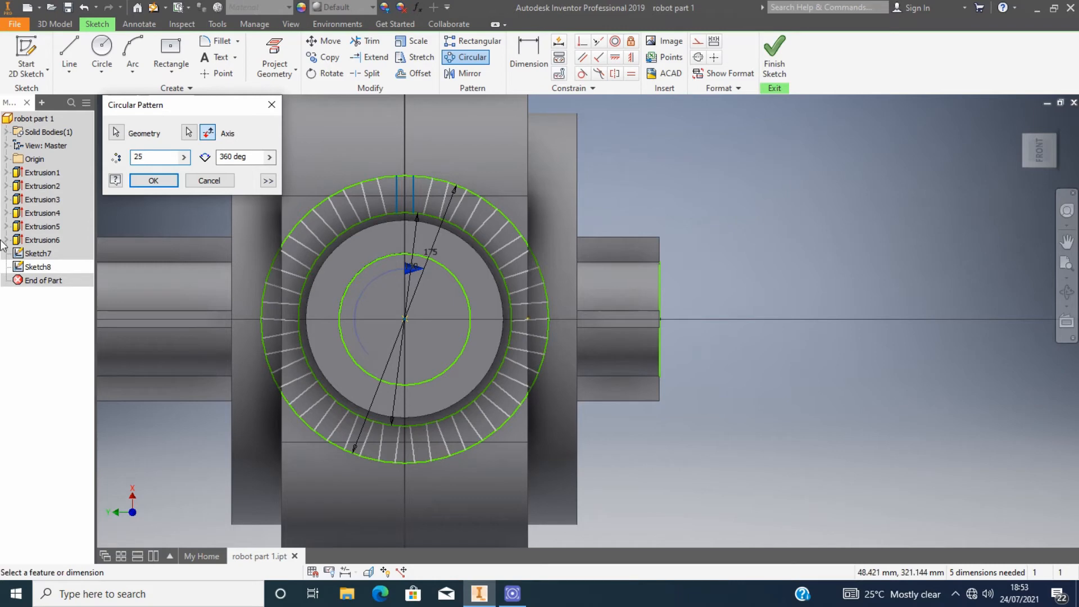
key(Return)
Step: Trim the outer circle's arcs from the gaps between teeth along the gear's left side and bottom
key(x)
scroll(372, 214, up, 3)
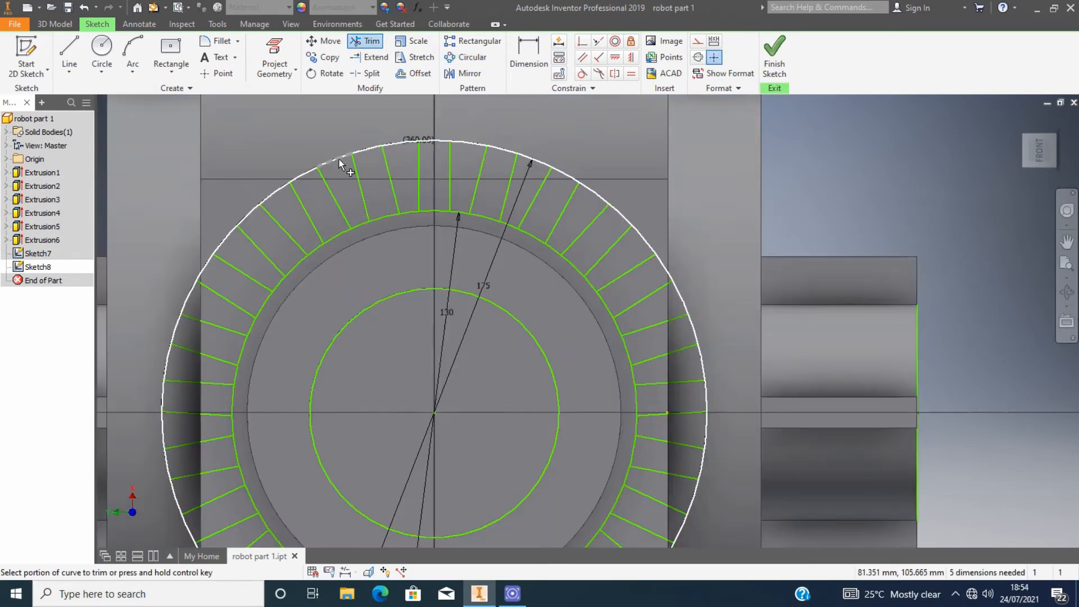
mouse_move(339, 160)
mouse_down()
mouse_move(233, 238)
mouse_move(196, 297)
mouse_move(166, 434)
mouse_up()
scroll(166, 434, up, 1)
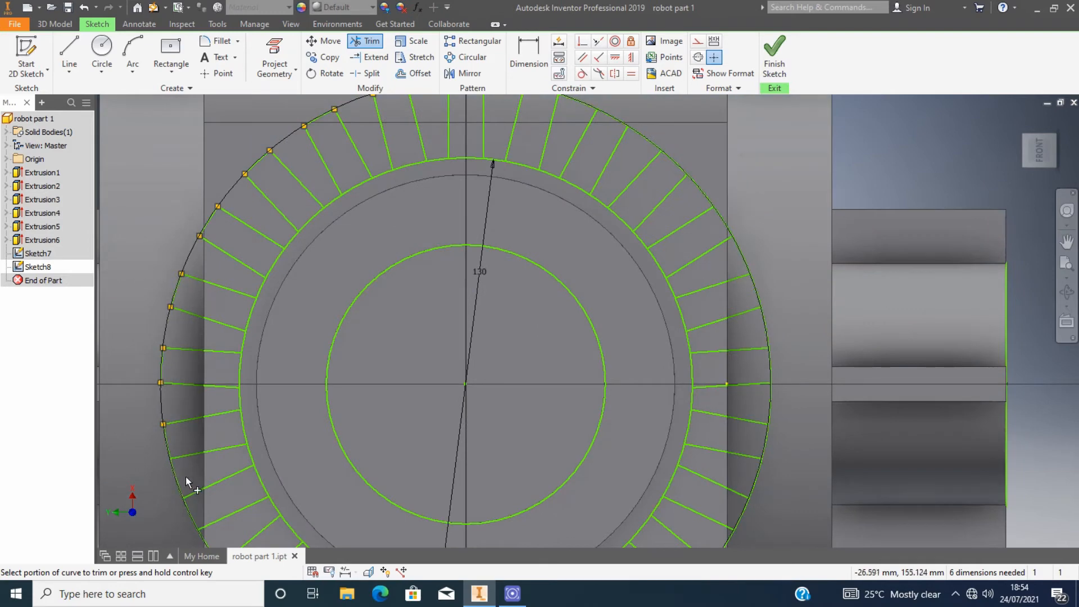
scroll(182, 504, down, 3)
scroll(221, 538, up, 5)
scroll(246, 497, down, 10)
scroll(246, 497, up, 10)
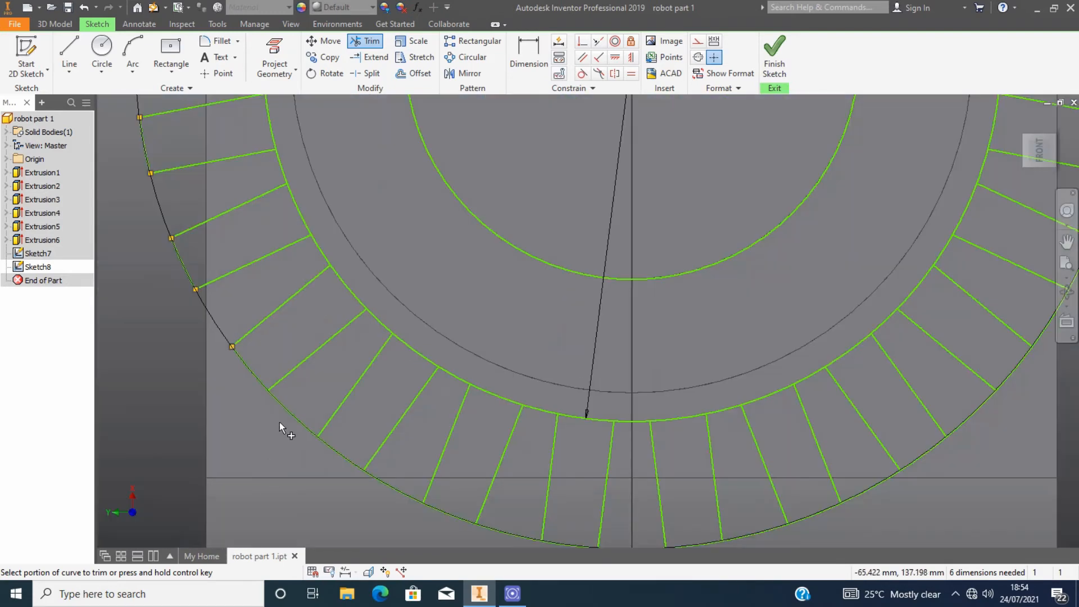
scroll(525, 472, down, 5)
scroll(585, 494, up, 5)
scroll(755, 505, down, 5)
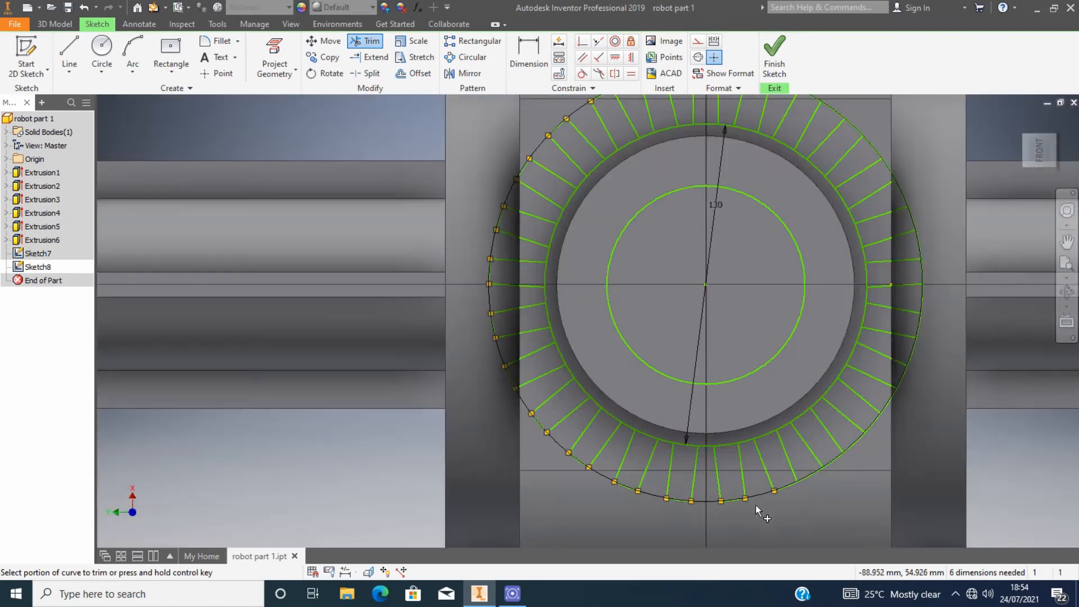
Step: Trim the outer circle's arcs from the remaining tooth gaps along the gear's right side and top
click(852, 450)
click(873, 431)
click(922, 314)
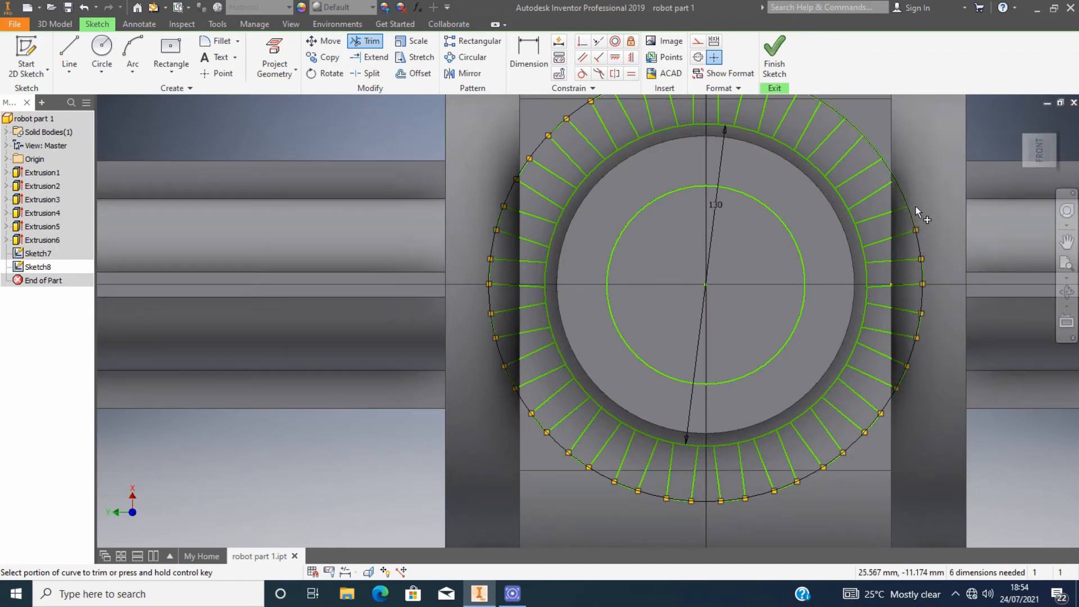
scroll(871, 153, down, 5)
scroll(875, 169, up, 6)
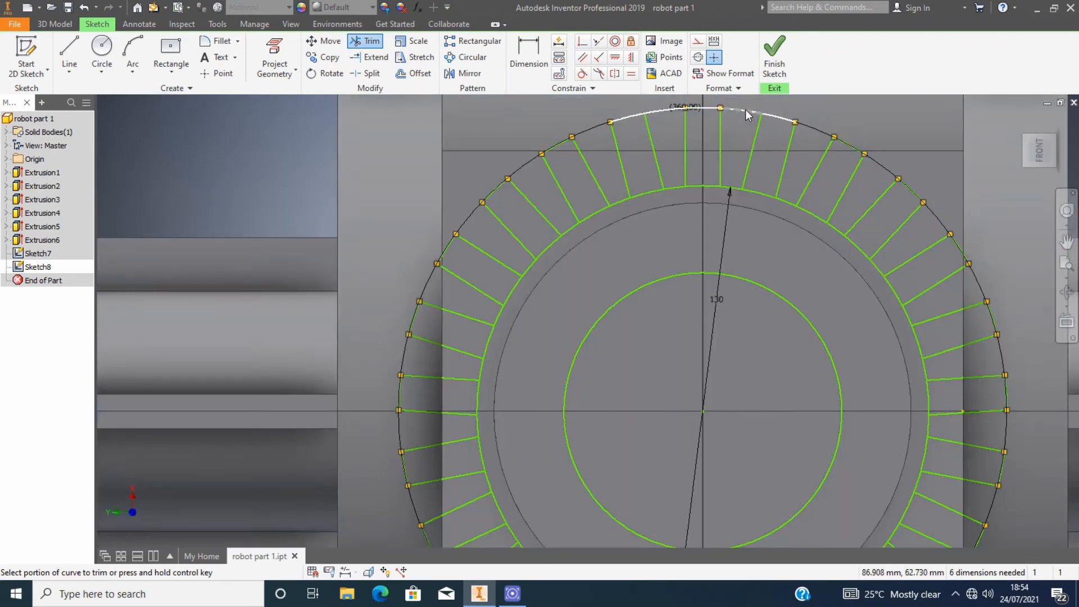
scroll(681, 239, down, 2)
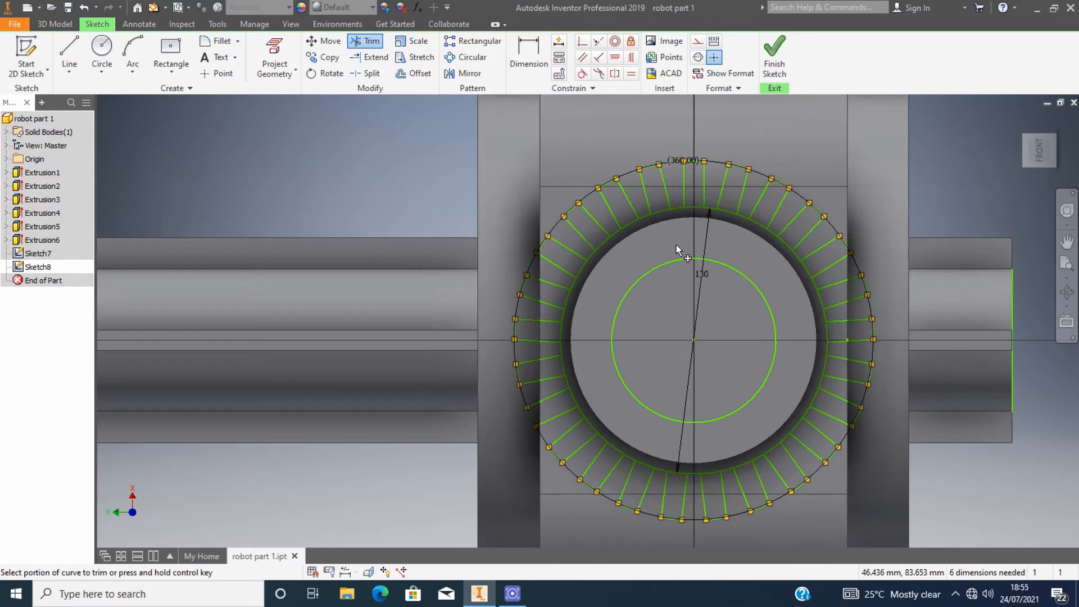
Step: Trim the 130 mm circle's arcs at the tooth roots across the top and upper right of the gear
click(628, 222)
click(663, 212)
scroll(697, 227, up, 3)
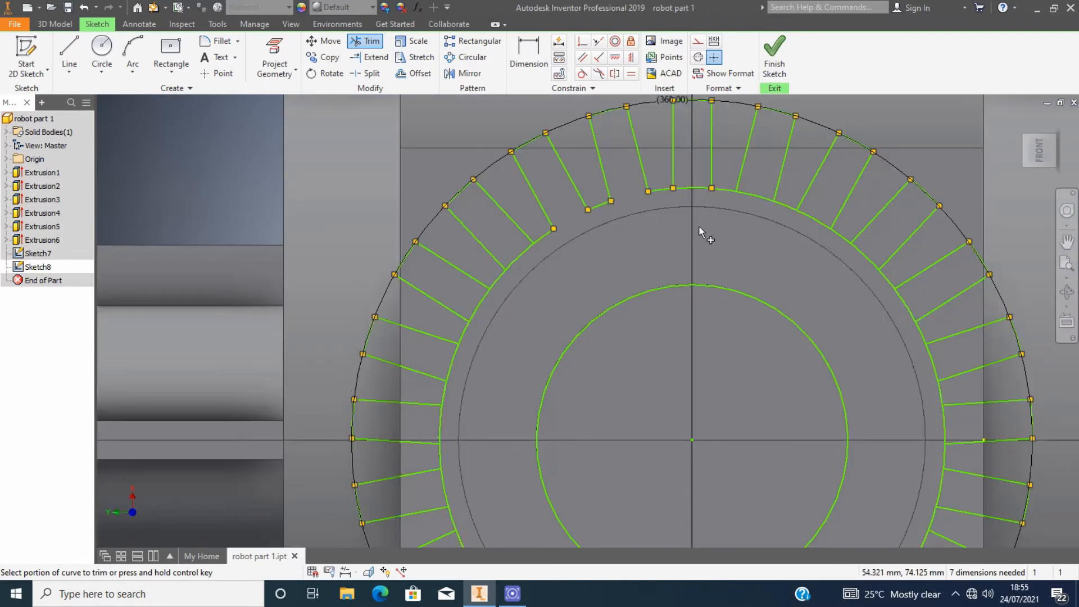
click(692, 188)
click(754, 196)
click(813, 219)
click(865, 256)
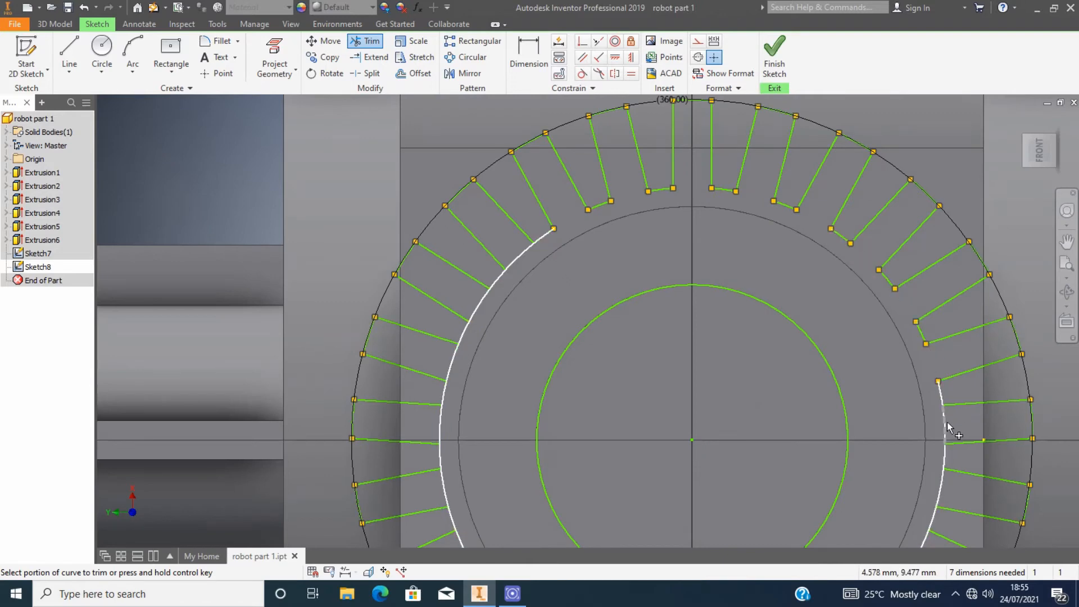
Step: Trim the 130 mm circle's arcs at the tooth roots down the gear's right side
click(945, 424)
scroll(947, 438, down, 4)
scroll(942, 462, up, 3)
click(950, 412)
click(936, 450)
scroll(901, 394, up, 2)
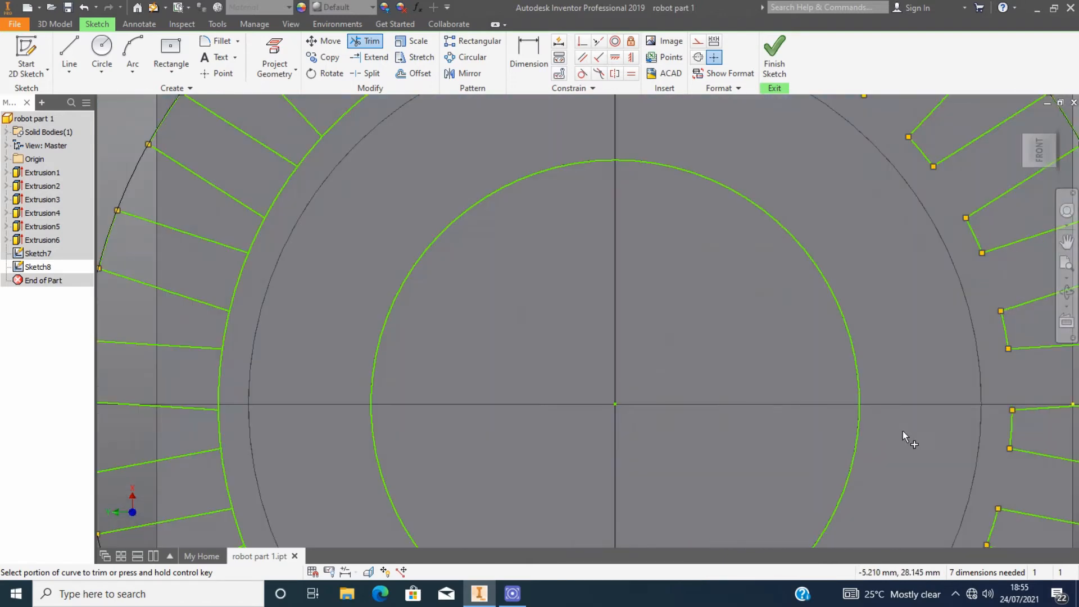
Step: Trim the remaining inner-circle arcs at the tooth roots around the gear's lower left and left side, and finish the sketch
scroll(903, 431, down, 2)
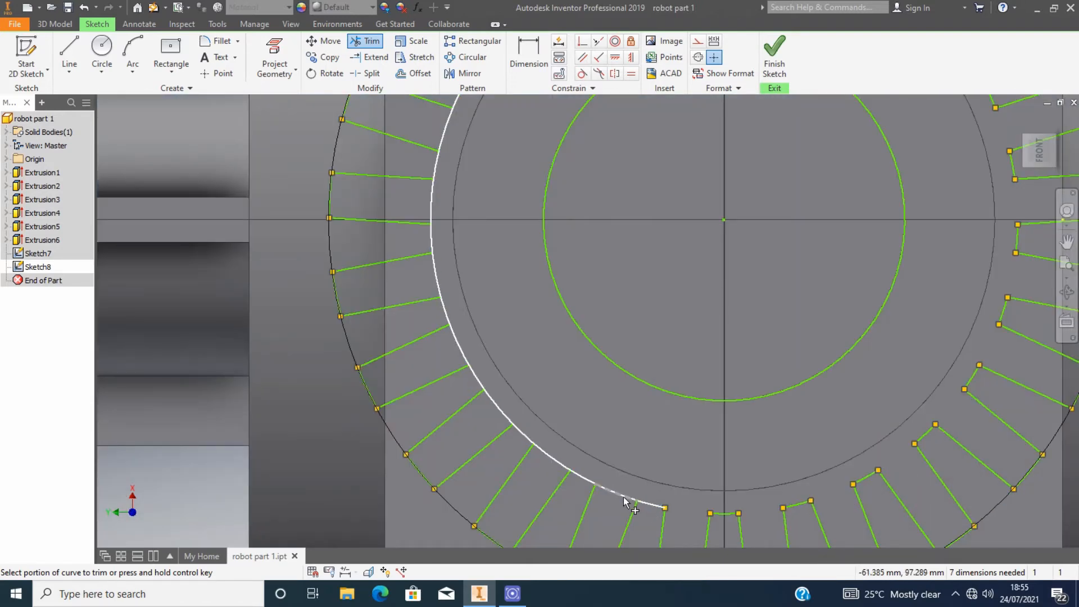
click(502, 416)
click(458, 352)
scroll(462, 363, down, 2)
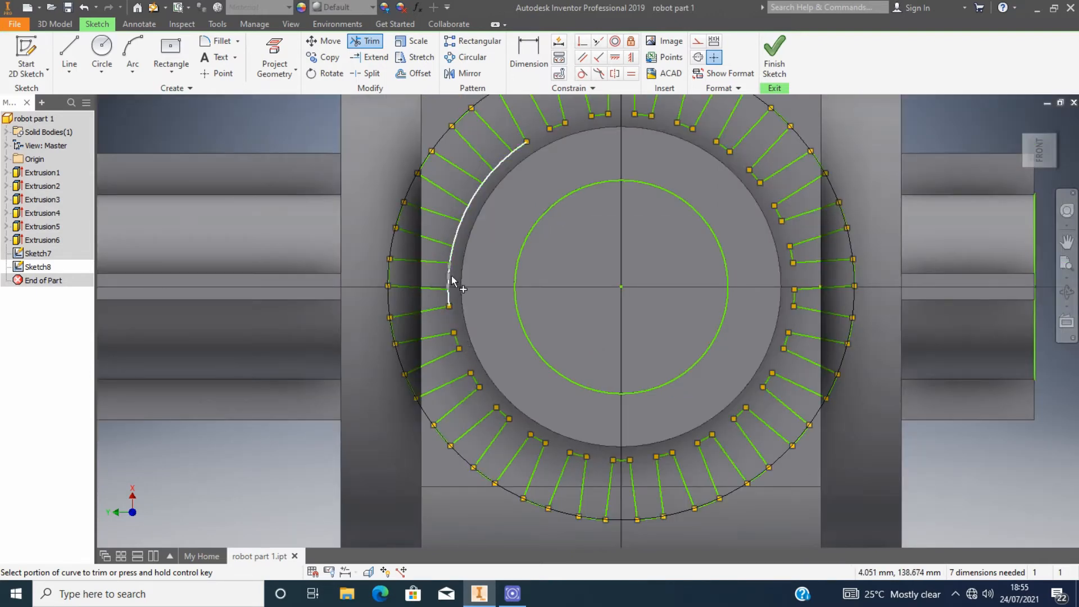
scroll(592, 337, down, 3)
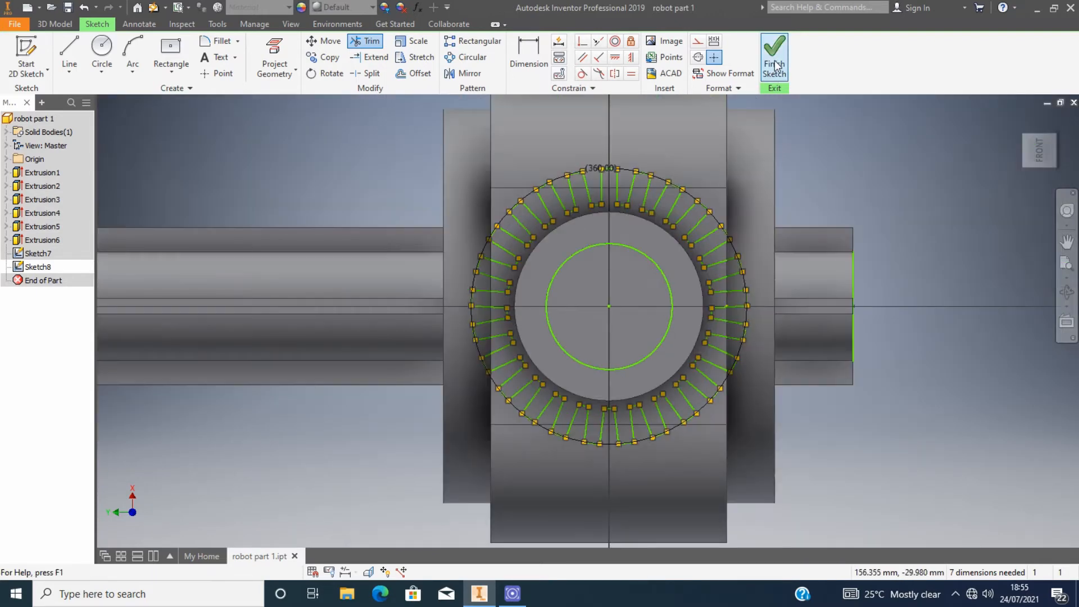
click(774, 60)
Step: Extrude the gear ring profile 250 mm along the shaft, flipping the direction toward the body
mouse_move(1045, 160)
mouse_down()
mouse_move(1026, 139)
mouse_move(1028, 164)
mouse_move(1041, 148)
mouse_up()
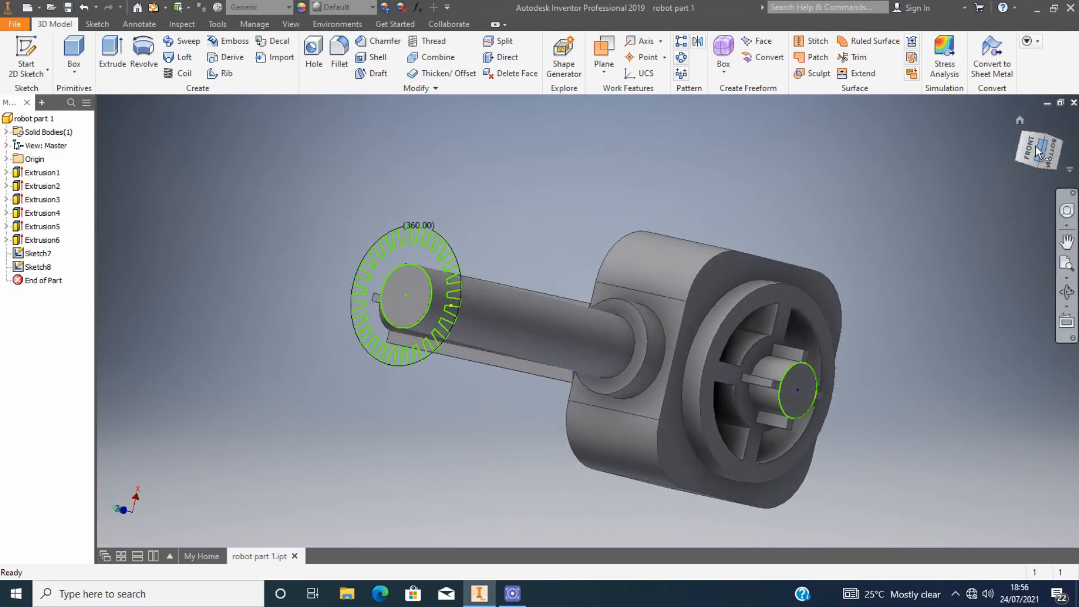
key(e)
scroll(417, 261, down, 3)
scroll(503, 283, up, 3)
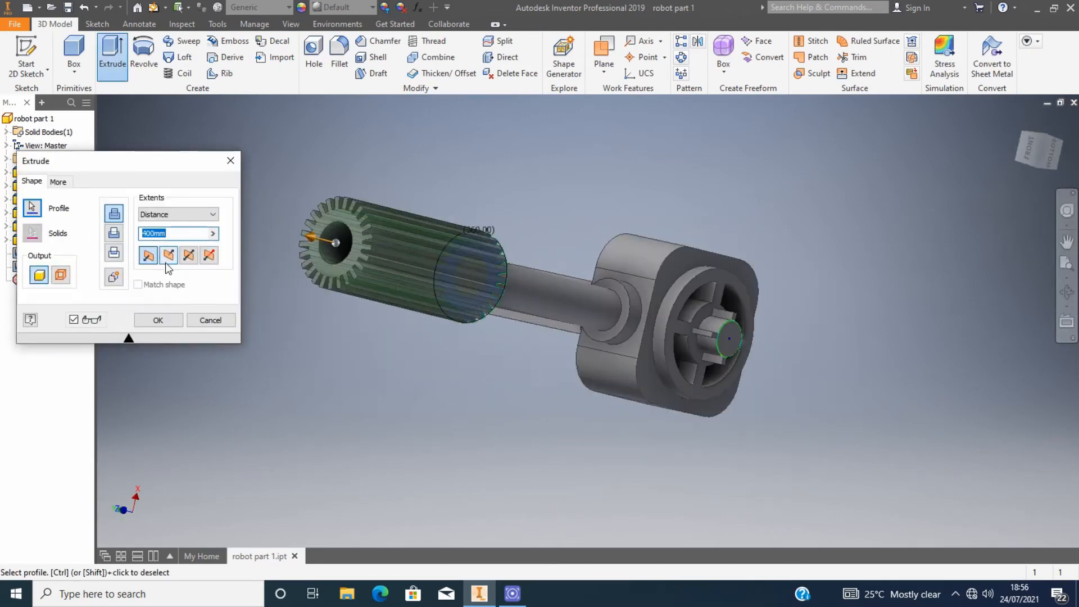
click(168, 255)
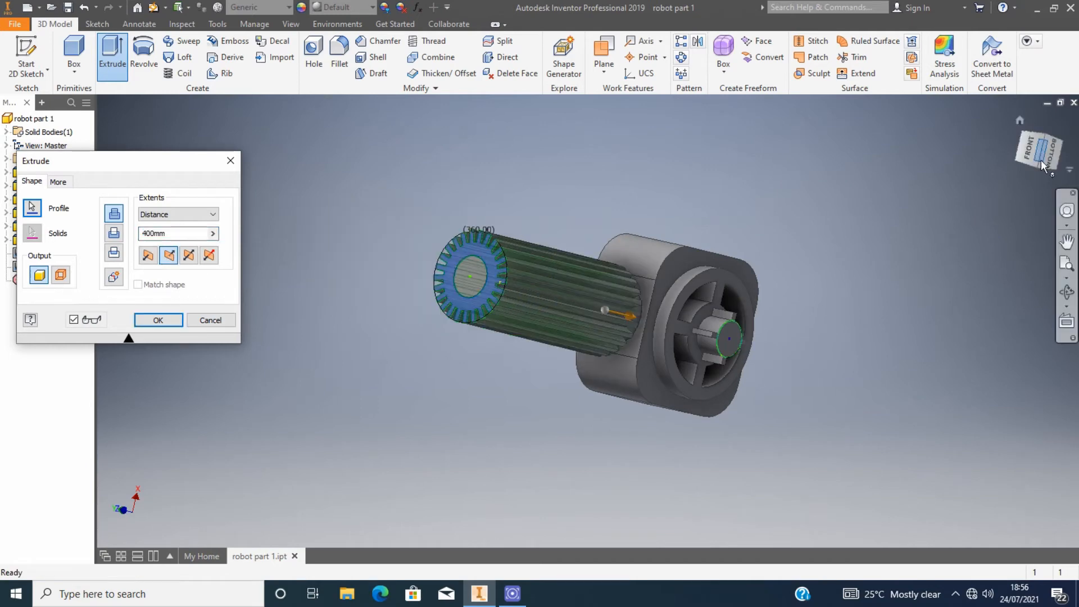
drag(1034, 154, 1043, 145)
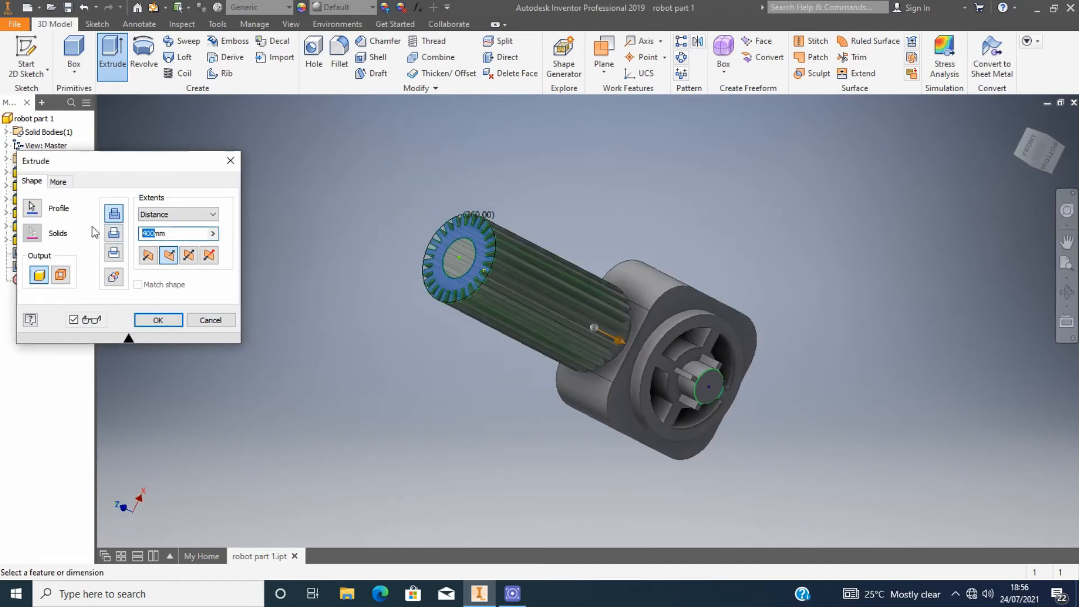
text(50)
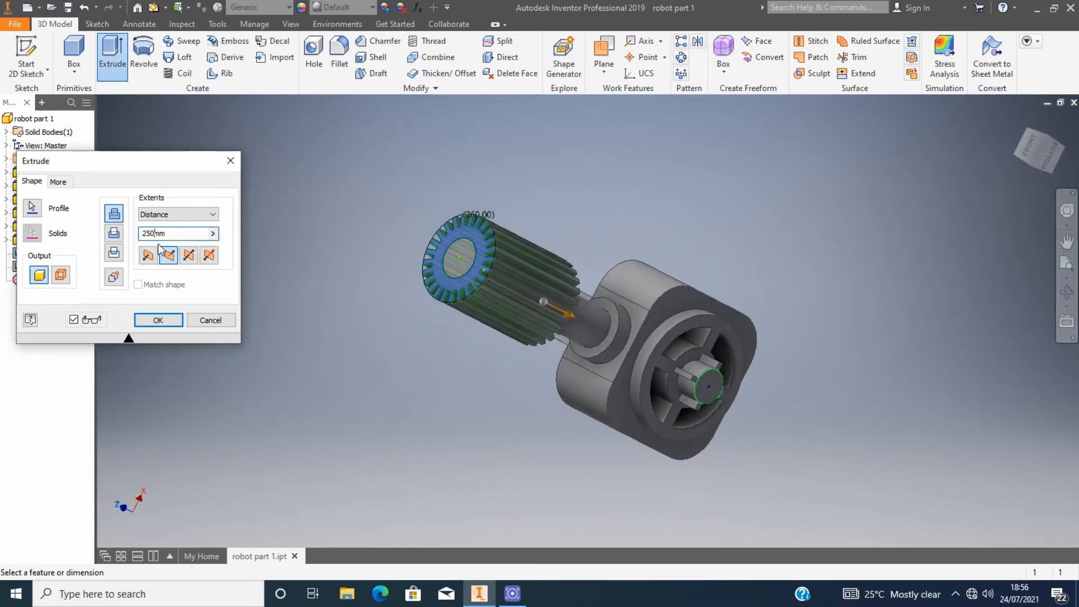
drag(1047, 155, 1038, 149)
click(160, 319)
Step: Set the extrusion distance of the shaft that carries the gear to 450 mm
click(519, 197)
scroll(450, 227, down, 3)
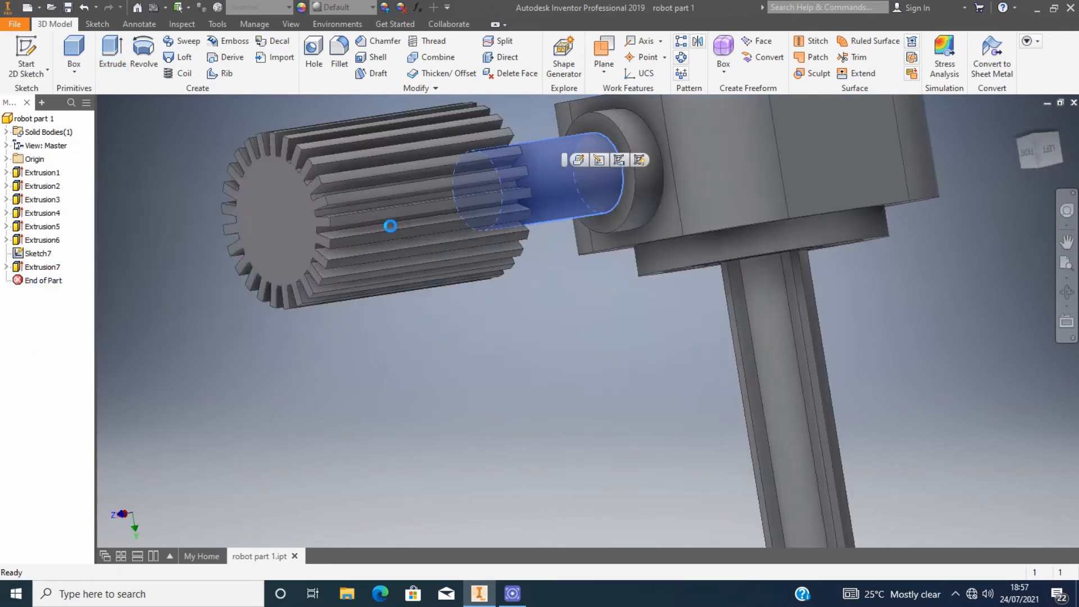
drag(1040, 145, 1038, 156)
click(55, 239)
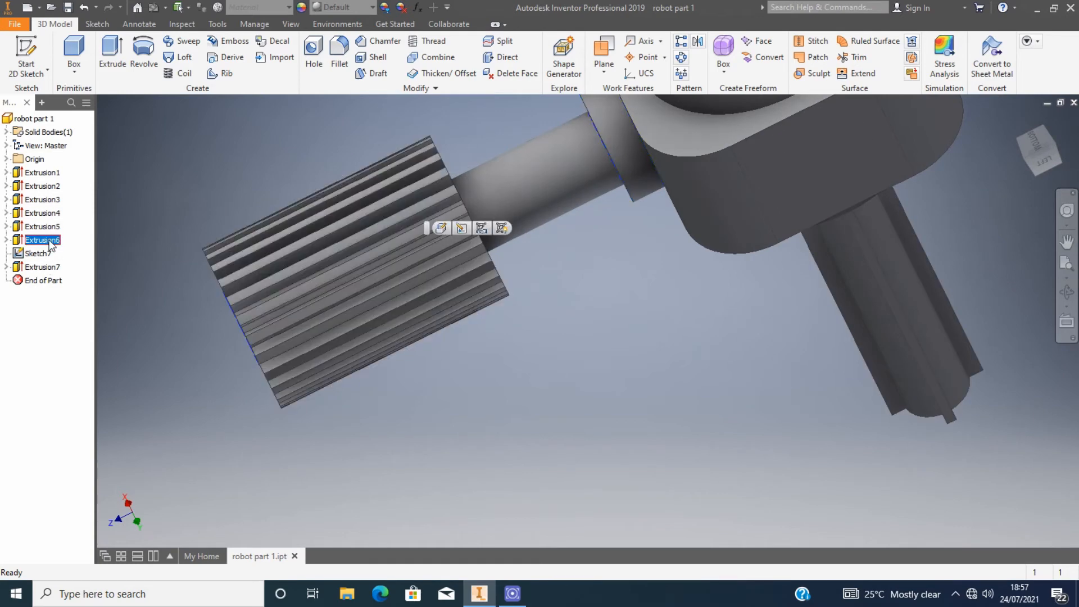
double_click(16, 240)
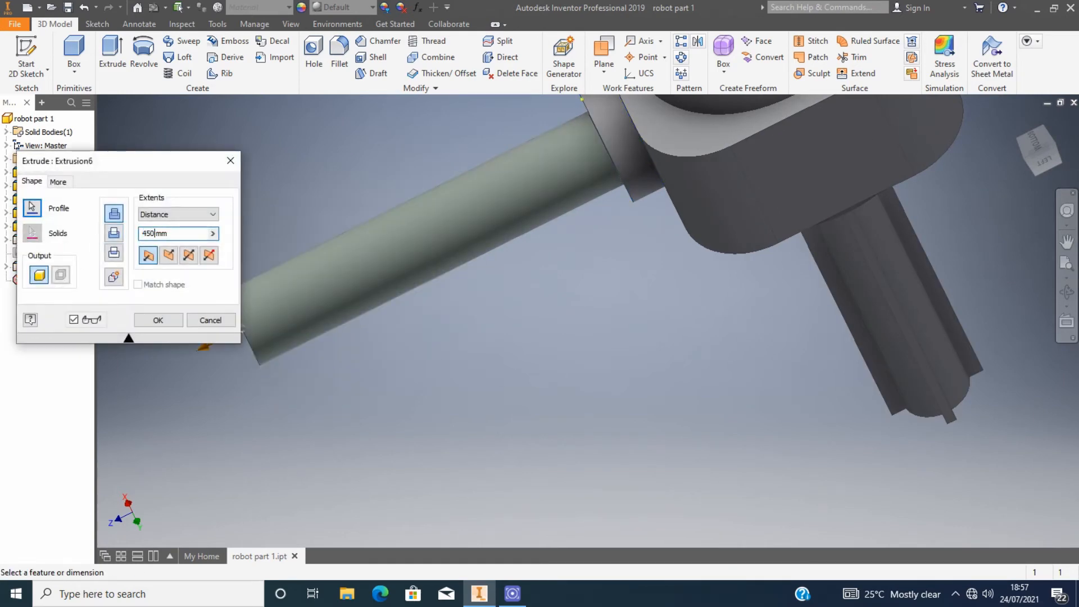
click(158, 320)
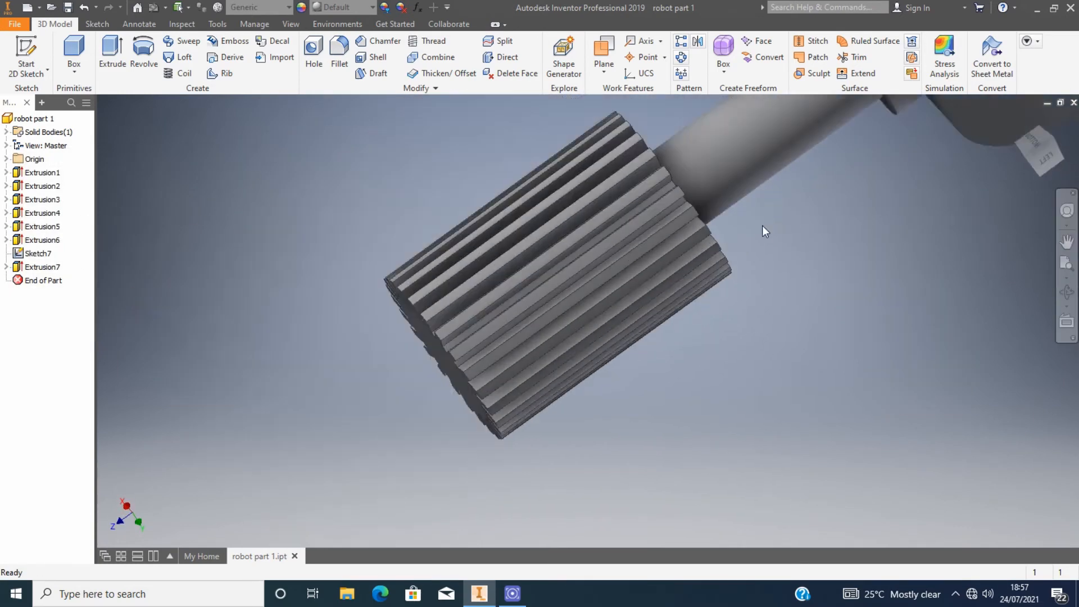
Step: Set the gear shaft's extrusion distance to 500 mm
scroll(762, 225, up, 3)
drag(1040, 149, 1015, 160)
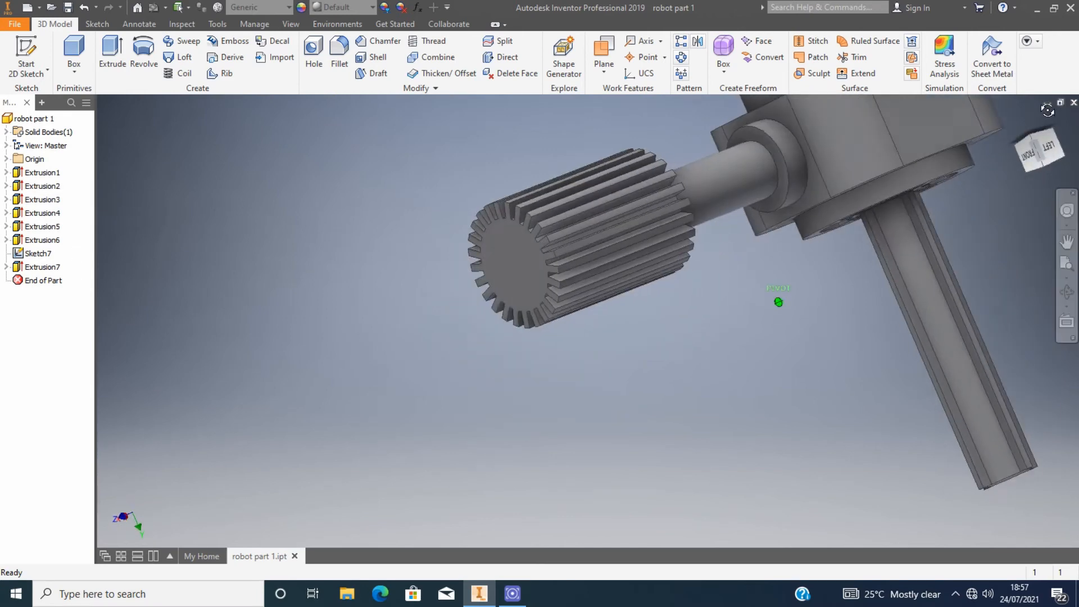
double_click(44, 240)
click(158, 320)
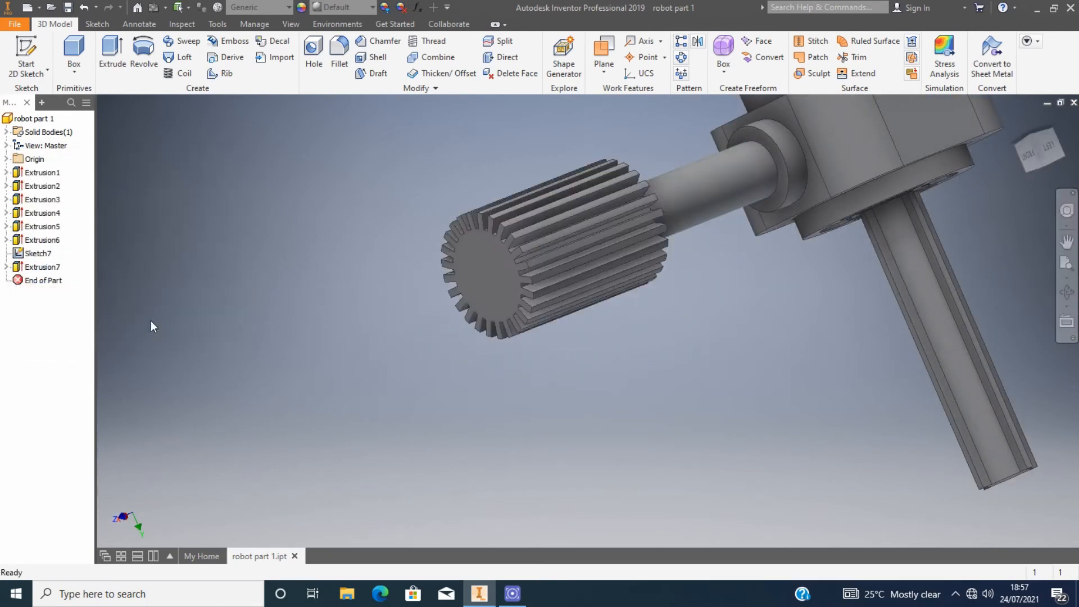
Step: Examine the profile selection of the gear extrusion from several angles and close it without changes
scroll(567, 310, up, 3)
shift+middle_drag(566, 309, 685, 309)
double_click(42, 267)
scroll(464, 257, down, 5)
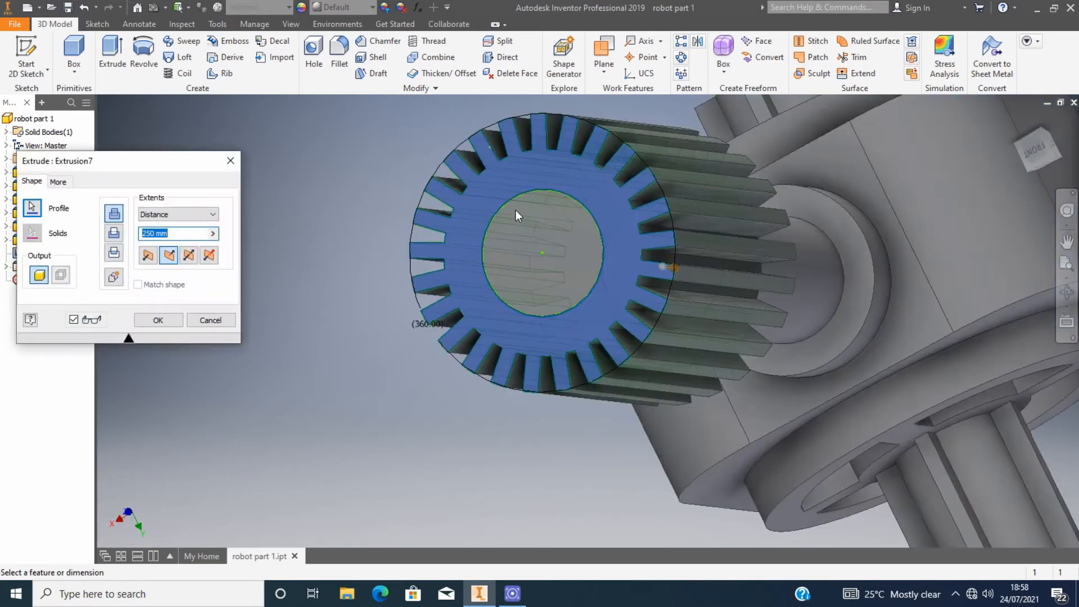
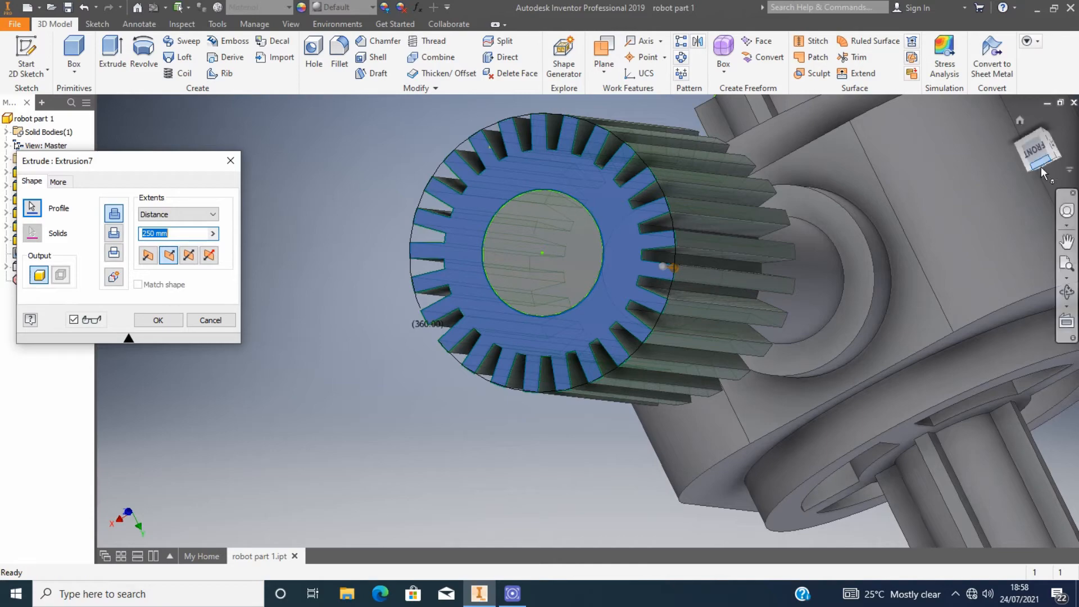
shift+middle_drag(589, 208, 421, 243)
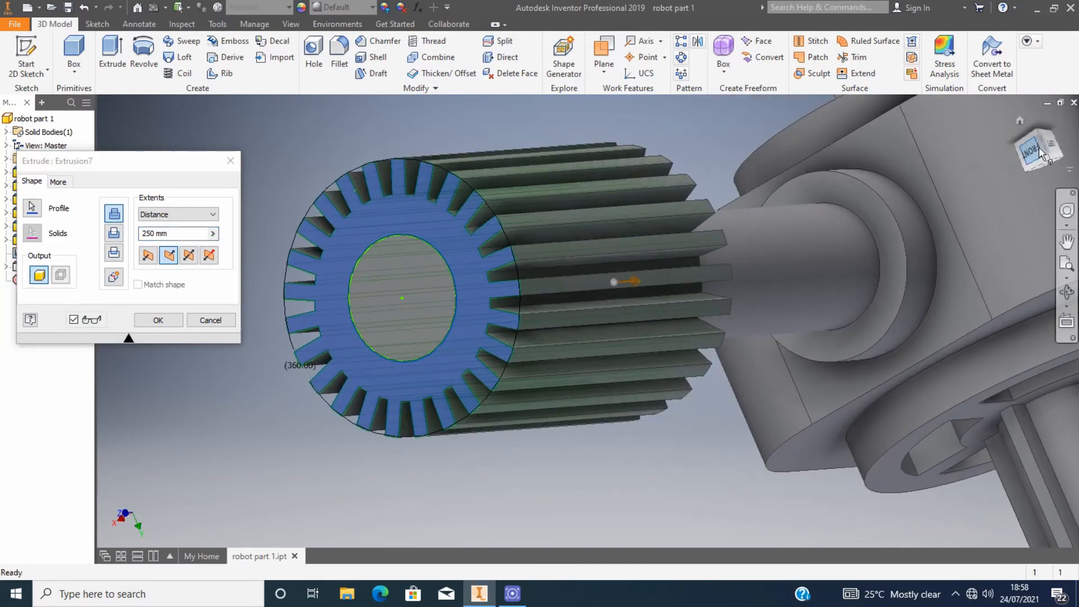
mouse_move(1037, 149)
mouse_down()
mouse_move(1006, 165)
mouse_move(999, 150)
mouse_move(1051, 150)
mouse_up()
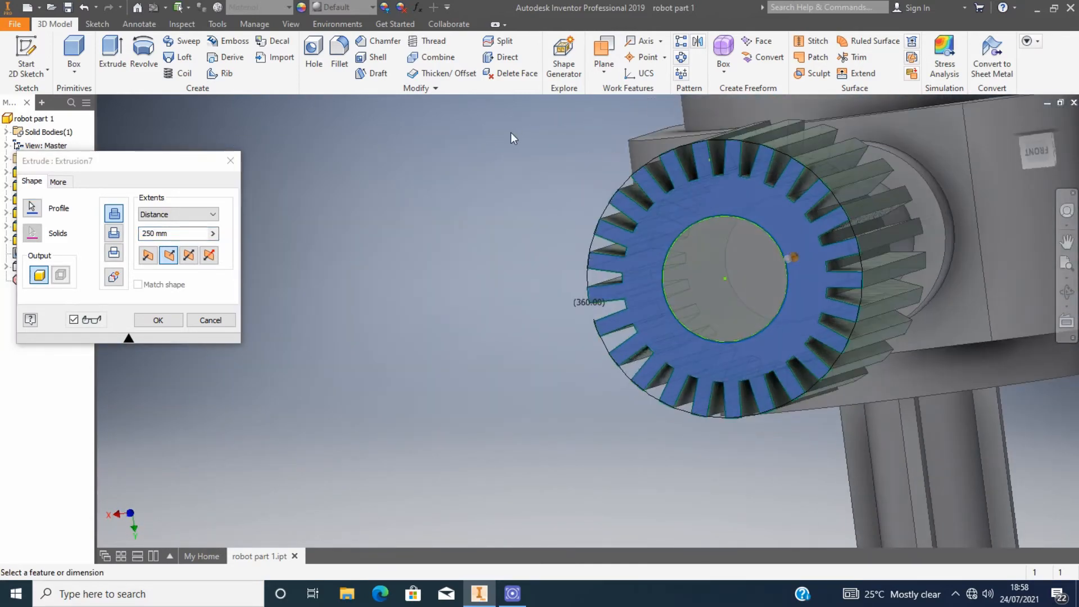
click(230, 161)
Step: Open the sketch behind the shaft extrusion to examine its circle, and leave it unchanged
double_click(38, 253)
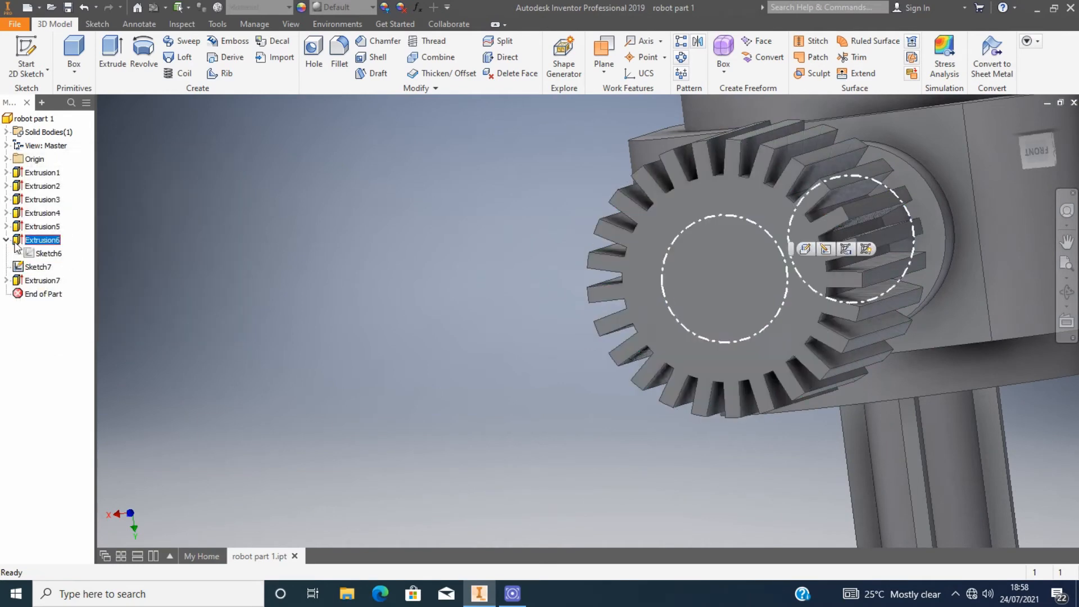
drag(1057, 155, 1051, 145)
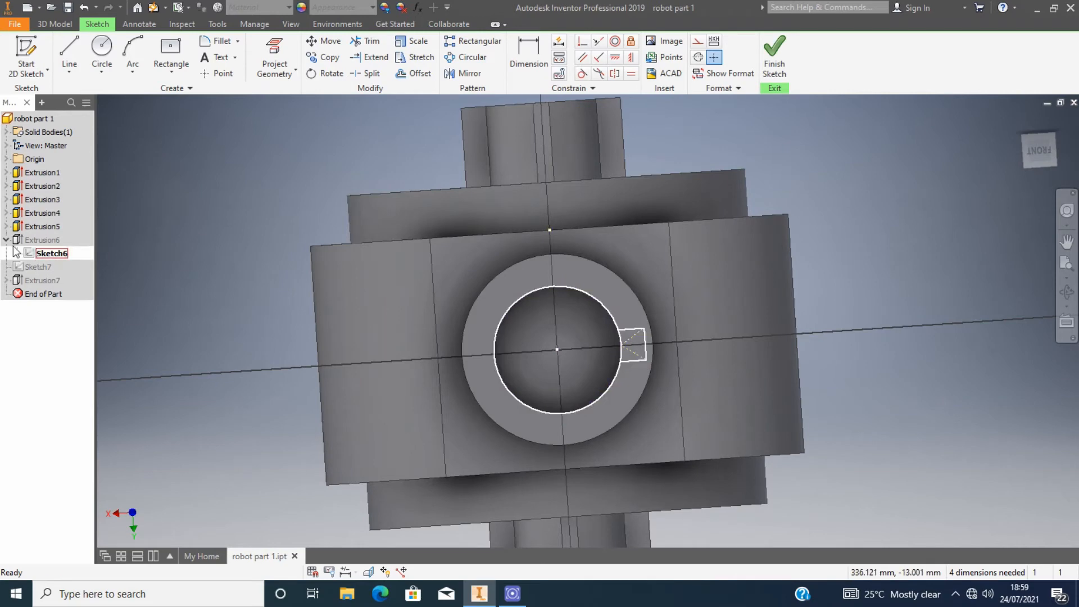
click(759, 66)
click(7, 280)
double_click(46, 293)
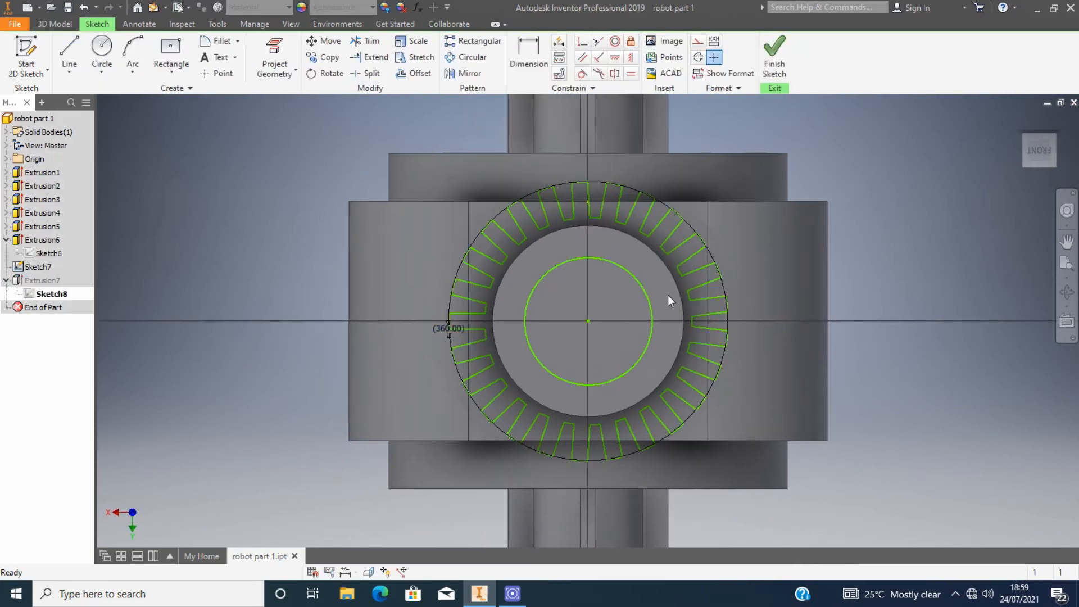
scroll(663, 334, down, 3)
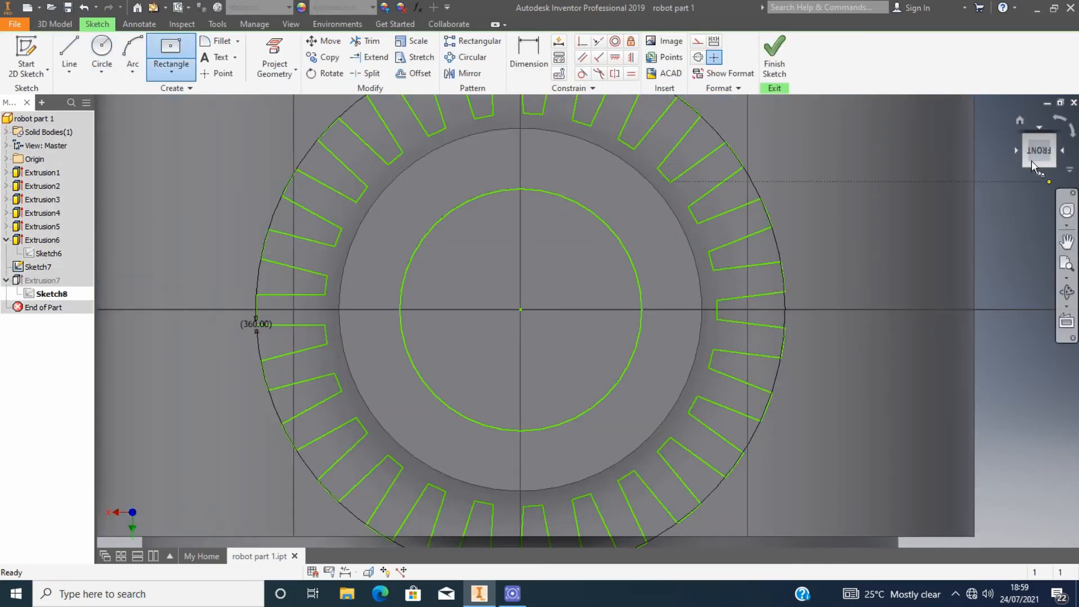
mouse_move(1030, 161)
mouse_down()
mouse_move(1006, 167)
mouse_move(1039, 151)
mouse_up()
click(1038, 151)
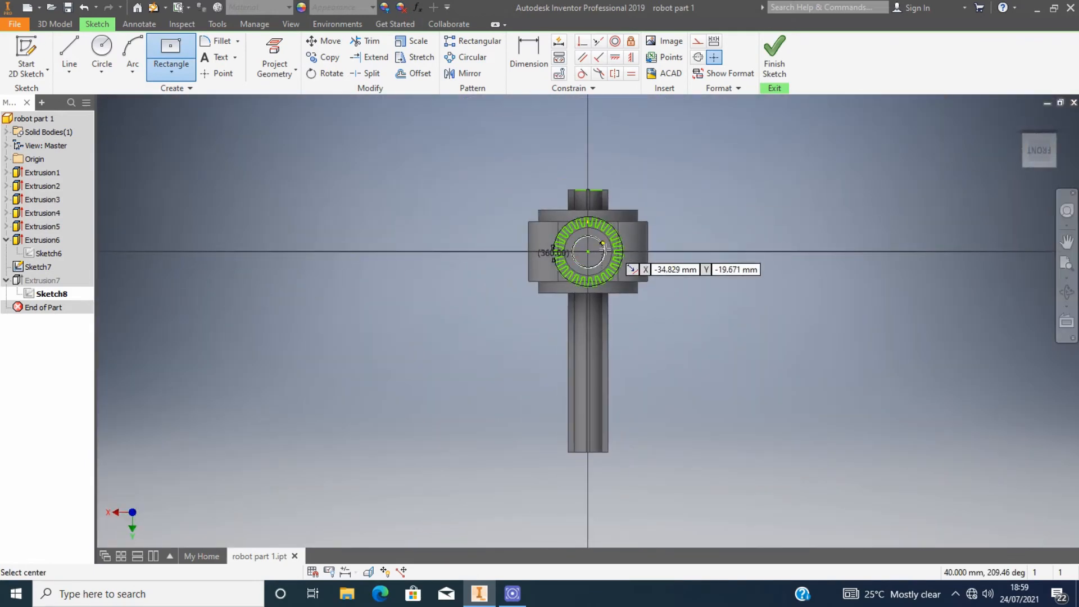
scroll(601, 242, down, 5)
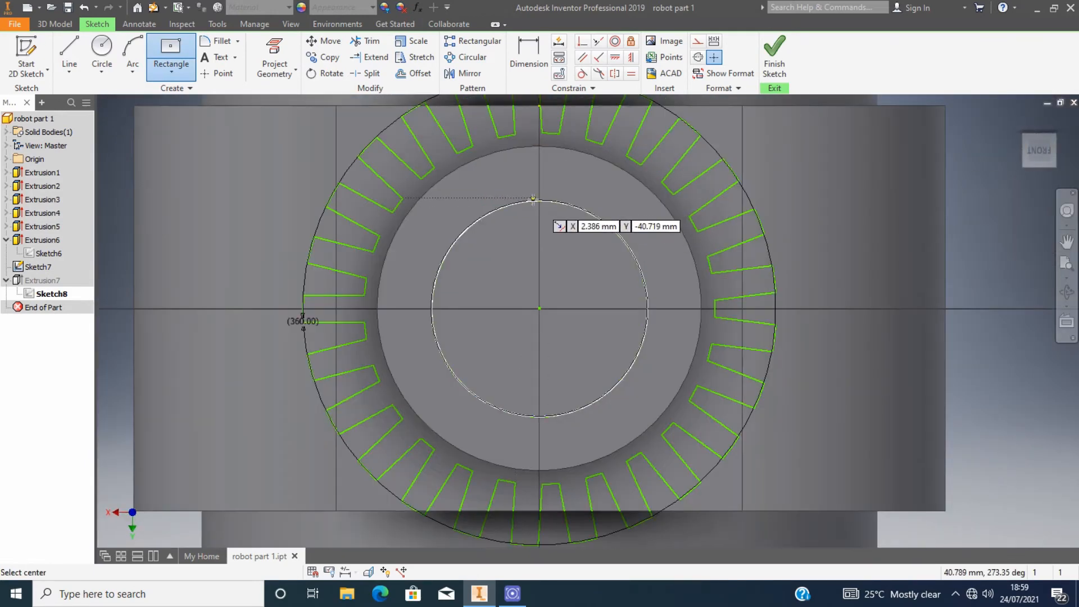
click(781, 46)
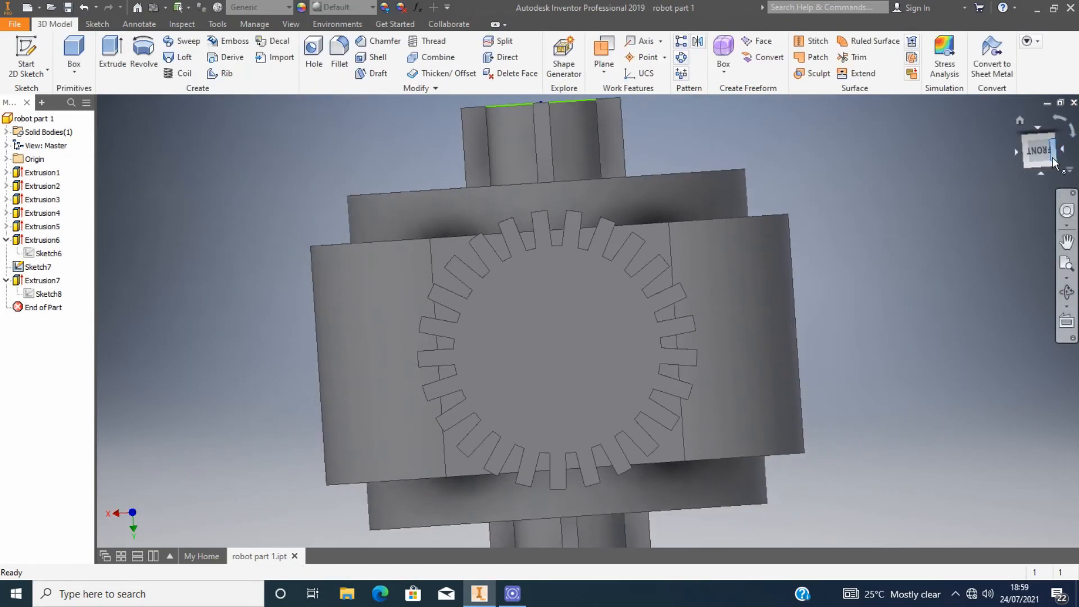
Step: Try a distance of 1000 mm for the gear shaft's extrusion
double_click(42, 240)
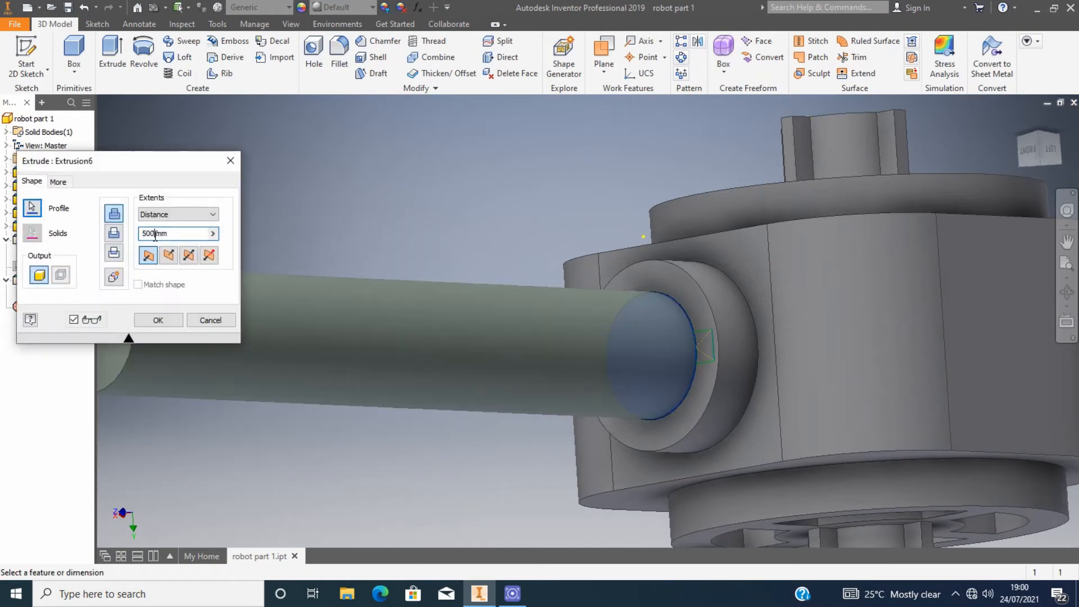
text(1000)
key(Return)
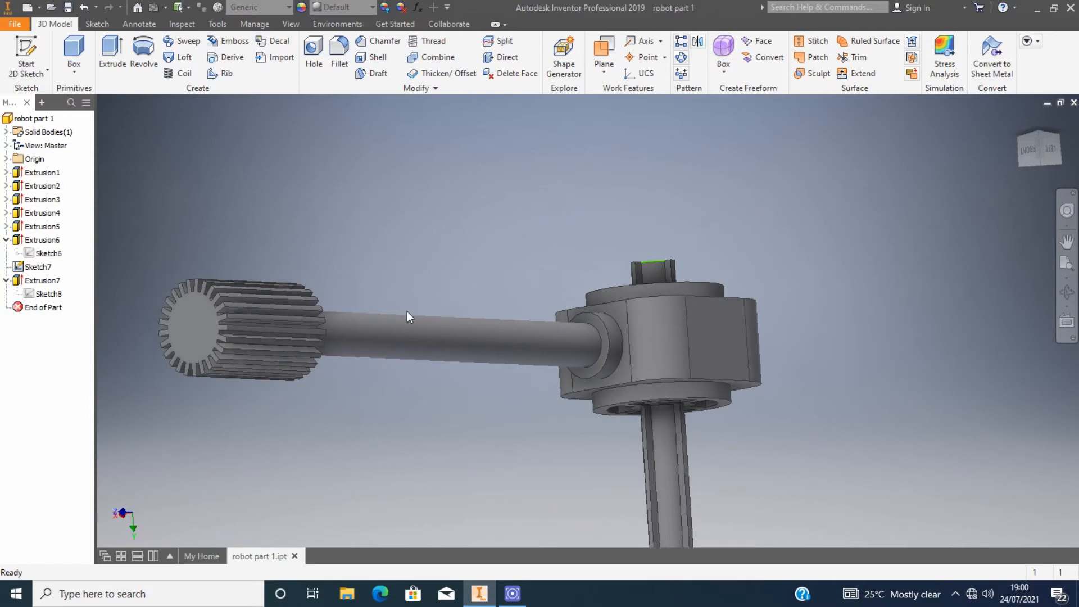
scroll(407, 311, down, 3)
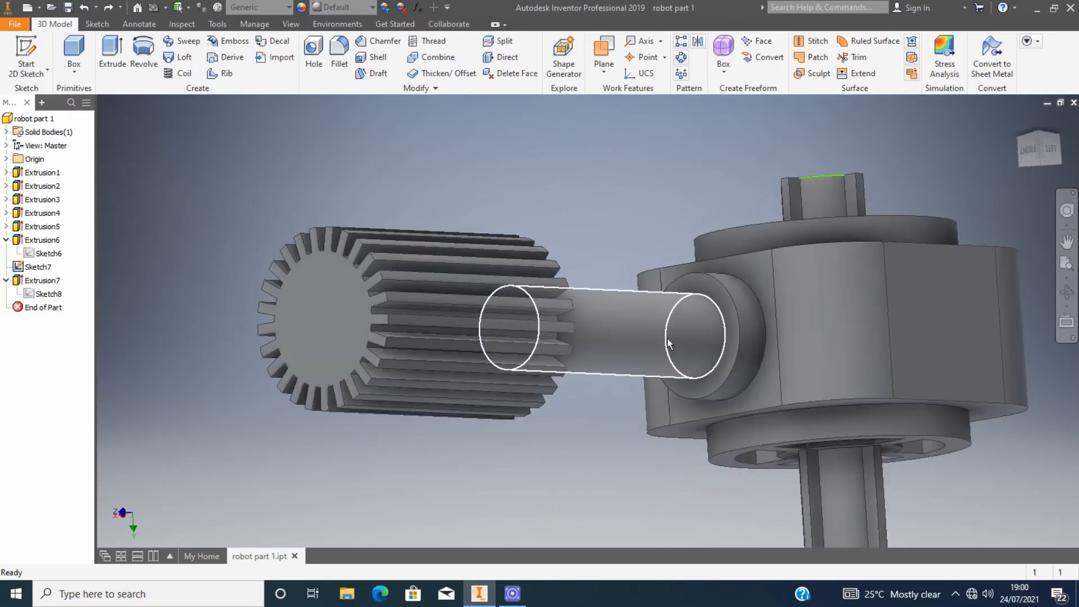
Step: Edit the gear extrusion to include the inner circle region in its profile
click(614, 323)
scroll(687, 299, down, 5)
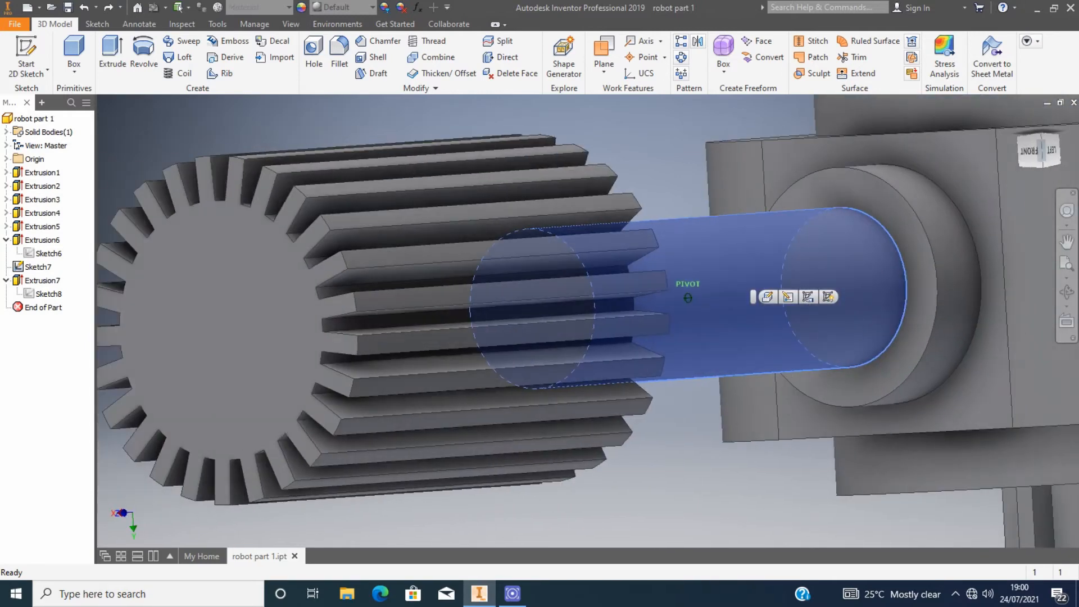
shift+middle_drag(688, 298, 710, 308)
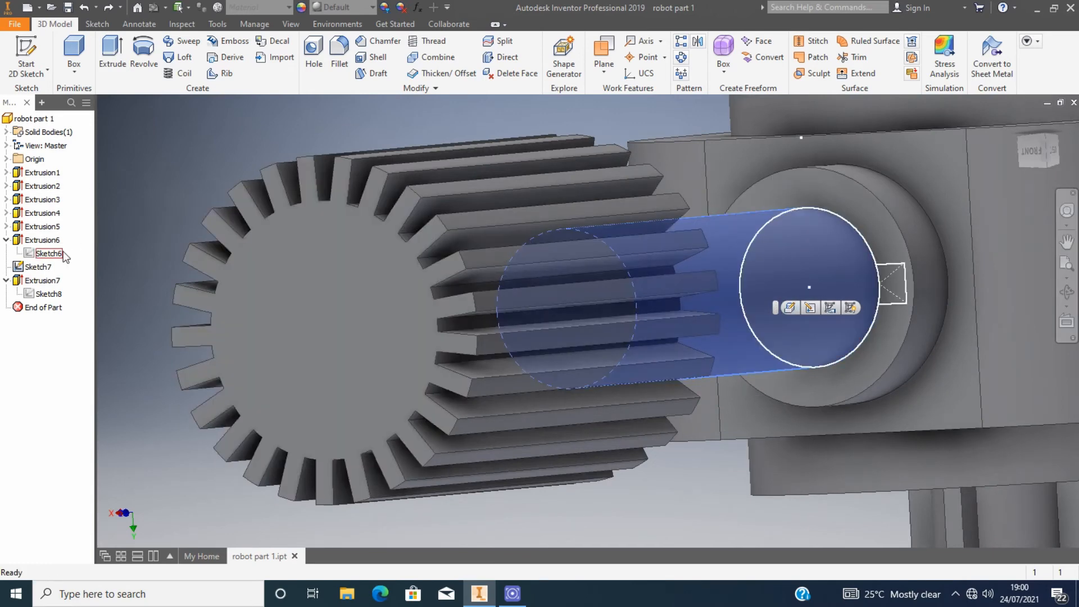
double_click(42, 280)
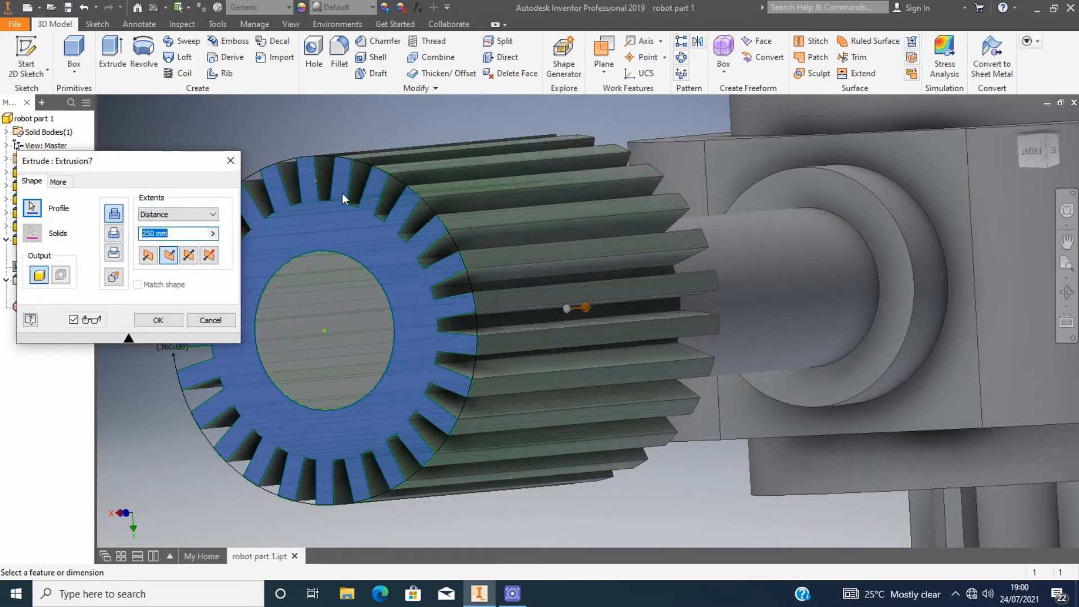
mouse_move(1043, 154)
mouse_down()
mouse_move(1068, 151)
mouse_move(1035, 150)
mouse_up()
click(33, 208)
click(354, 269)
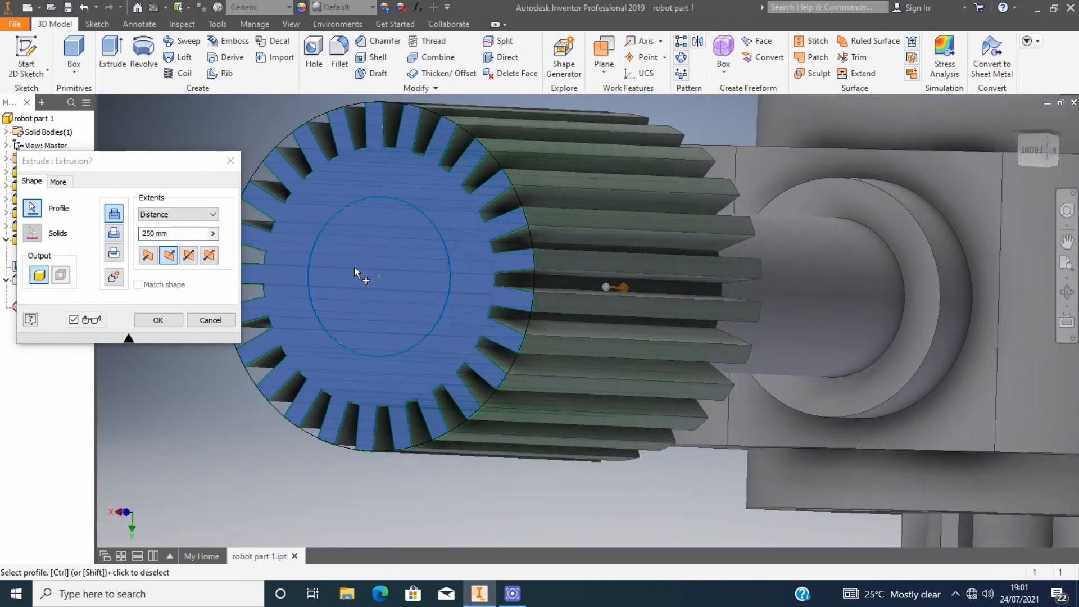
click(158, 320)
Step: Open the gear sketch to examine how its profile sits on the shaft end, and leave it unchanged
click(833, 261)
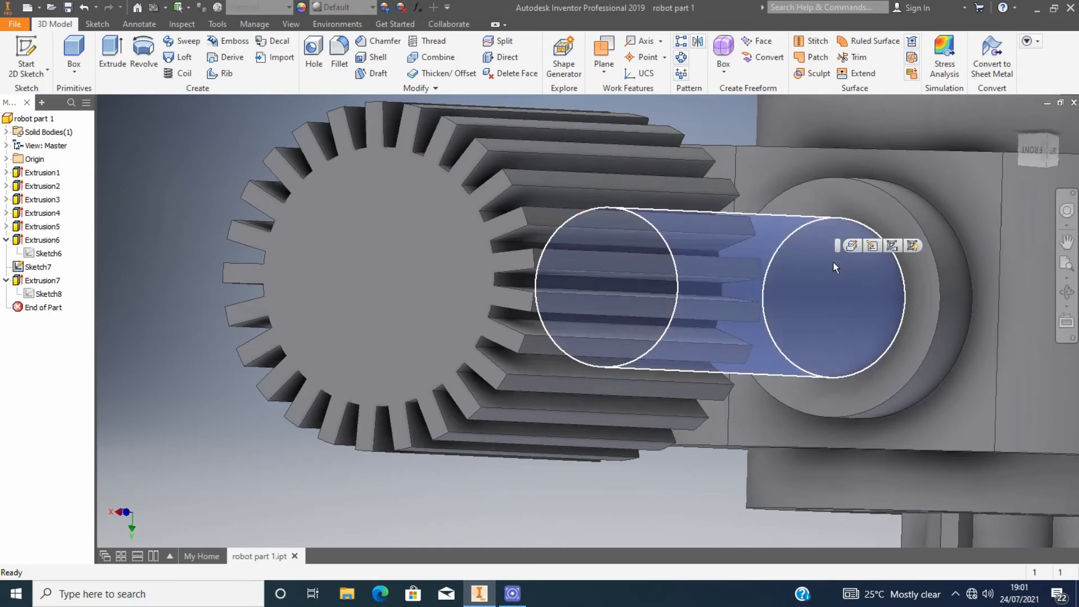
double_click(48, 294)
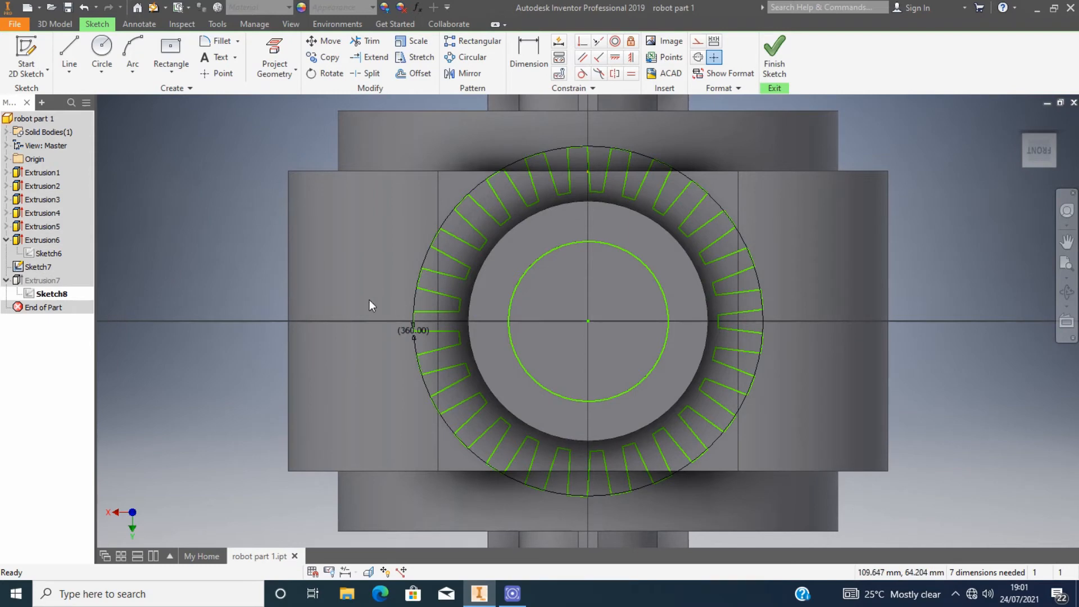
mouse_move(1054, 148)
mouse_down()
mouse_move(1034, 142)
mouse_move(1047, 147)
mouse_up()
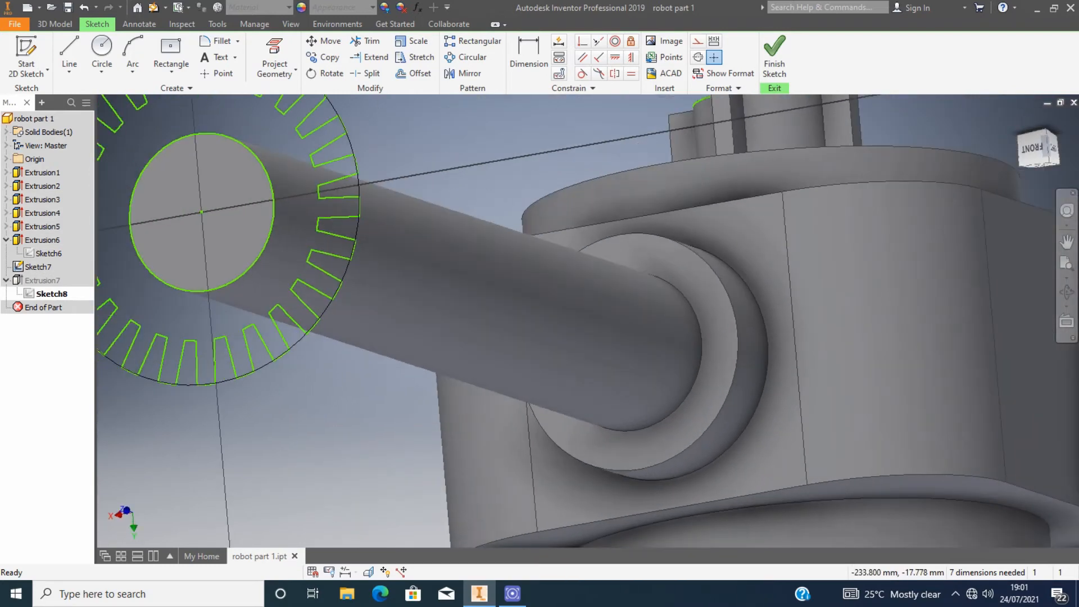
click(775, 56)
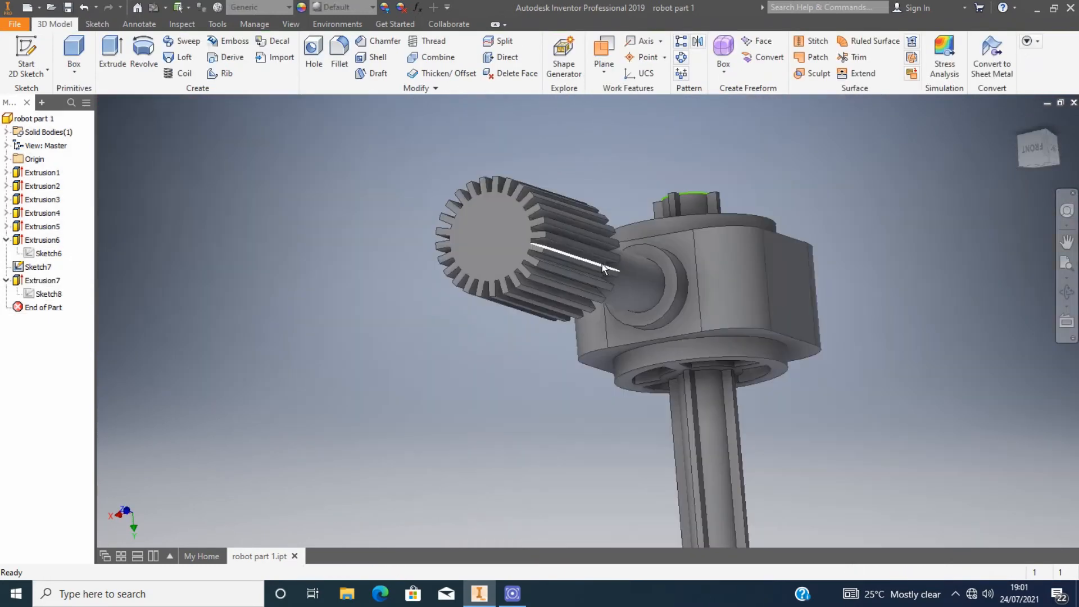
Step: In the gear sketch, draw a 20 by 15 mm centre rectangle centred on the inner circle's edge along the horizontal axis
click(1045, 149)
mouse_move(1040, 152)
mouse_down()
mouse_move(1038, 141)
mouse_move(514, 207)
mouse_up()
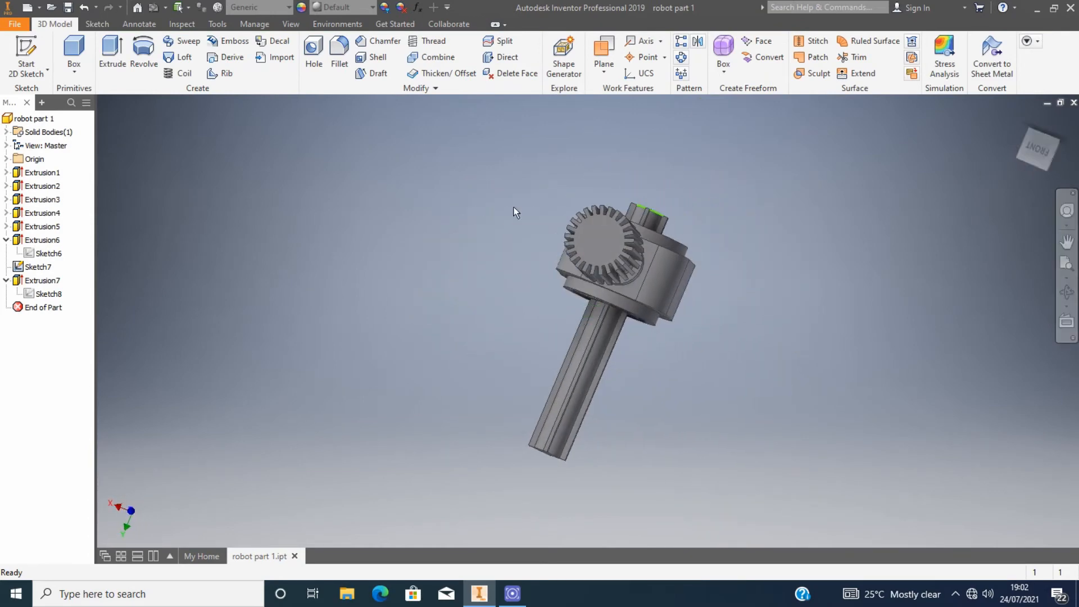
double_click(48, 293)
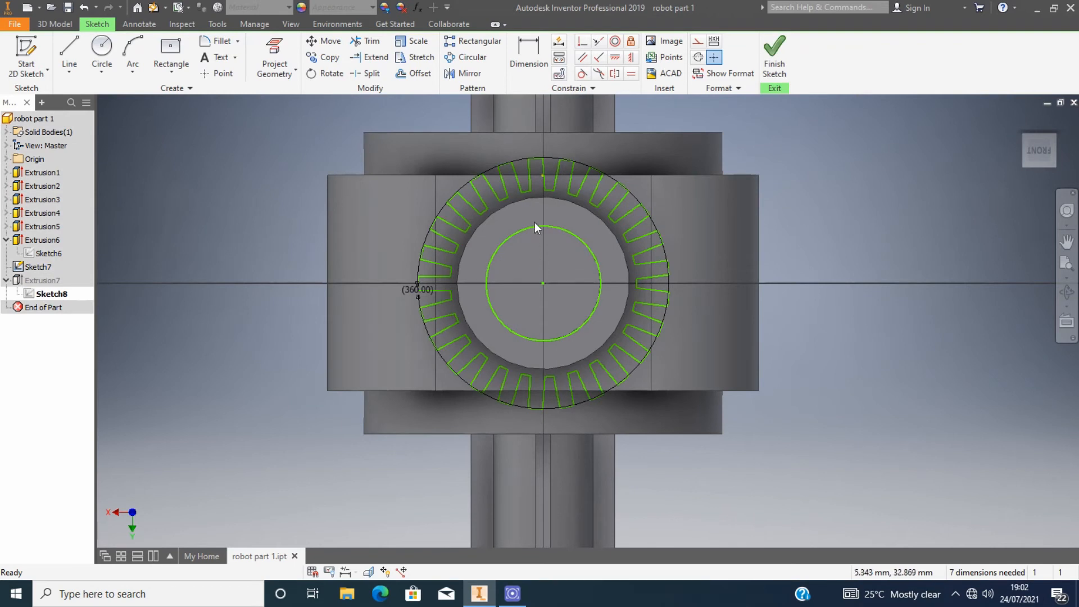
click(171, 49)
scroll(602, 299, up, 3)
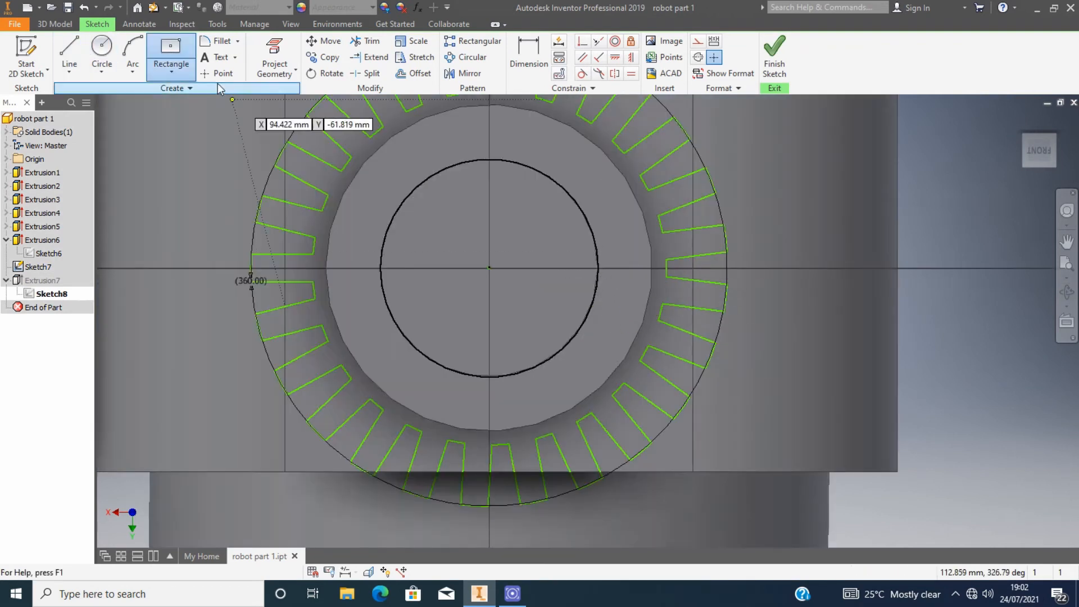
click(597, 268)
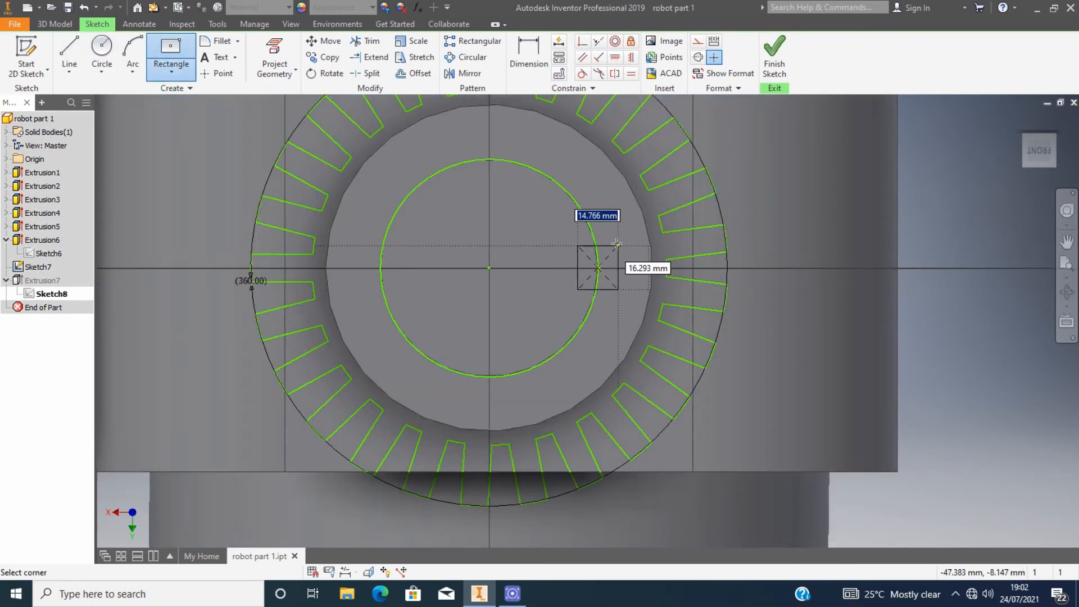
text(20)
key(Tab)
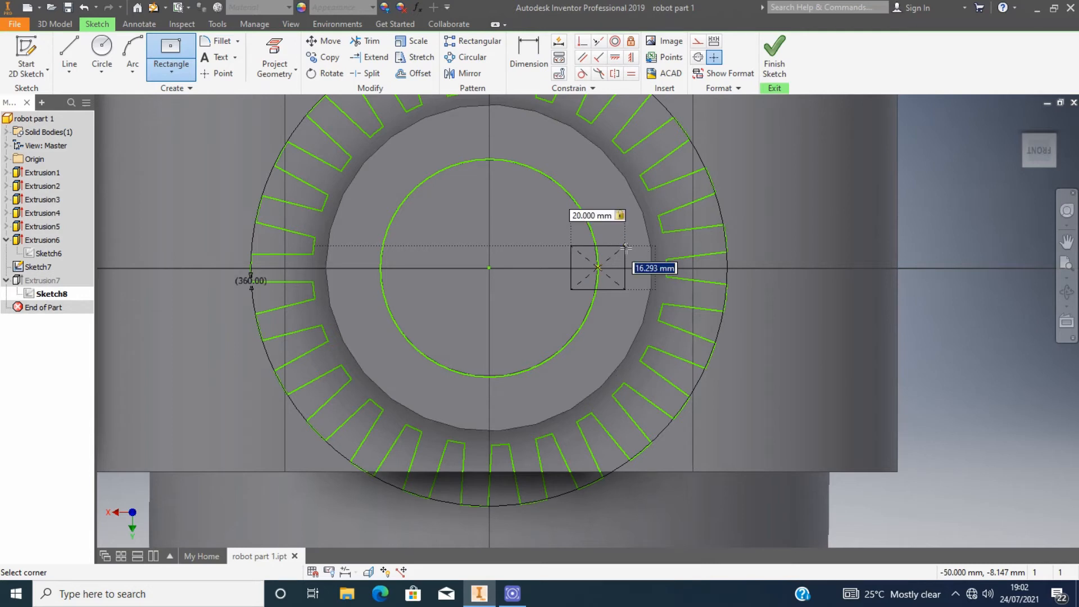
key(Return)
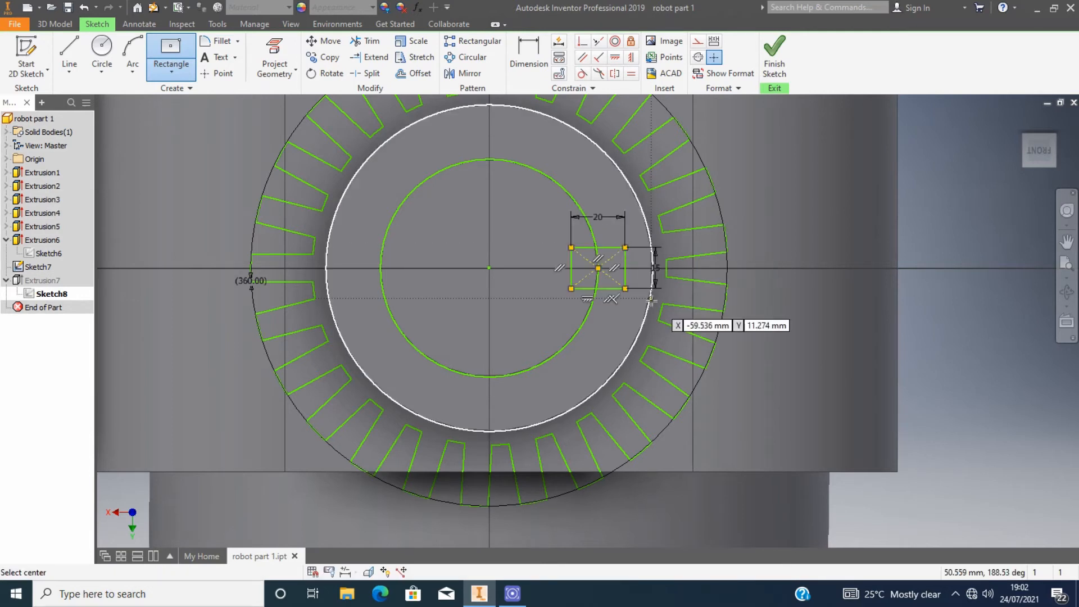
Step: Try a height of 20 mm for the rectangle on the inner circle's edge
key(Escape)
double_click(655, 268)
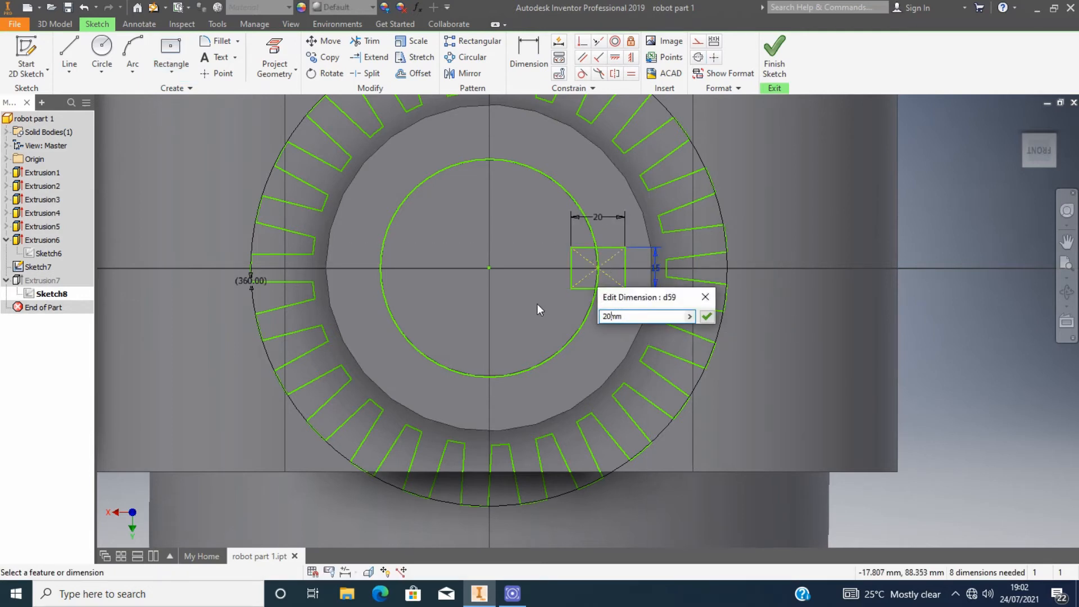
text(20)
Step: Trim the rectangle's lines inside the inner circle to leave a key-shaped projection, and finish the gear sketch
click(366, 41)
scroll(548, 253, up, 3)
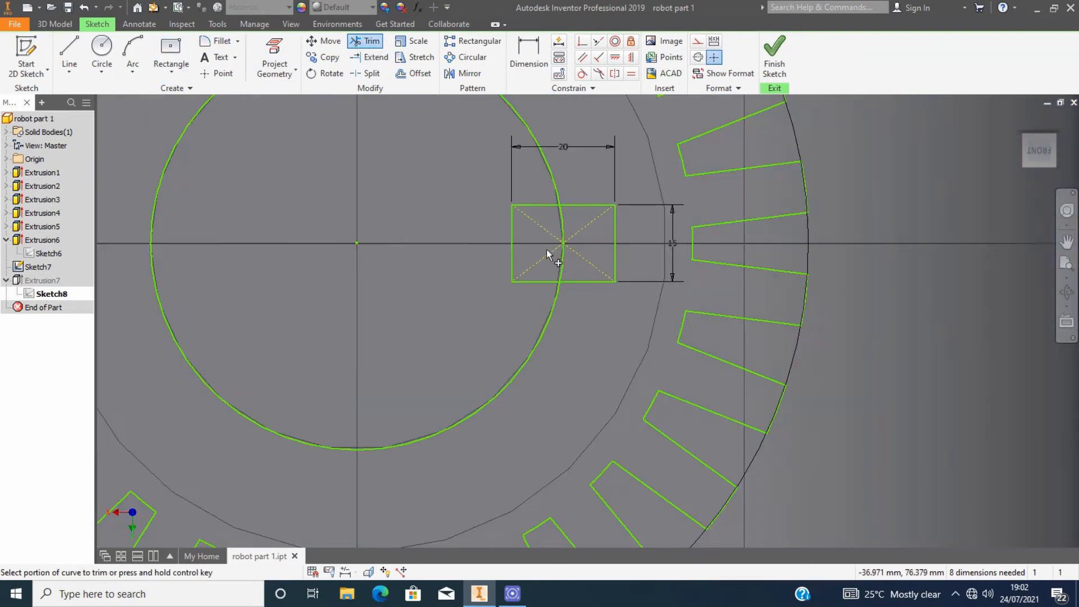
click(511, 242)
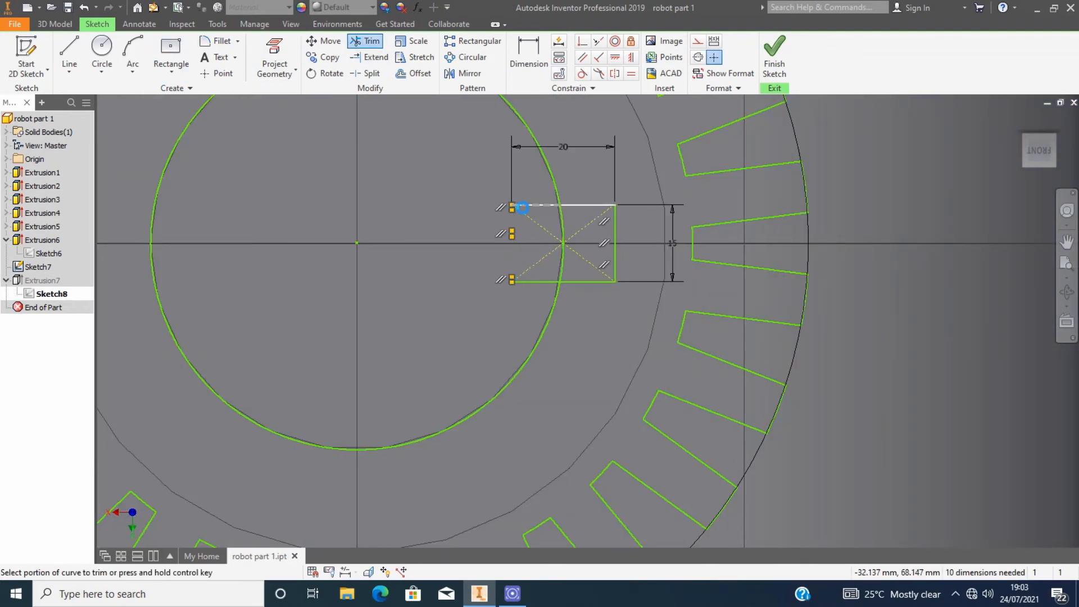
click(775, 53)
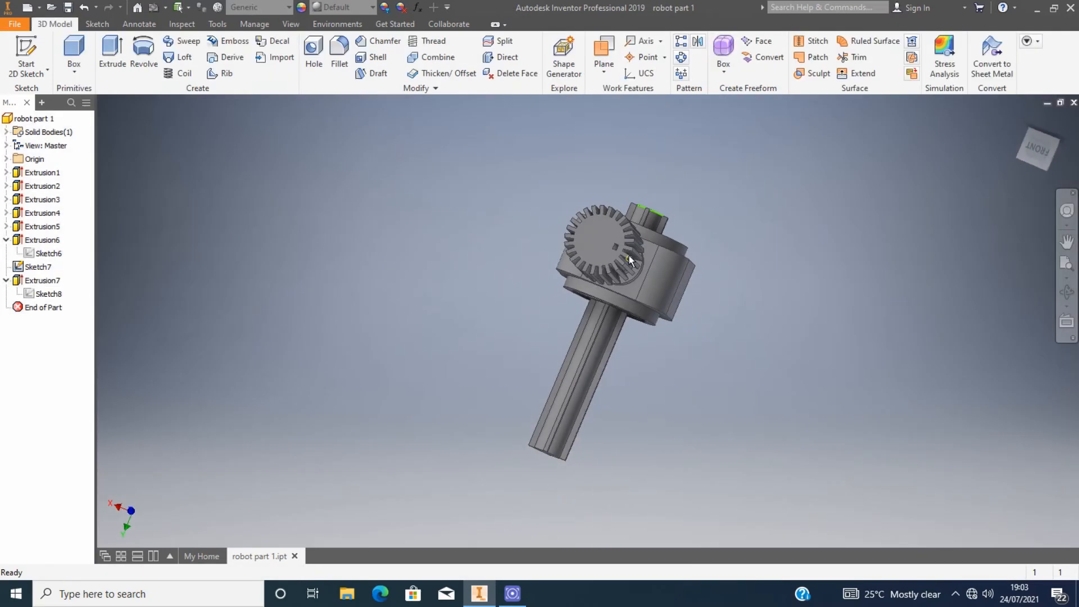
Step: Go back into the gear sketch, try to close the inner profile with a circle from the shaft's centre, and finish the sketch
scroll(672, 233, down, 4)
key(ctrl+z)
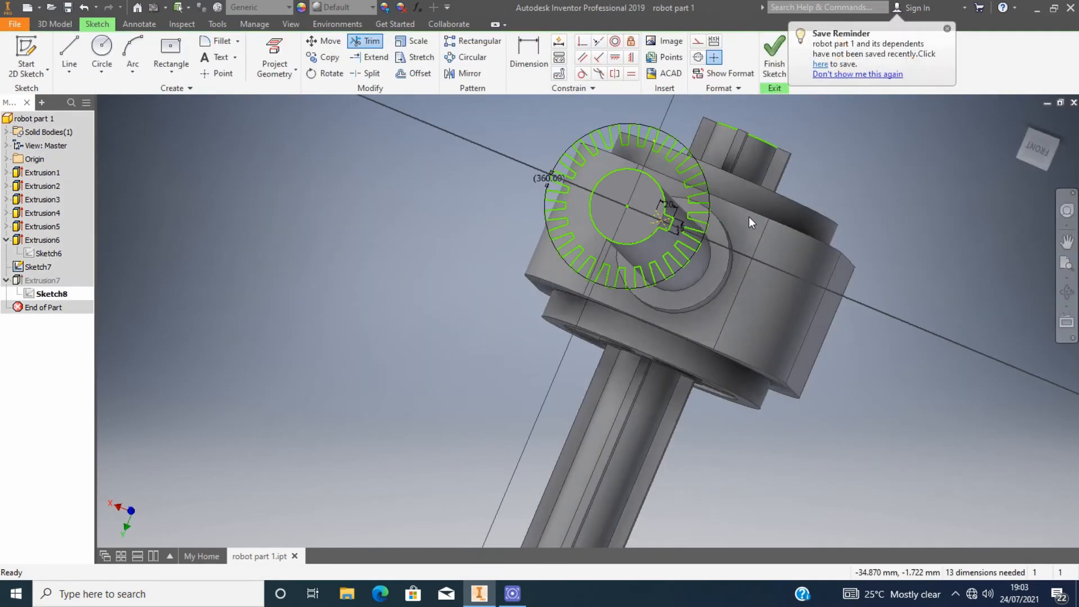
scroll(669, 216, up, 3)
key(c)
click(602, 200)
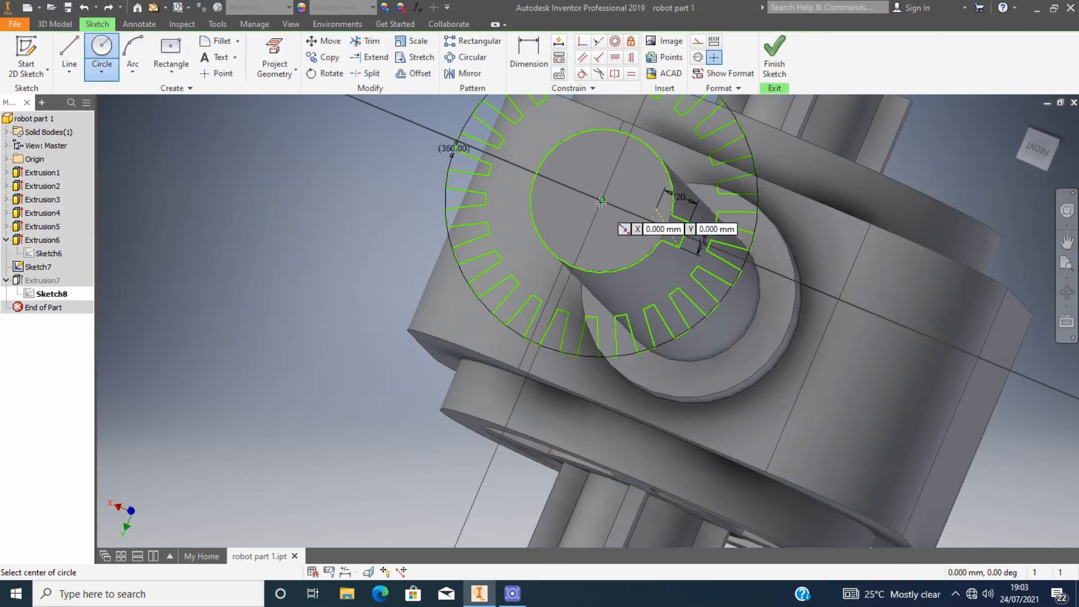
click(673, 214)
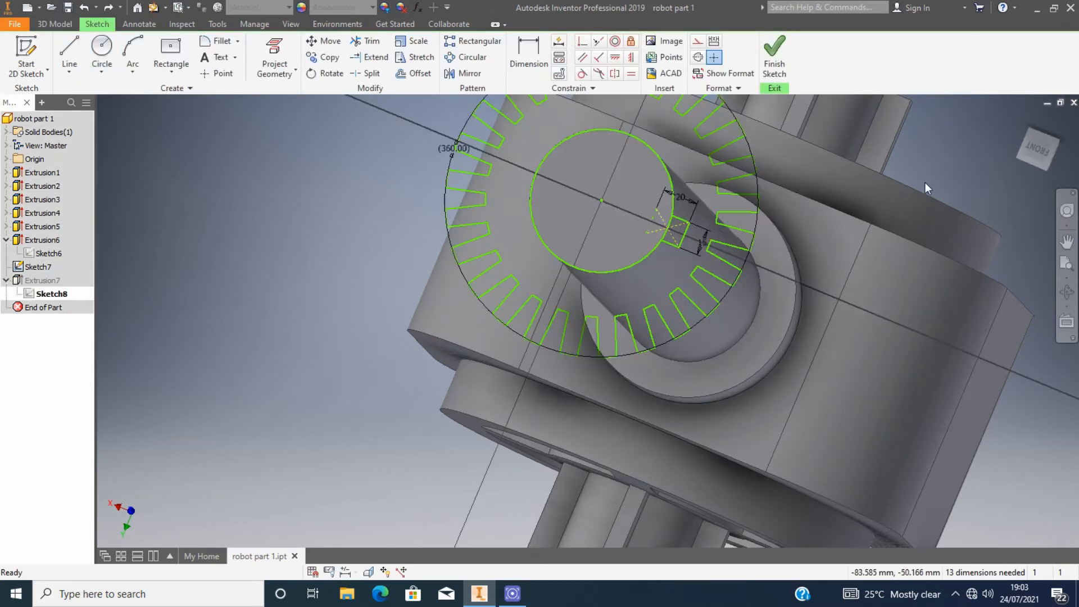
mouse_move(1031, 160)
mouse_down()
mouse_move(1047, 145)
mouse_move(999, 153)
mouse_move(1032, 158)
mouse_move(1045, 143)
mouse_up()
scroll(599, 332, down, 2)
click(786, 50)
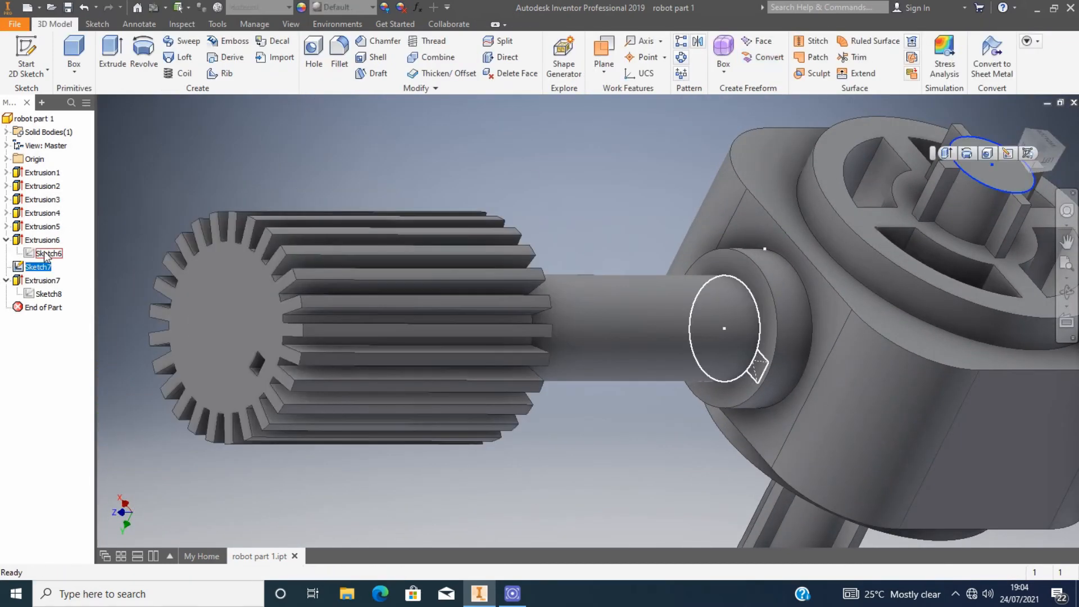
Step: Open the gear extrusion to examine its profile and the rectangular hole in the gear, and leave its settings unchanged
double_click(42, 280)
scroll(690, 258, up, 5)
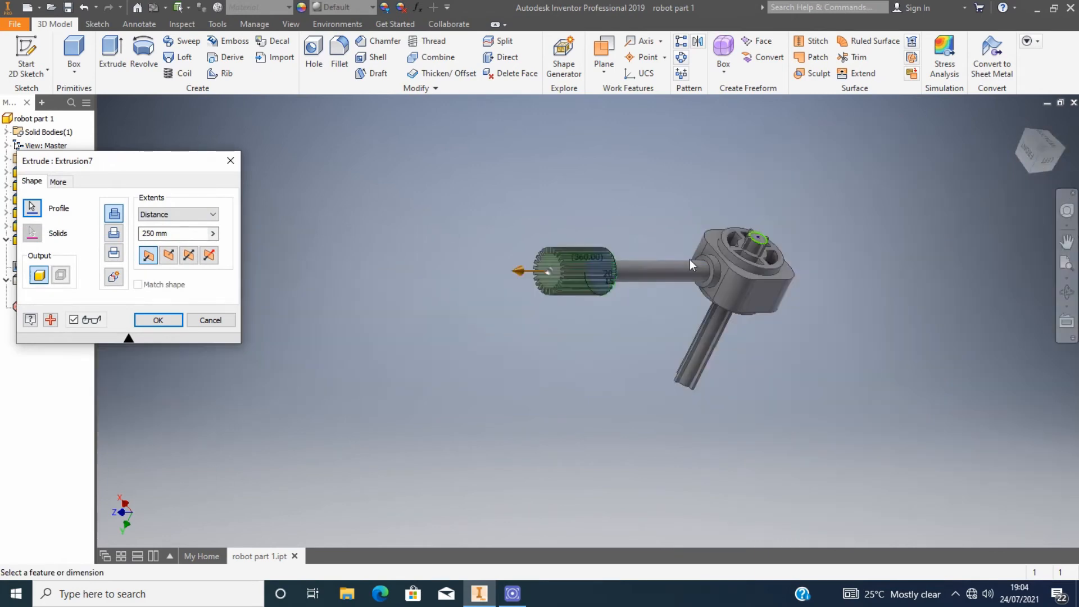
scroll(579, 276, down, 4)
key(Return)
middle_drag(414, 293, 604, 296)
double_click(42, 280)
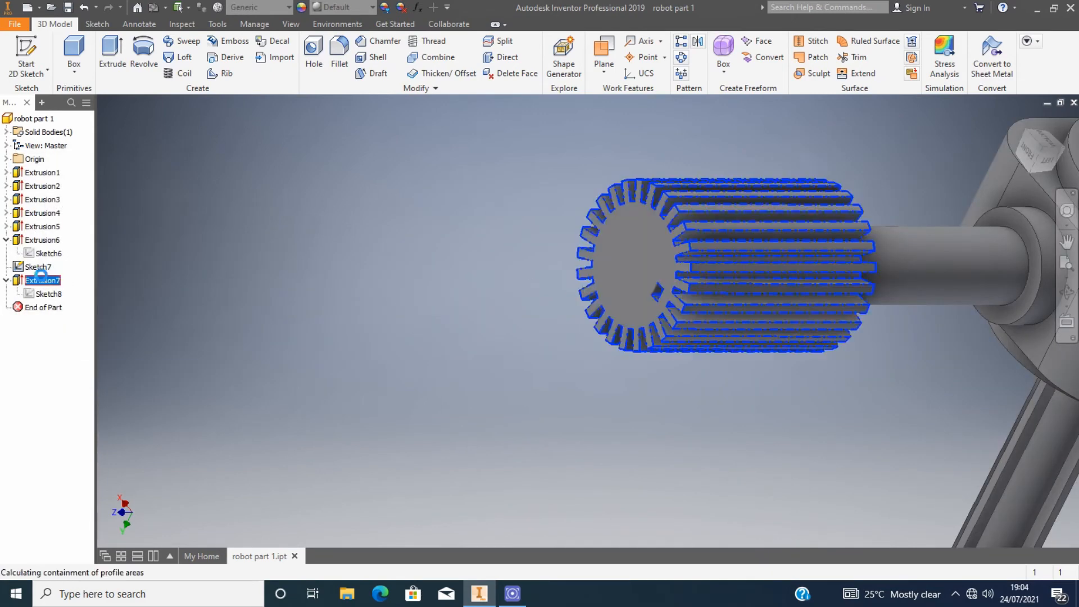
click(232, 163)
Step: In the gear sketch, try deleting the inner circle's arc beside the rectangular key and finishing the sketch
double_click(49, 293)
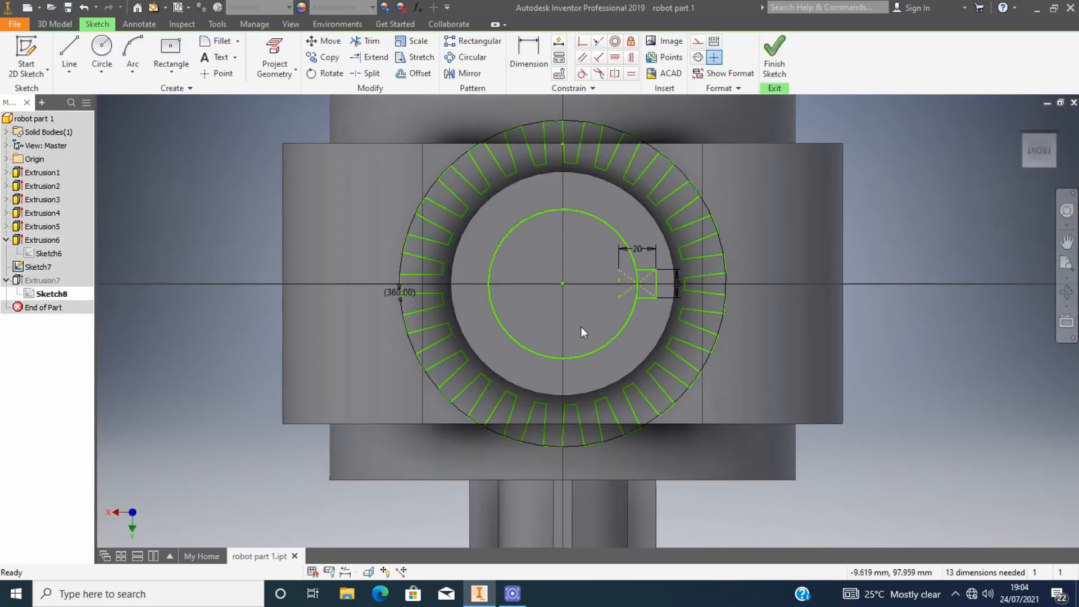
scroll(581, 326, up, 4)
click(1024, 166)
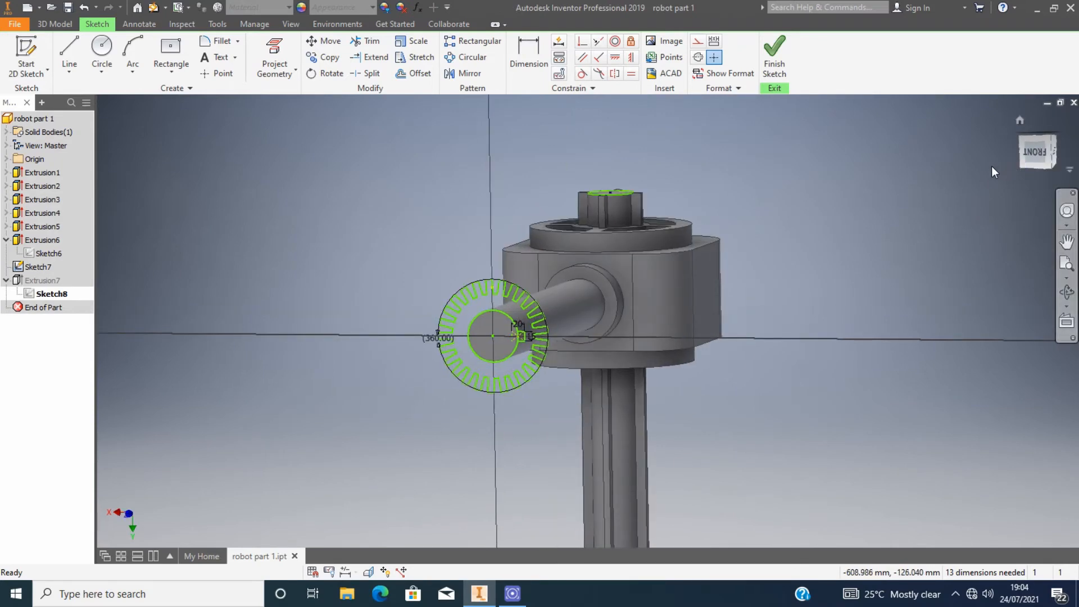
scroll(526, 335, down, 8)
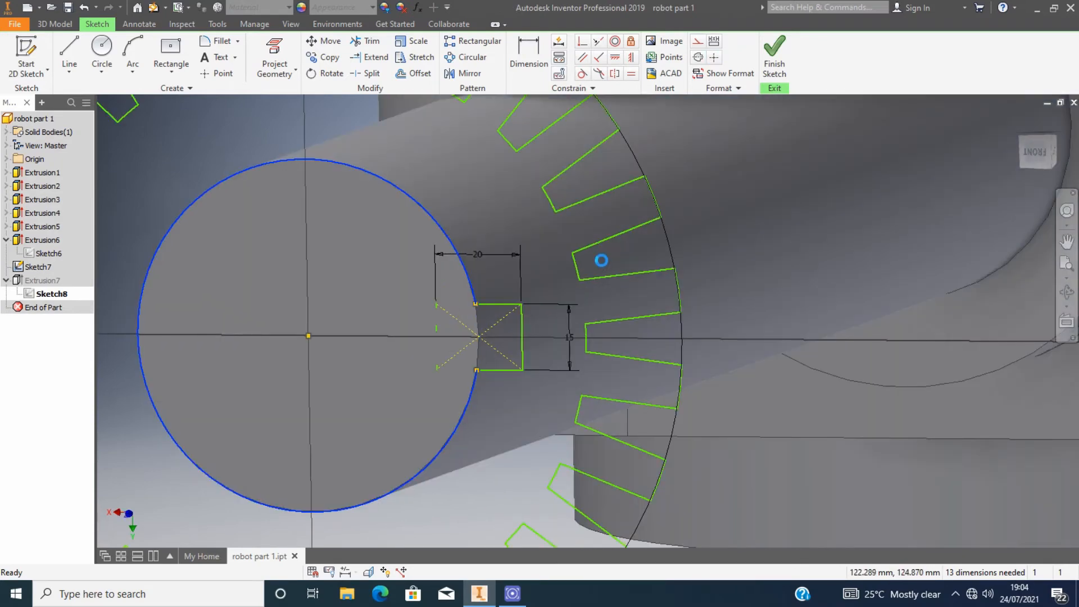
scroll(492, 307, up, 5)
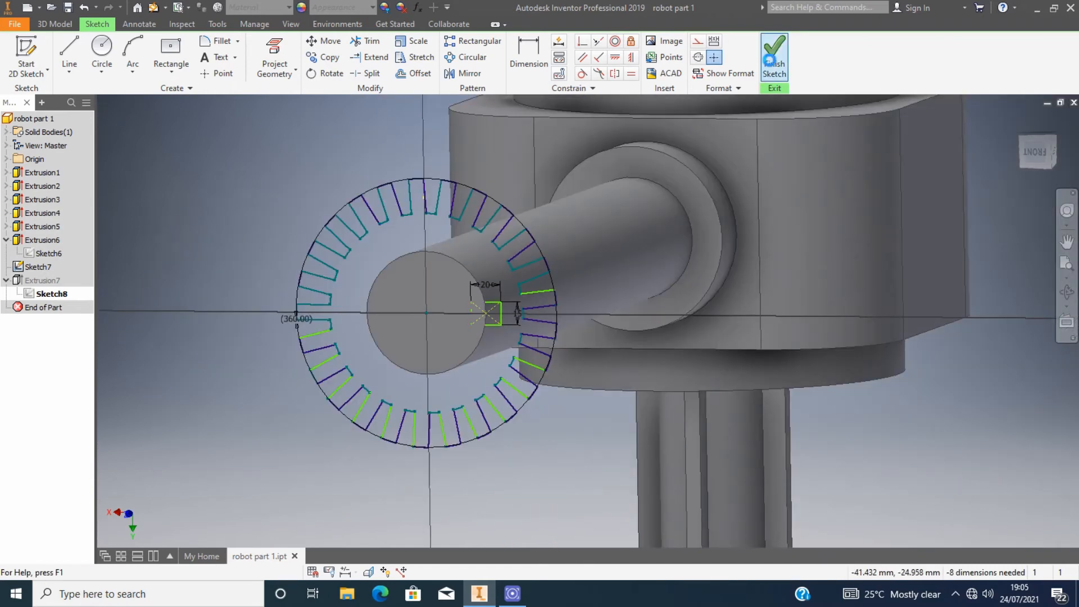
click(774, 57)
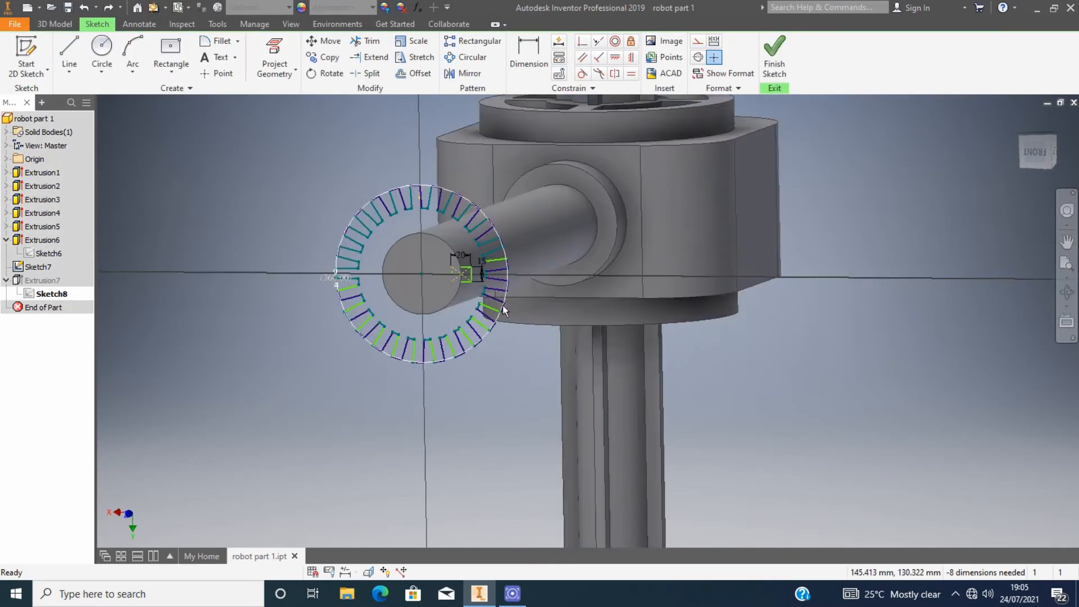
scroll(404, 280, down, 3)
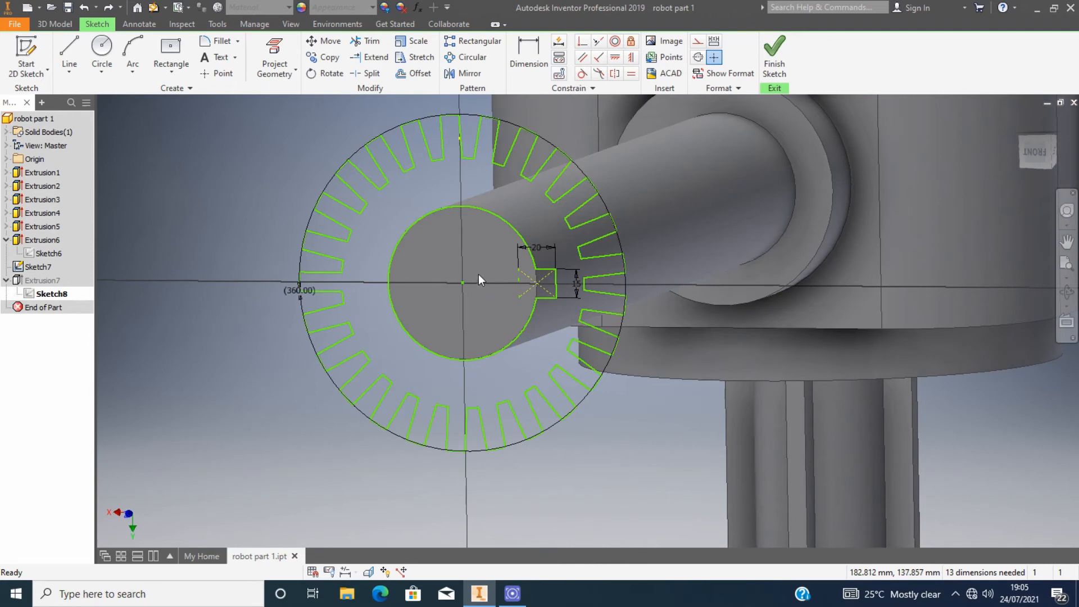
Step: Try an 80 mm diameter circle centred on the shaft axis in place of the gear sketch's inner arc
click(104, 47)
click(462, 282)
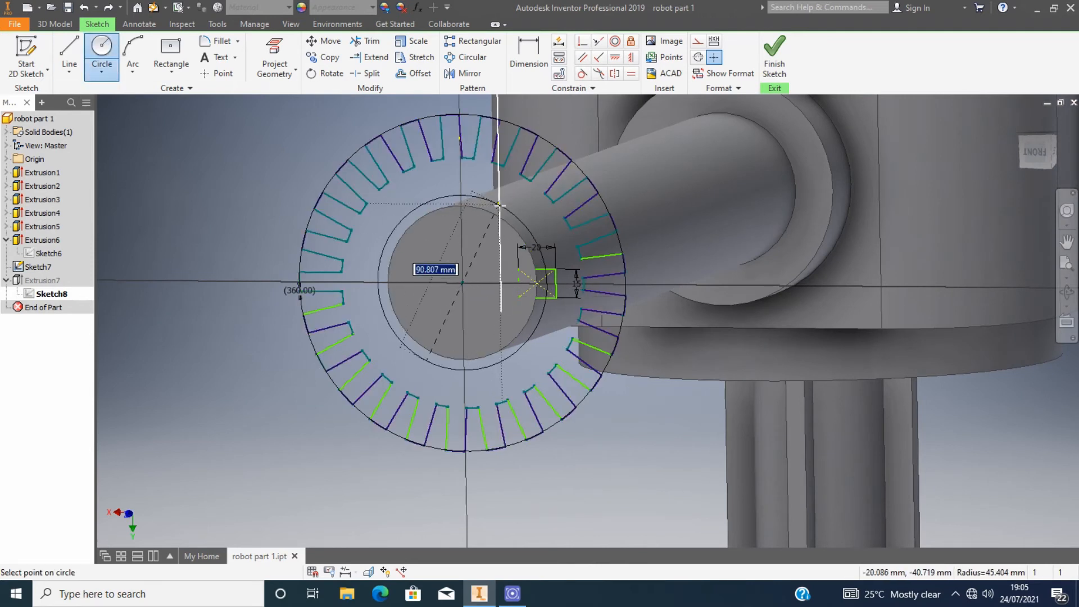
key(Return)
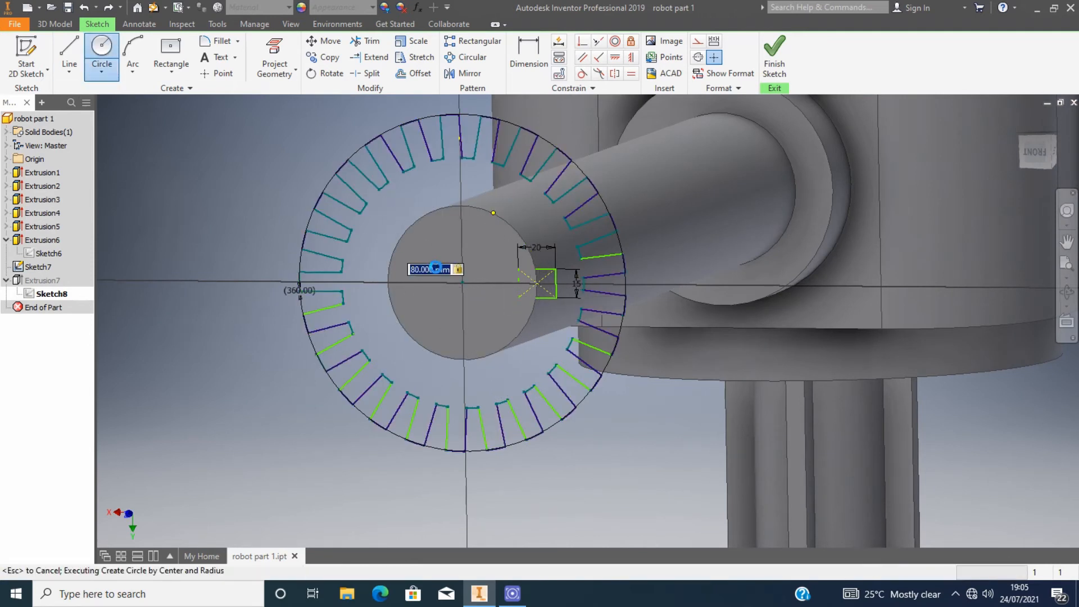
key(Escape)
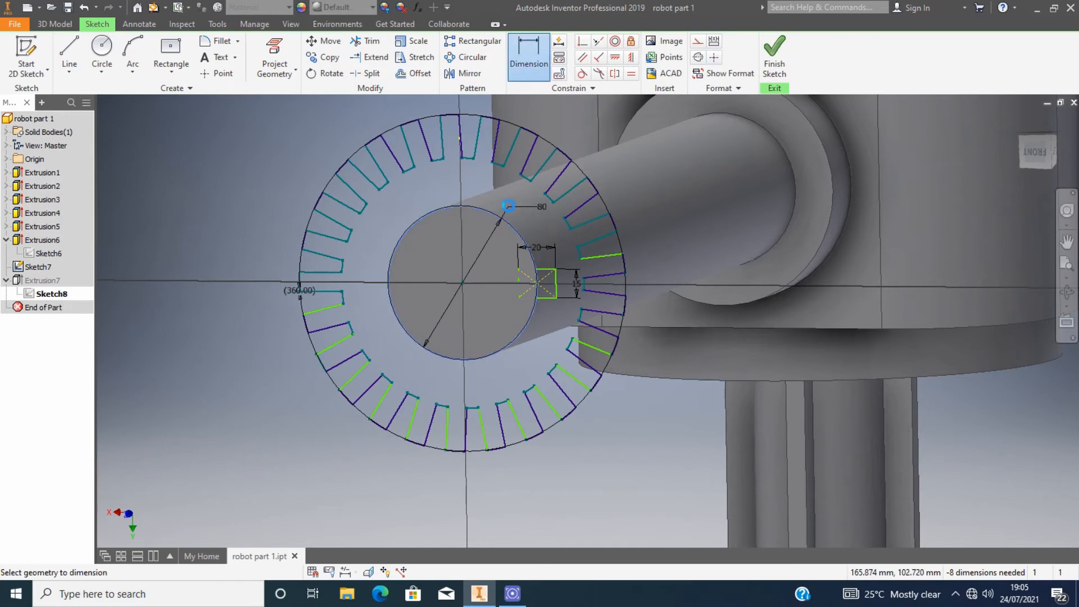
key(Escape)
key(ctrl+a)
key(Escape)
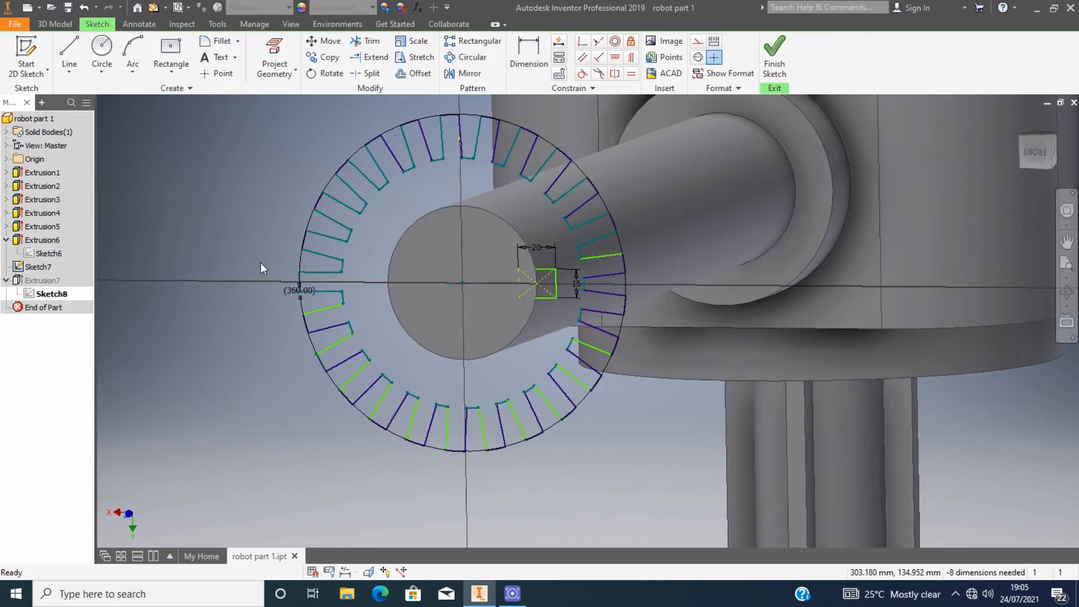
Step: Draw an 85 mm diameter circle centred on the shaft axis in the gear sketch
key(c)
click(458, 290)
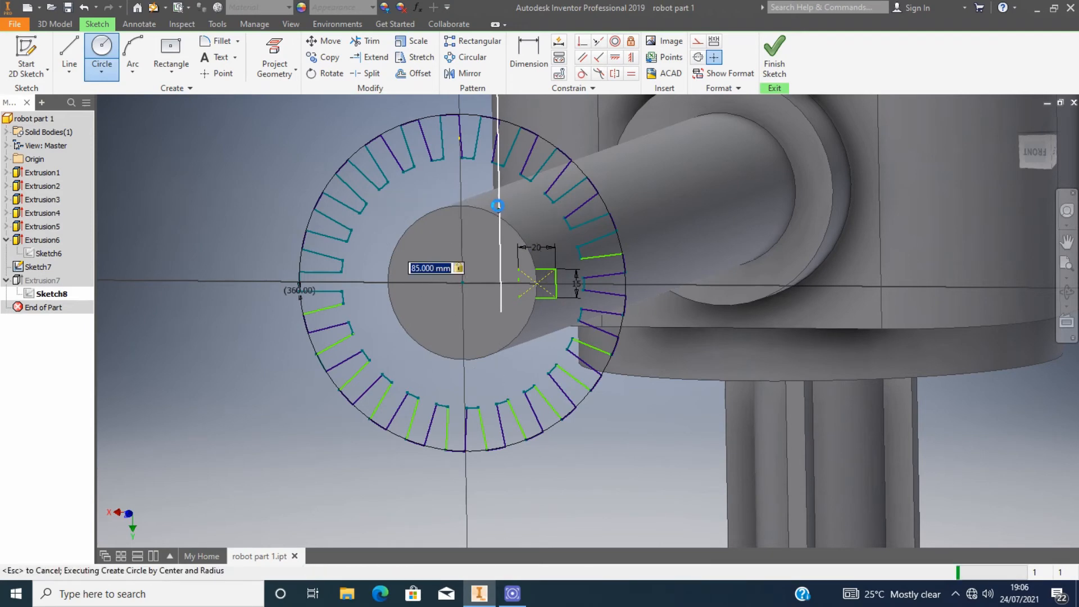
key(Return)
key(Escape)
Step: Trim the rectangular key's lines against the 85 mm circle, and try finishing the gear sketch
key(x)
scroll(556, 288, up, 3)
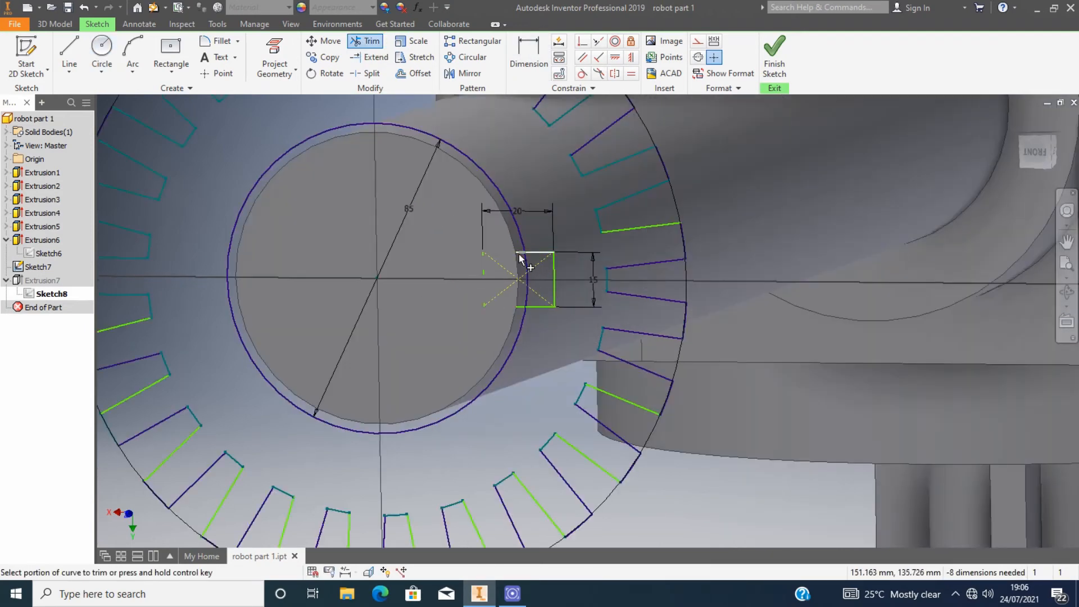
scroll(529, 307, up, 3)
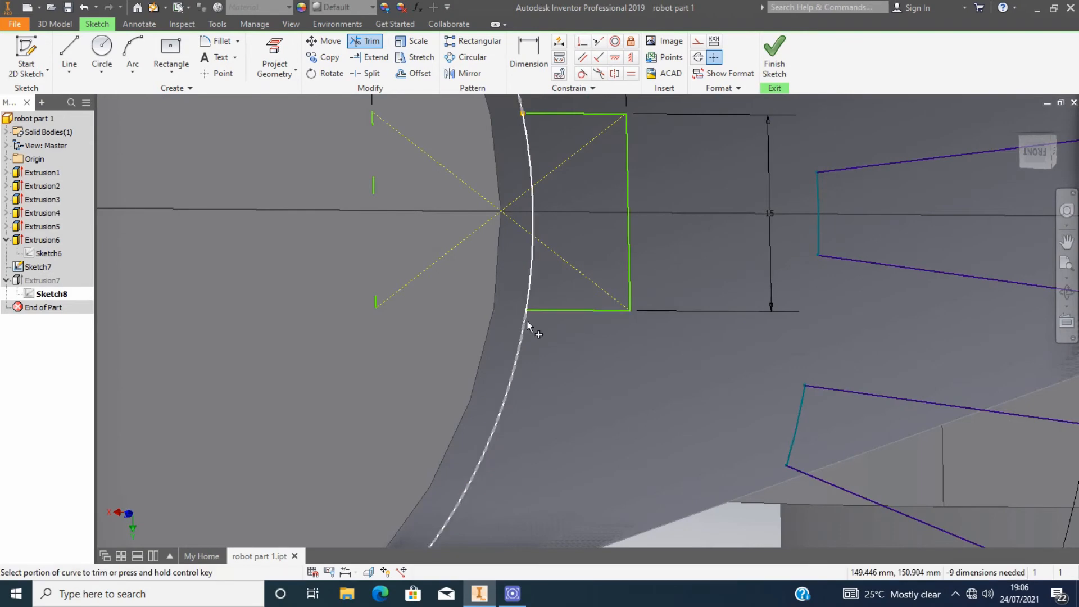
scroll(528, 309, down, 5)
click(528, 309)
click(289, 121)
click(775, 53)
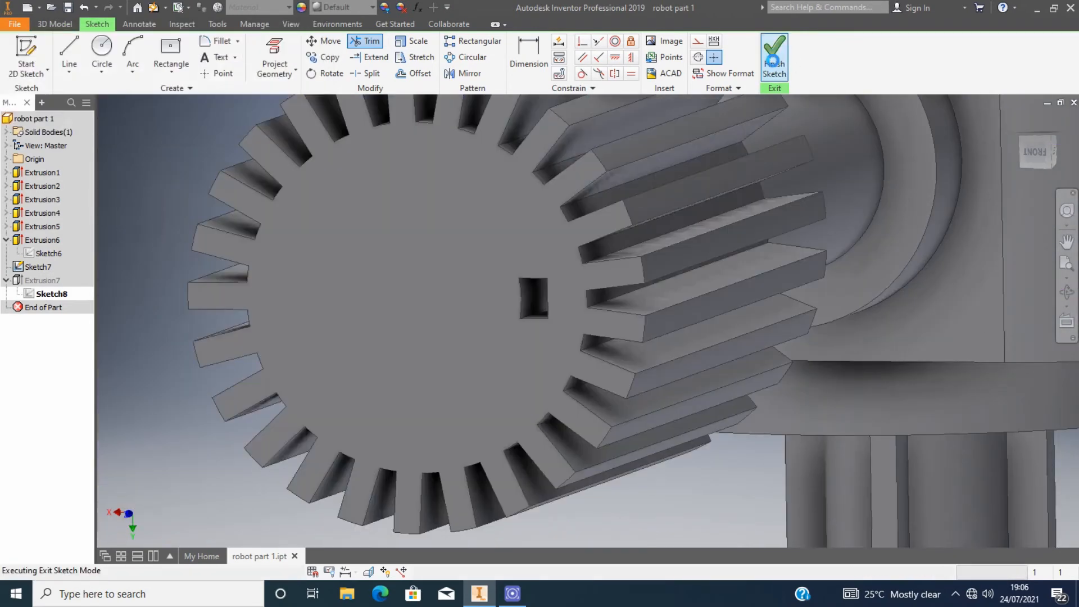
key(Escape)
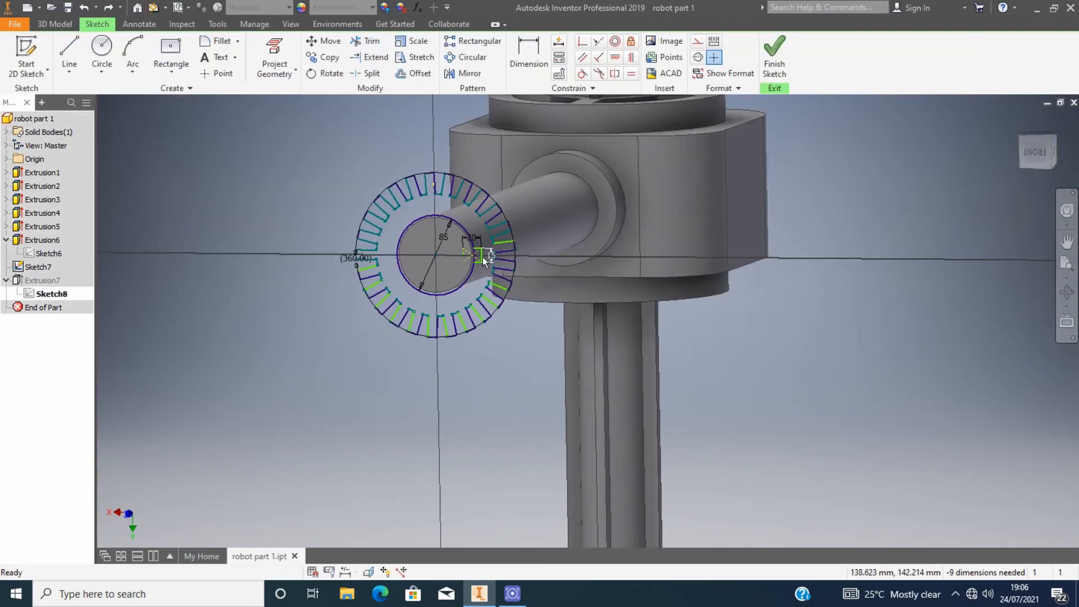
Step: Undo the circle and rectangle edits in the gear sketch, and also the gear extrusion itself
scroll(475, 253, down, 2)
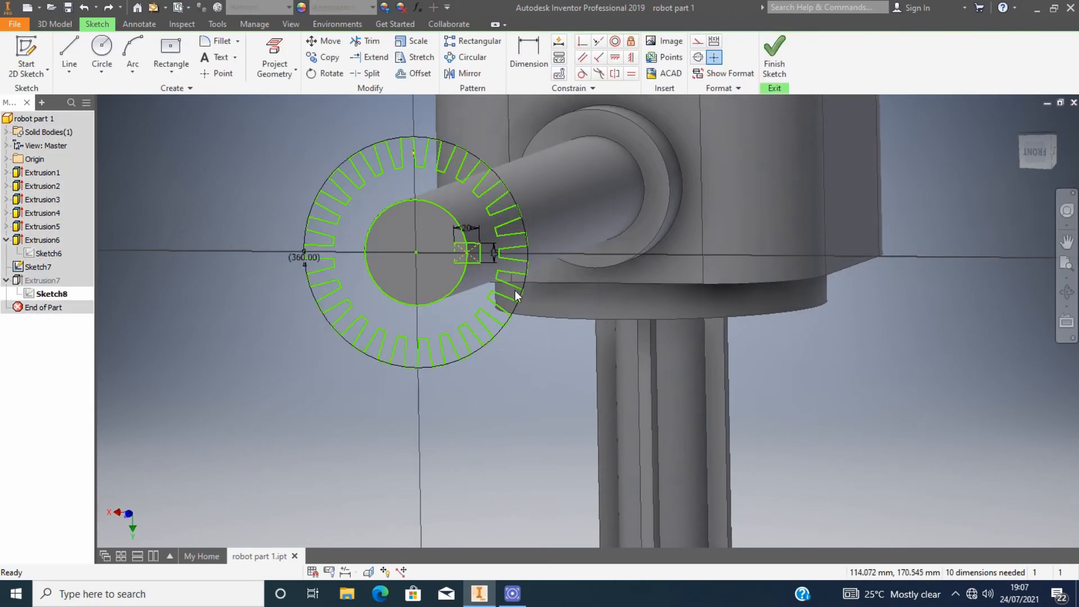
key(ctrl+z)
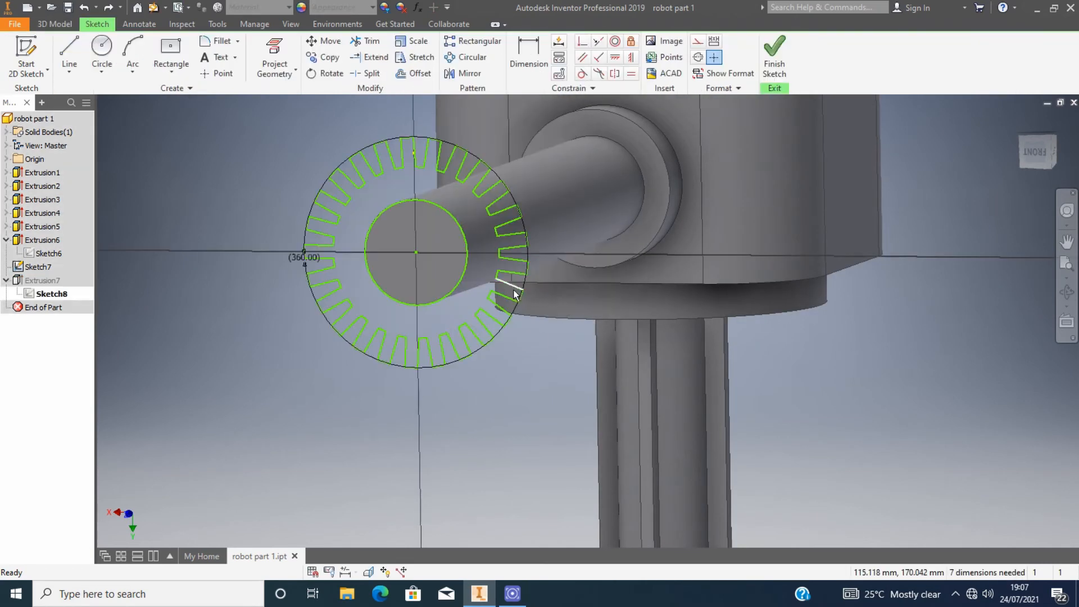
key(ctrl+z)
key(ctrl+z)
key(ctrl+z)
key(ctrl+z)
key(ctrl+z)
key(ctrl+z)
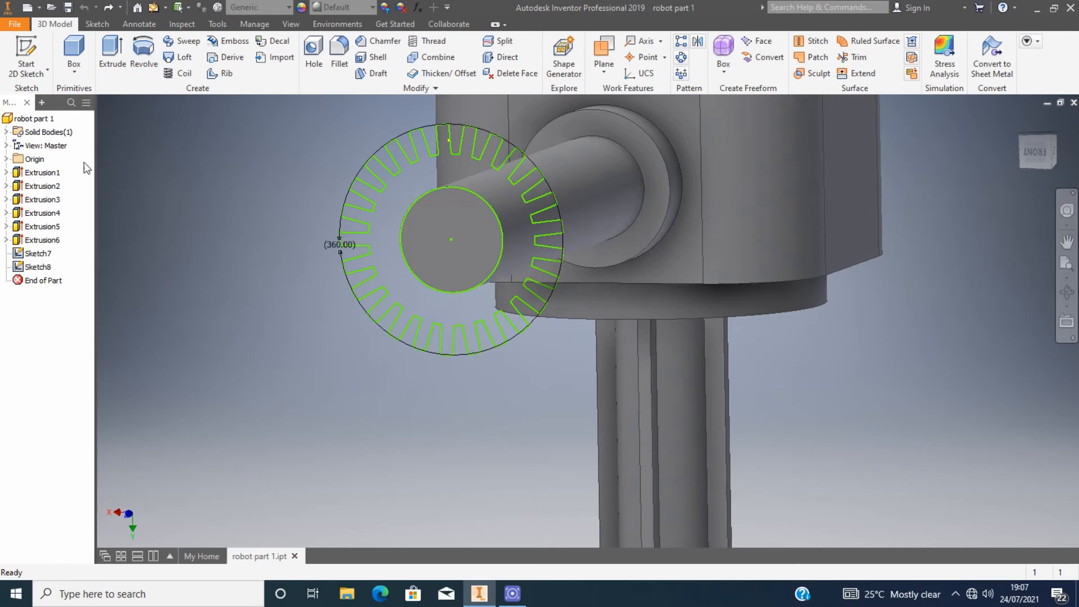
Step: Sketch an 85 mm diameter circle centred on the shaft axis on the shaft's end face, and finish the sketch
click(37, 75)
click(426, 212)
key(c)
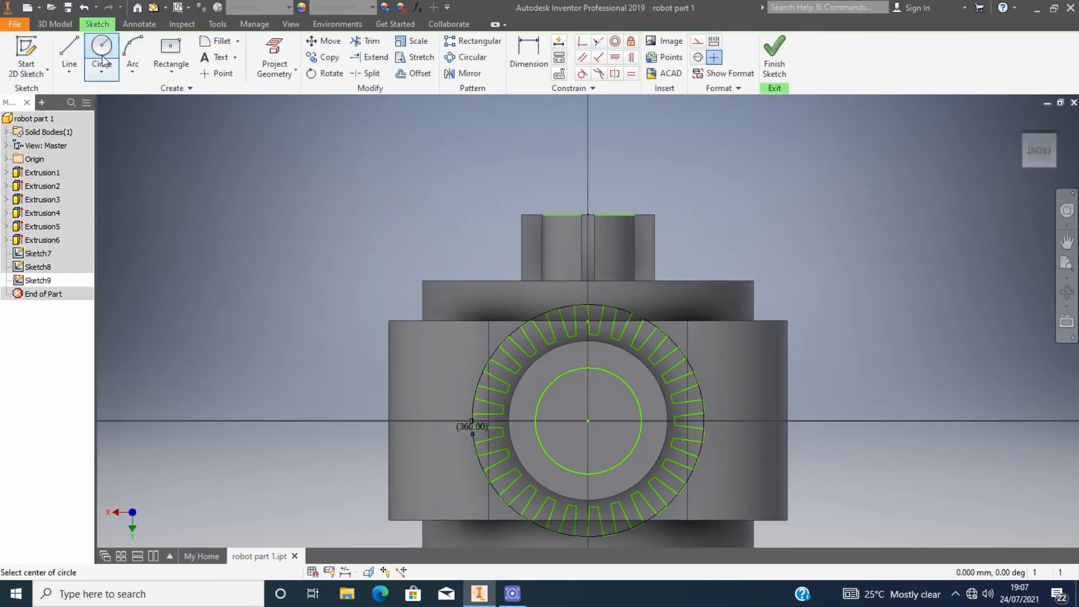
click(587, 421)
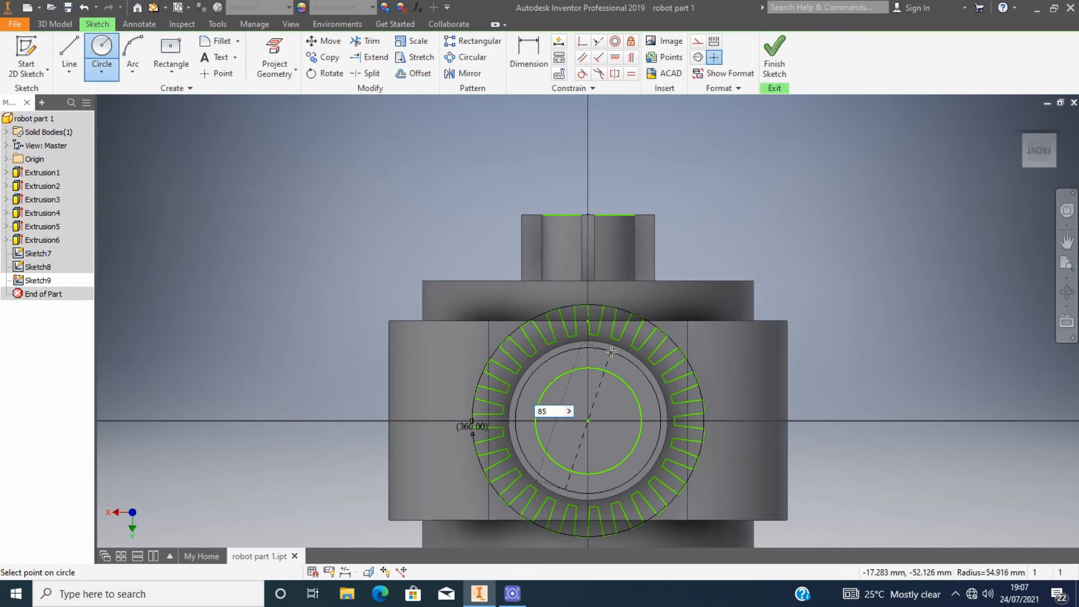
text(85)
key(Return)
key(Escape)
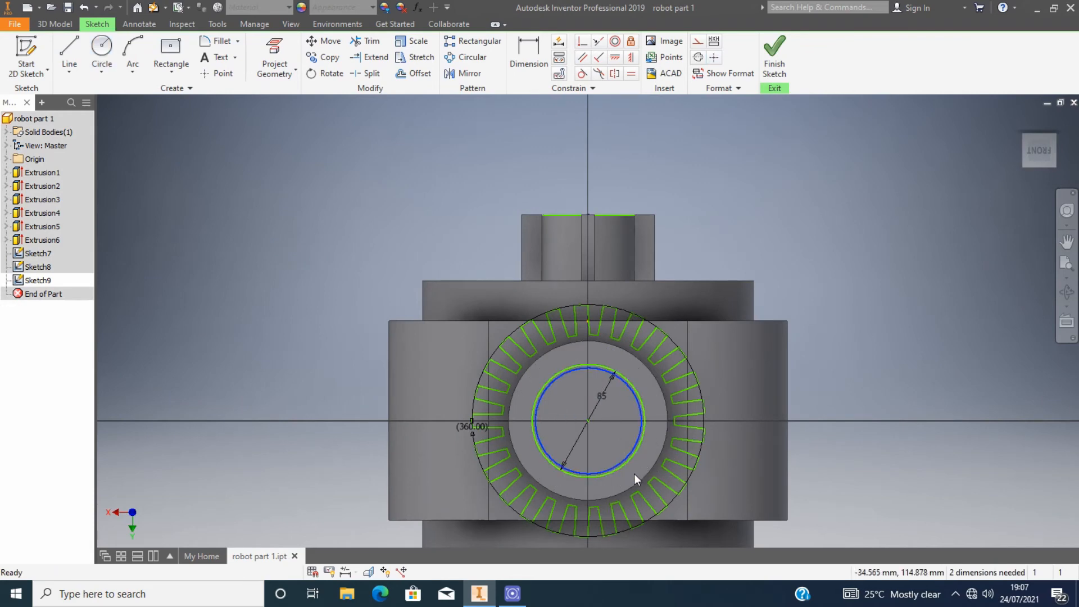
scroll(634, 474, up, 3)
scroll(284, 115, down, 3)
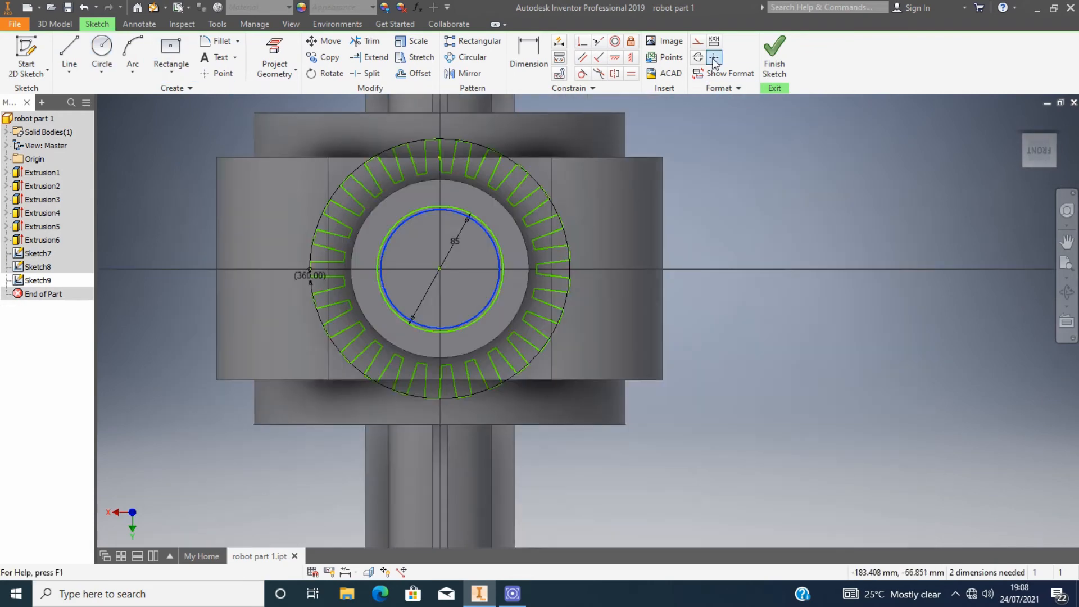
click(773, 56)
Step: Try extruding the gear ring profile 250 mm outward from the shaft's end face
click(112, 56)
click(357, 181)
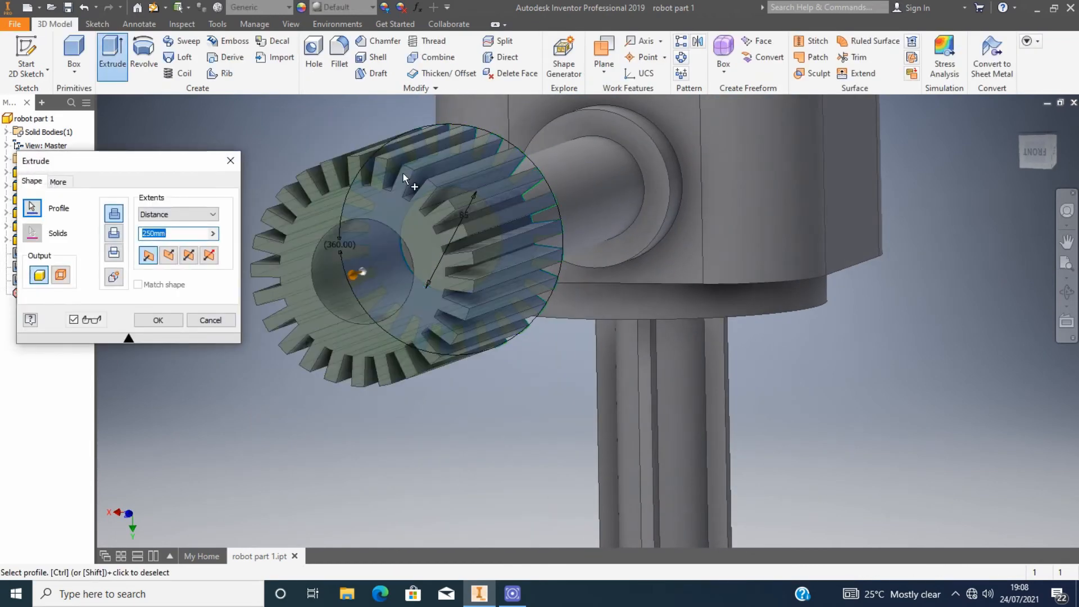
click(158, 320)
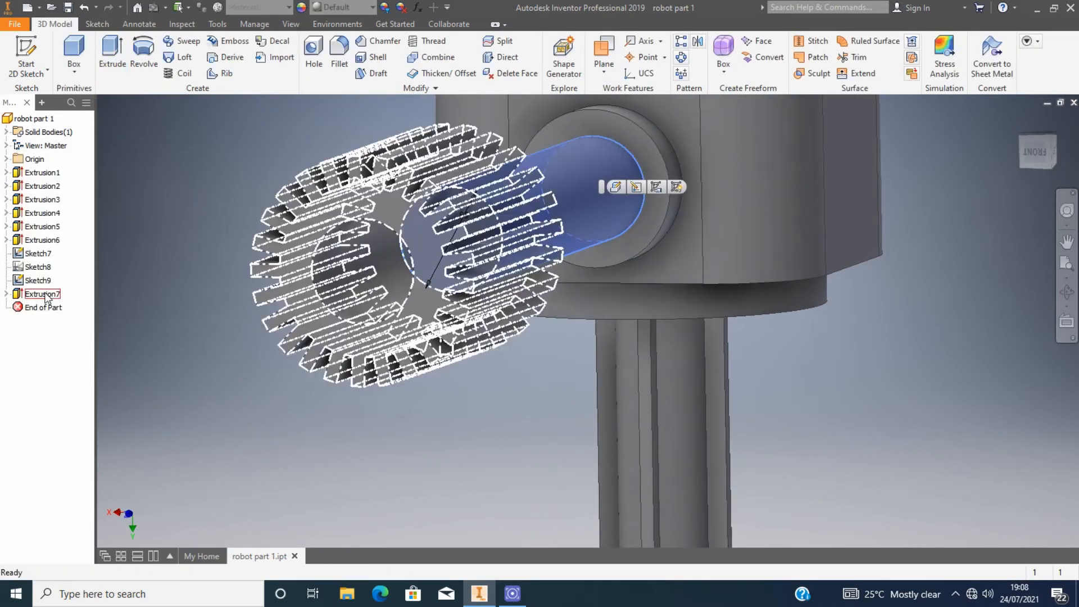
Step: Try a shaft extrusion distance of 750 mm, and undo both that edit and the outward gear extrusion
double_click(48, 256)
text(500)
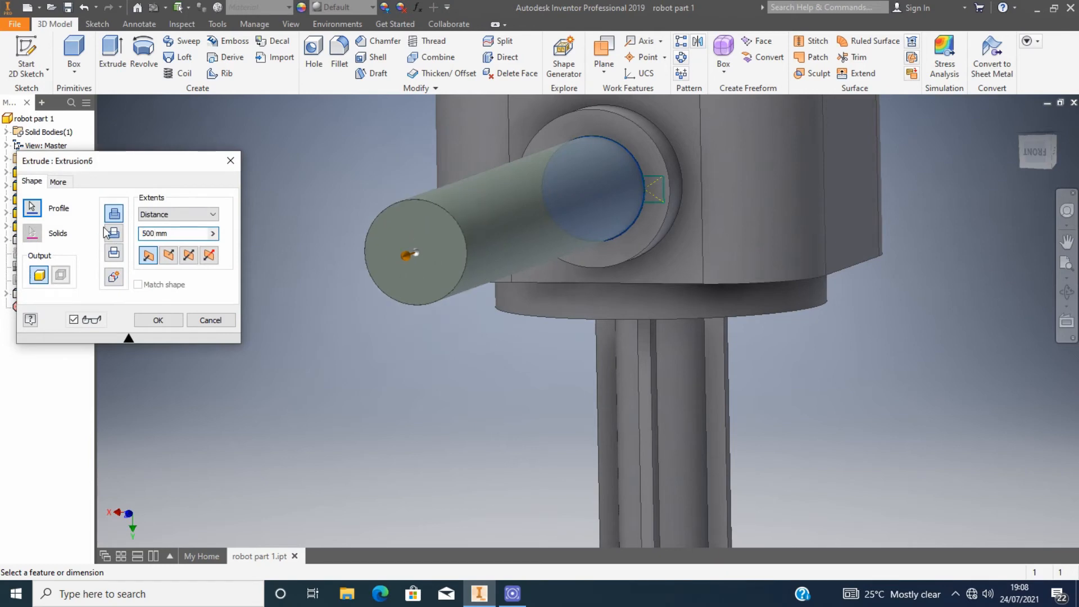
text(750)
click(157, 319)
scroll(412, 286, up, 4)
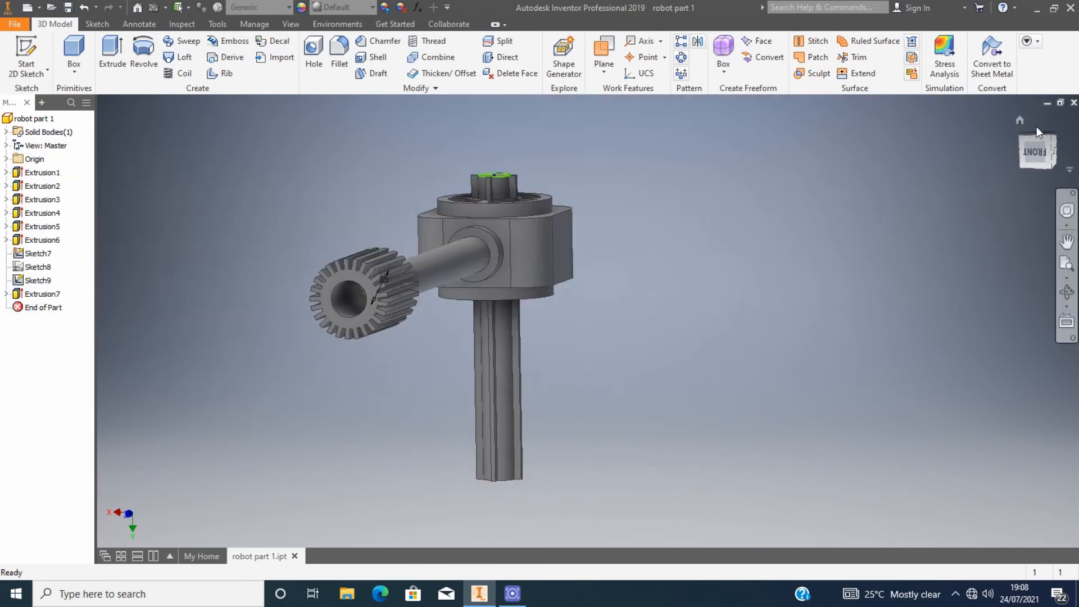
shift+middle_drag(433, 351, 393, 345)
key(ctrl+z)
key(ctrl+z)
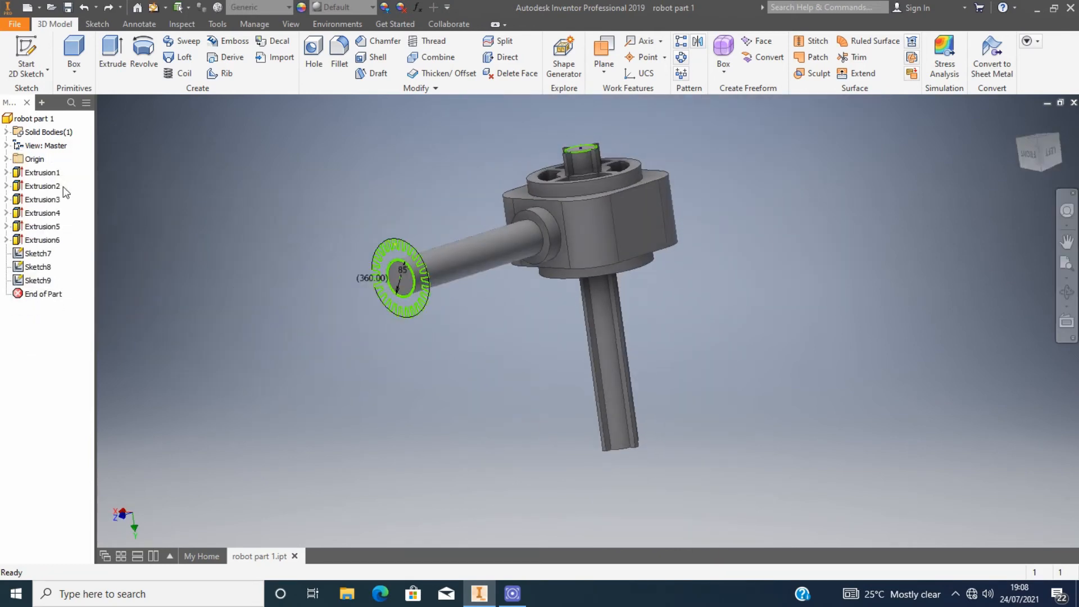
Step: Extrude the gear ring profile 250 mm in the flipped direction, back along the shaft towards the body
key(e)
click(404, 261)
click(173, 260)
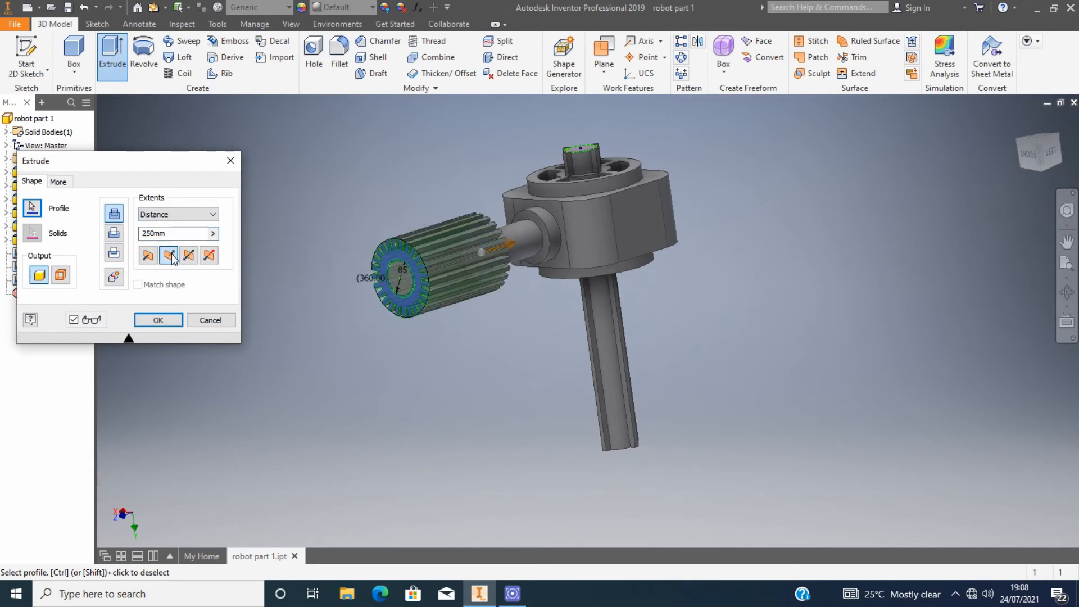
click(152, 320)
Step: Check the shaft extrusion's distance settings against the gear's position
scroll(474, 224, down, 3)
double_click(43, 238)
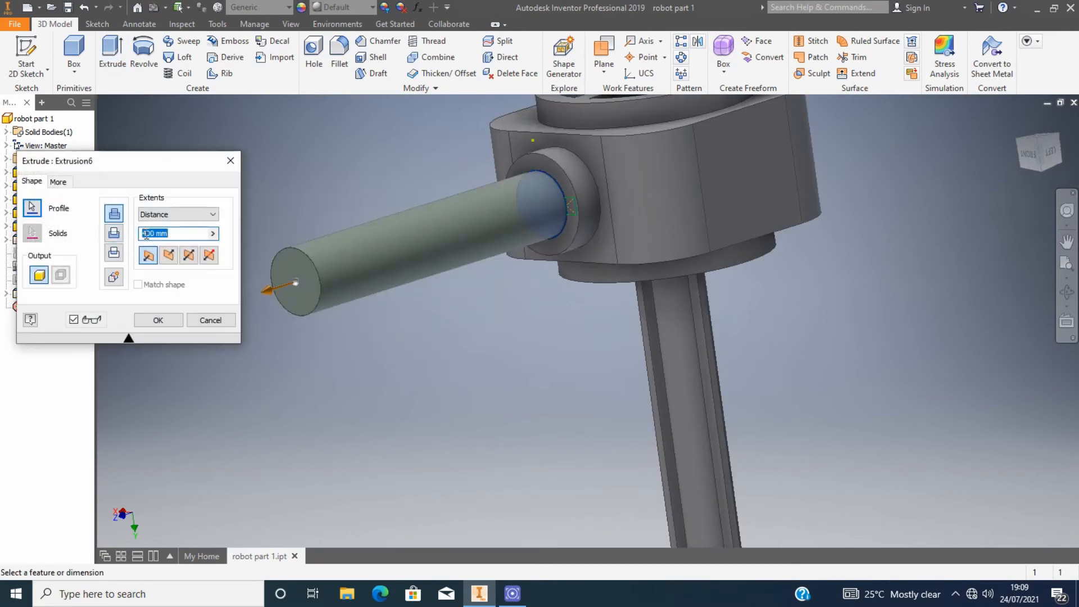
click(158, 320)
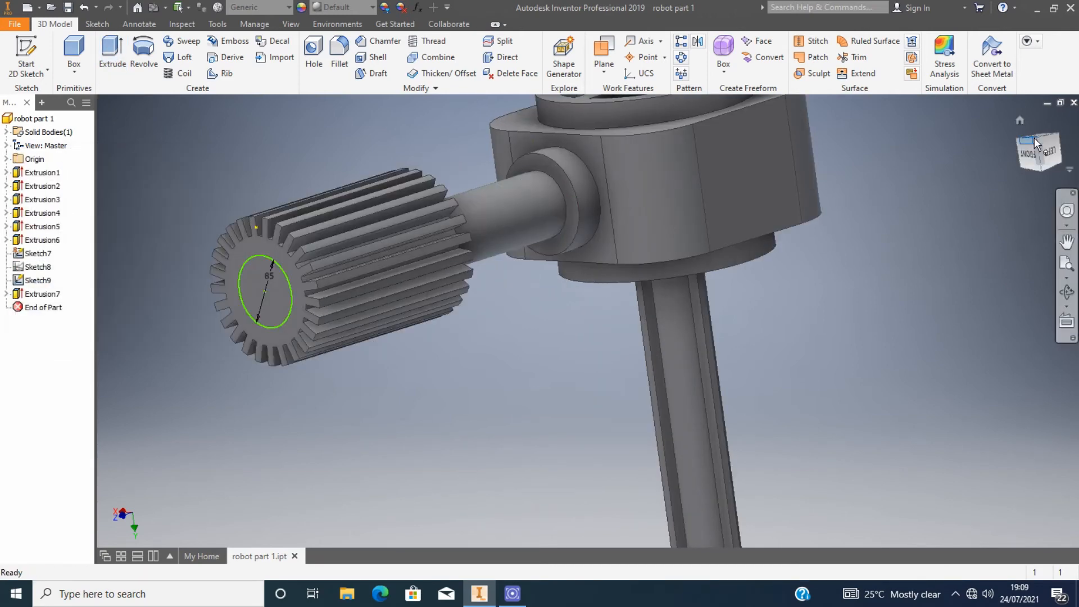
shift+middle_drag(526, 365, 539, 360)
double_click(42, 239)
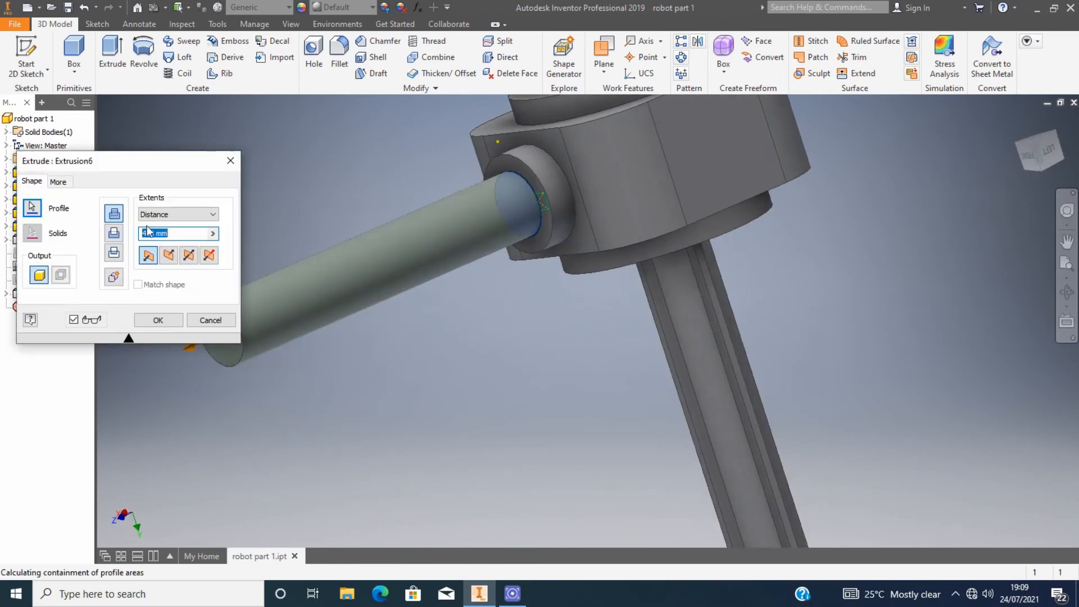
click(158, 320)
shift+middle_drag(509, 370, 510, 372)
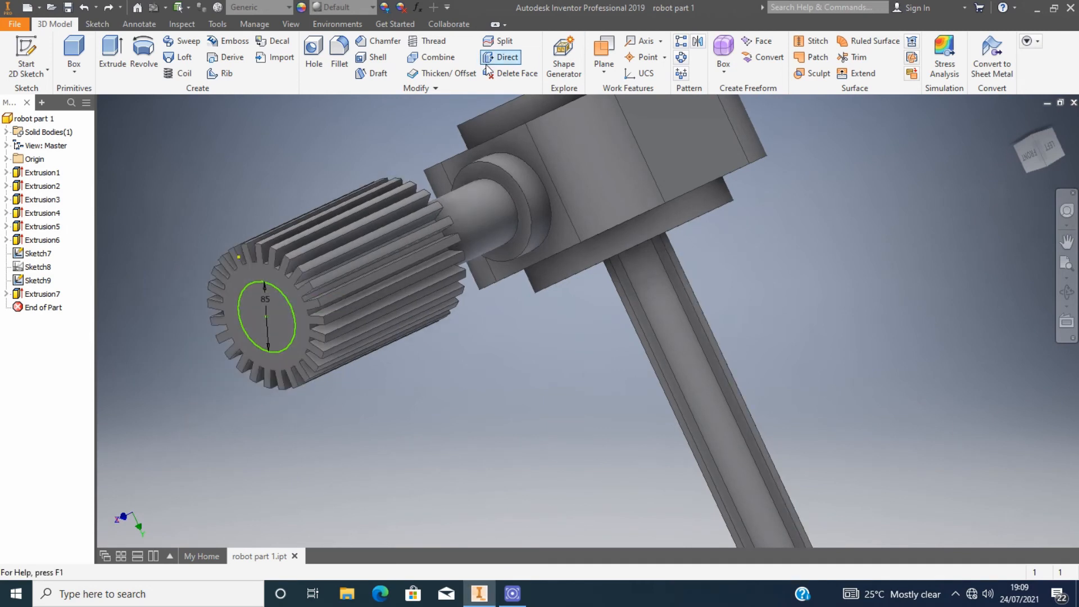
click(441, 74)
scroll(454, 280, up, 3)
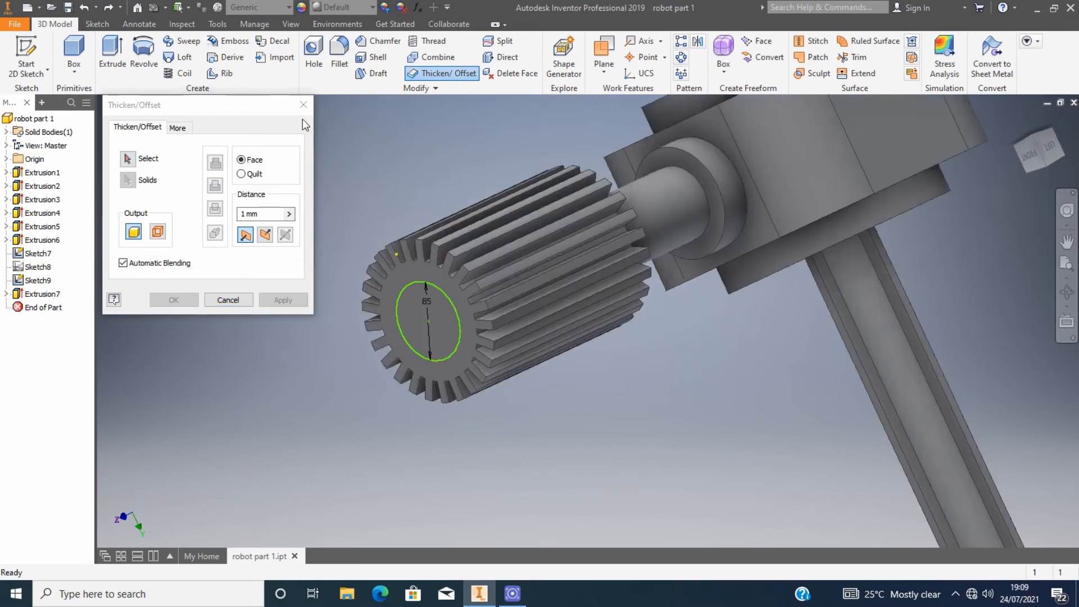
key(Escape)
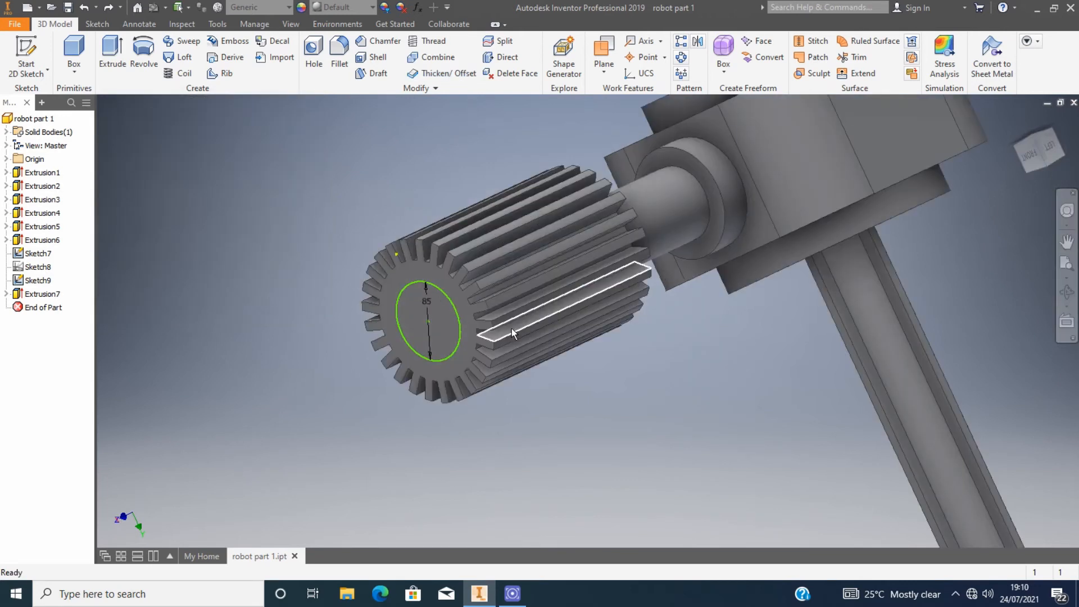
Step: Extrude the 85 mm circle 50 mm outward from the gear's front face as a shaft stub
mouse_move(523, 337)
key(e)
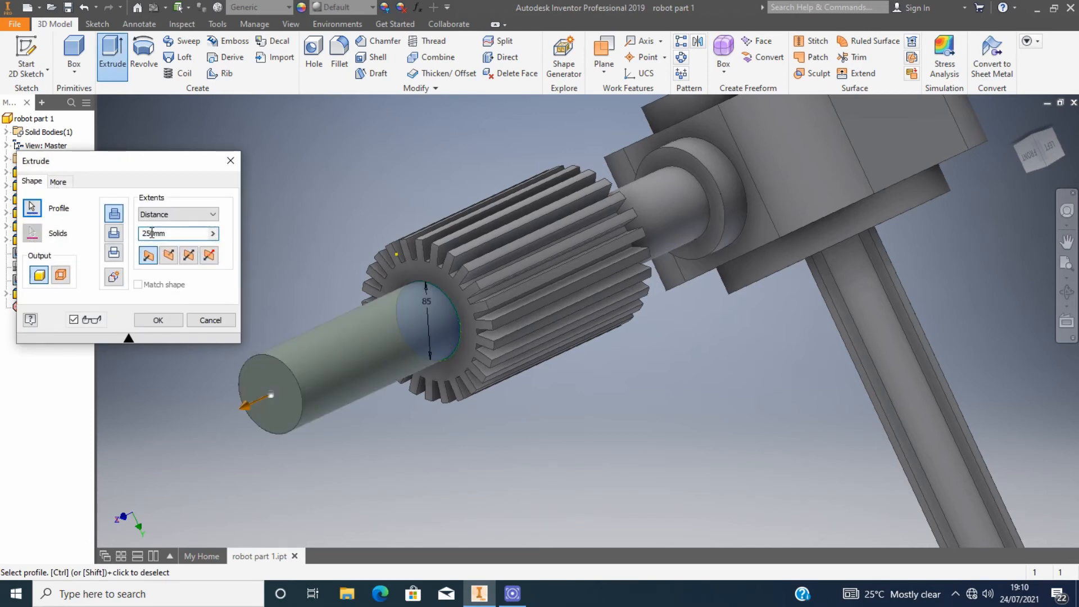
click(158, 321)
click(1047, 148)
click(657, 226)
click(317, 447)
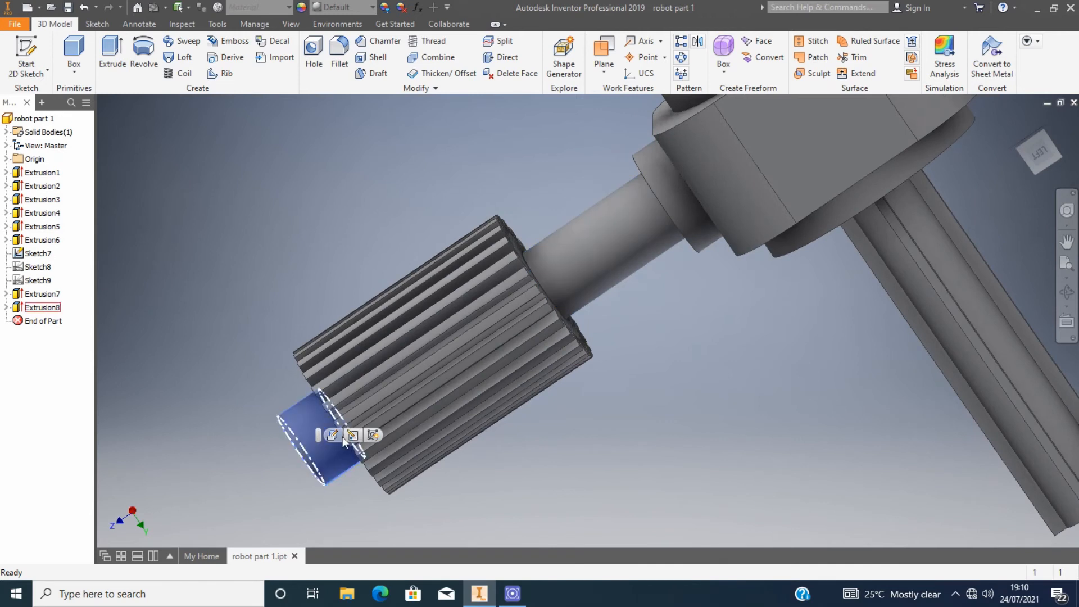
click(569, 273)
key(Escape)
Step: Delete the shaft extrusion with its consumed and dependent sketches and features, and undo the deletion
click(45, 242)
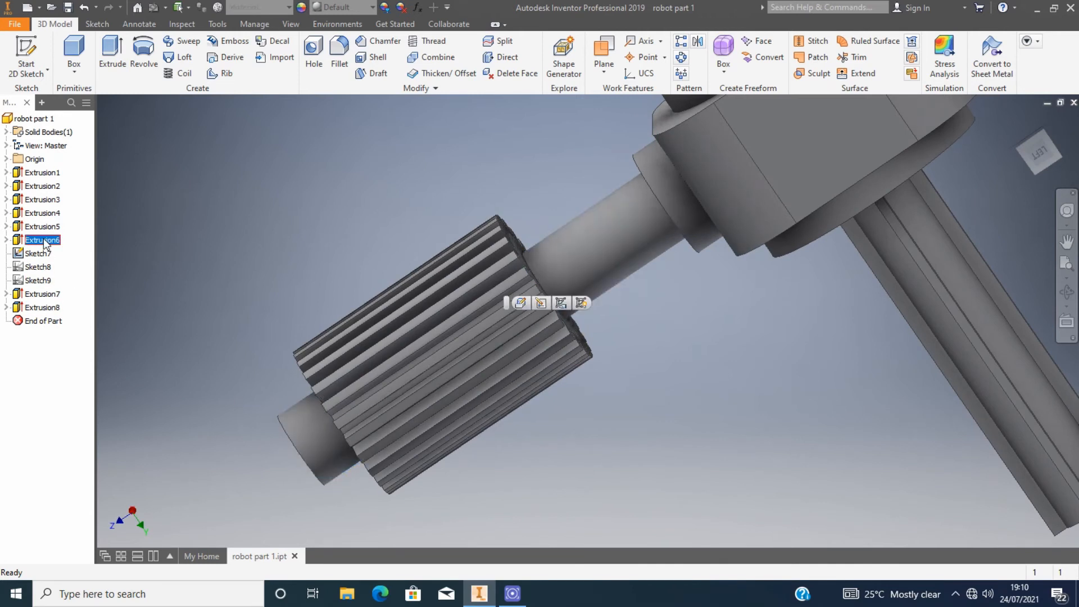
double_click(17, 239)
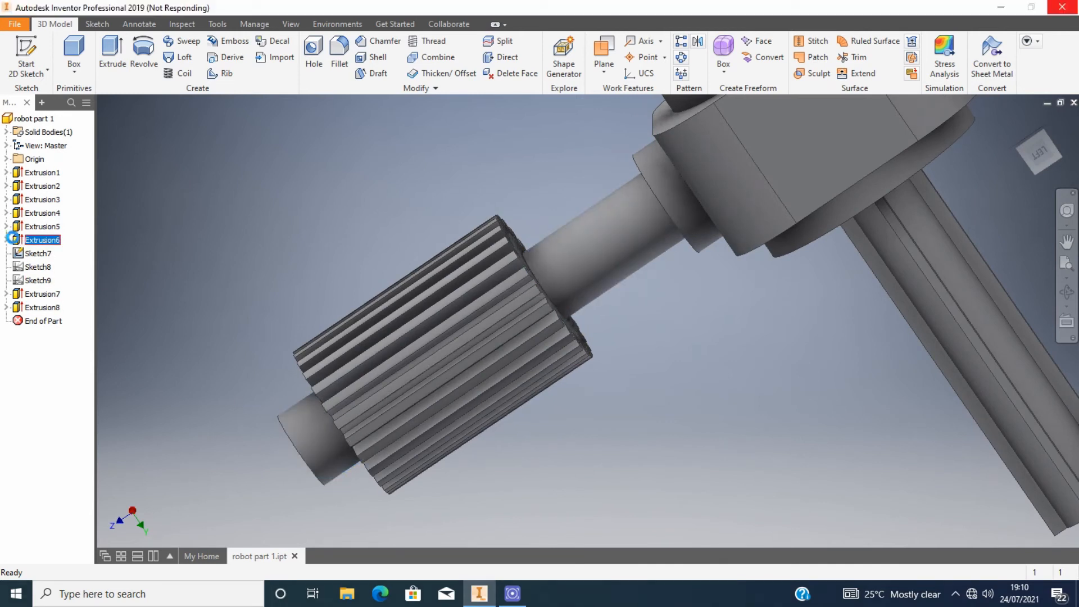
right_click(24, 240)
click(62, 263)
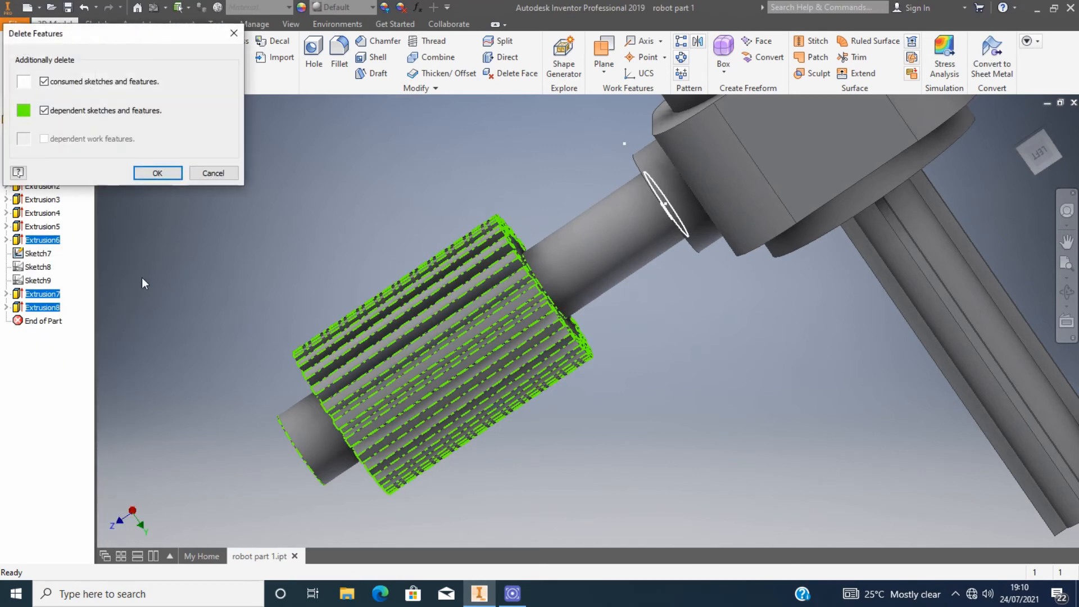
click(152, 171)
key(ctrl+z)
Step: Make the stub extrusion asymmetric, with 500 mm towards the body and 50 mm outward from the gear face
click(637, 246)
drag(1034, 171, 1056, 149)
double_click(42, 307)
click(169, 255)
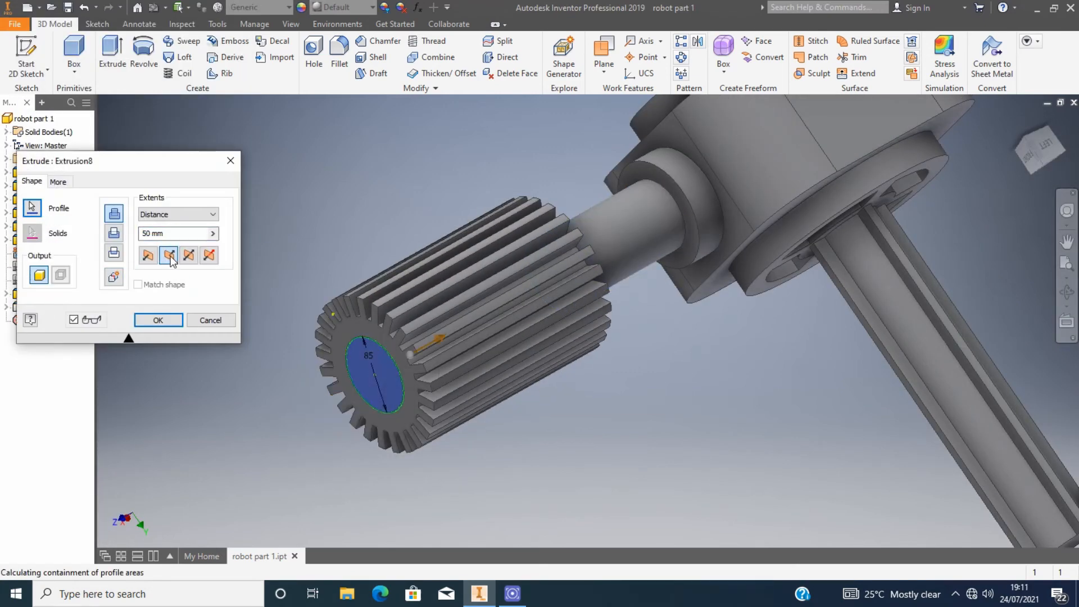
click(209, 256)
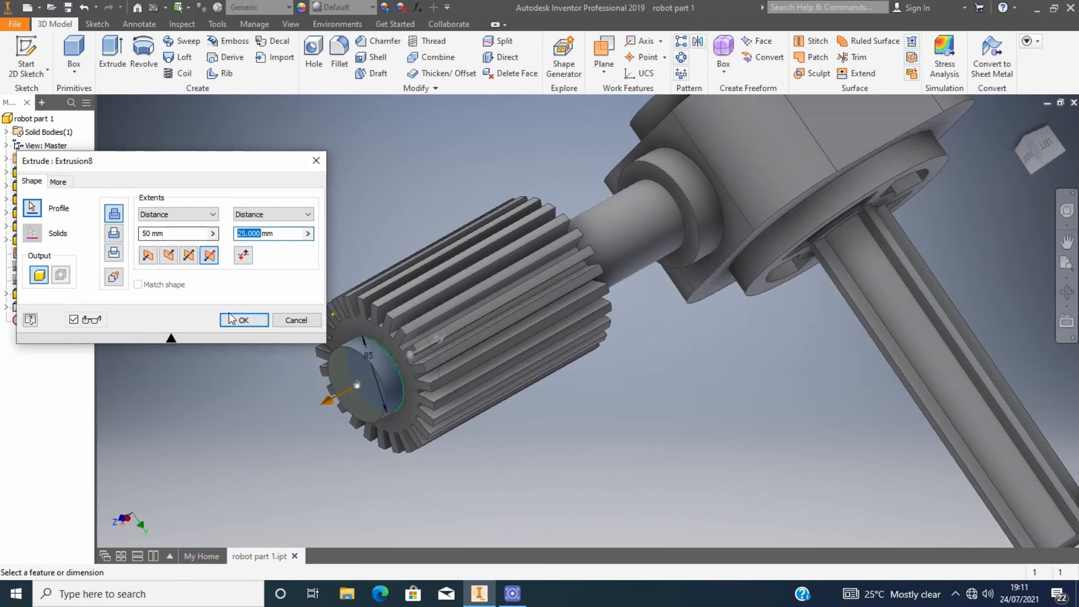
scroll(355, 386, up, 4)
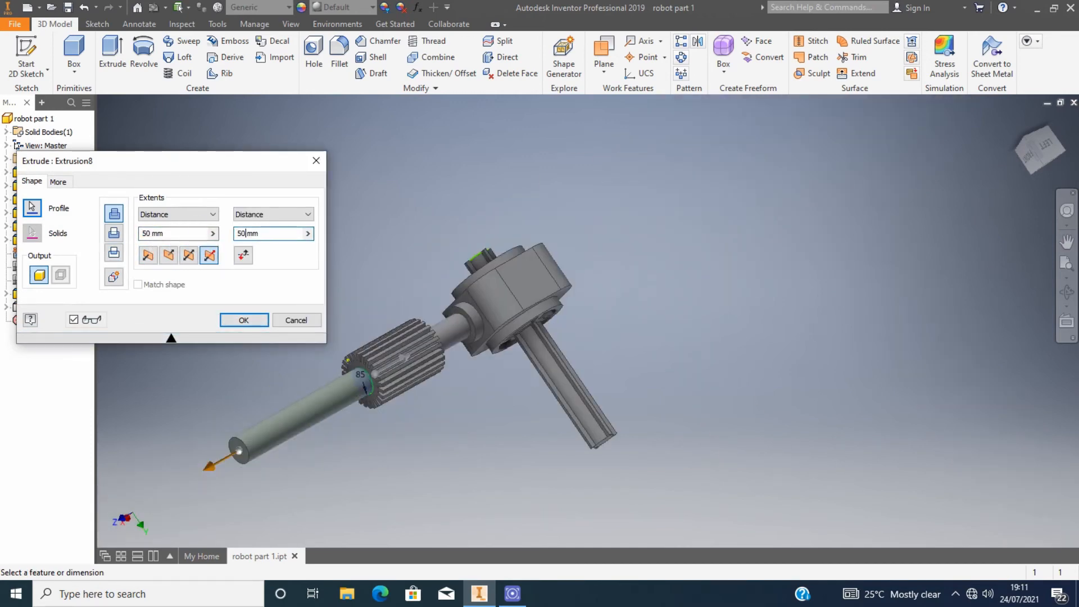
scroll(358, 392, down, 4)
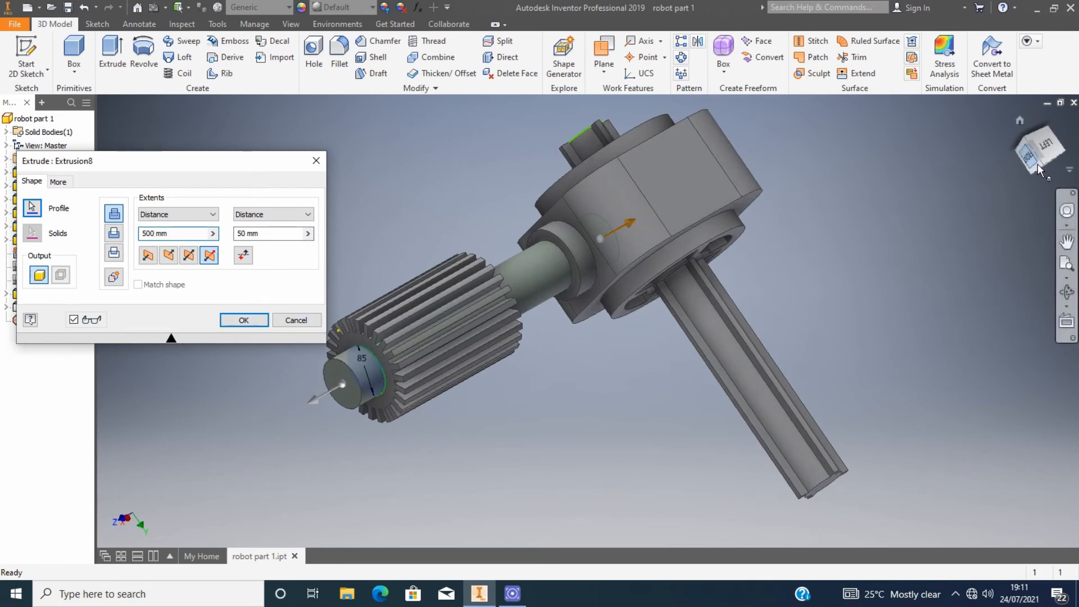
mouse_move(1041, 166)
mouse_down()
mouse_move(1035, 152)
mouse_move(1053, 149)
mouse_up()
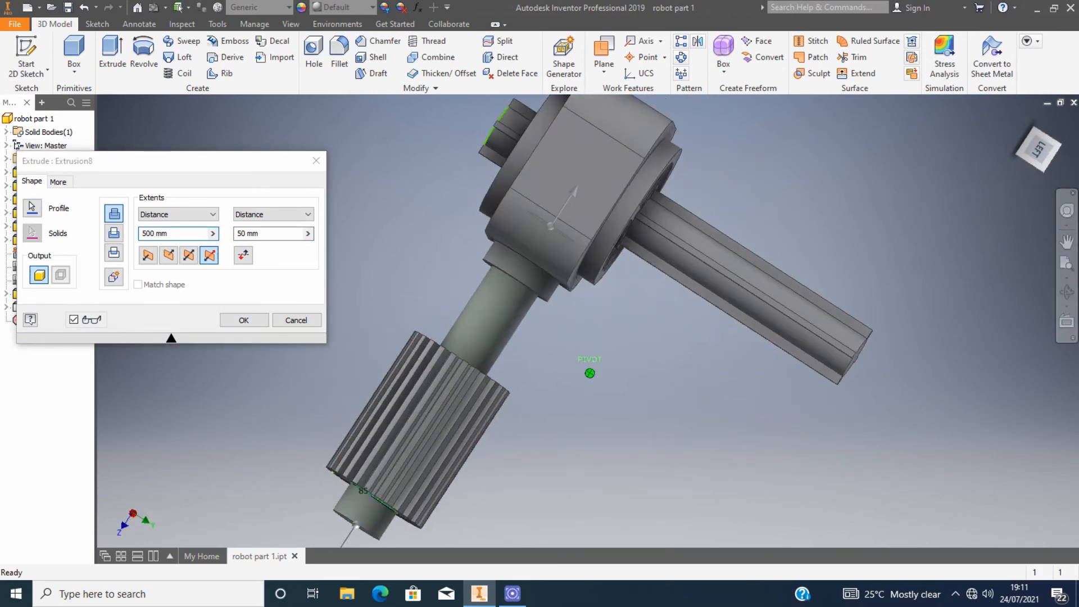
click(241, 320)
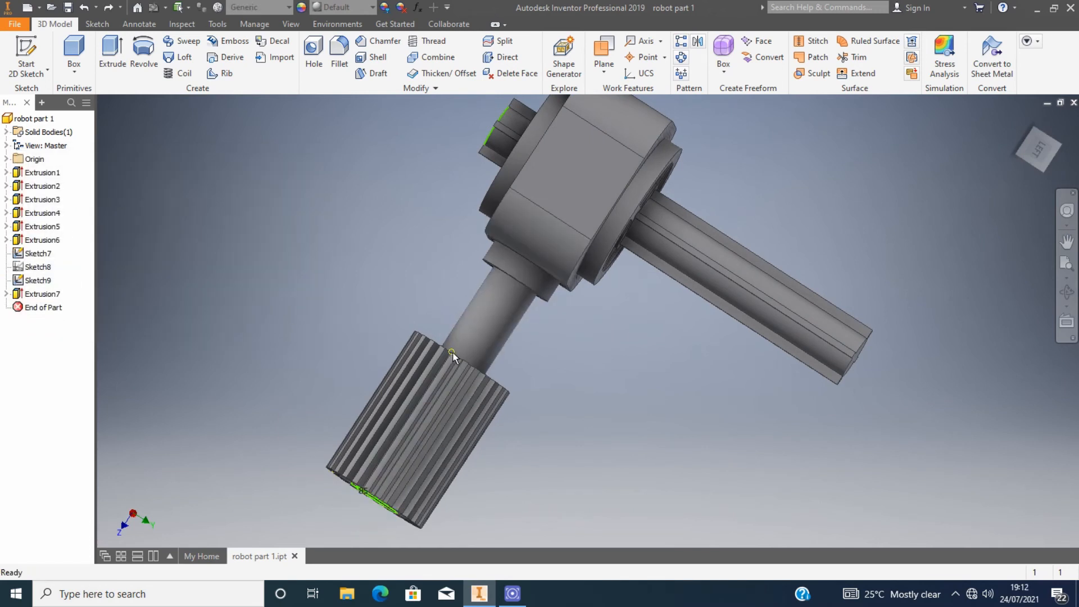
scroll(509, 398, up, 4)
drag(1030, 149, 1040, 150)
scroll(591, 371, down, 5)
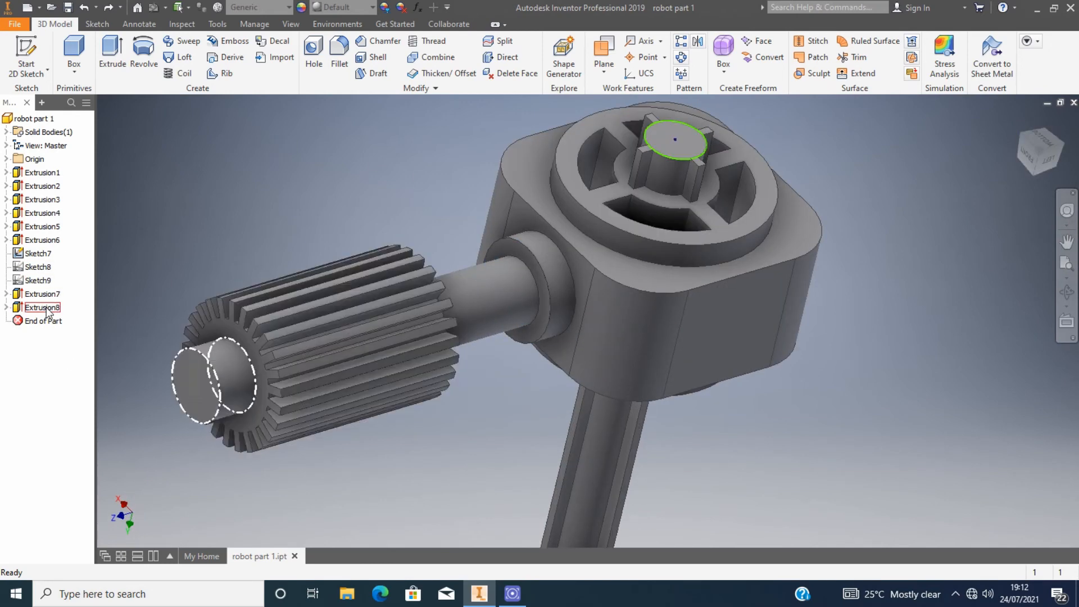
Step: Examine the sketches behind the gear and shaft extrusions, including the shaft's circle and key rectangle
click(6, 294)
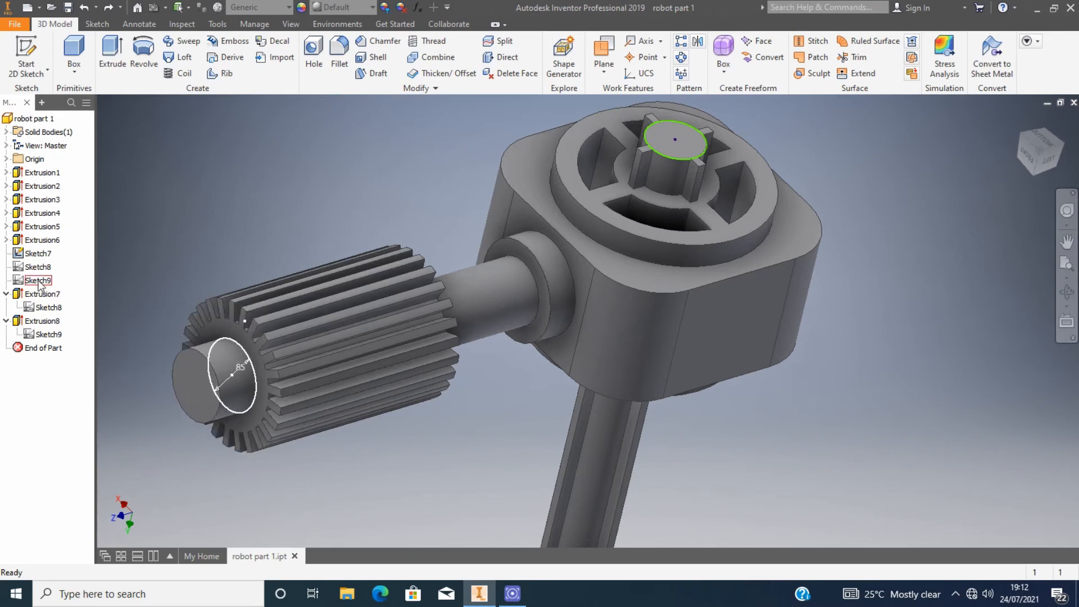
click(7, 240)
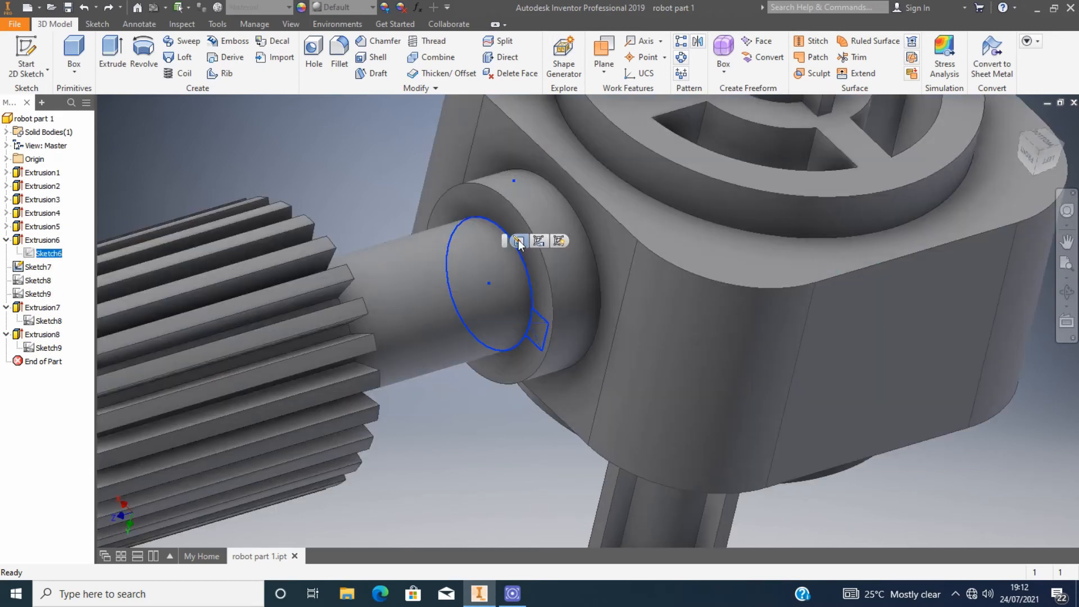
click(540, 271)
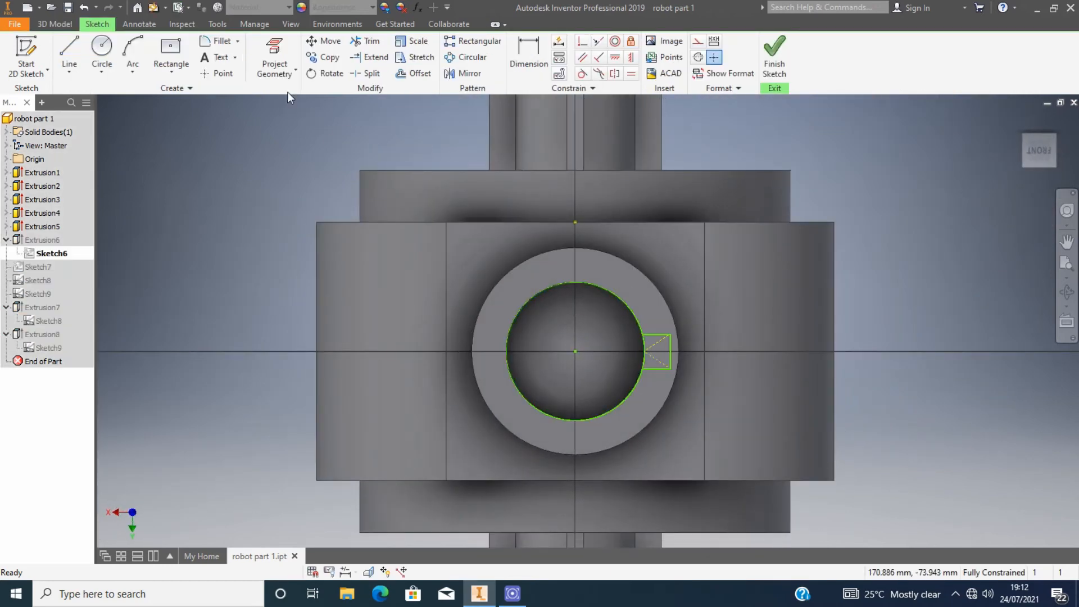
key(d)
key(Escape)
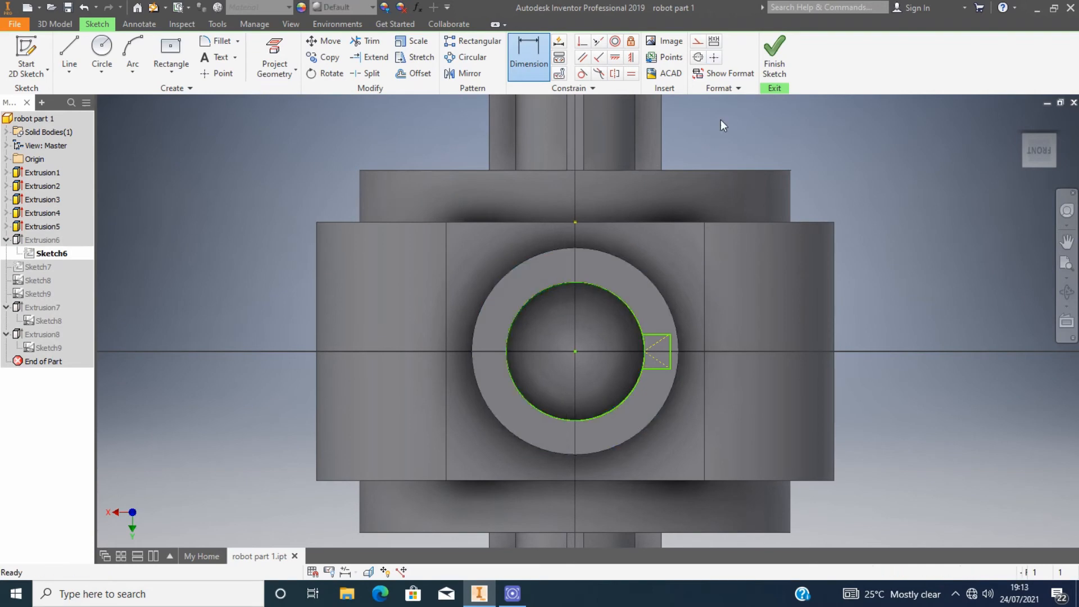
click(775, 56)
Step: Start a sketch on the body's flat left side face and draw a 120 mm diameter circle at its centre
mouse_move(1039, 151)
mouse_down()
mouse_move(1044, 140)
mouse_move(955, 221)
mouse_up()
click(26, 56)
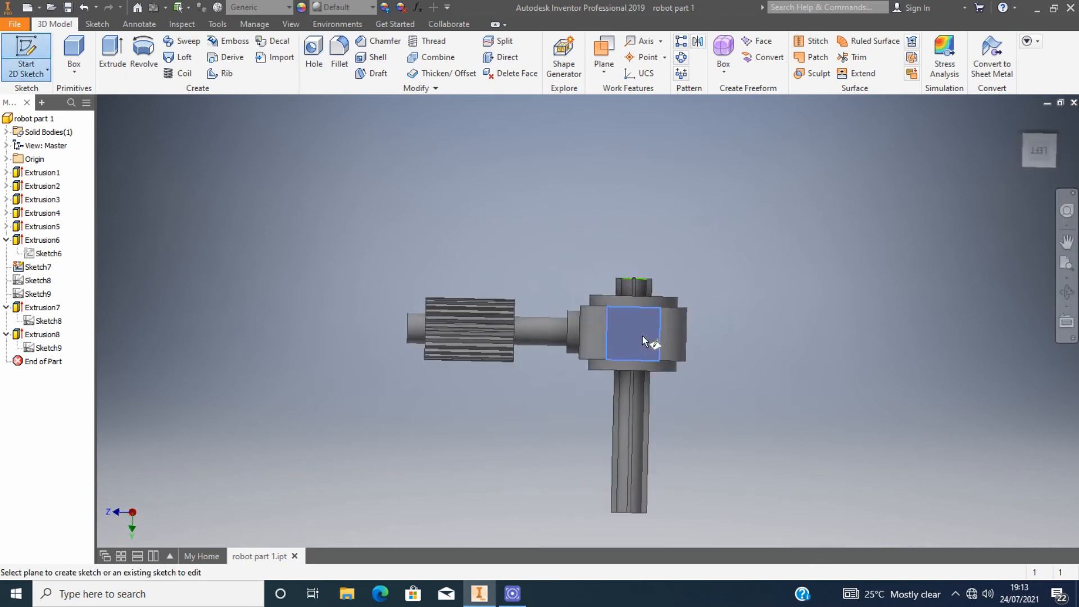
click(651, 345)
key(c)
scroll(605, 354, down, 3)
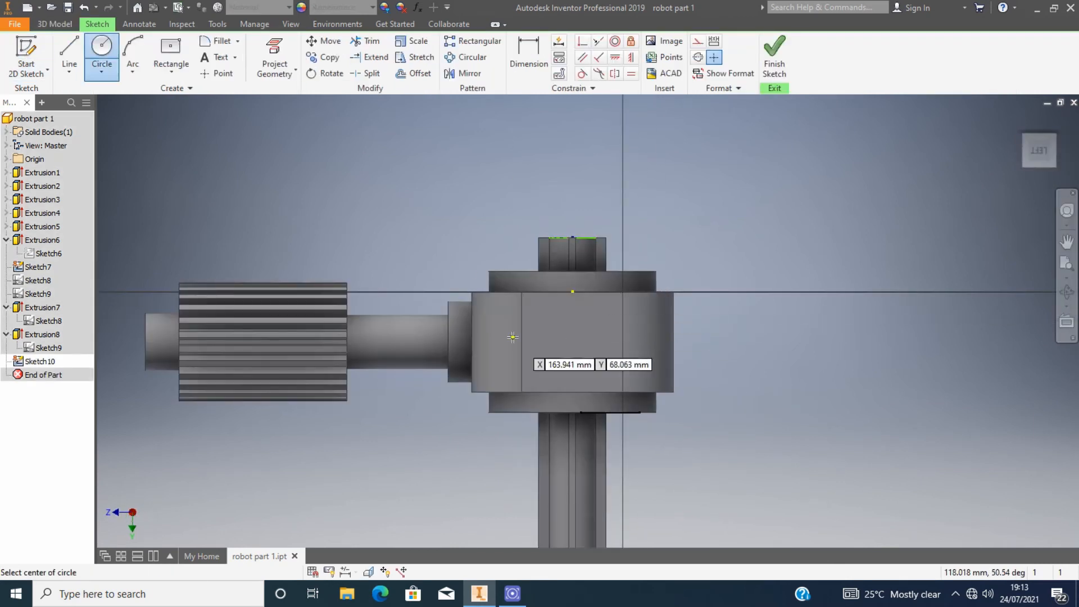
click(572, 341)
scroll(604, 354, down, 3)
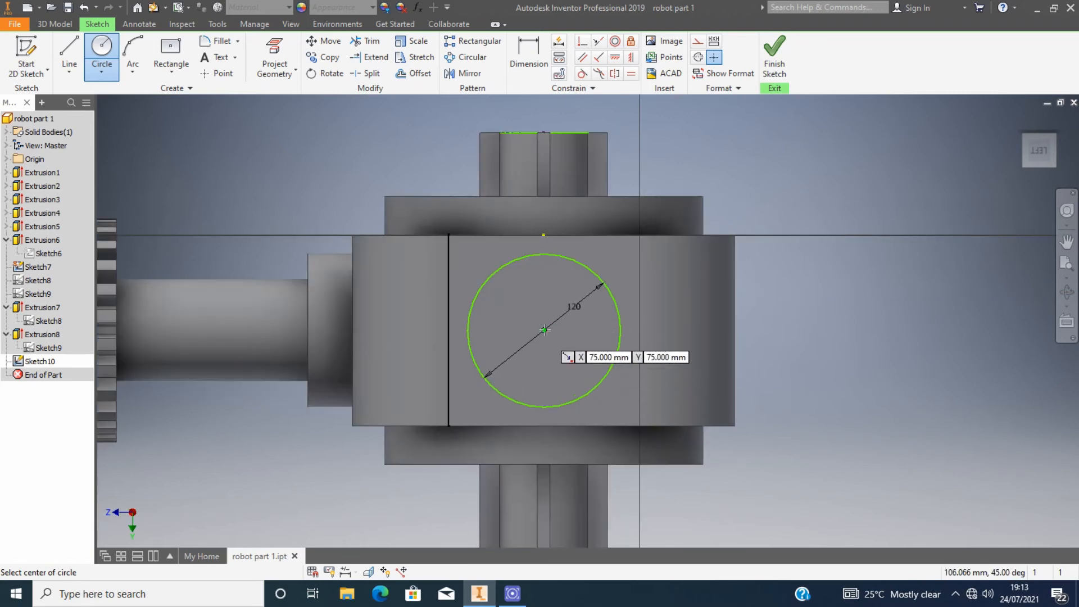
Step: Add an 80 mm diameter circle concentric with the 120 mm circle on the body's side face
key(Return)
scroll(613, 307, up, 3)
key(Escape)
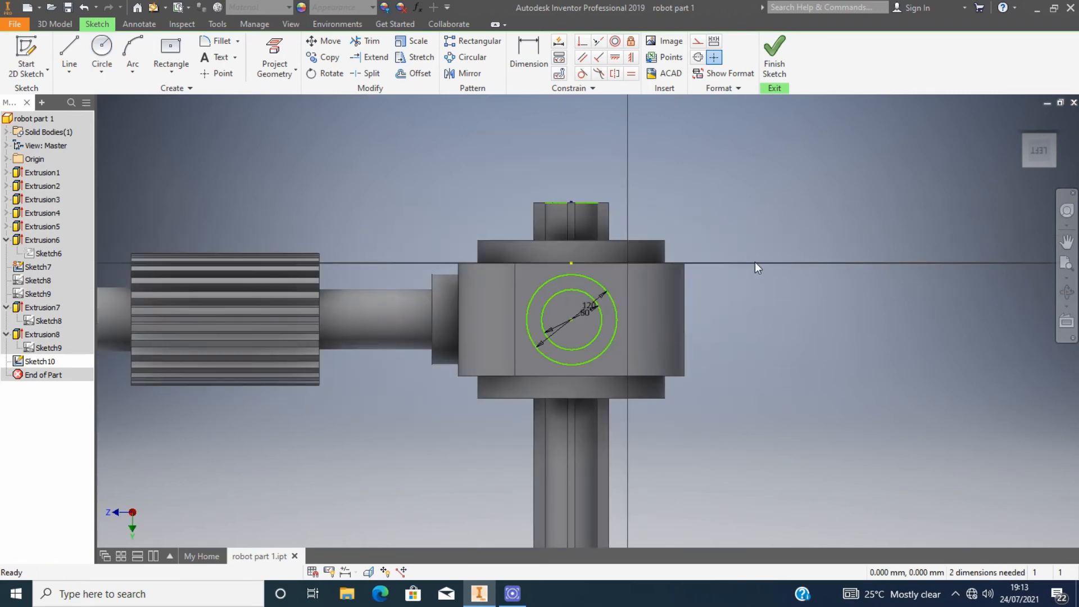
Step: Extrude the ring between the 120 mm and 80 mm circles 30 mm outward from the body
mouse_move(1026, 162)
mouse_down()
mouse_move(1039, 148)
mouse_move(1032, 138)
mouse_move(1048, 167)
mouse_move(1035, 141)
mouse_move(1044, 150)
mouse_move(1029, 162)
mouse_up()
click(54, 24)
click(113, 56)
click(592, 331)
scroll(410, 338, down, 3)
click(153, 234)
text(30)
scroll(781, 237, up, 4)
scroll(847, 158, up, 2)
click(158, 320)
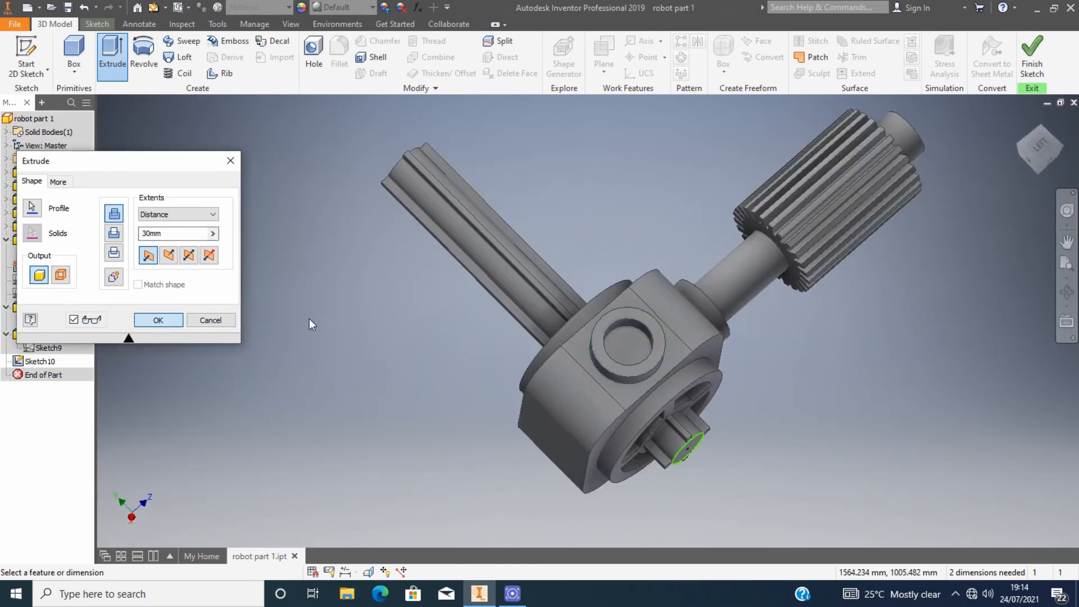
Step: Start a sketch on the new ring's end face and draw a circle about 77 mm in diameter at its centre
click(112, 59)
click(230, 162)
key(s)
click(576, 277)
key(c)
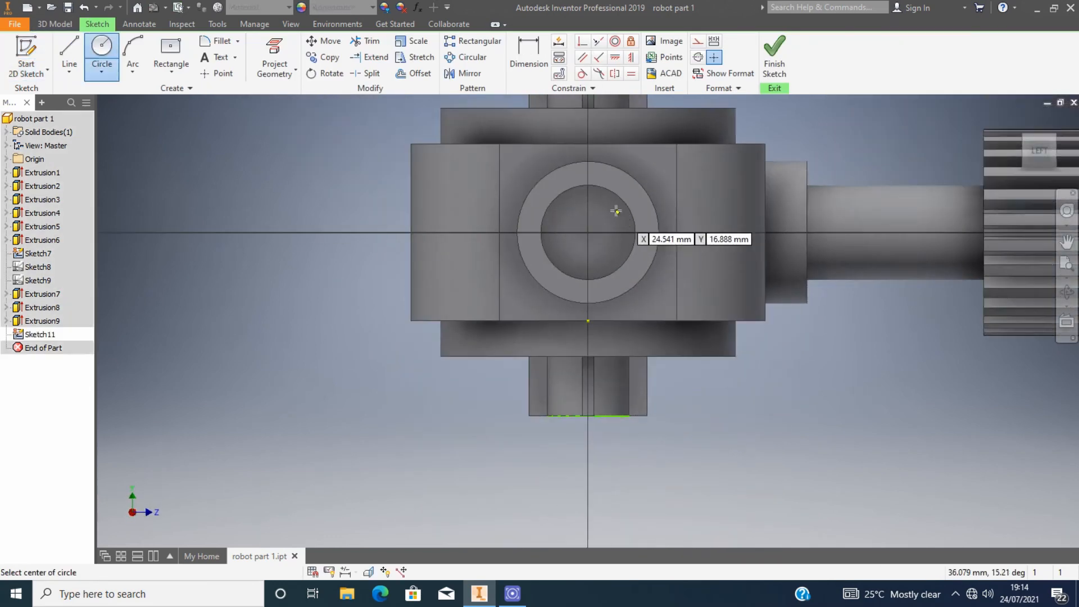
click(588, 231)
click(622, 198)
scroll(641, 231, down, 3)
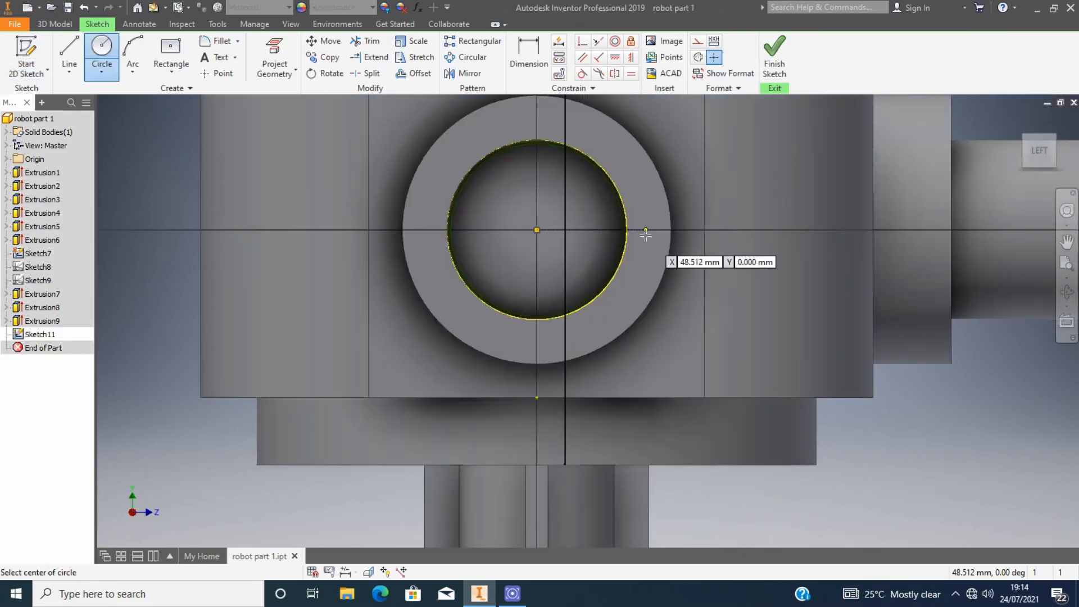
Step: Make the circle concentric with the ring's inner edge, set its diameter to 80 mm and finish the sketch
key(Escape)
click(614, 45)
click(574, 148)
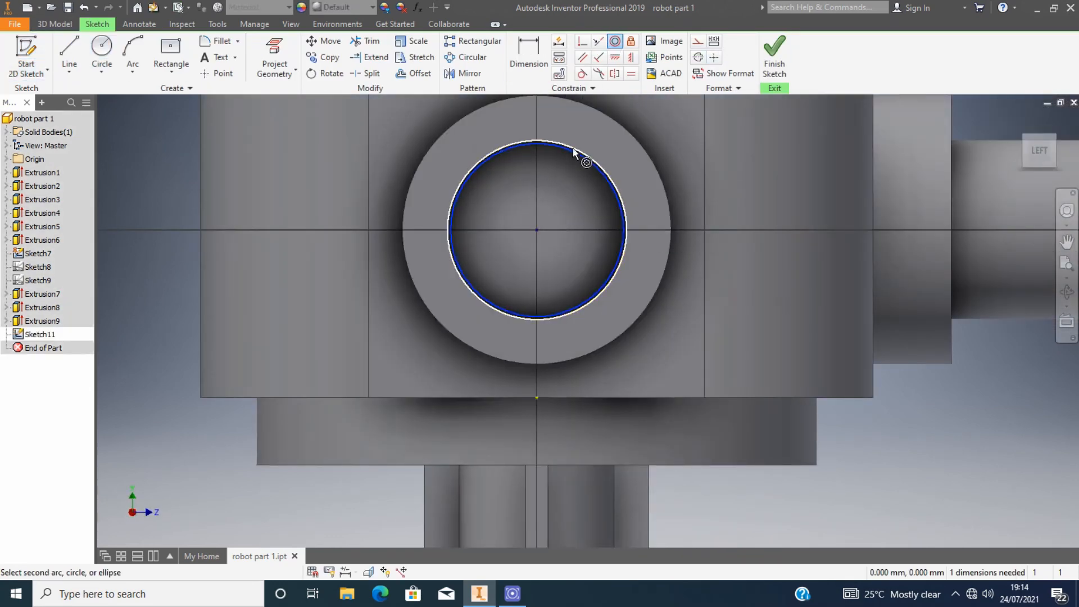
click(585, 158)
key(Escape)
scroll(591, 168, down, 3)
key(d)
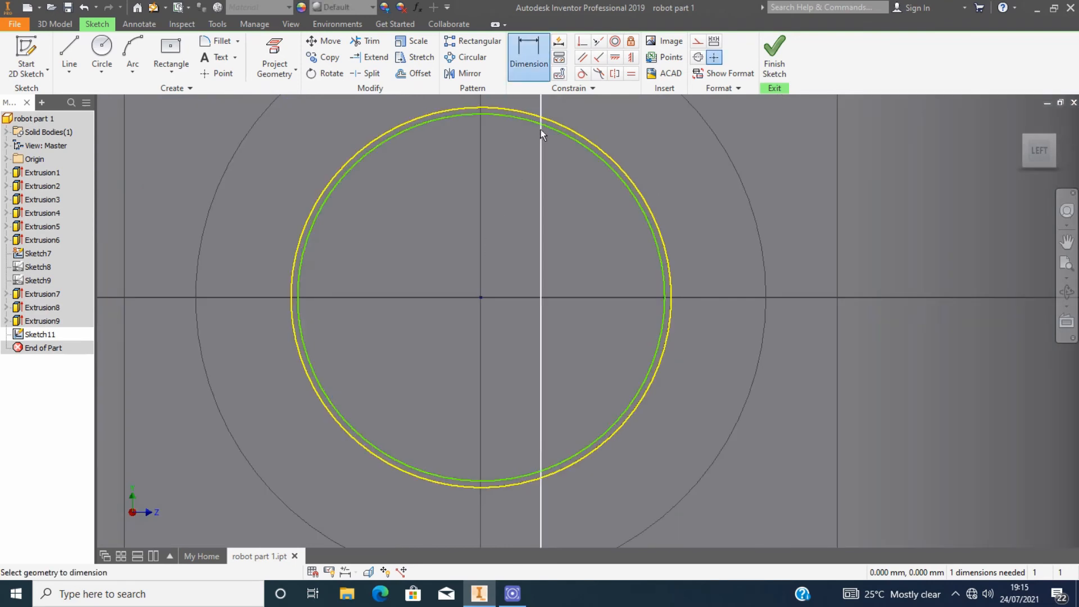
click(562, 133)
click(600, 107)
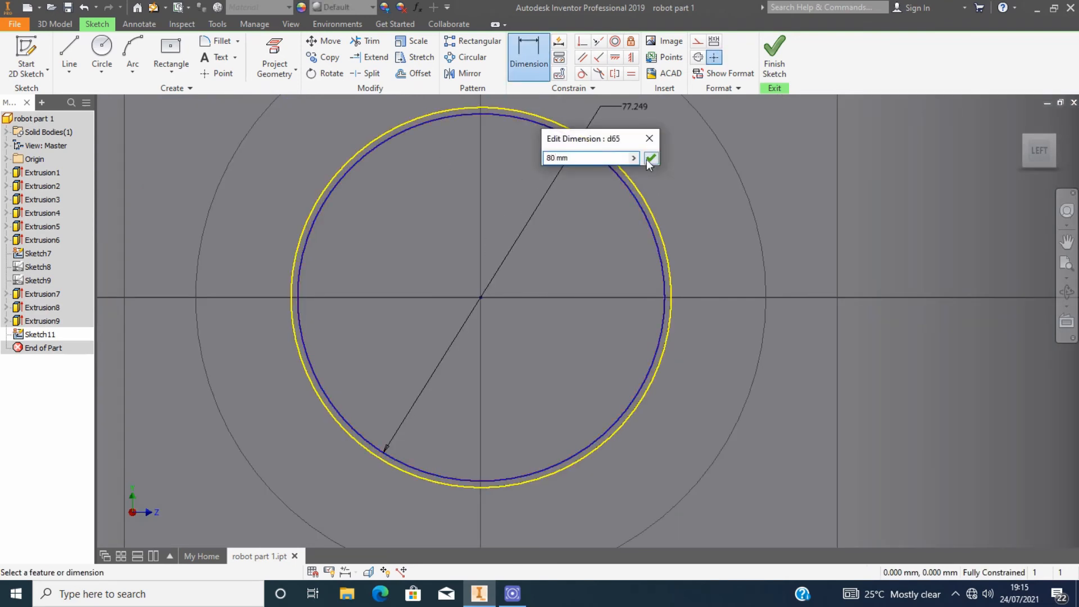
click(649, 159)
scroll(647, 161, up, 5)
drag(1038, 150, 1003, 141)
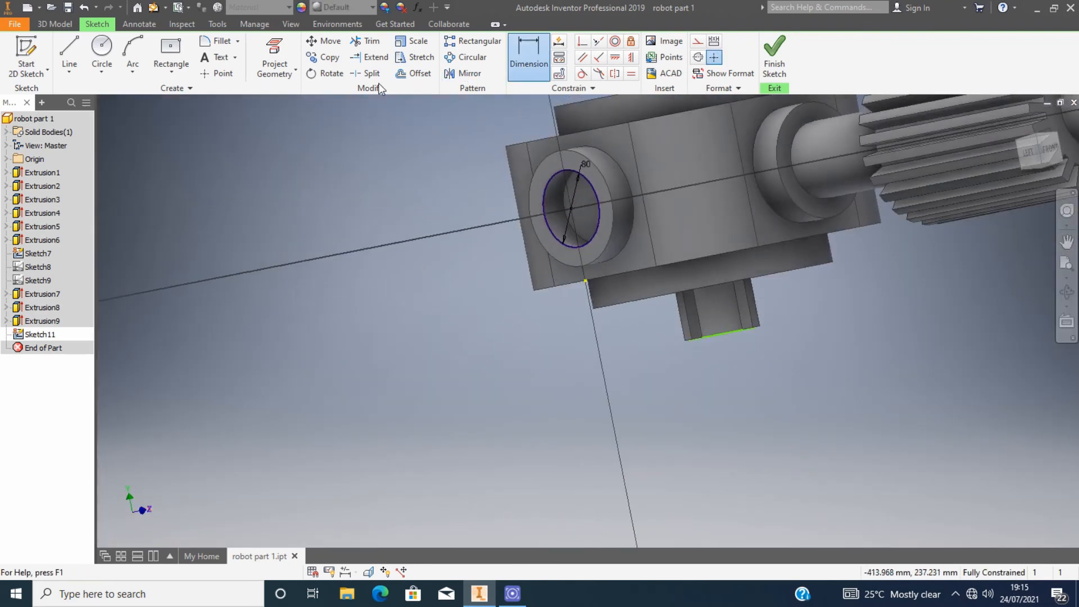
click(775, 53)
key(e)
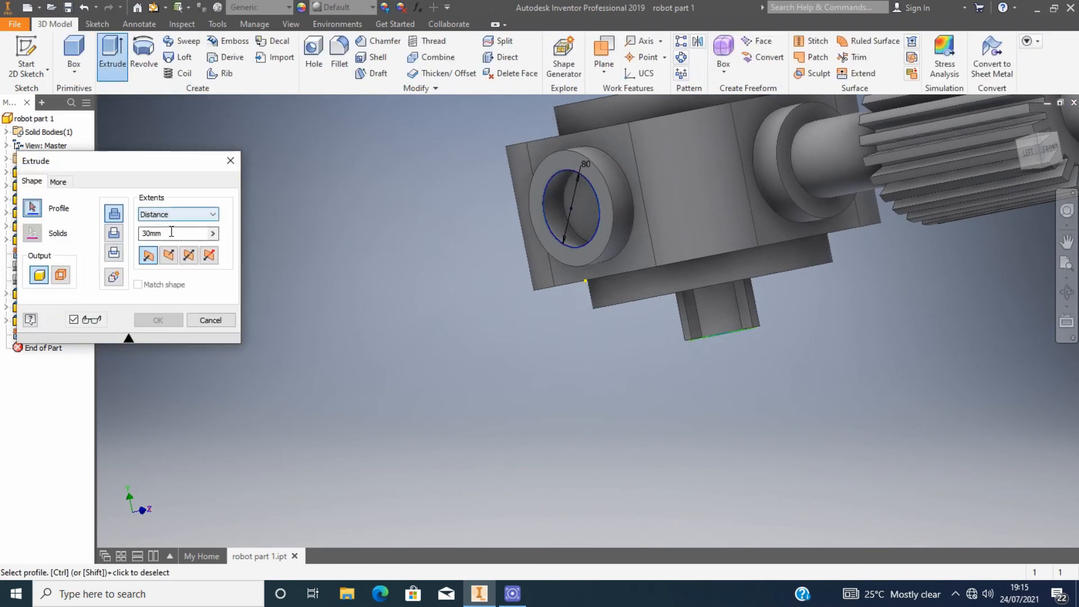
click(562, 209)
click(146, 235)
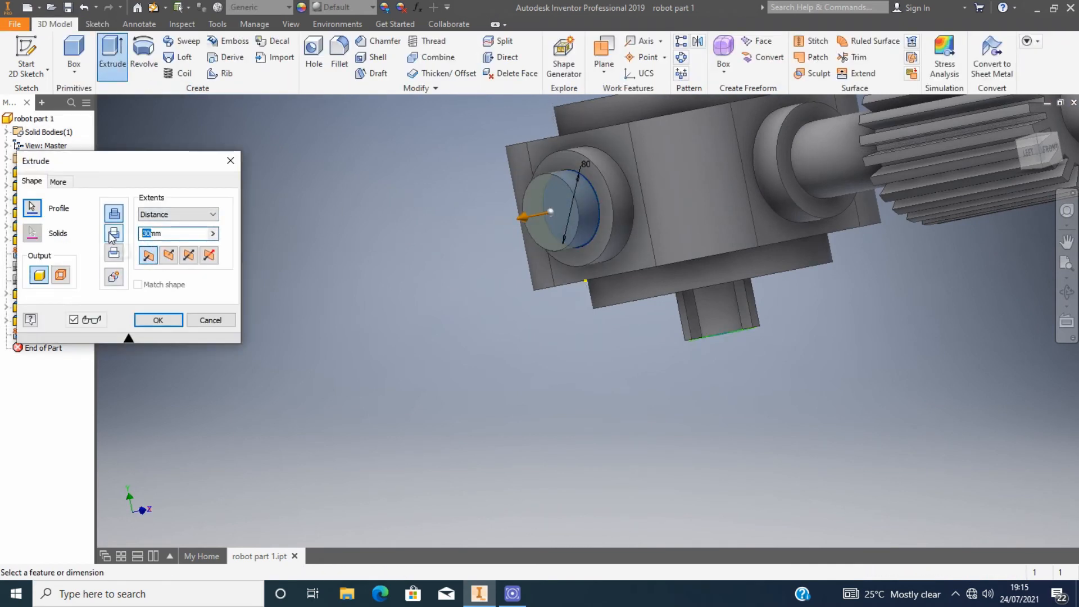
text(500)
scroll(473, 344, up, 4)
drag(1039, 152, 1042, 117)
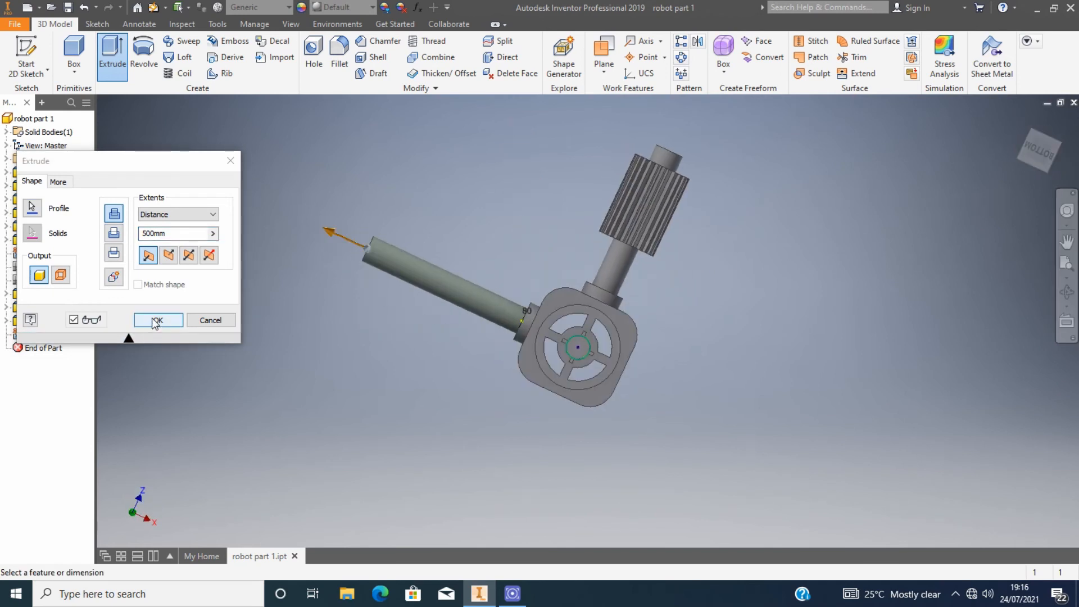
click(58, 182)
click(33, 182)
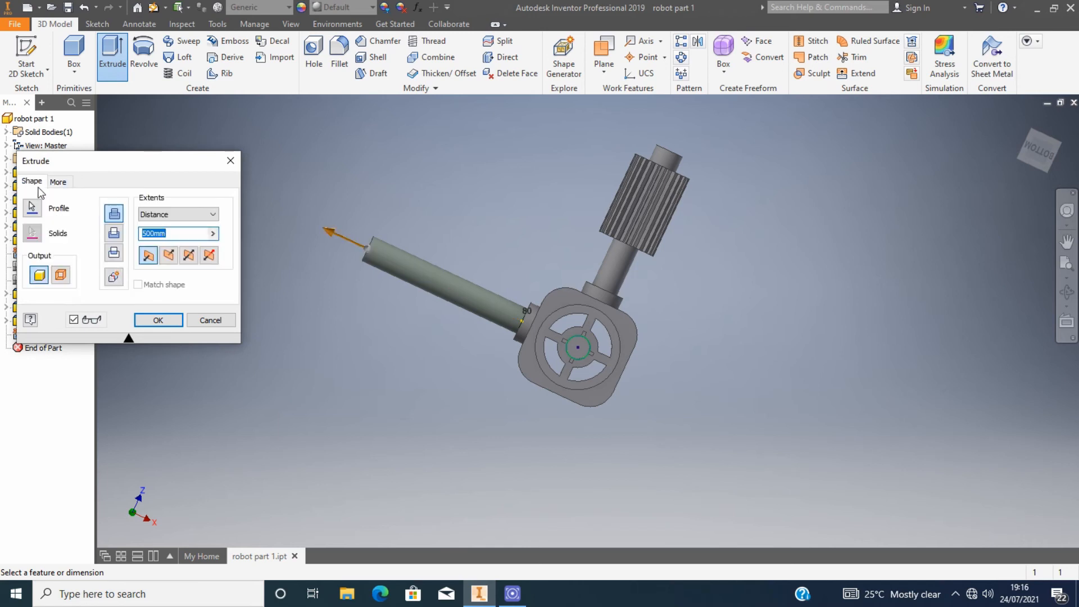
click(210, 256)
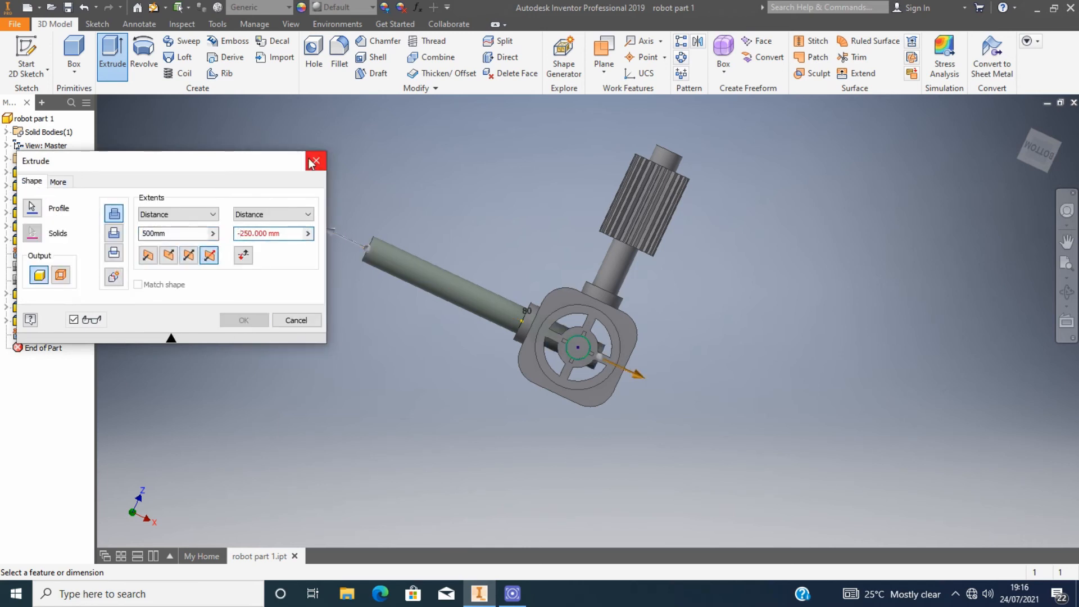
click(315, 161)
Step: Extrude the 80 mm circle 500 mm outward from the ring as a solid bar
key(e)
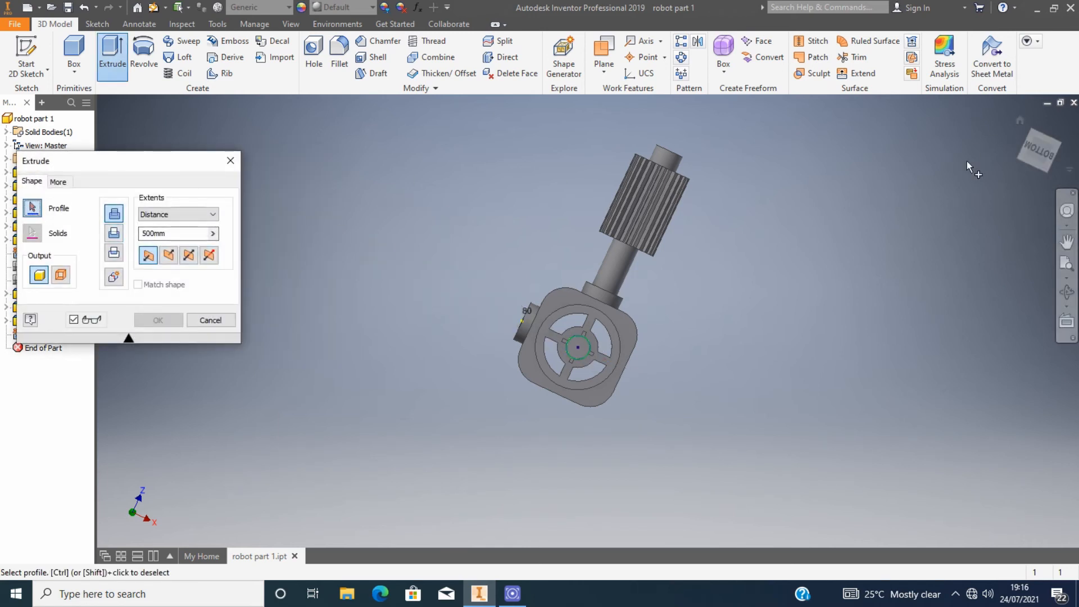
drag(1030, 147, 1050, 164)
click(534, 350)
key(Return)
mouse_move(540, 244)
shift+middle_down()
mouse_move(534, 191)
mouse_move(537, 233)
shift+middle_up()
Step: Start a sketch on the free end face of the 500 mm bar and try a circle at its centre
click(26, 56)
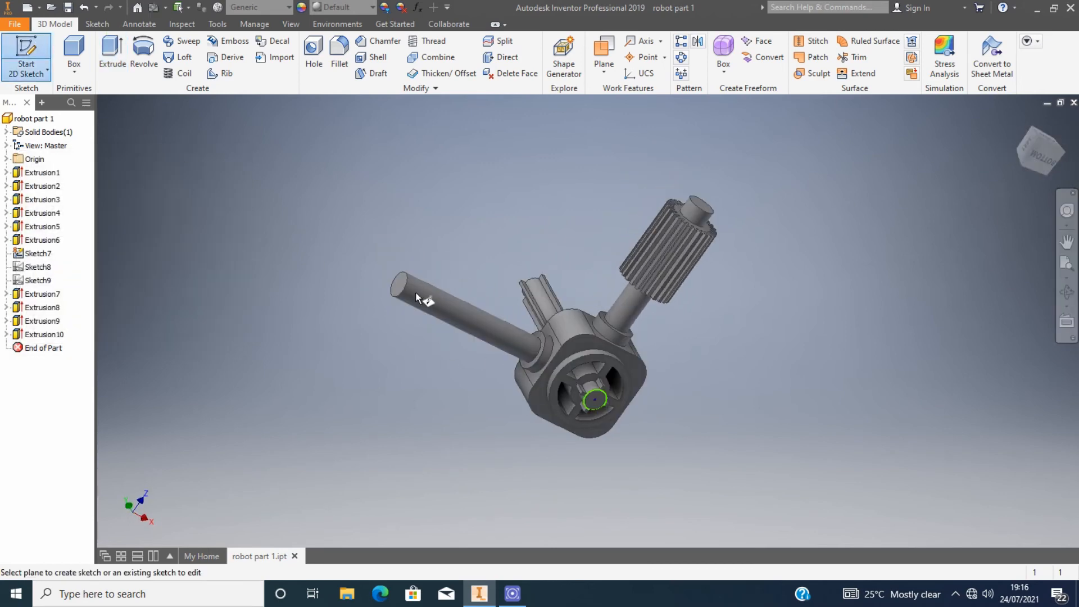
click(403, 286)
click(101, 53)
scroll(582, 328, down, 3)
click(549, 313)
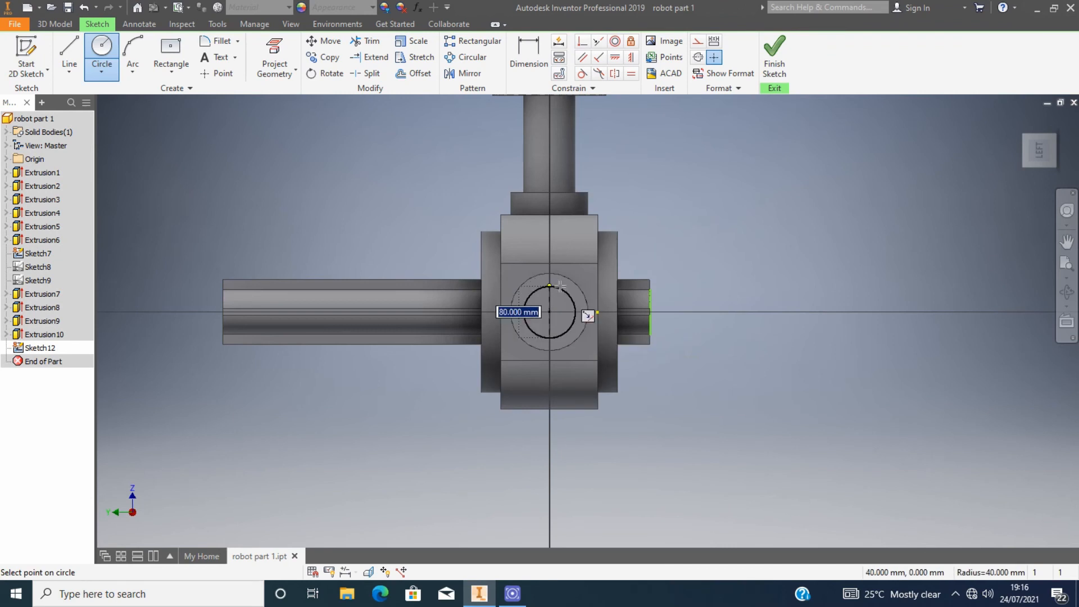
scroll(559, 288, up, 3)
key(Escape)
Step: Examine the gear from the front and the sketches behind the gear, shaft, ring and bar extrusions
shift+middle_drag(559, 288, 582, 106)
scroll(584, 105, up, 3)
scroll(528, 287, down, 5)
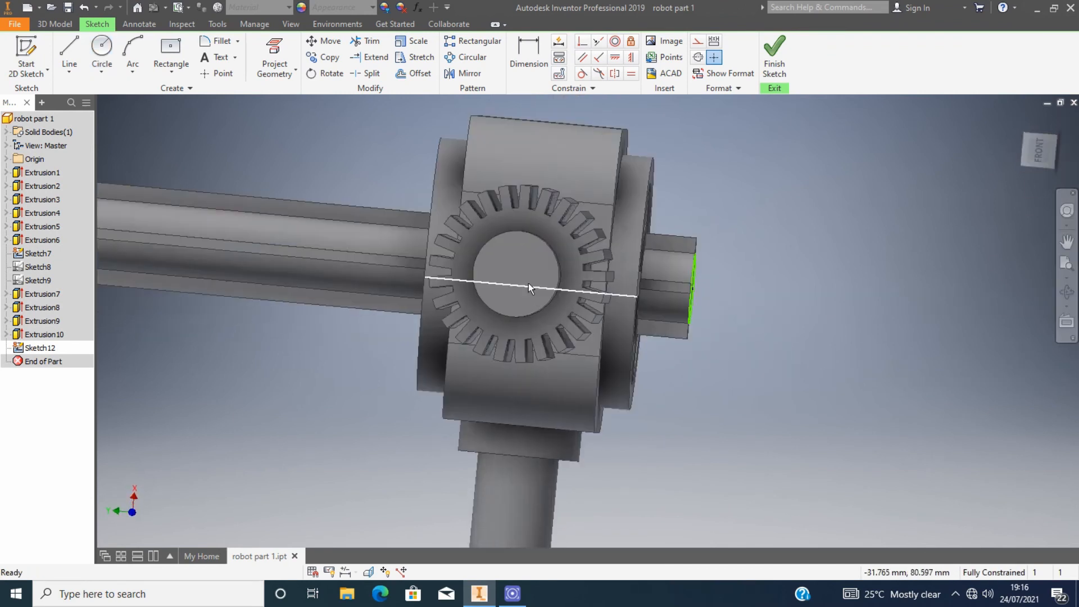
click(525, 46)
key(Escape)
click(1038, 150)
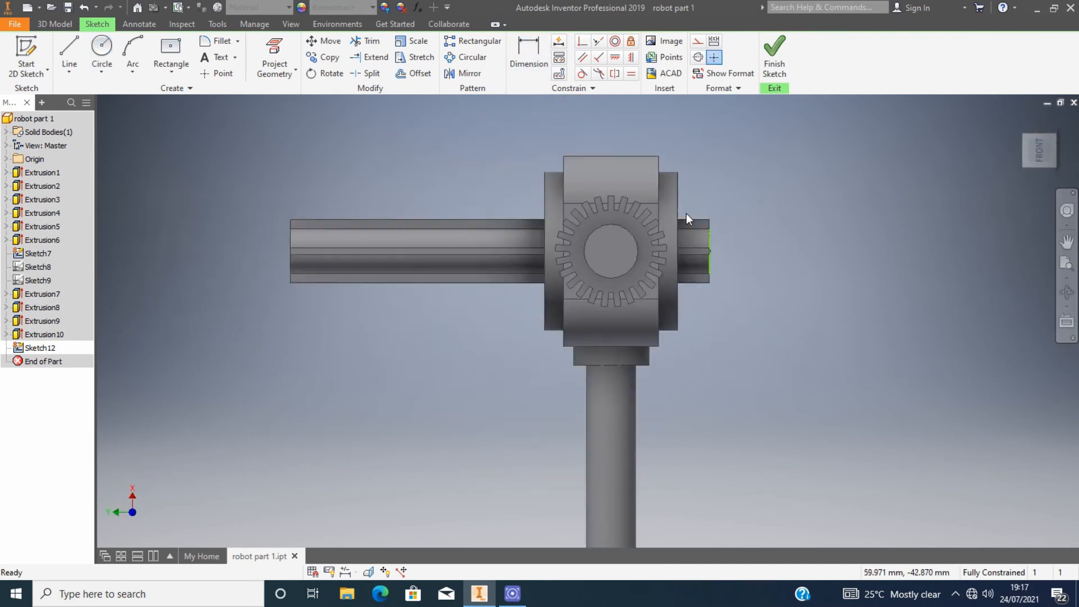
scroll(675, 219, down, 3)
click(6, 294)
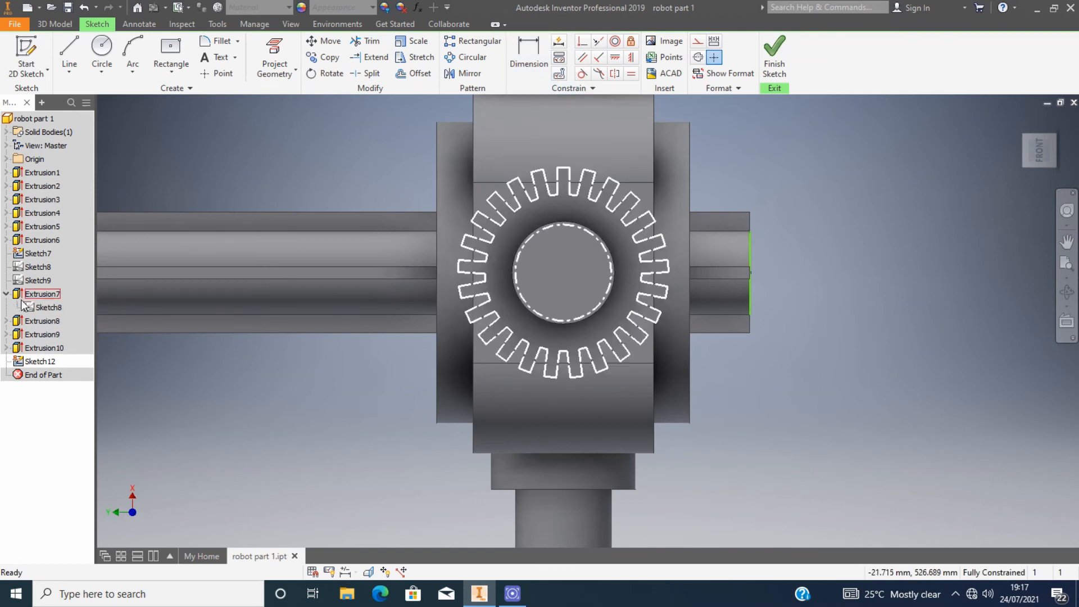
double_click(48, 308)
click(31, 369)
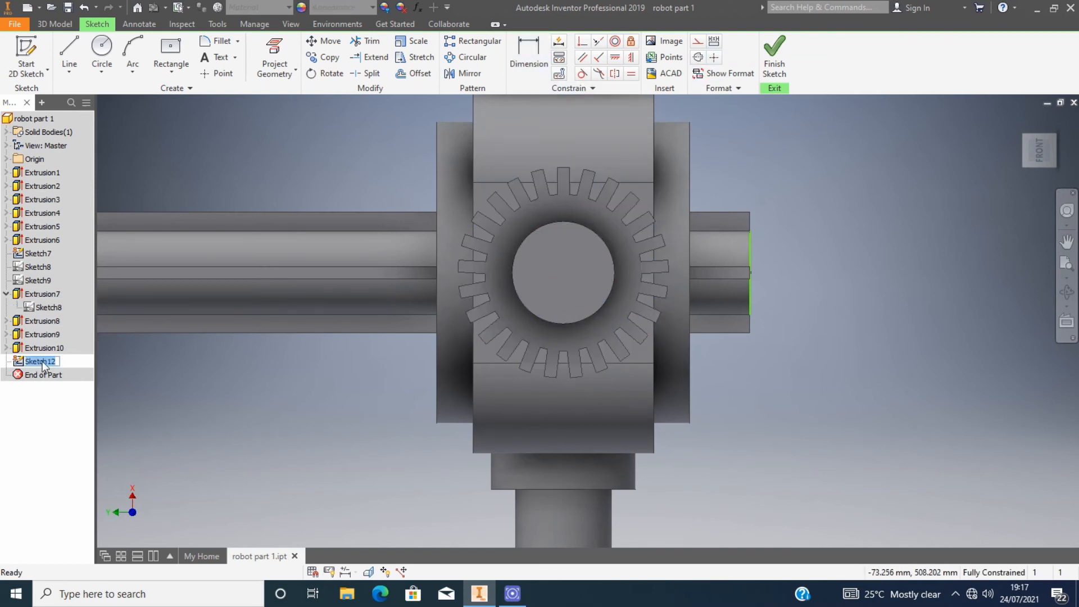
click(6, 334)
click(41, 350)
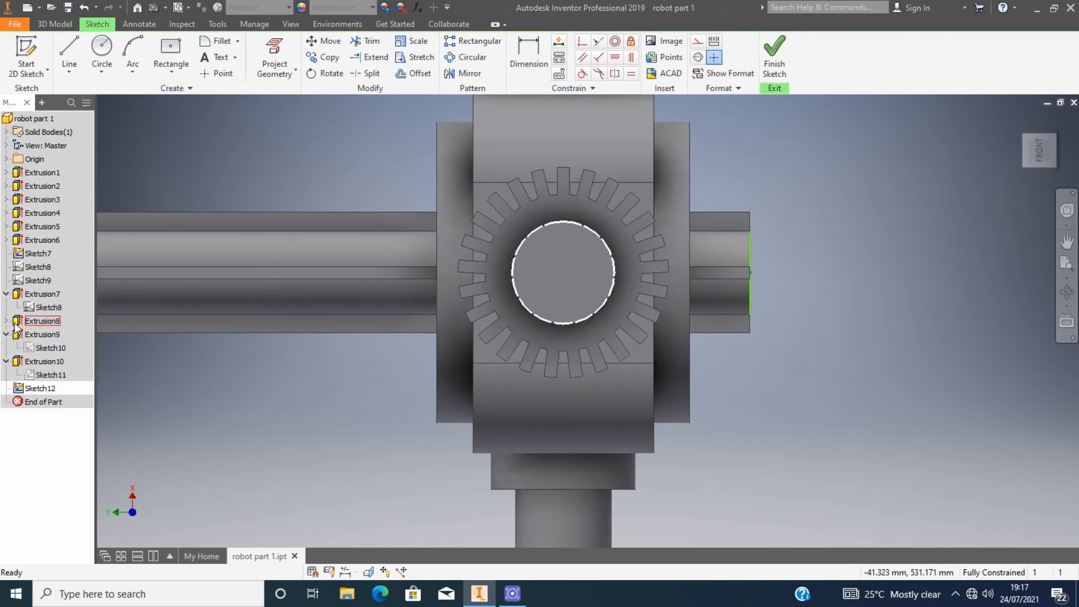
click(6, 321)
click(41, 337)
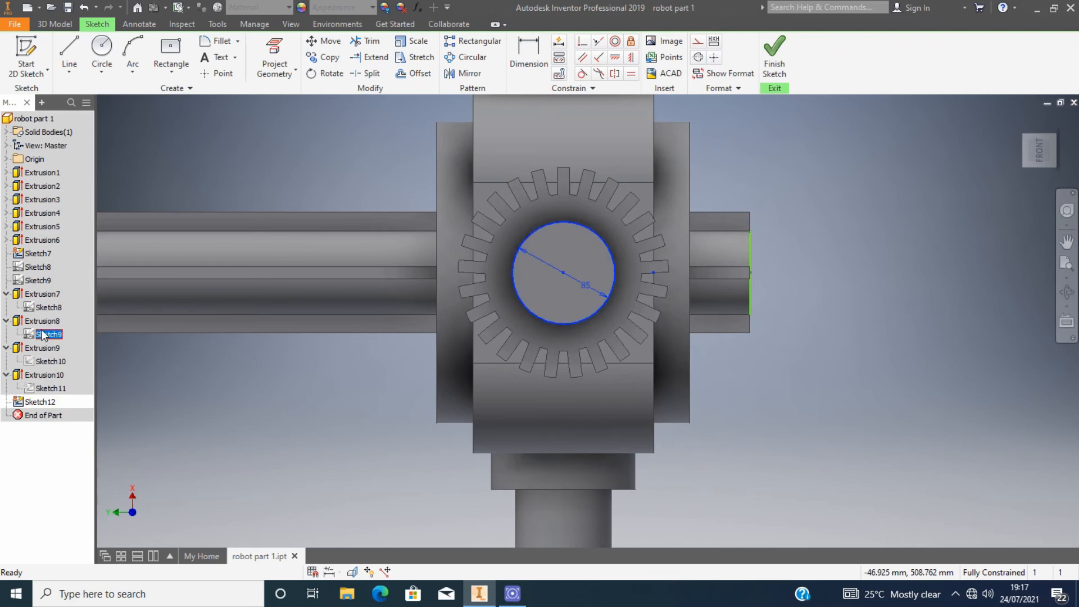
key(Escape)
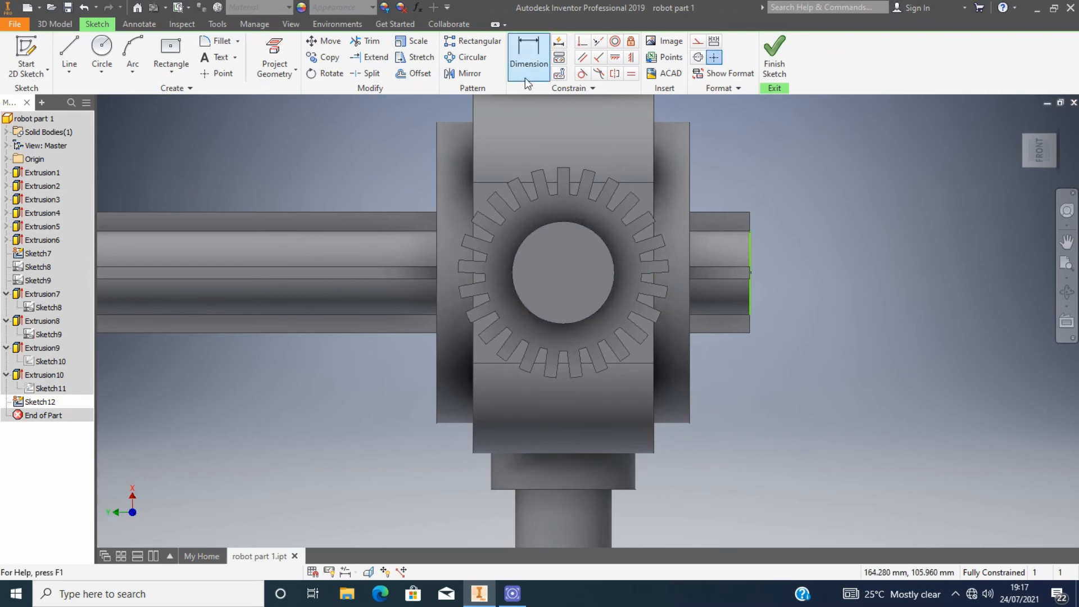
Step: Examine the gear sketch's tooth profile, outer circle and inner circle up close
click(49, 307)
scroll(596, 228, down, 5)
scroll(566, 209, up, 3)
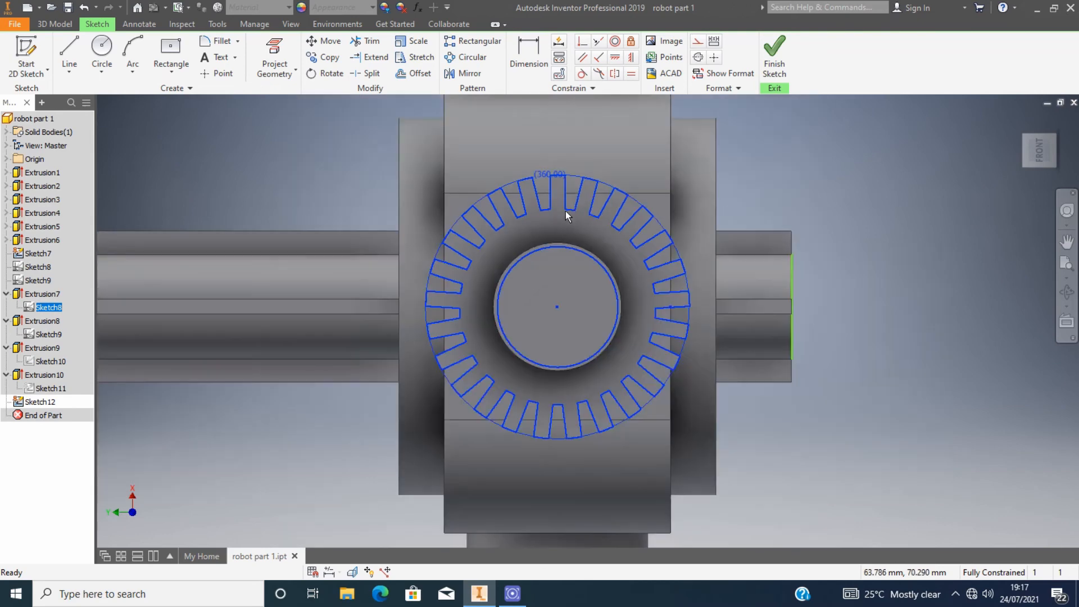
drag(1047, 143, 1008, 145)
click(1029, 149)
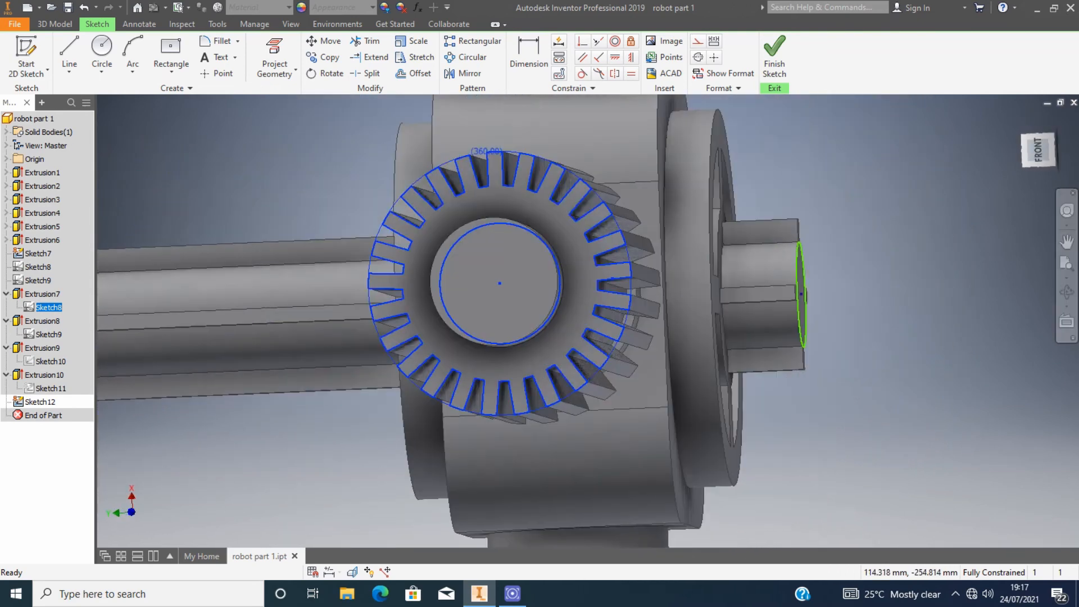
middle_drag(592, 248, 652, 228)
scroll(580, 194, down, 3)
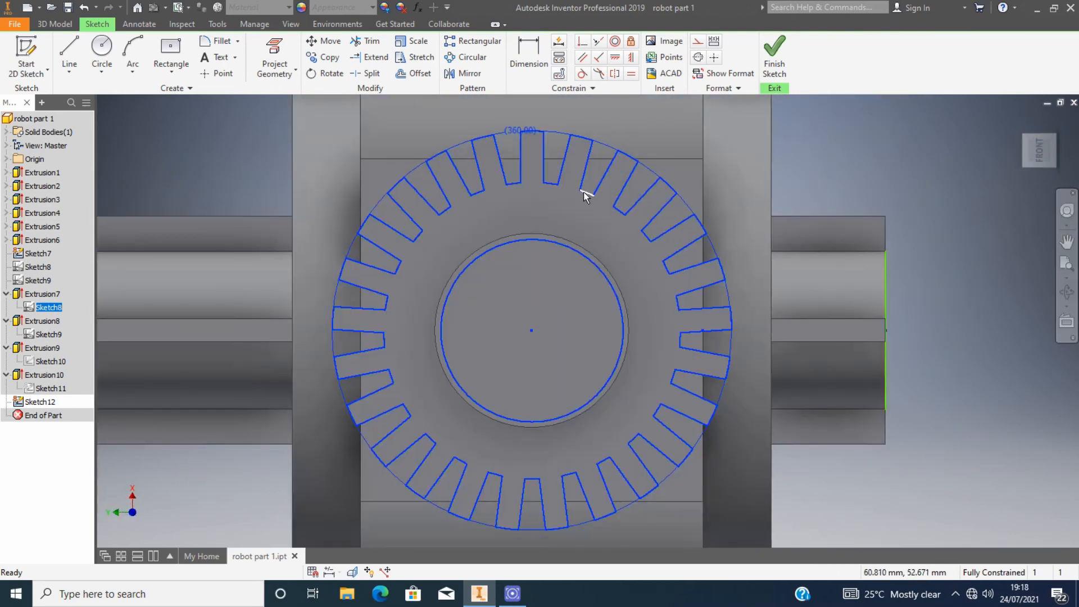
key(d)
click(101, 60)
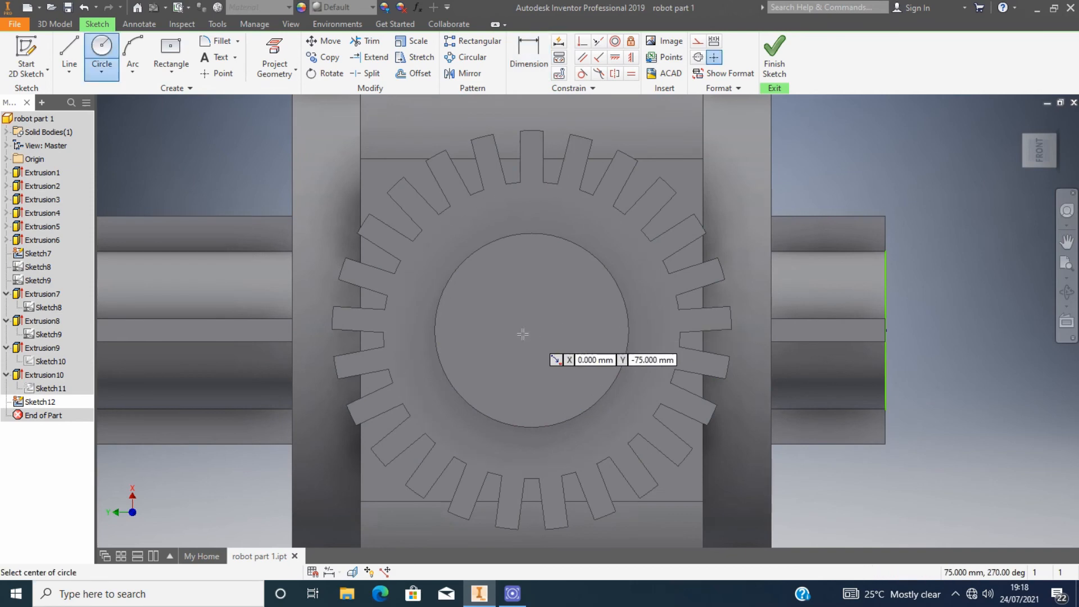
key(Escape)
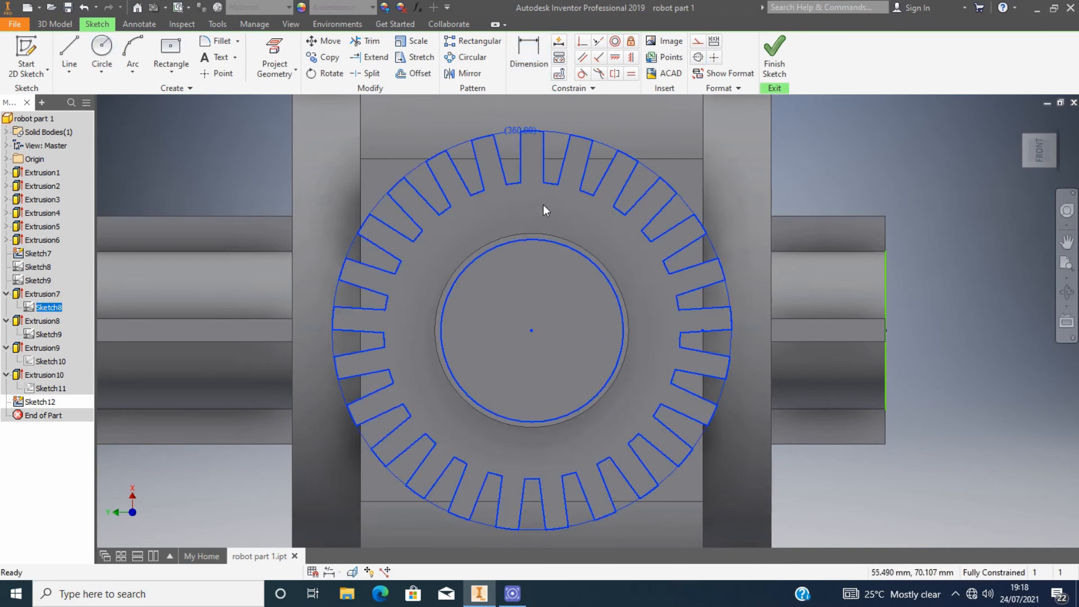
mouse_move(550, 187)
shift+middle_down()
mouse_move(641, 194)
mouse_move(553, 188)
mouse_move(569, 237)
shift+middle_up()
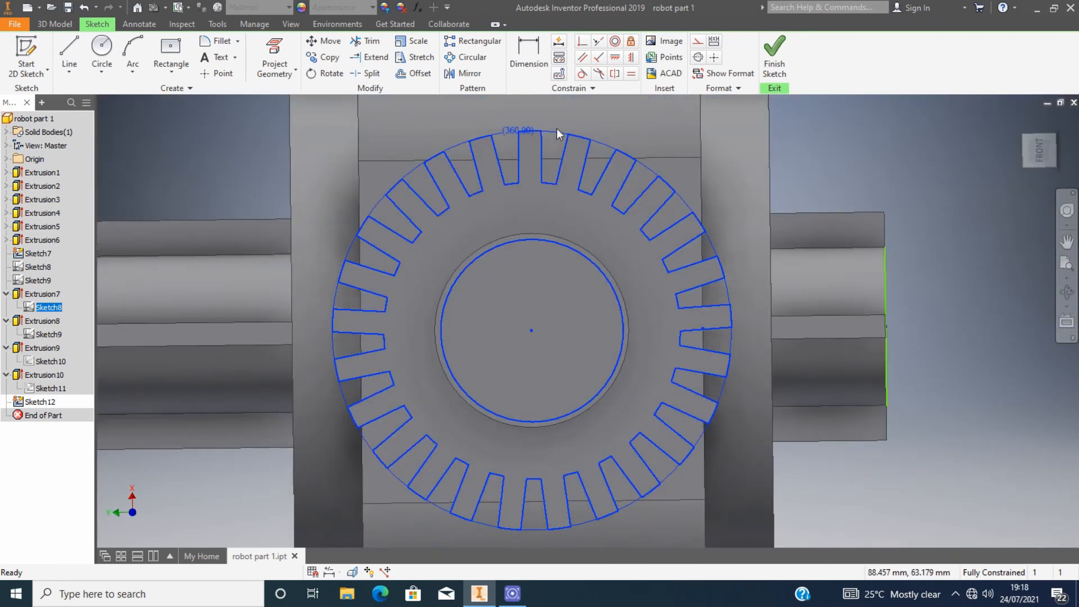
scroll(619, 319, up, 2)
scroll(619, 319, down, 5)
scroll(619, 315, up, 5)
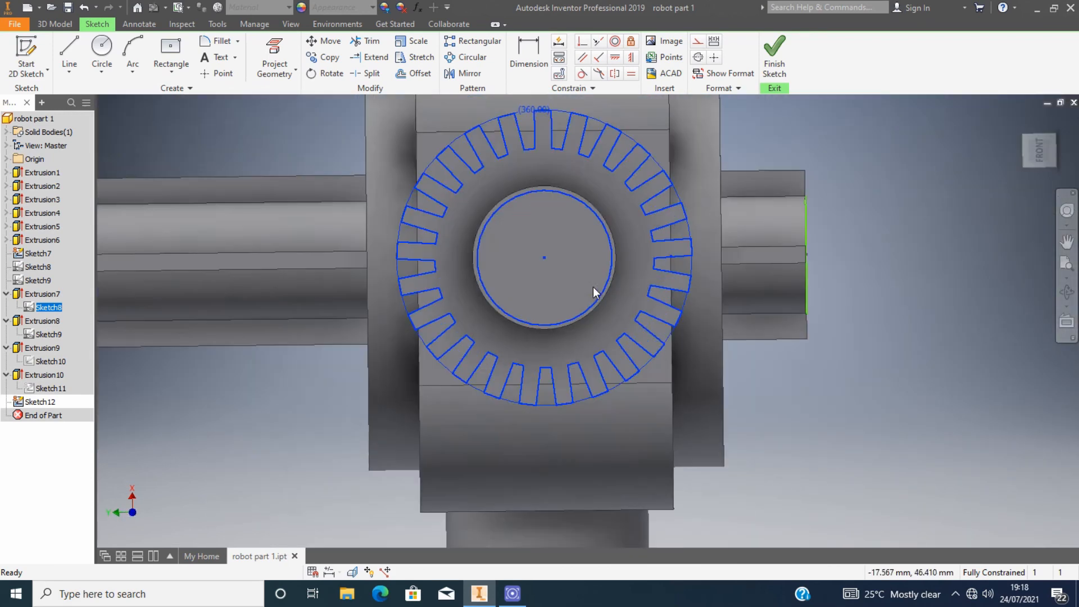
click(533, 52)
key(Escape)
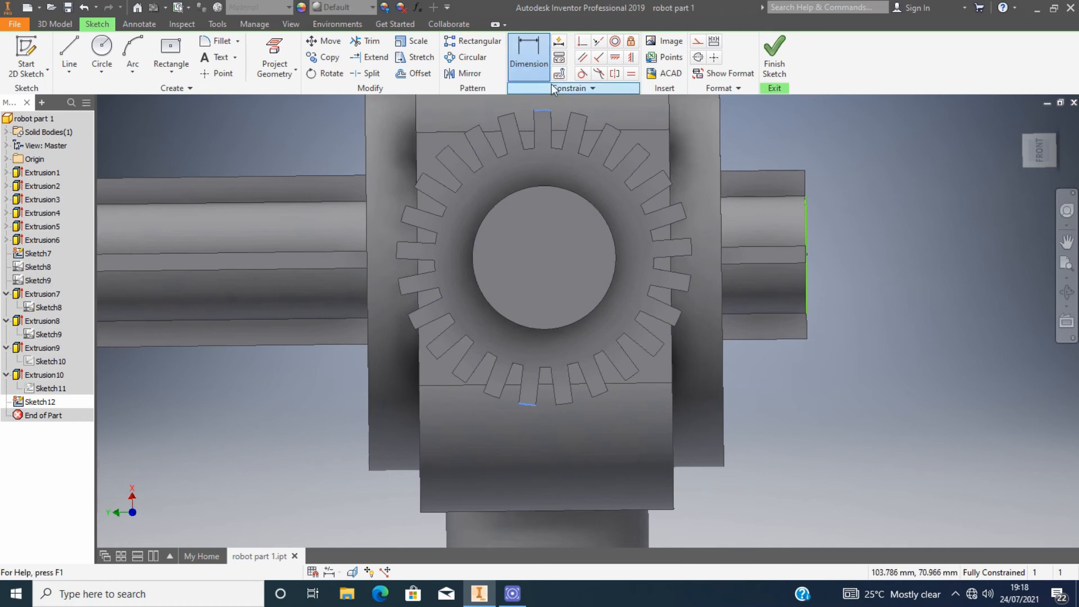
click(100, 52)
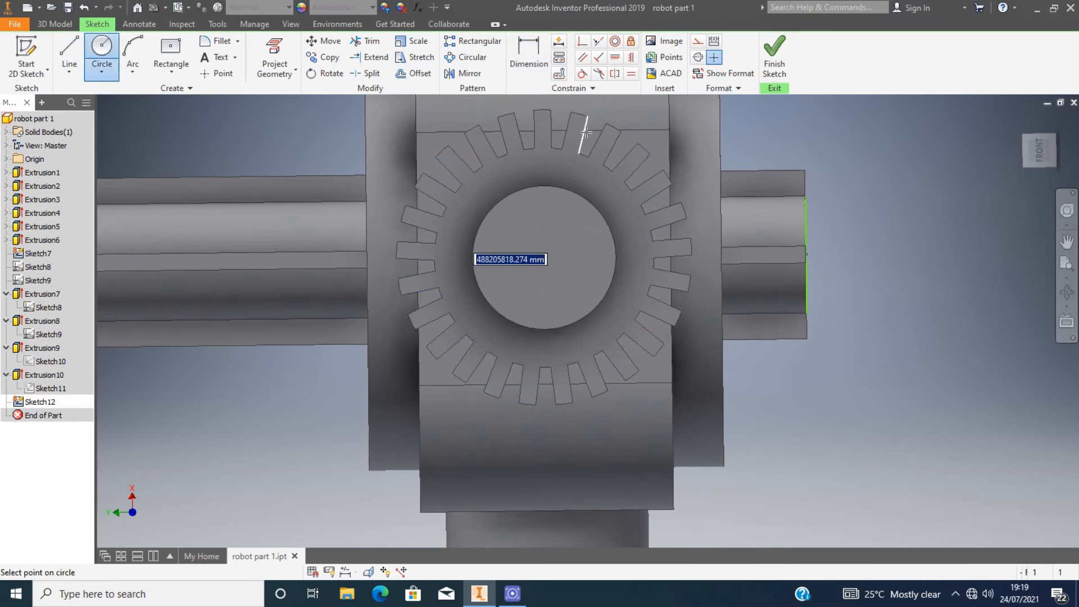
key(Escape)
click(26, 57)
click(96, 23)
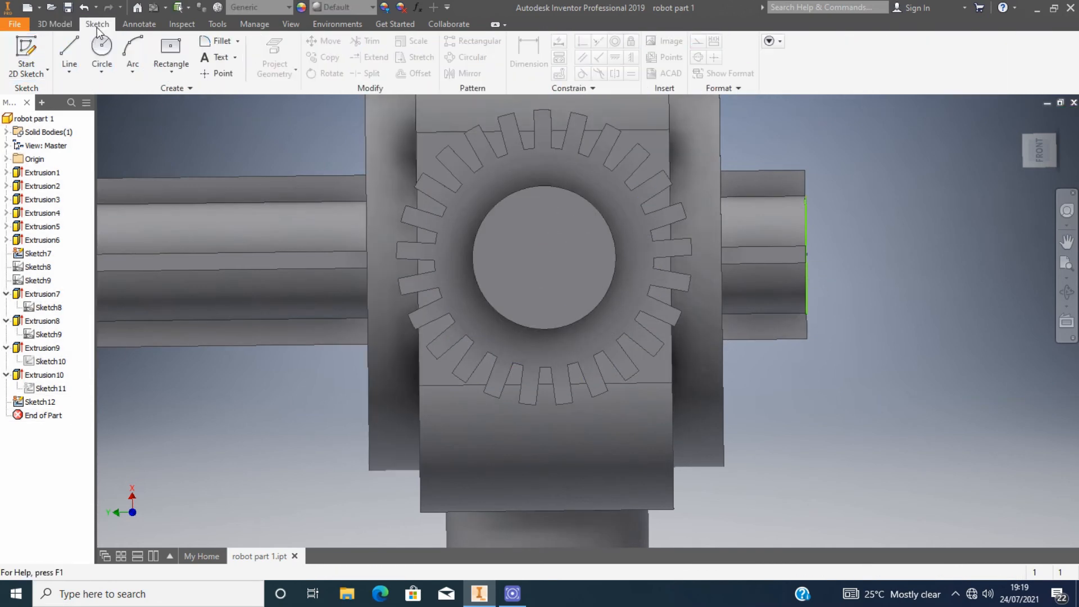
click(102, 51)
click(578, 205)
click(461, 321)
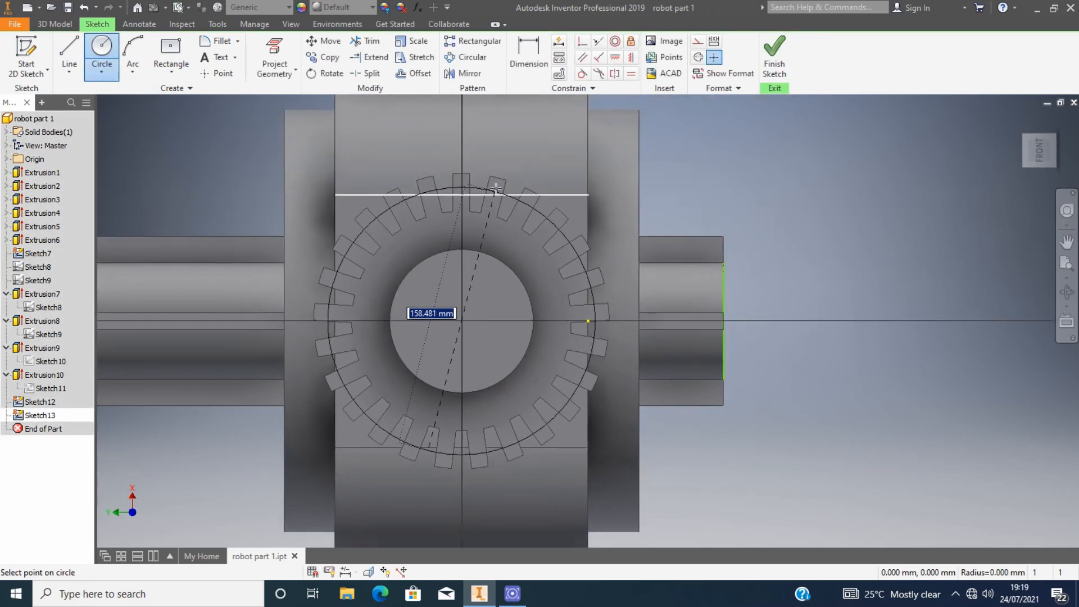
key(Escape)
key(c)
click(461, 321)
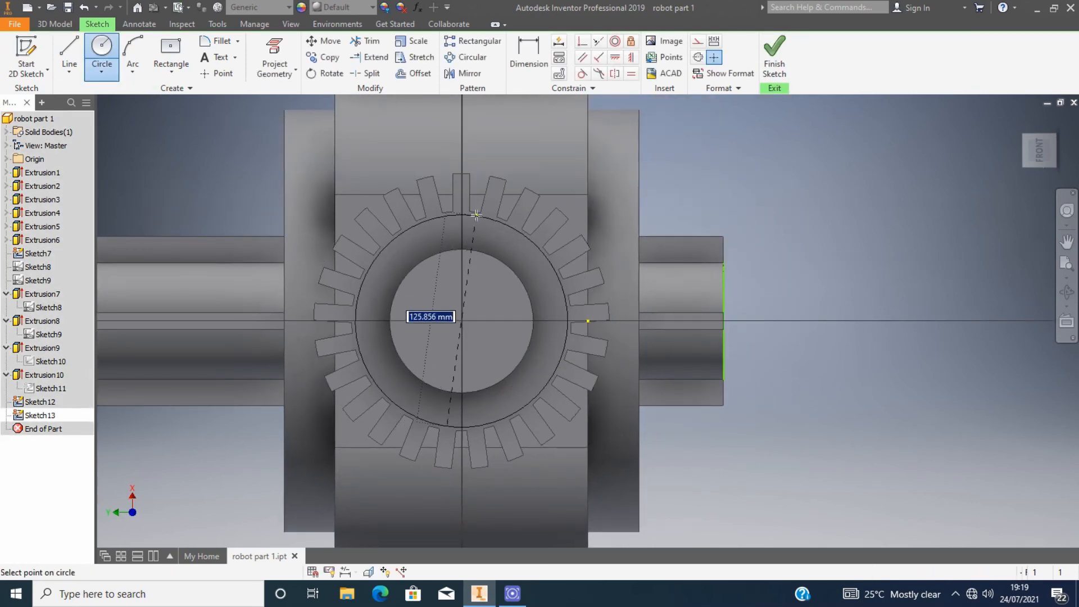
key(Escape)
click(775, 57)
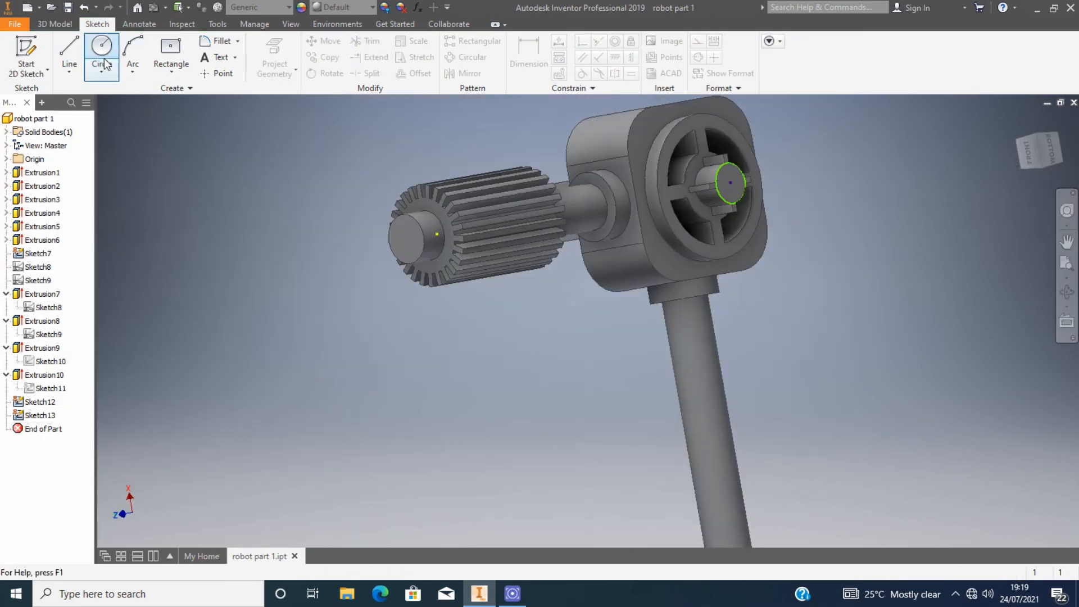
Step: Start a sketch on the free end face of the 500 mm bar and draw an 85 mm circle at its centre
key(s)
click(689, 208)
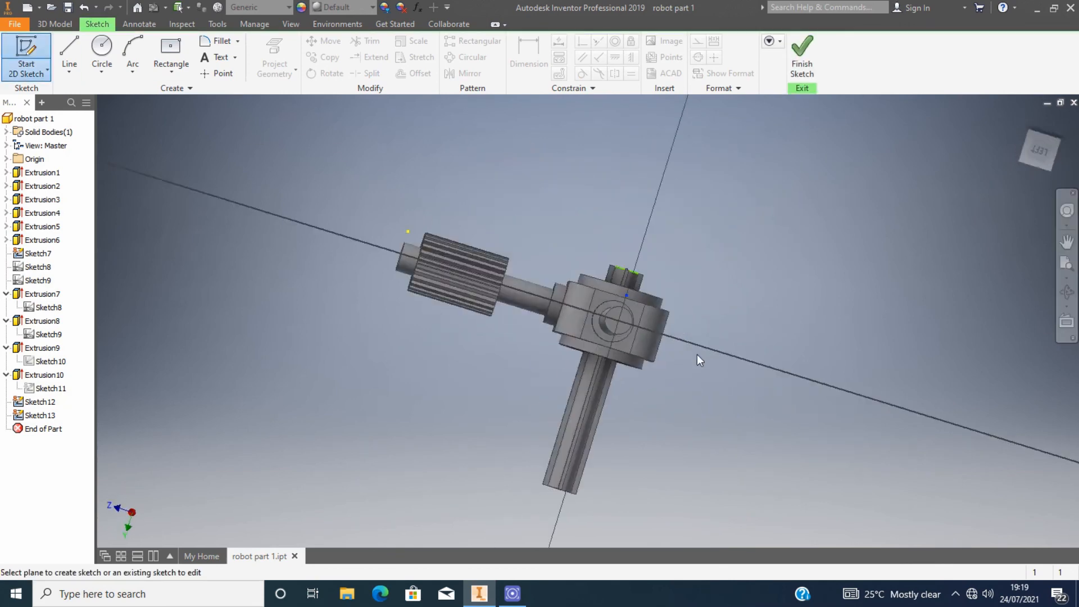
key(c)
click(580, 292)
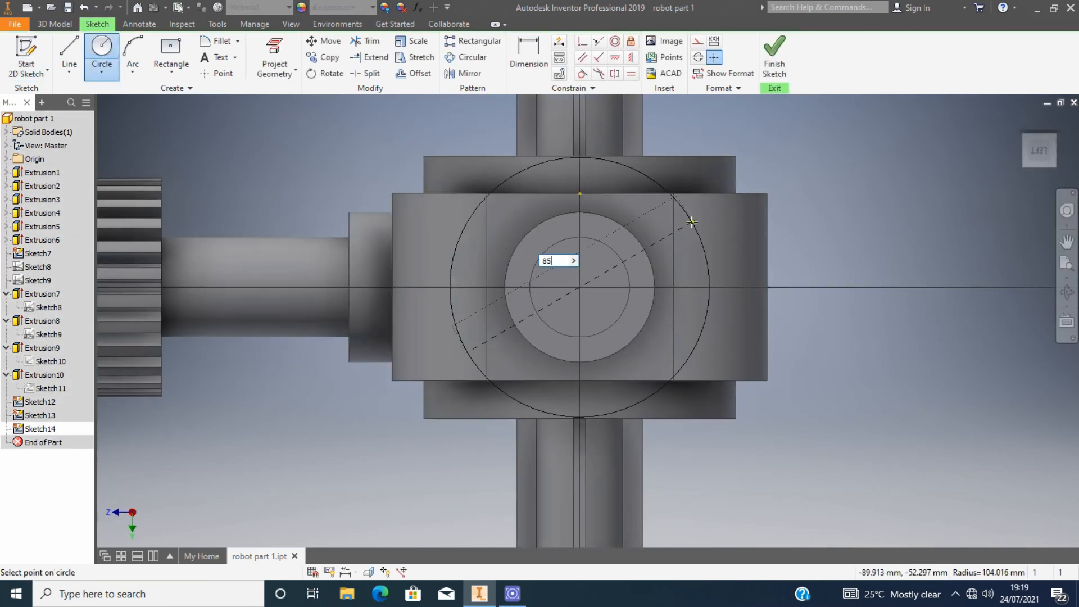
key(Return)
Step: Add 175 mm and 130 mm circles concentric with the 85 mm circle on the bar's end
scroll(614, 256, down, 3)
click(548, 315)
text(175)
key(Return)
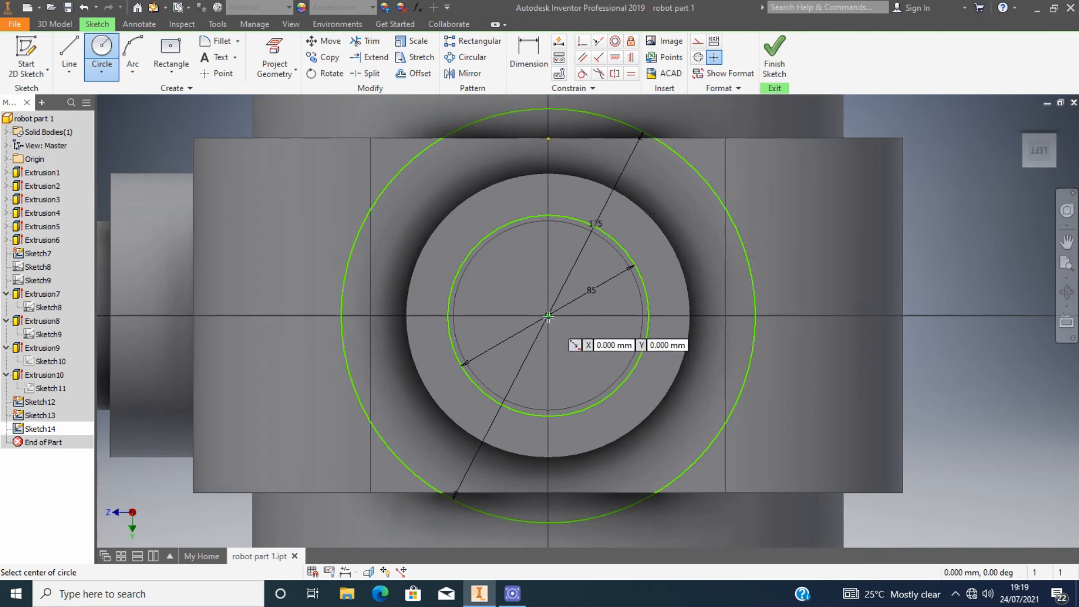
click(548, 315)
text(130)
key(Return)
key(Escape)
scroll(518, 230, up, 3)
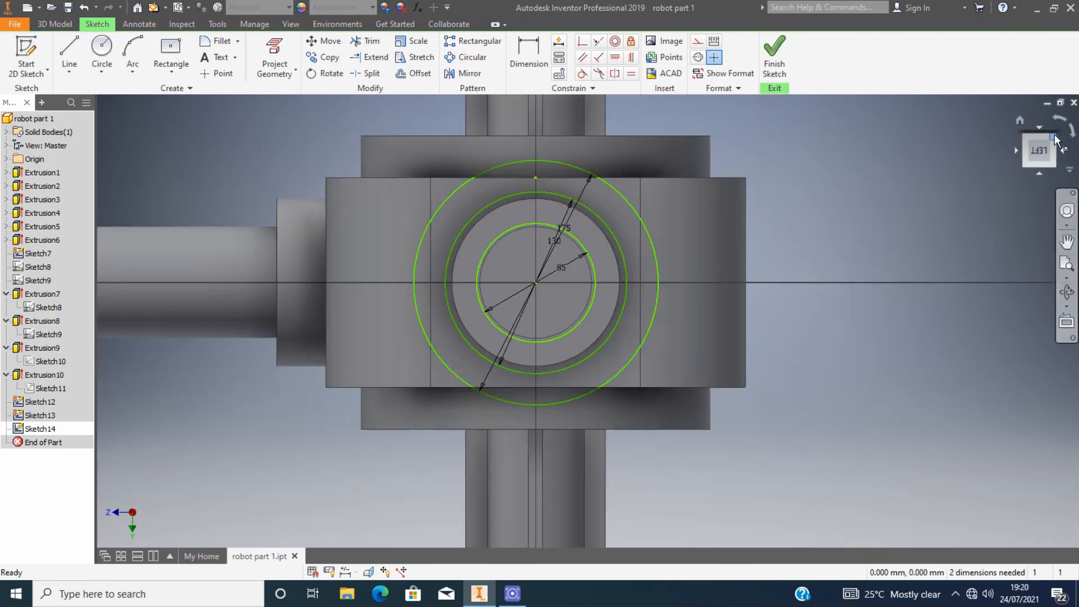
Step: Start a sketch on the front face of the existing toothed gear
shift+middle_drag(552, 157, 269, 243)
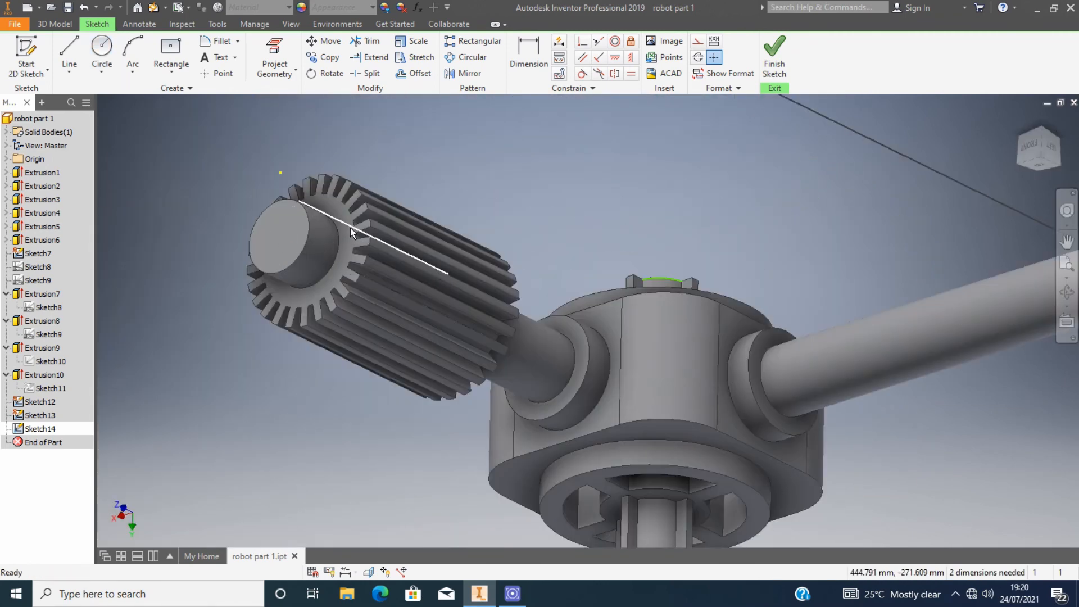
scroll(409, 244, up, 3)
click(1049, 147)
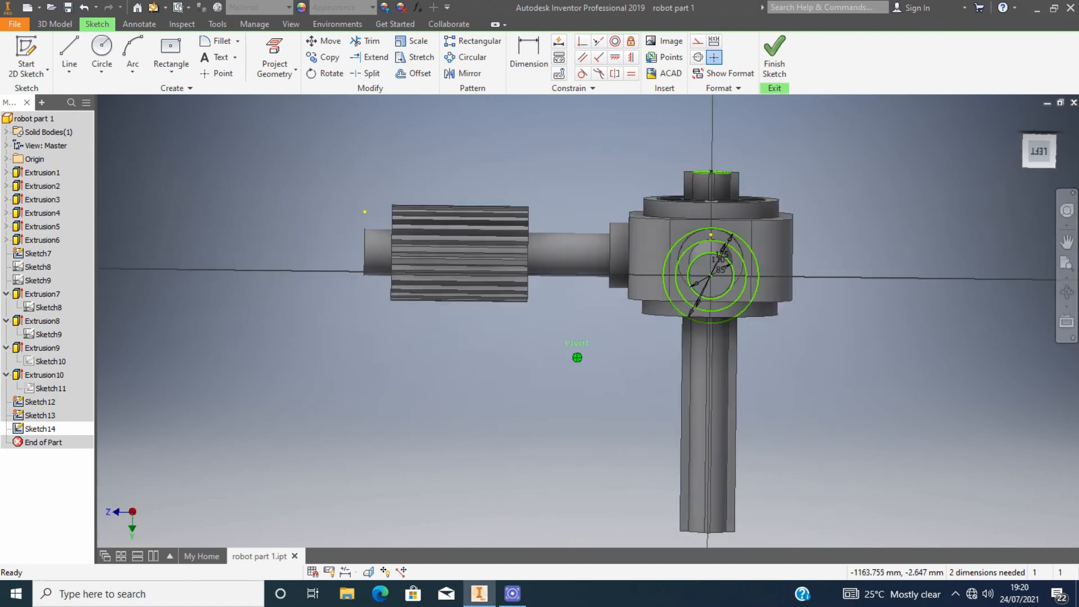
scroll(725, 224, down, 5)
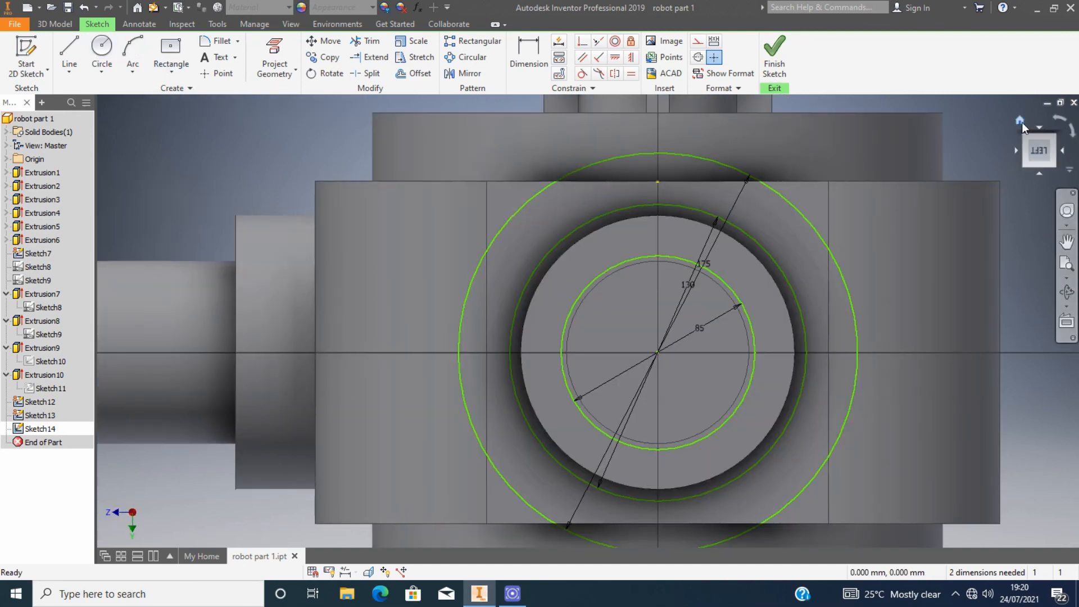
click(1021, 122)
click(1035, 152)
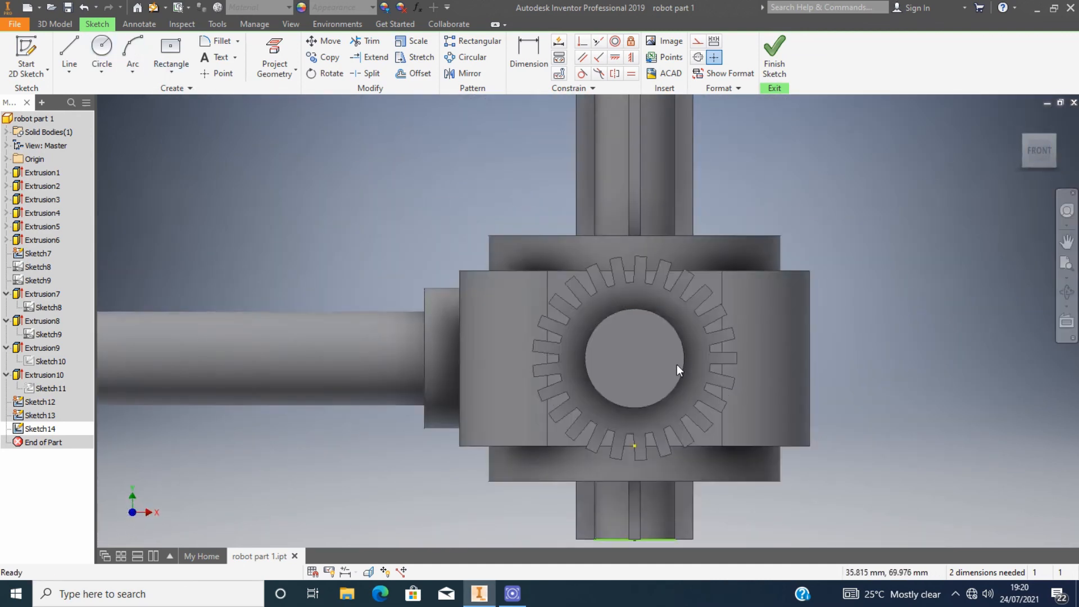
scroll(677, 364, down, 3)
click(26, 56)
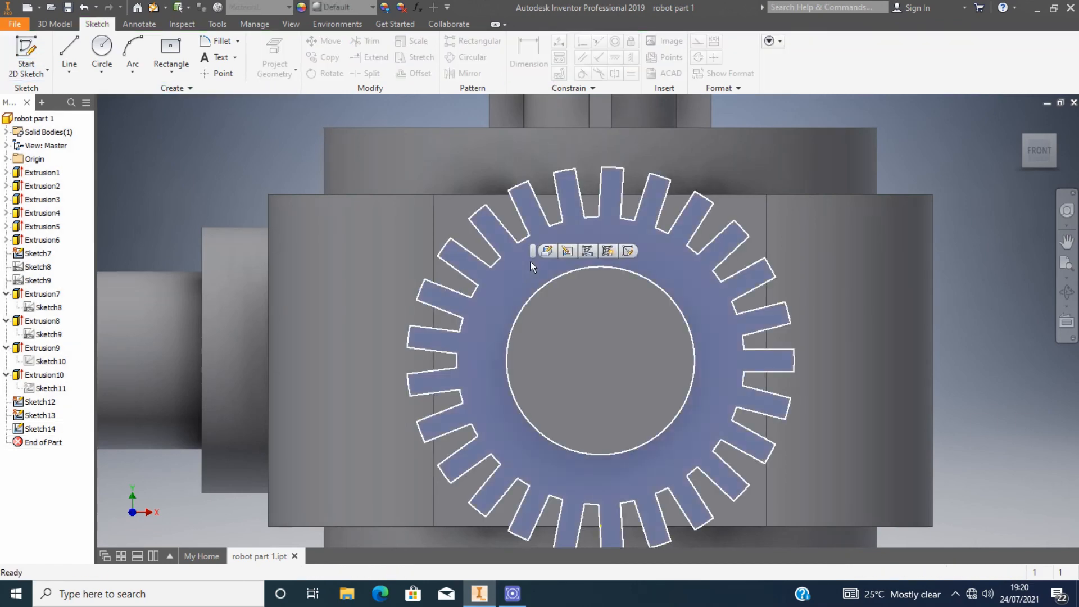
click(533, 266)
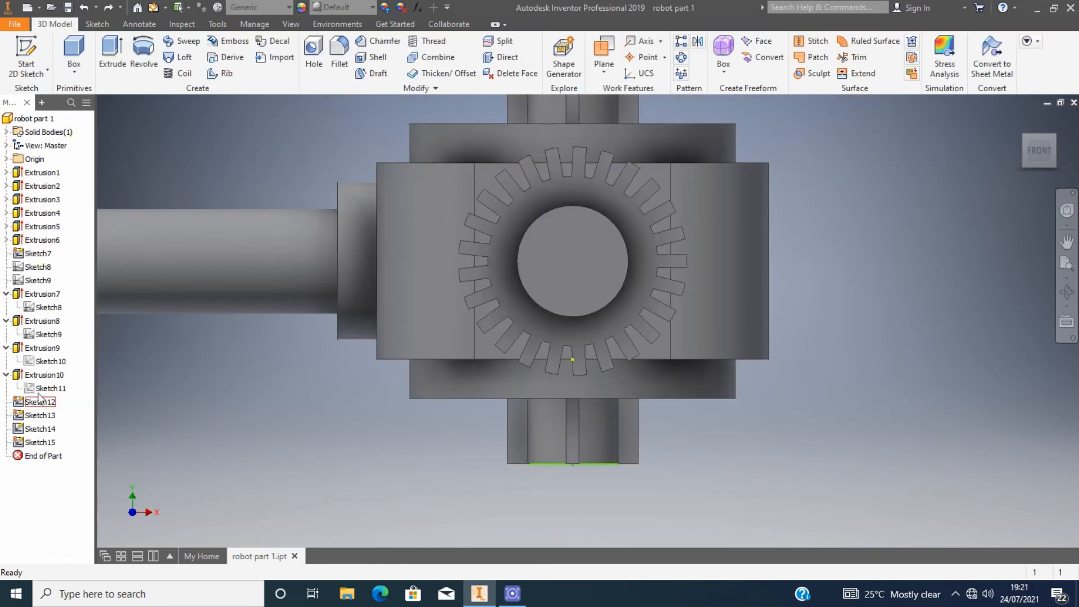
Step: Look through the sketches of the existing extrusions to identify the one holding the gear's tooth profile
click(42, 348)
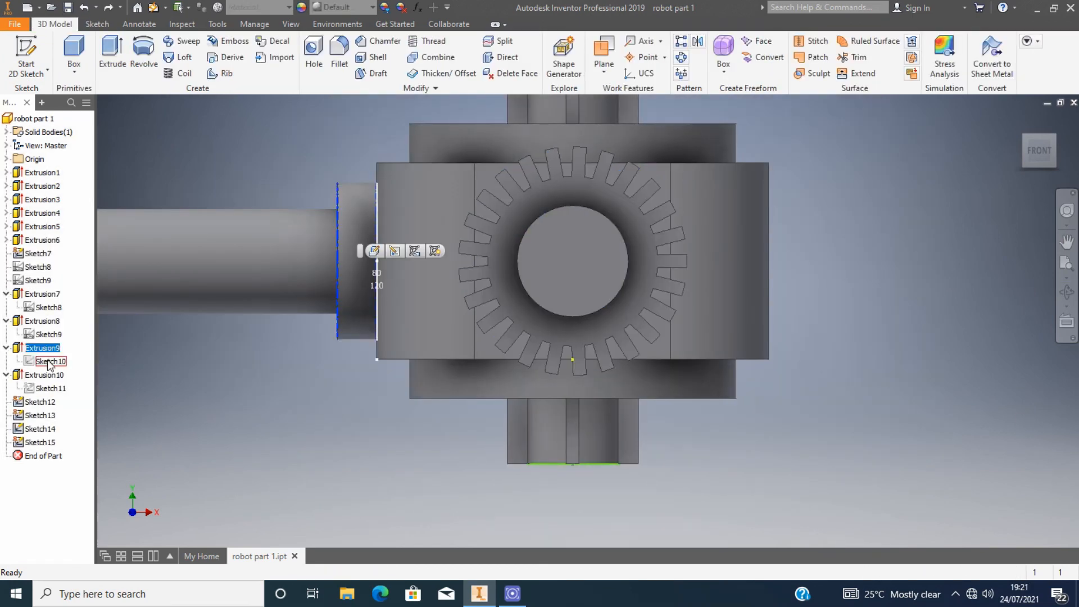
click(41, 390)
click(38, 404)
click(37, 416)
click(37, 429)
click(37, 442)
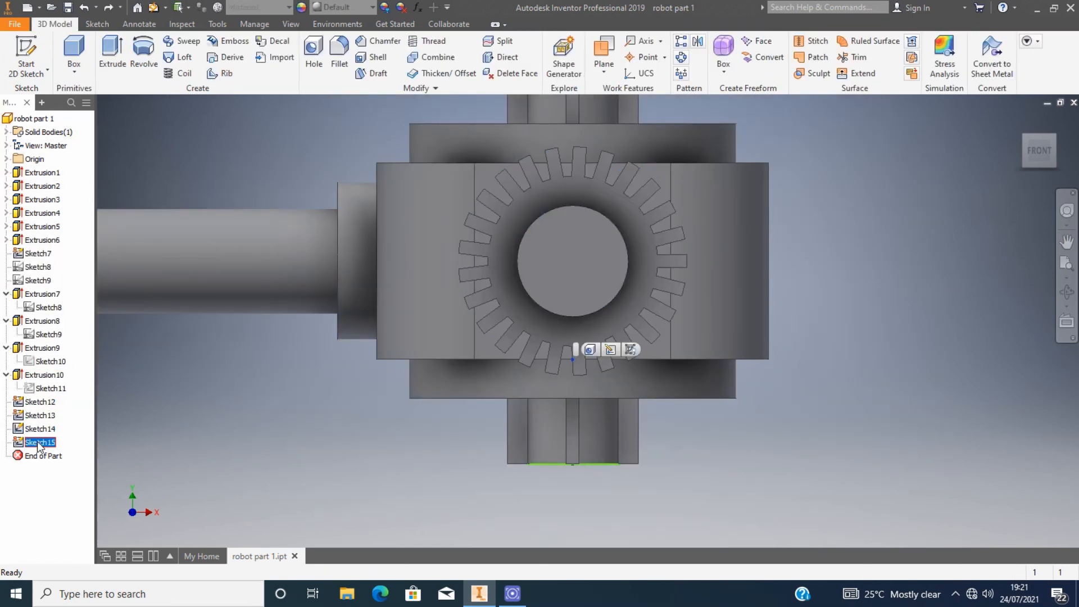
click(38, 362)
click(49, 335)
scroll(623, 185, up, 3)
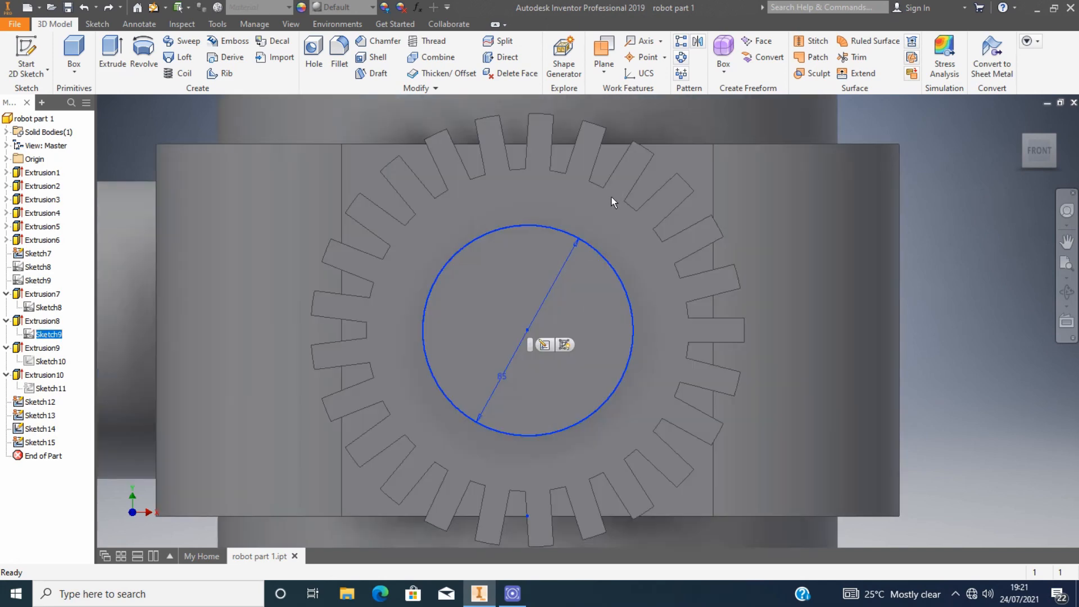
scroll(615, 191, down, 2)
scroll(619, 160, up, 3)
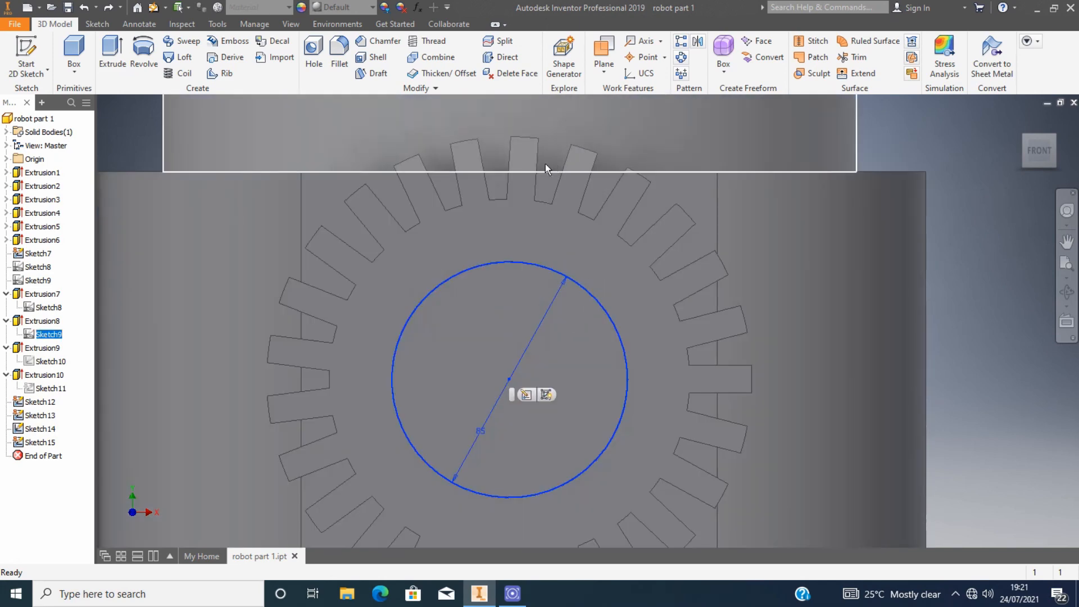
click(6, 322)
click(6, 321)
click(49, 307)
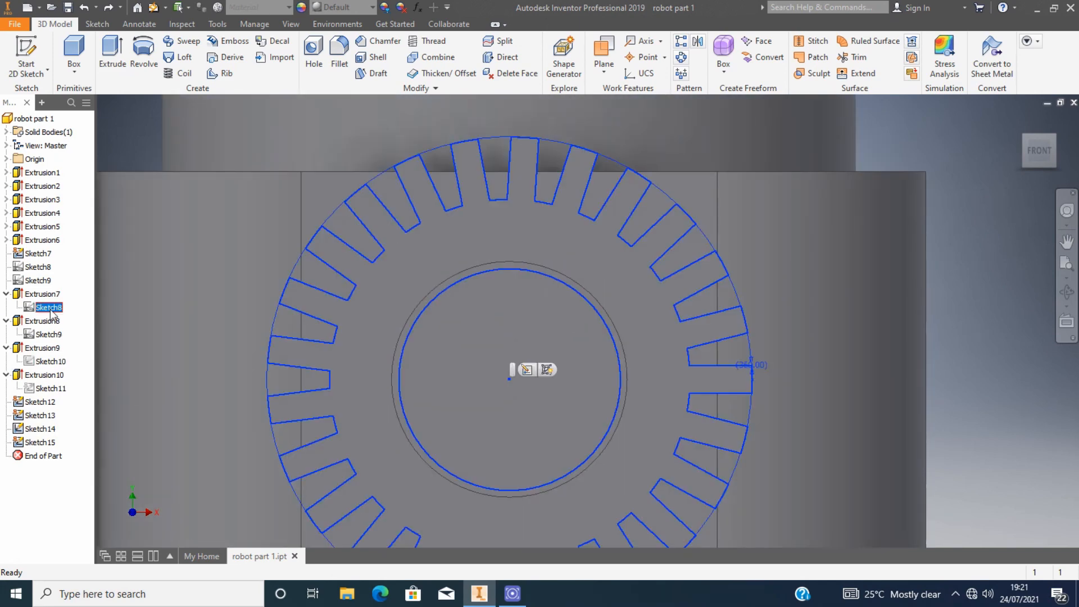
scroll(454, 235, down, 2)
click(916, 174)
Step: Open the gear's tooth-profile sketch for editing and dimension the outer arc of a tooth
double_click(43, 309)
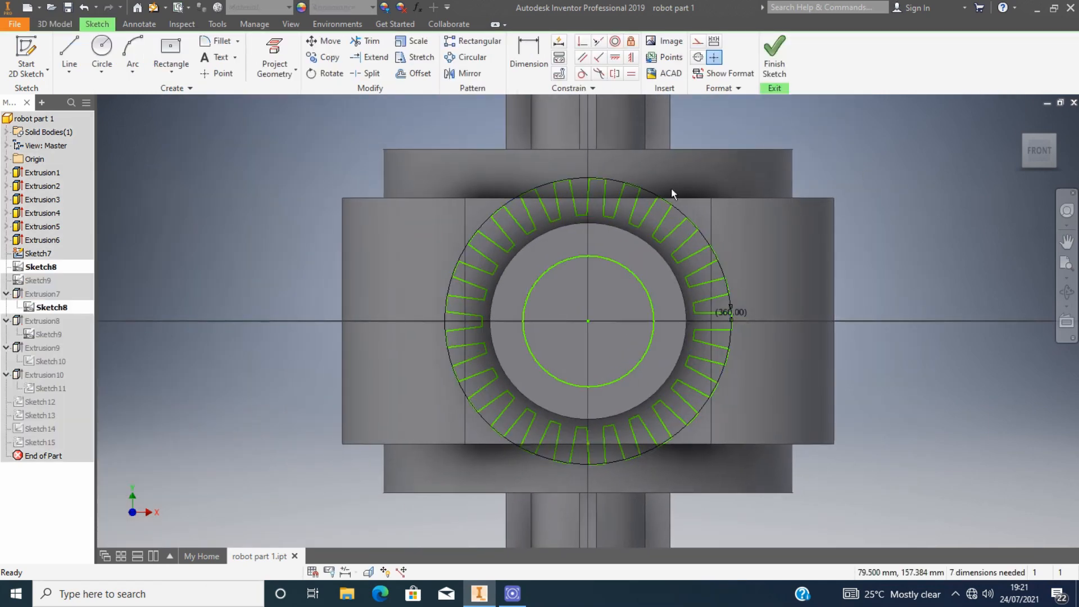
click(523, 48)
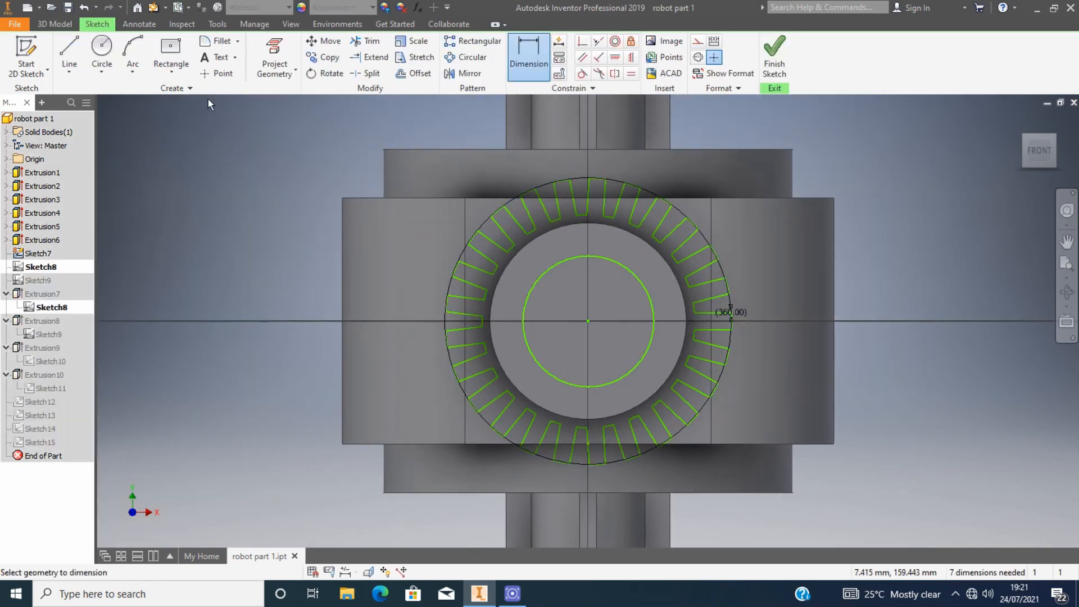
click(561, 180)
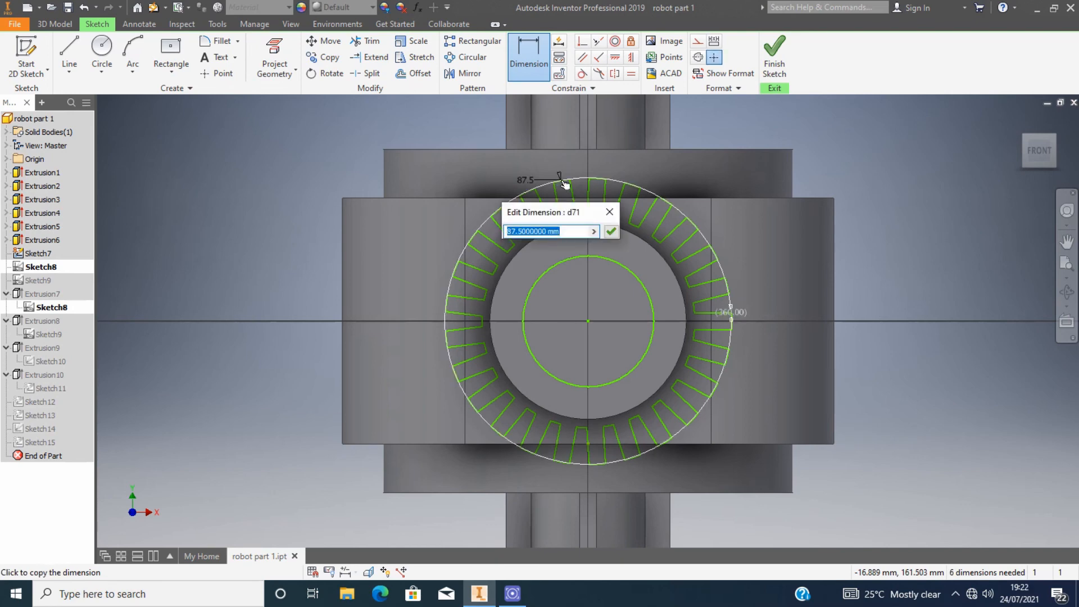
key(Return)
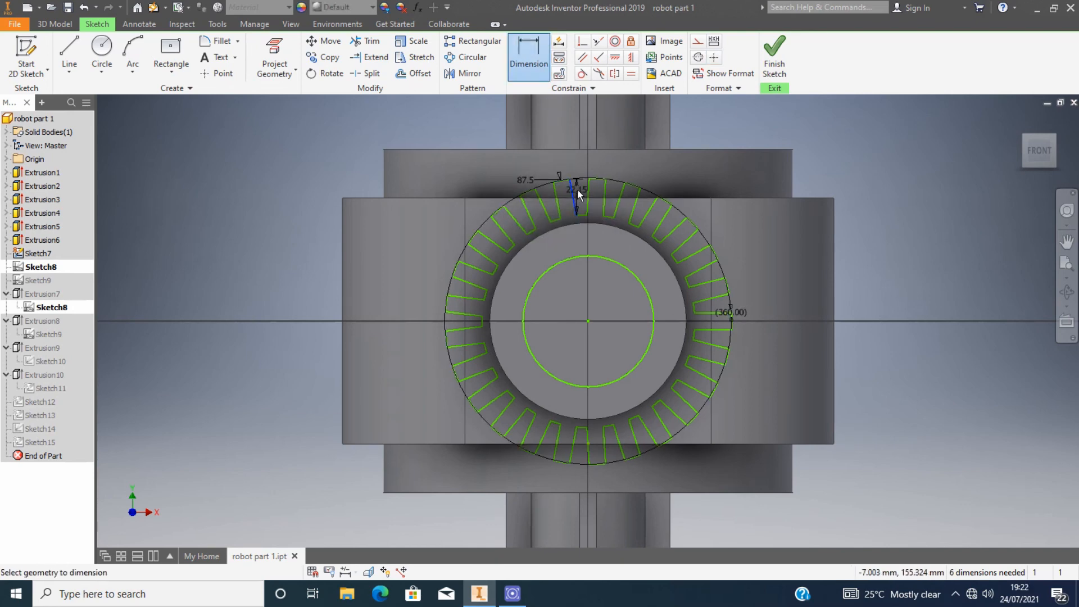
Step: Check the length of a tooth flank in the gear profile without placing a dimension, and finish the sketch
key(Escape)
middle_click(710, 315)
middle_click(710, 314)
scroll(590, 385, up, 5)
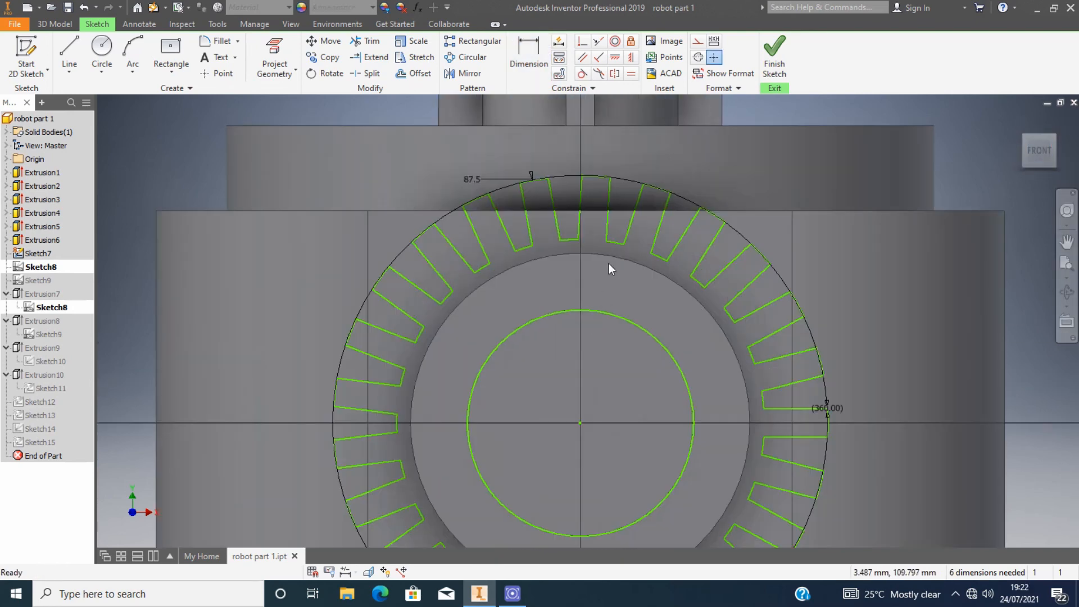
key(d)
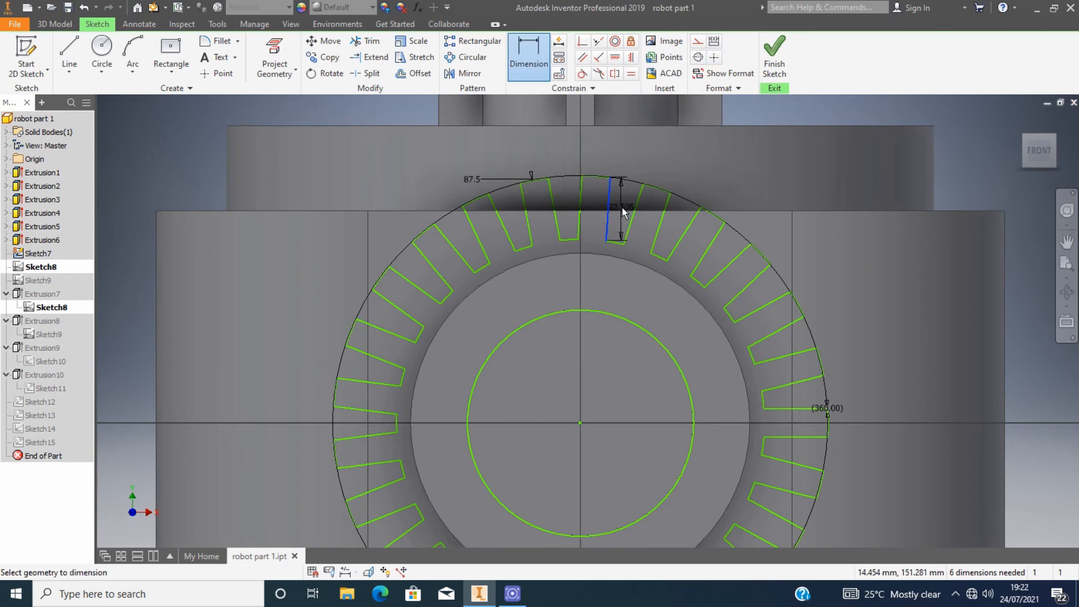
key(Escape)
click(774, 63)
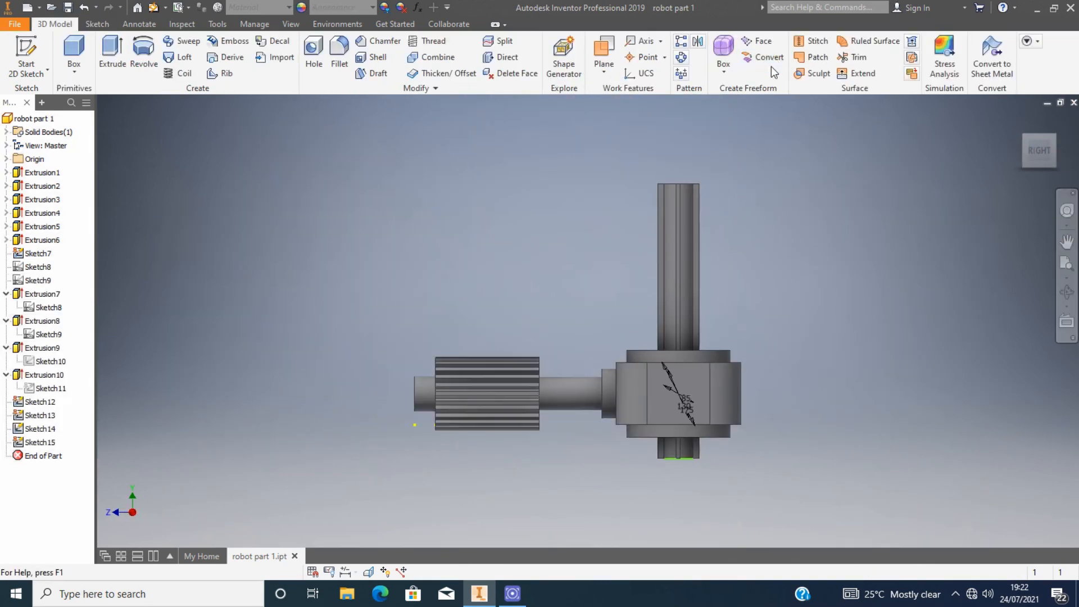
Step: Start a sketch on the block's side face around the ring and draw a 10 by 55 mm centre rectangle at the top of the 130 mm circle
click(1064, 155)
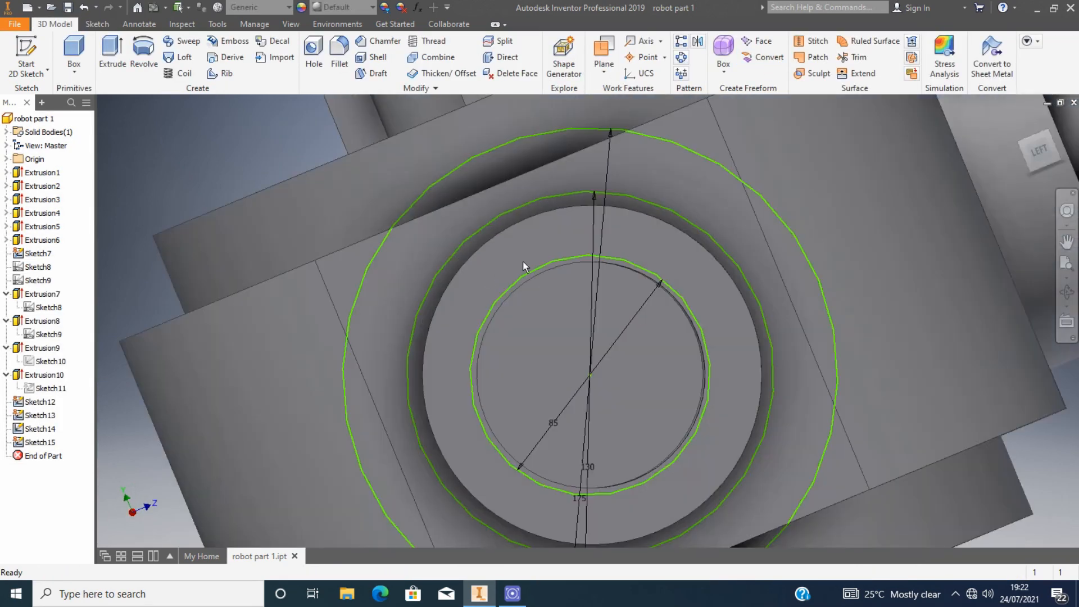
scroll(541, 395, down, 4)
scroll(374, 332, down, 2)
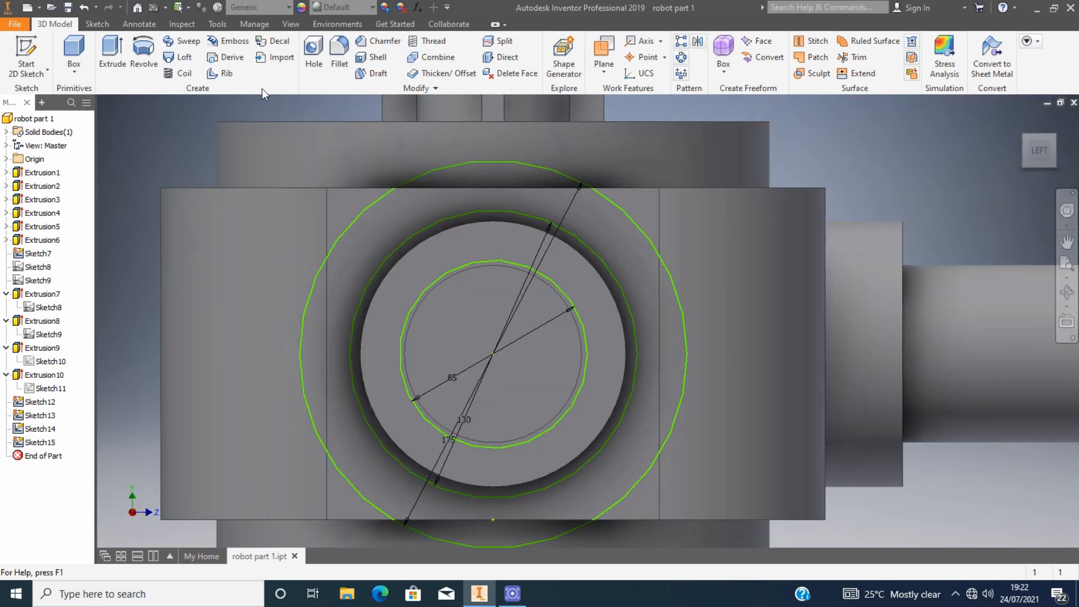
click(28, 48)
click(439, 212)
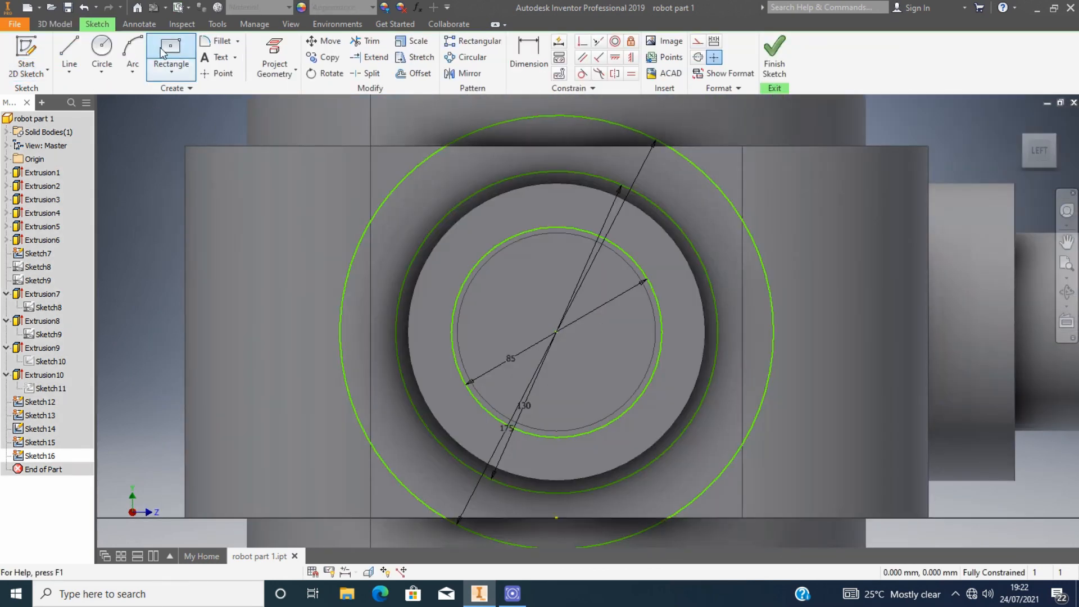
click(162, 53)
click(557, 171)
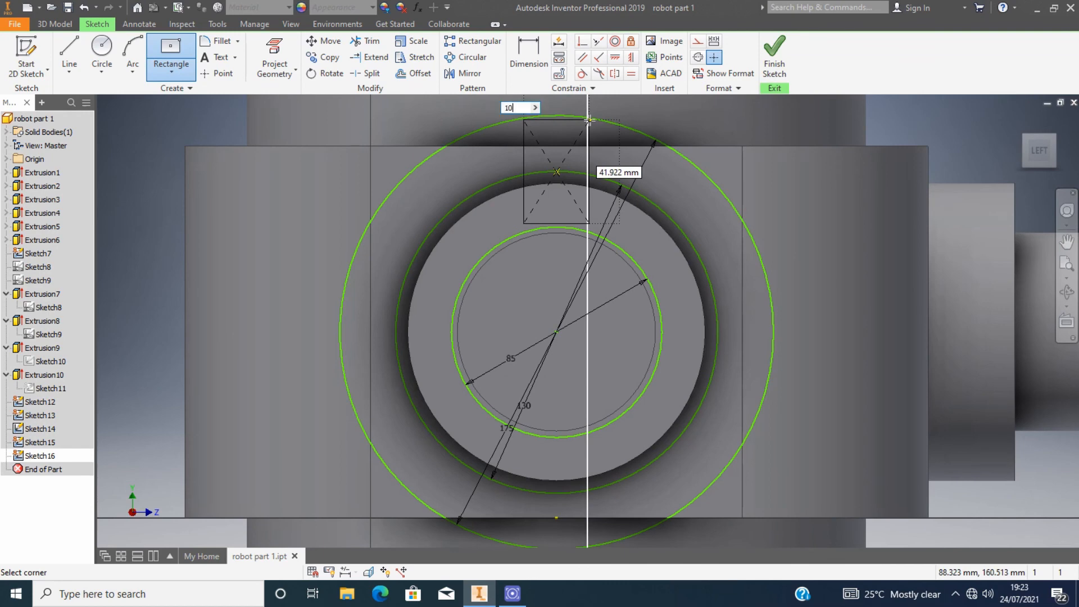
text(10)
key(Tab)
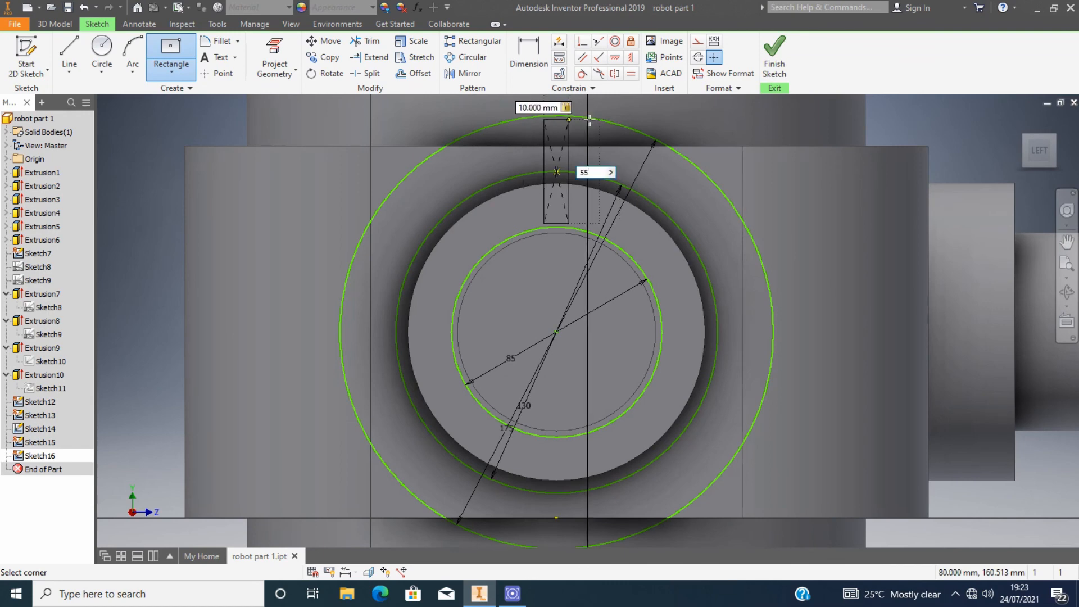
key(Return)
key(Escape)
Step: Try to trim the rectangle's side where it extends beyond the 175 mm circle
scroll(588, 186, up, 3)
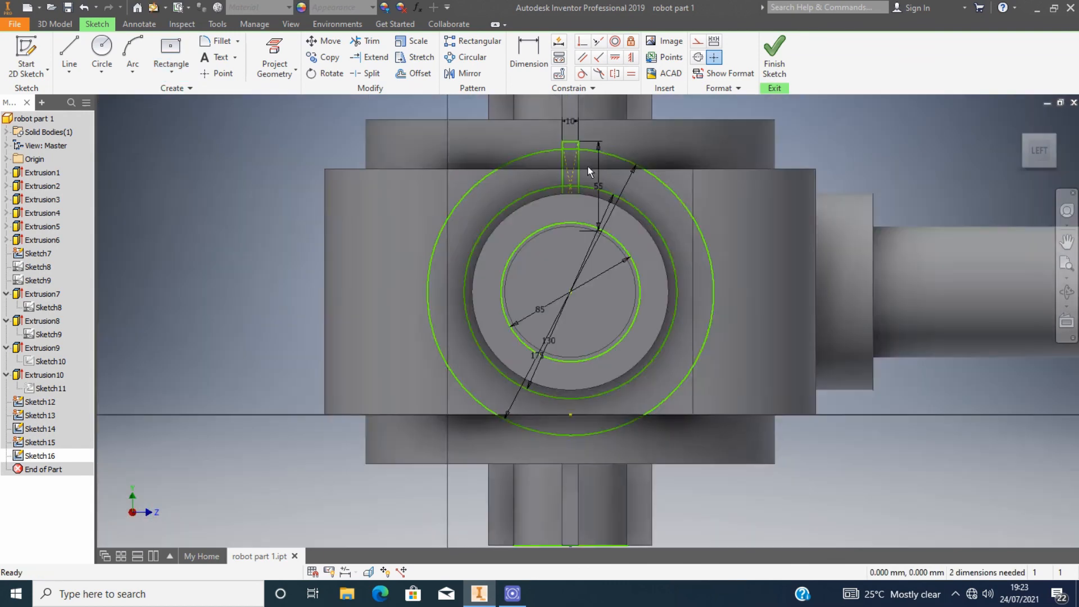
scroll(596, 144, down, 1)
scroll(576, 168, down, 3)
click(365, 41)
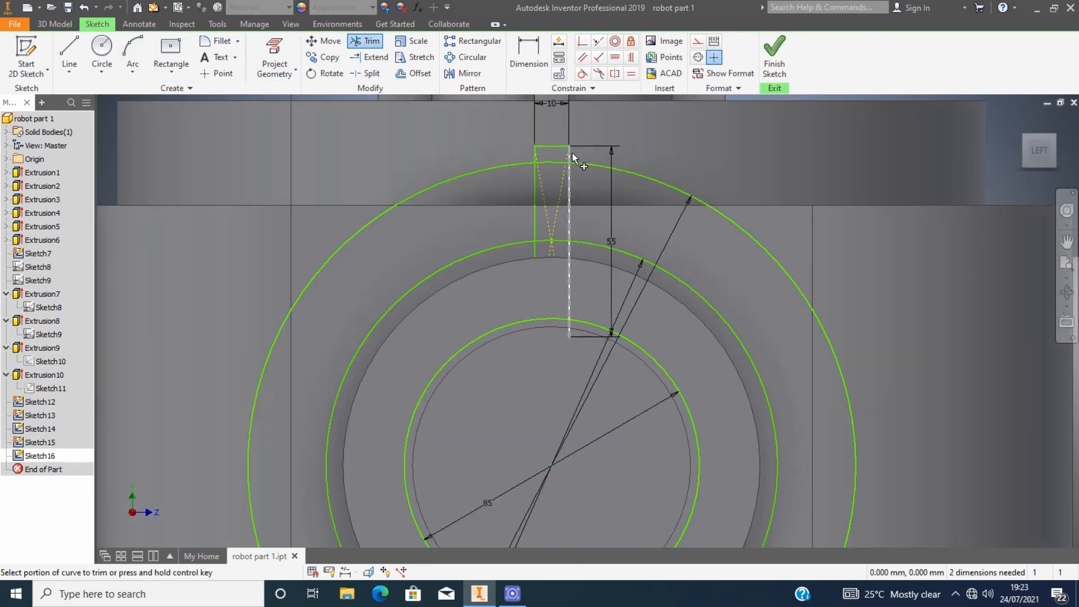
click(571, 160)
click(289, 124)
Step: Delete the 55 mm height and 10 mm width dimensions from the tooth rectangle
double_click(613, 227)
key(Escape)
key(Delete)
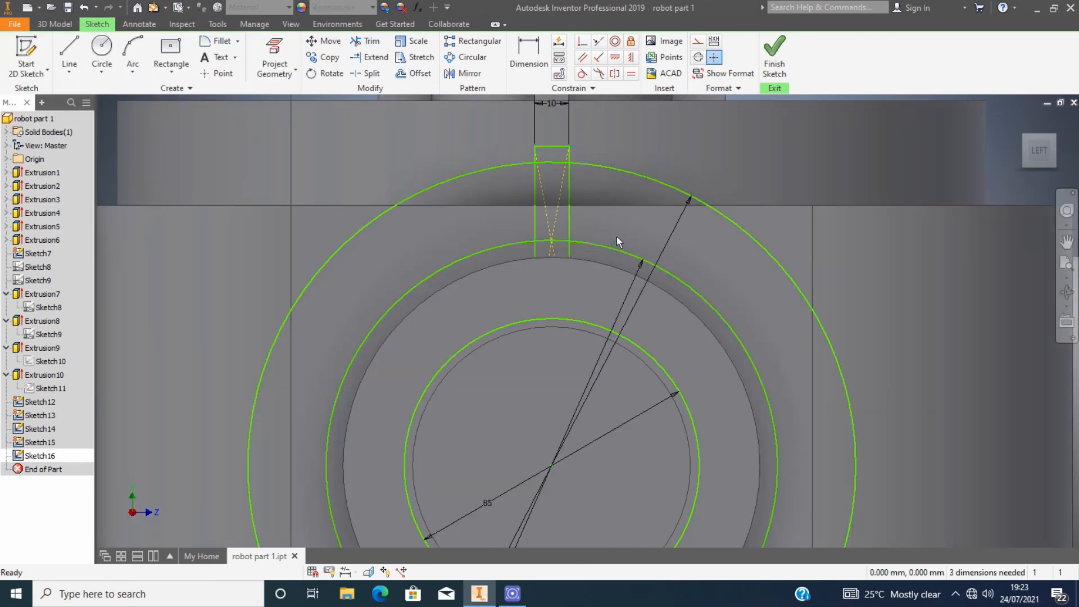
click(571, 243)
key(Escape)
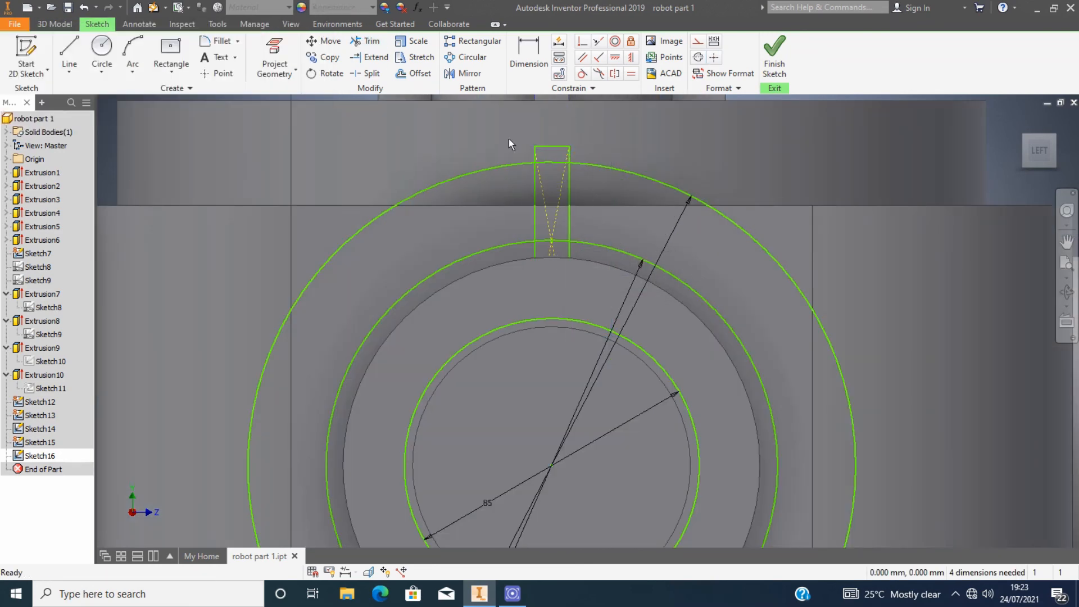
Step: Try to trim the tooth rectangle's sides inside the 130 mm circle, and finish the sketch
key(x)
key(ctrl+z)
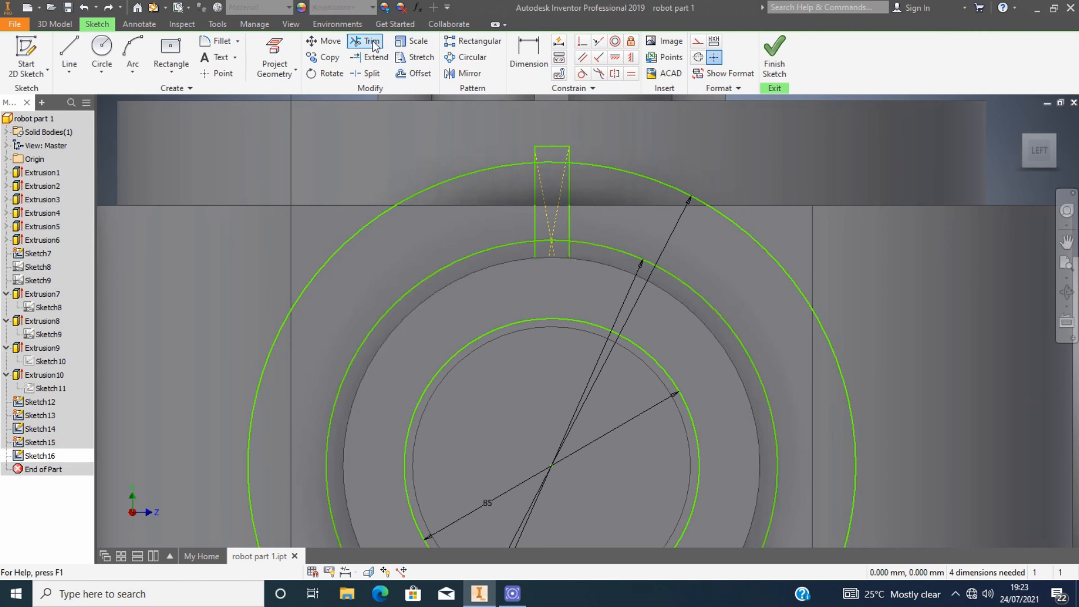
click(565, 322)
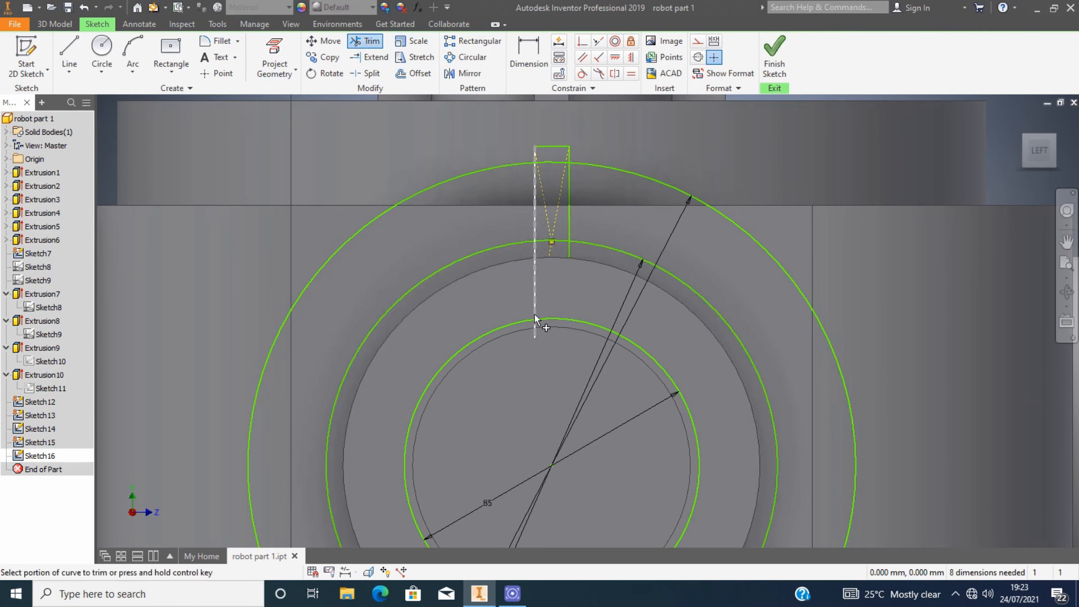
click(531, 331)
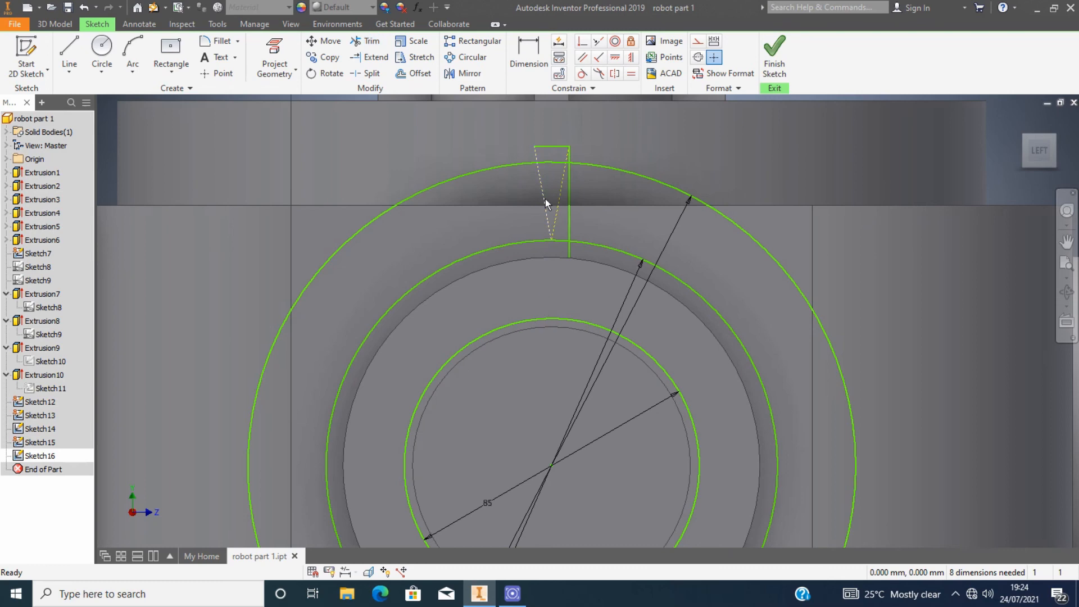
key(Escape)
click(578, 249)
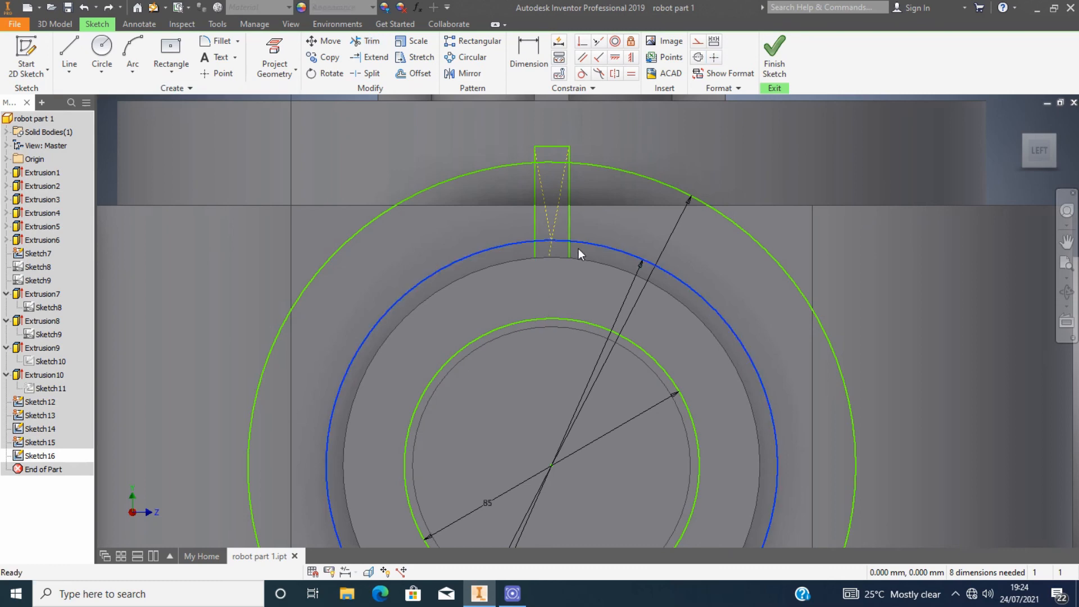
key(Delete)
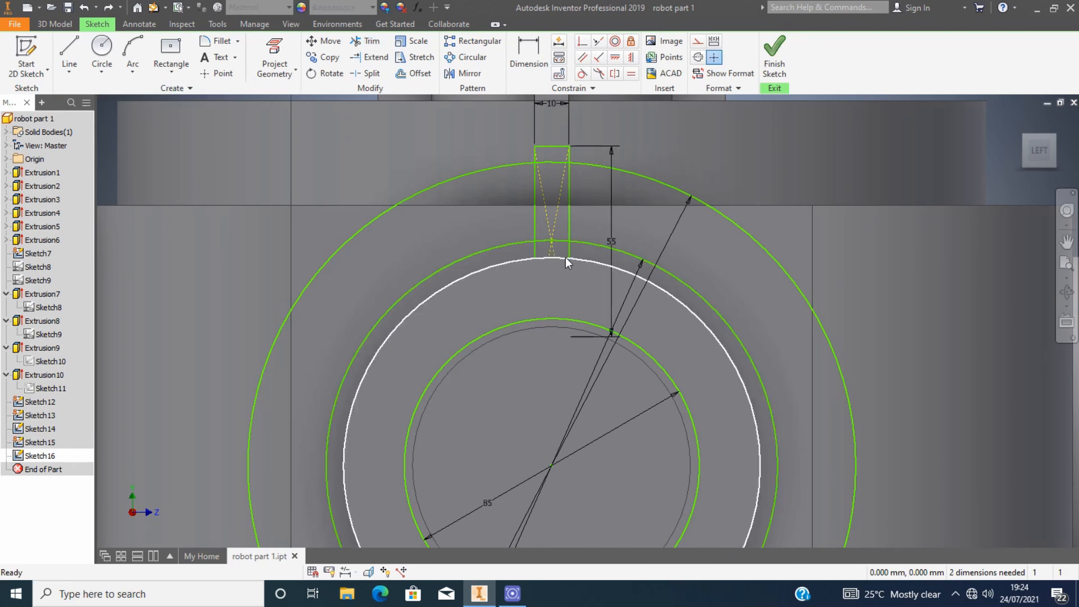
click(774, 79)
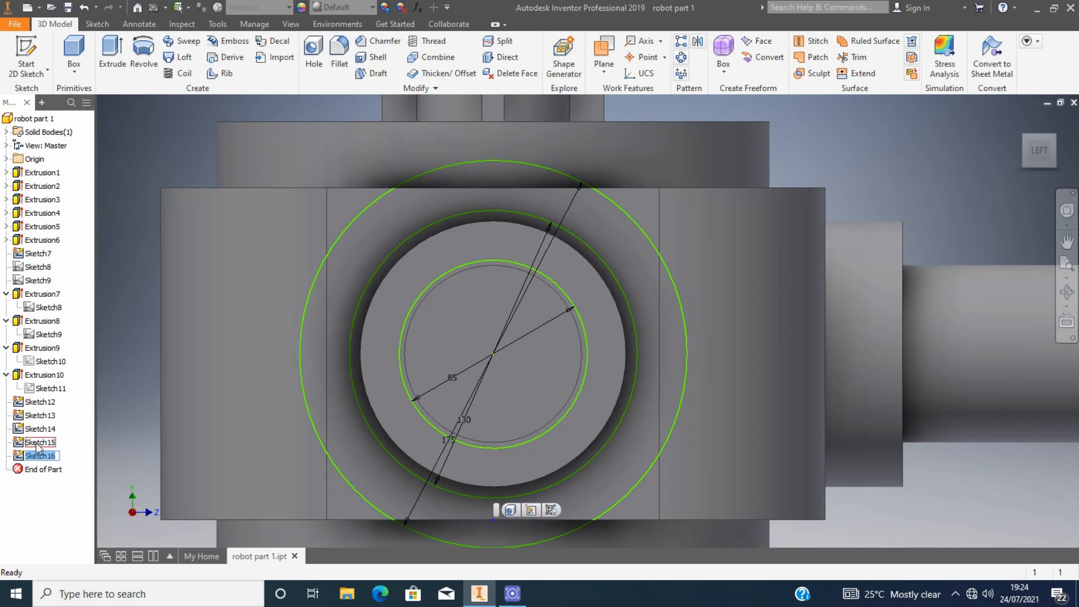
Step: Edit the sketch with the 85, 130 and 175 mm circles and draw a 10 by 55 mm centre rectangle at the top of the 130 mm circle
double_click(40, 428)
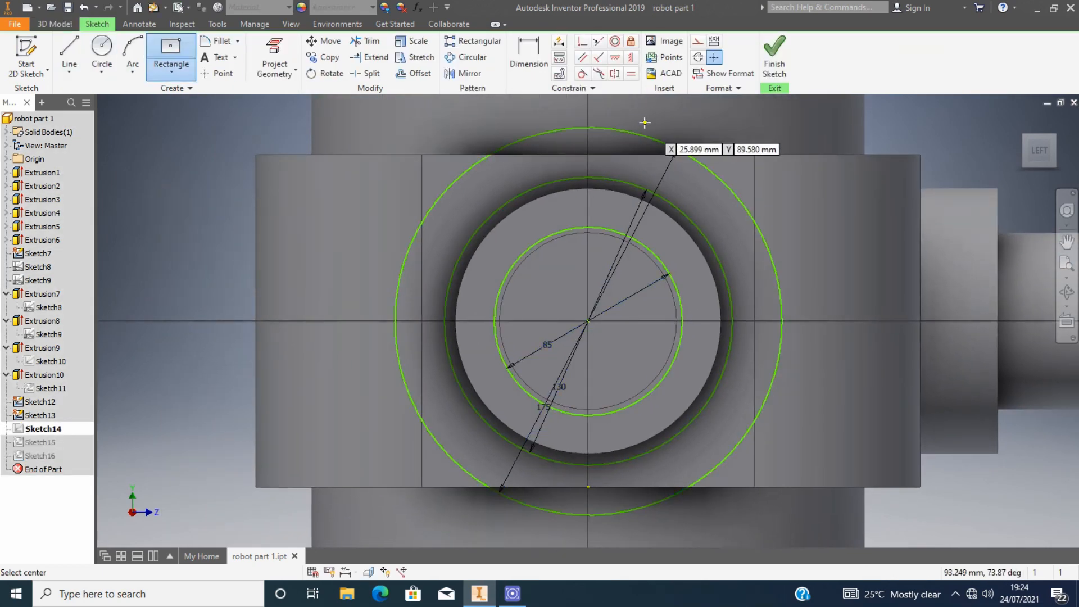
click(588, 178)
text(10)
key(Tab)
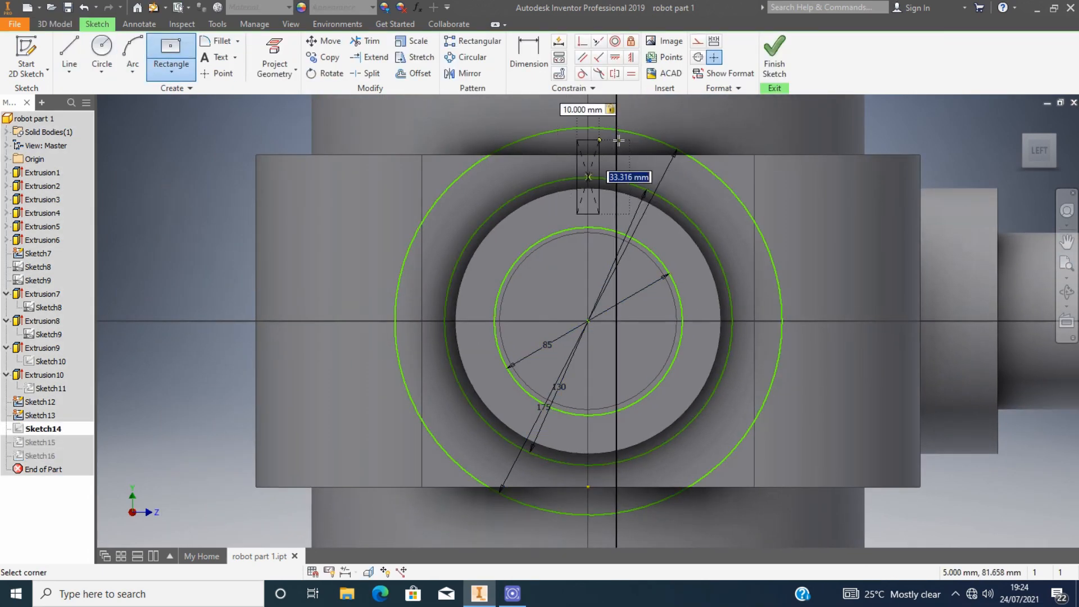
key(Return)
Step: Trim the rectangle down to its two side lines between the 130 mm and 175 mm circles
key(x)
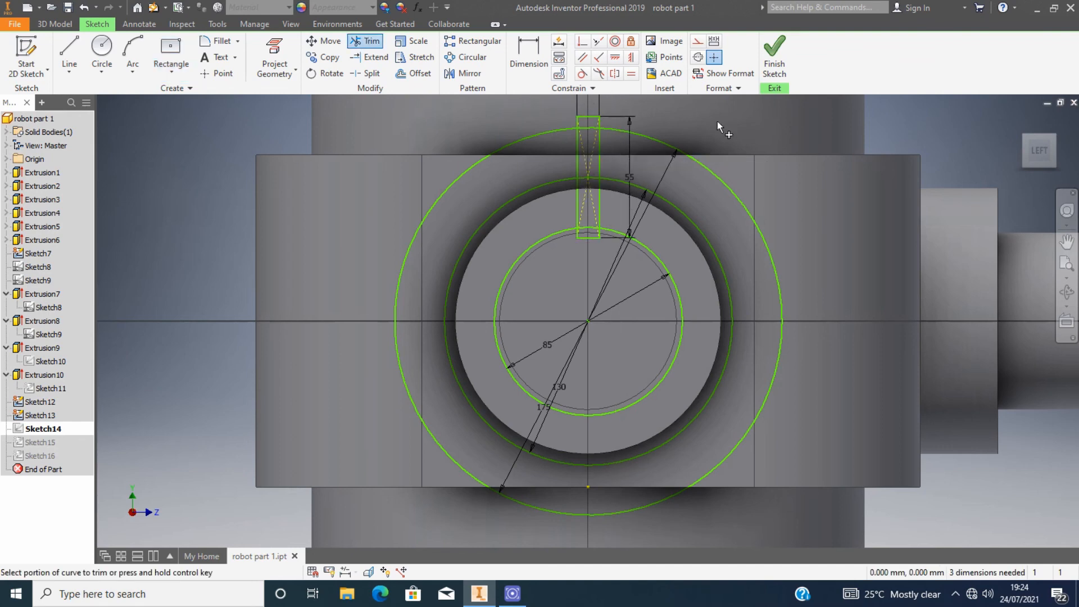
scroll(635, 121, up, 3)
click(562, 115)
click(294, 125)
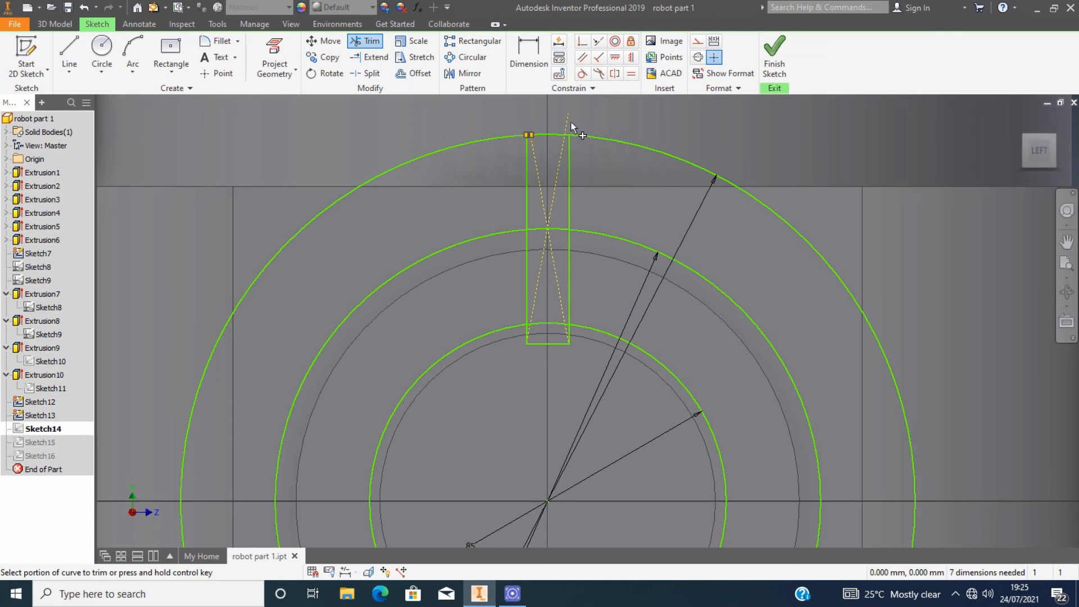
click(544, 239)
scroll(525, 347, up, 3)
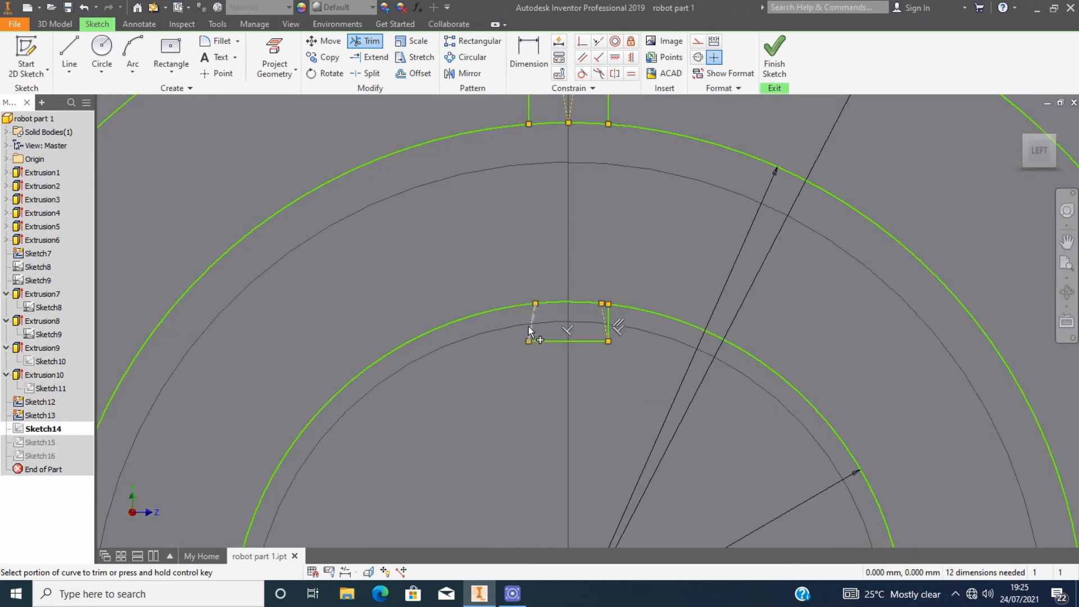
click(609, 328)
scroll(610, 335, down, 7)
scroll(614, 312, up, 4)
scroll(618, 209, down, 2)
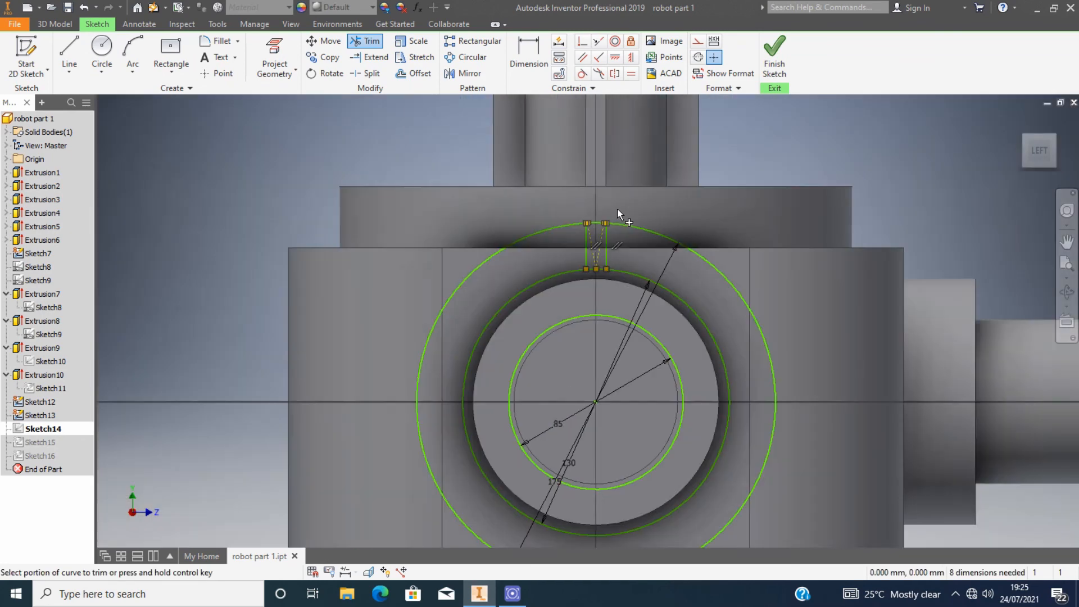
key(Escape)
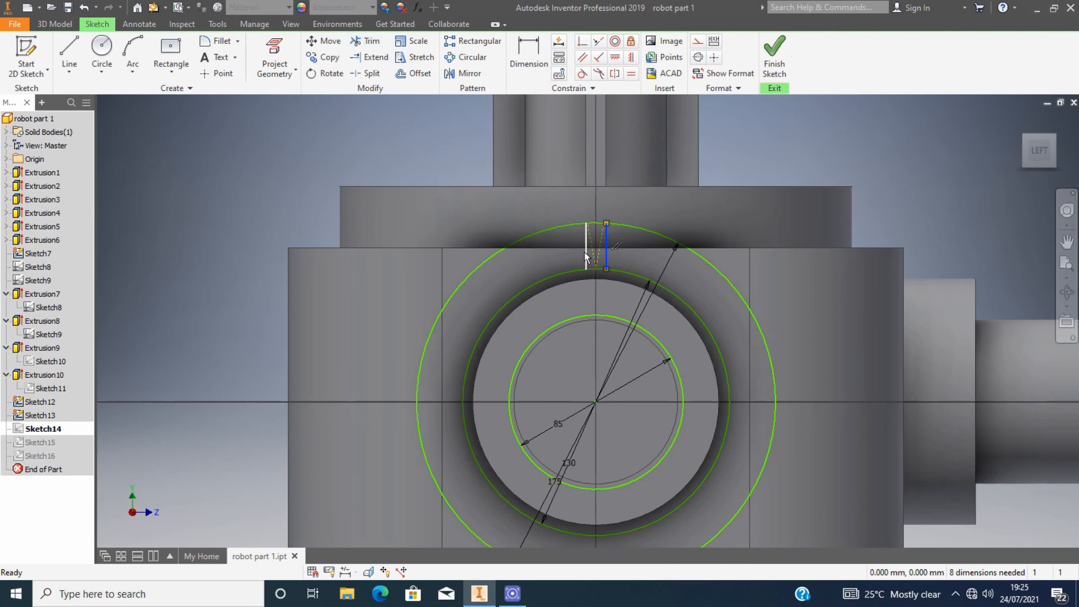
Step: Circular-pattern the two tooth side lines around the circles' centre with 25 instances over 360 degrees
scroll(596, 238, up, 2)
scroll(765, 242, down, 4)
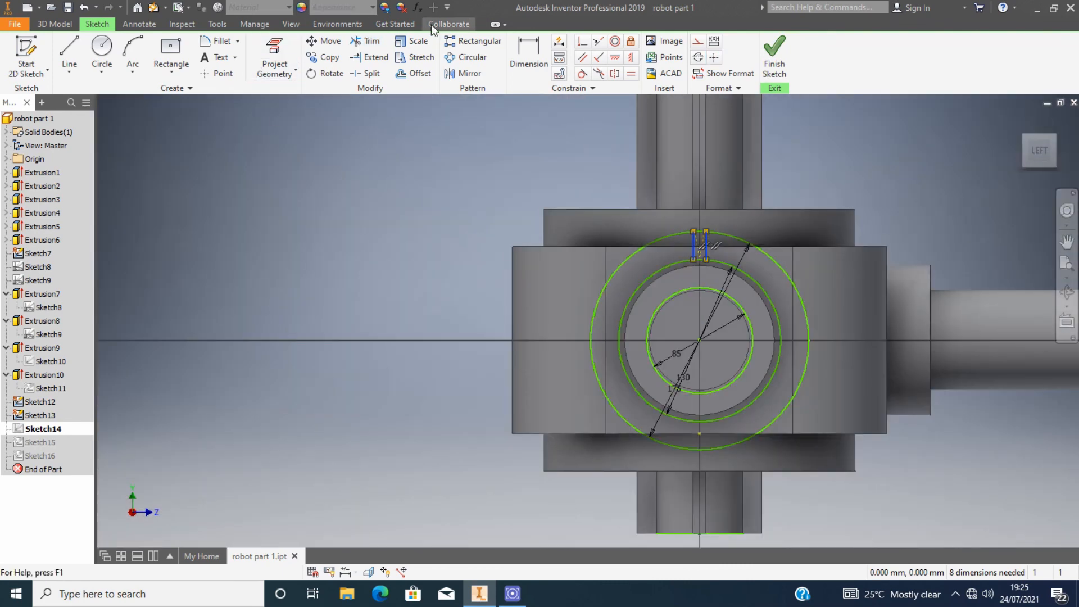
click(465, 56)
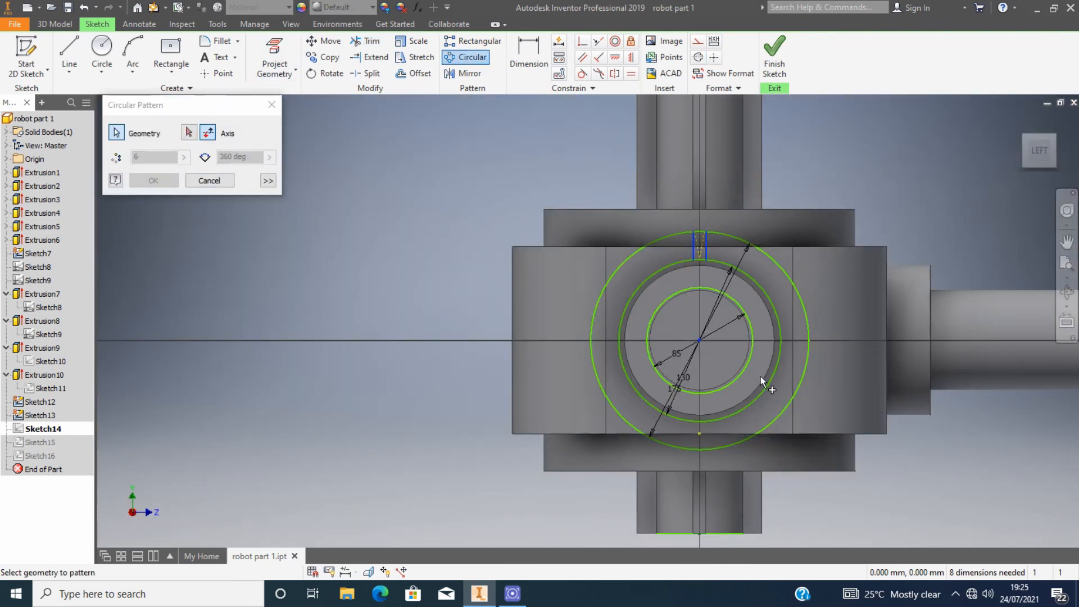
scroll(760, 377, up, 3)
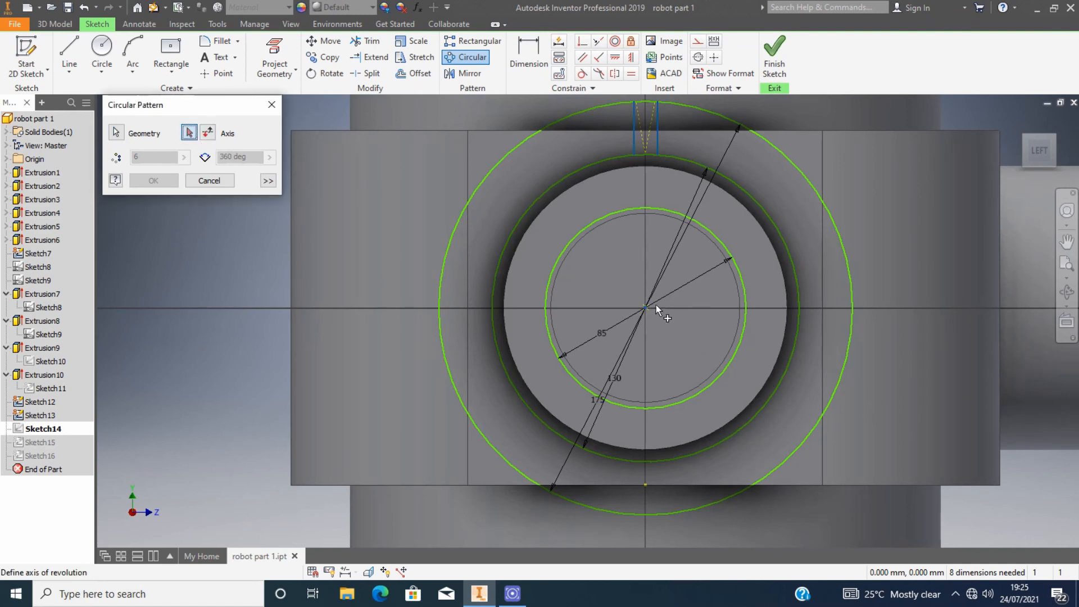
click(646, 307)
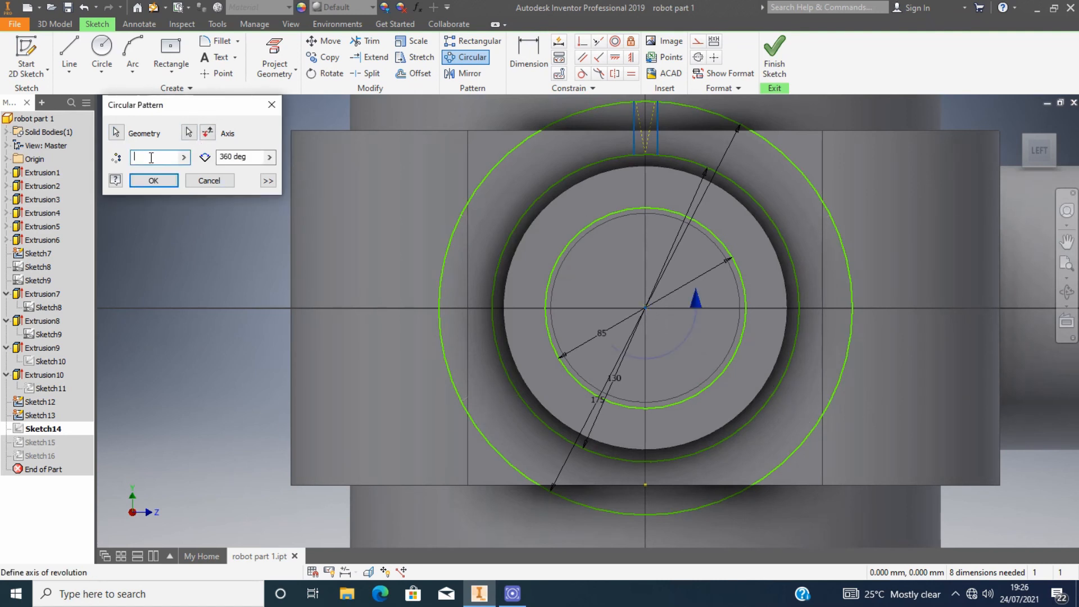
text(25)
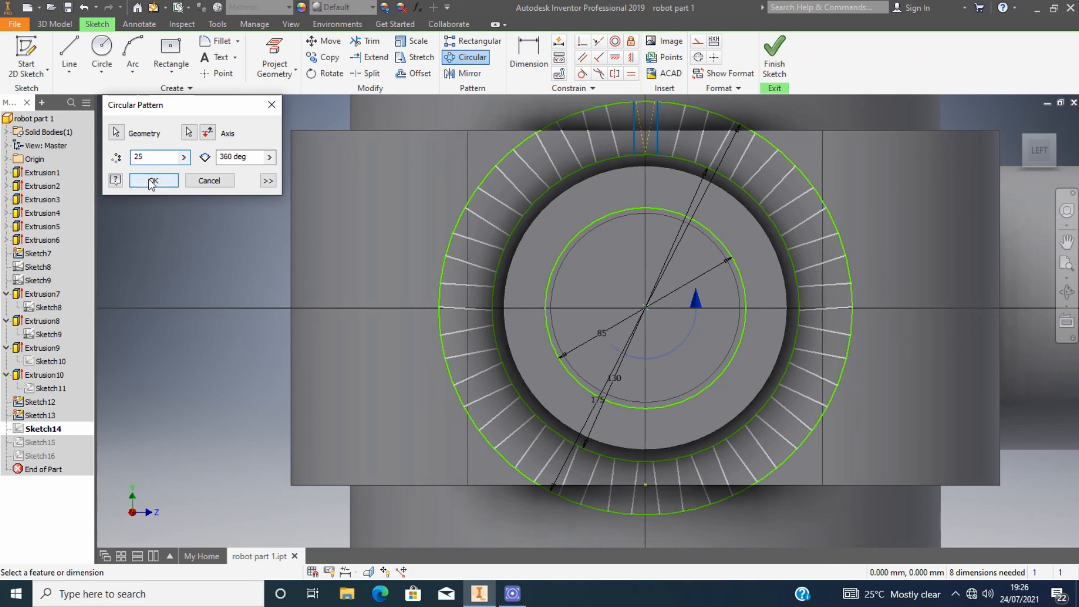